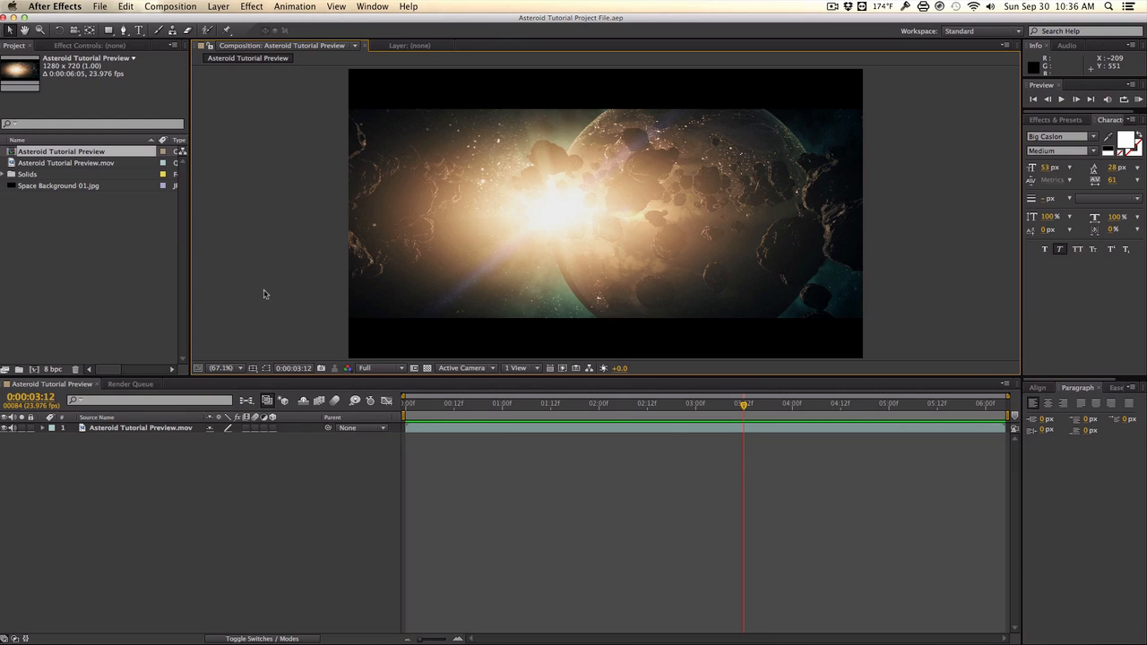
Play the Asteroid Tutorial Preview composition and scrub between about 0:00:01:11 and 0:00:02:15 to examine the finished asteroid shot
key("space")
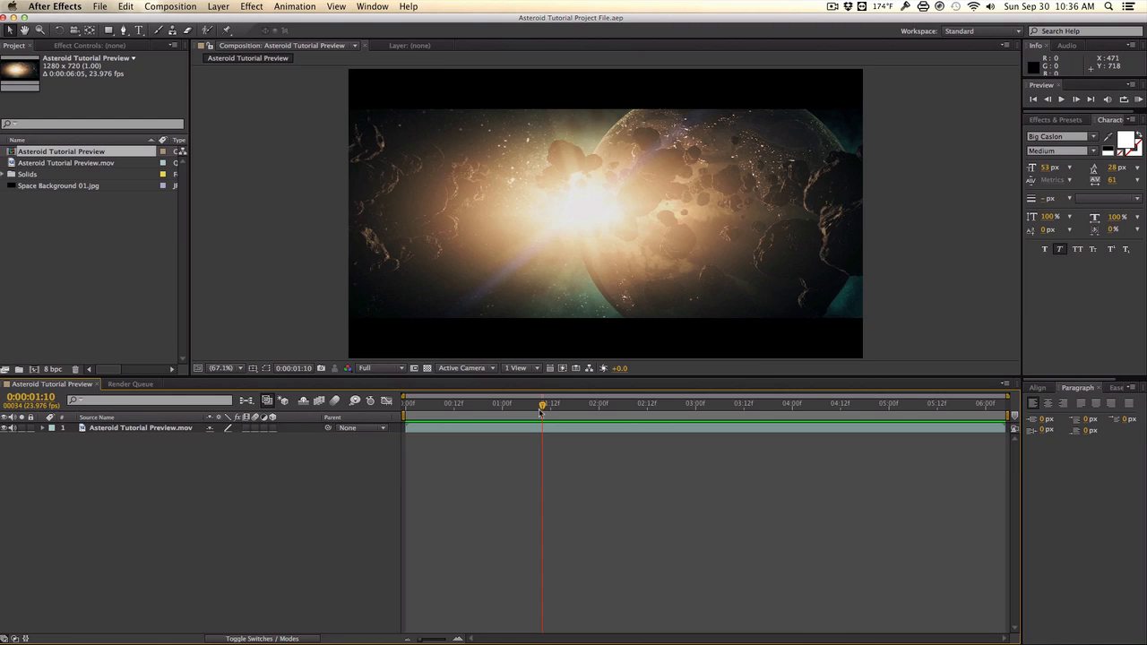
left_click_drag(542, 405, 662, 407)
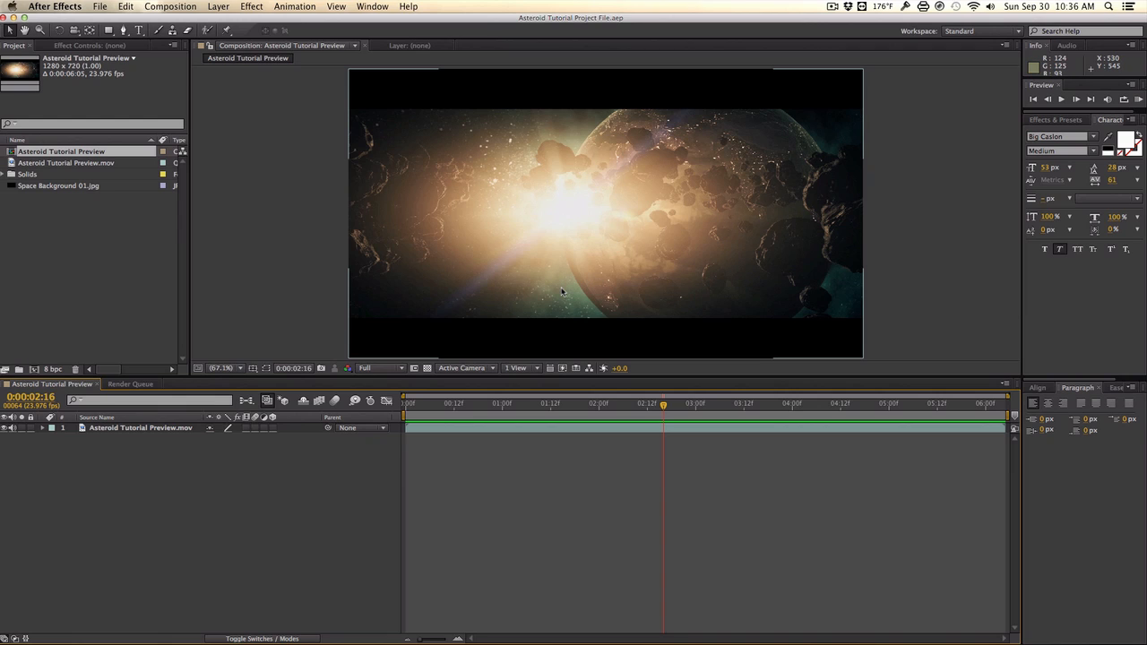
left_click(547, 405)
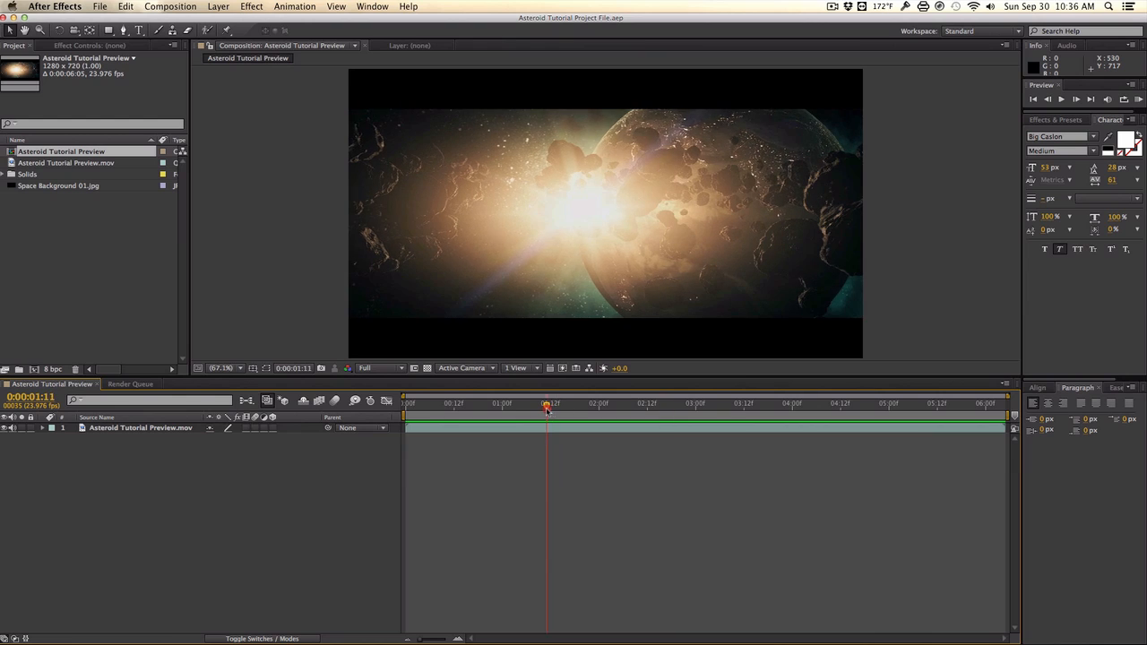
left_click_drag(546, 405, 661, 405)
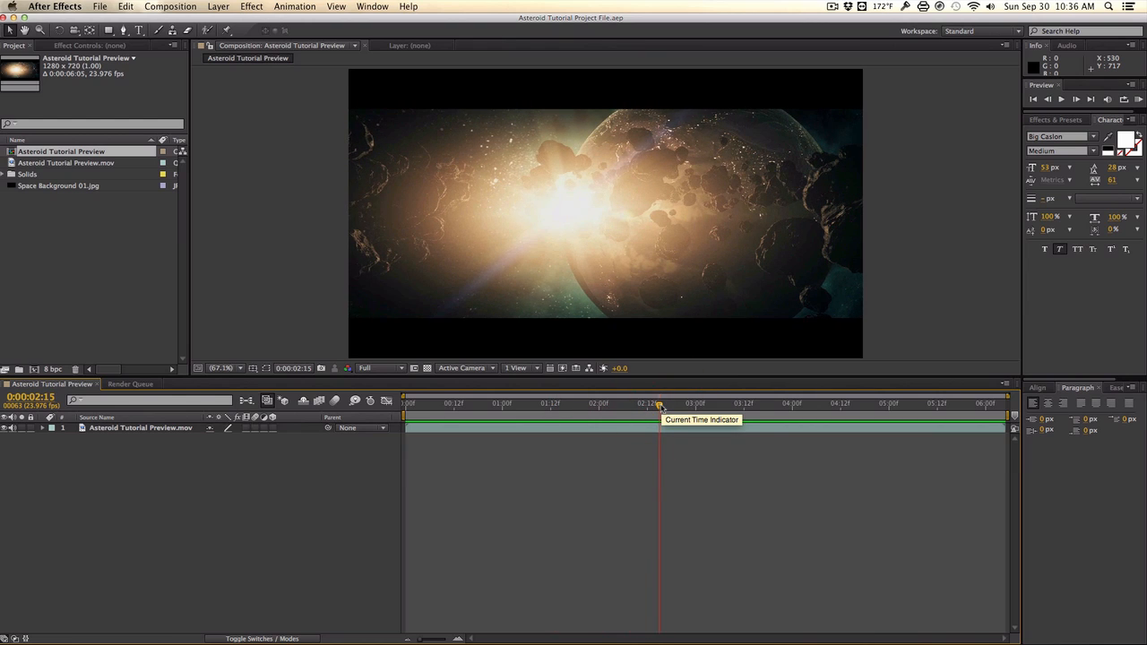
Create a new 1280 x 720 composition named Main Comp at 23.976 fps, 10 seconds long
left_click(172, 6)
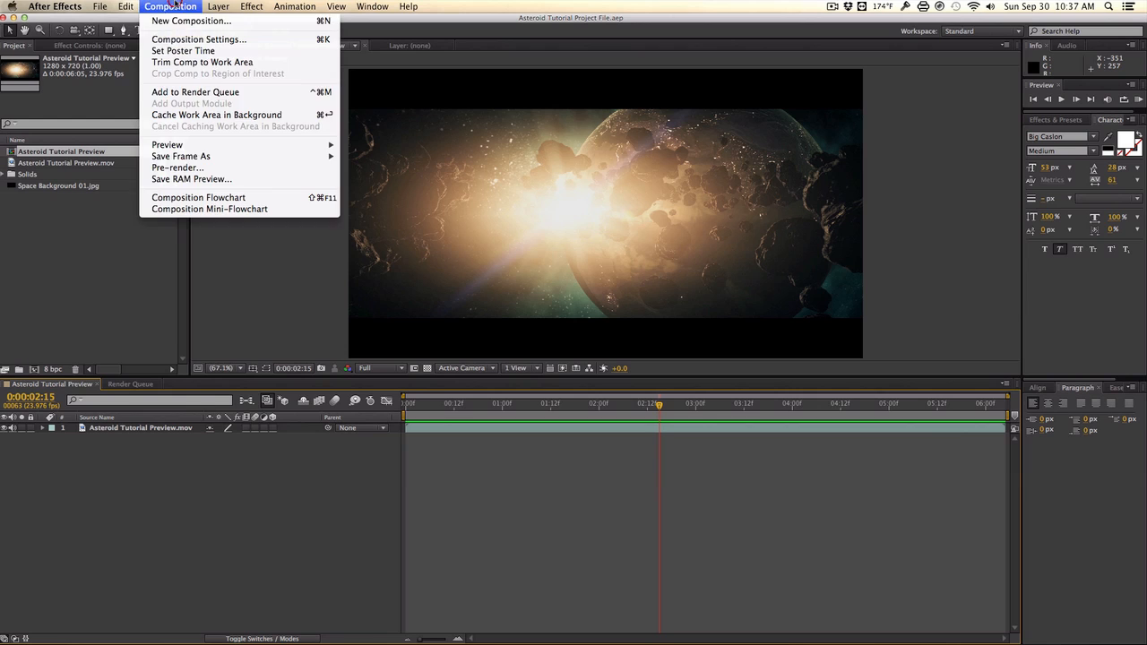
left_click(189, 20)
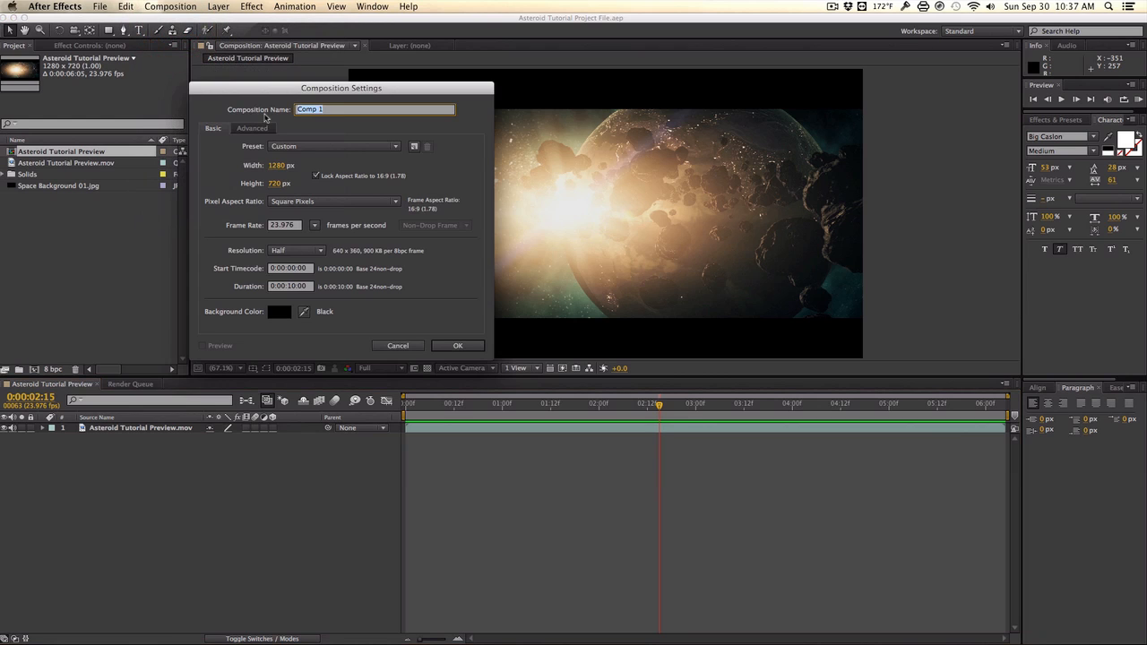
type("Main Comp")
key("Return")
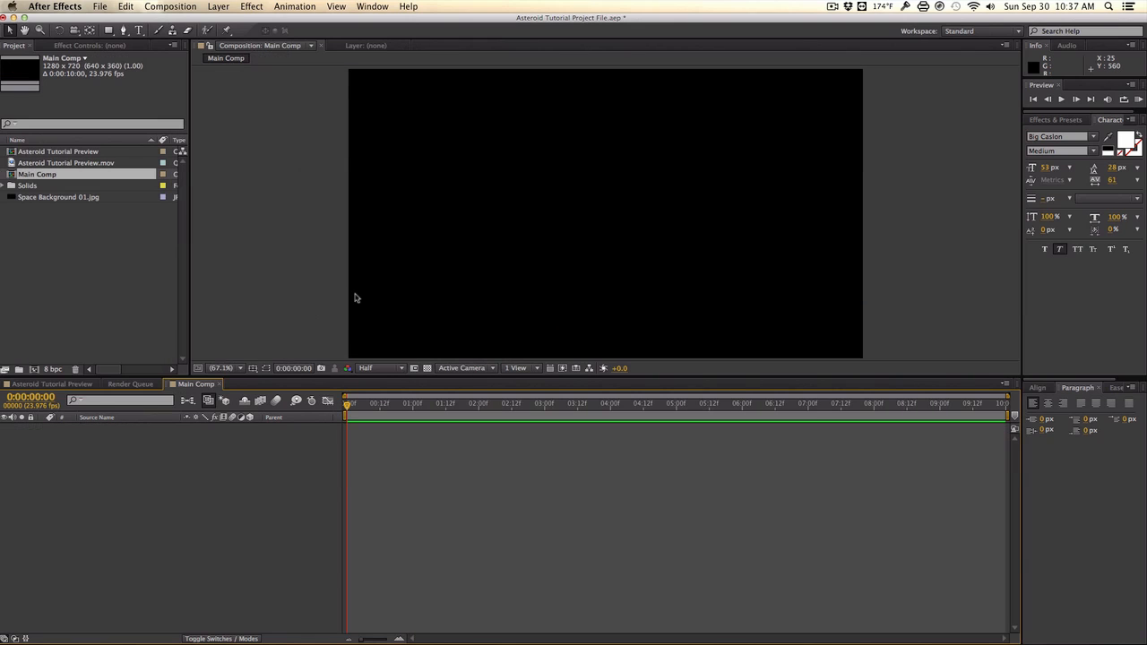
Add a black 1280 x 720 solid named BG to Main Comp
key("super+y")
type("BG")
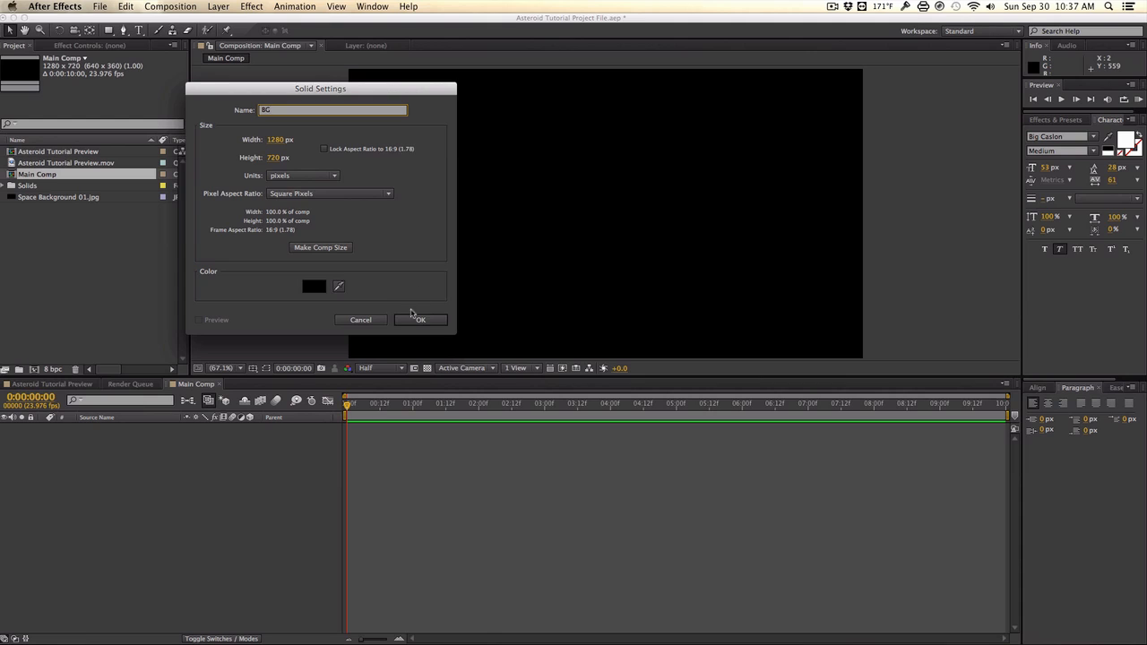
left_click(418, 319)
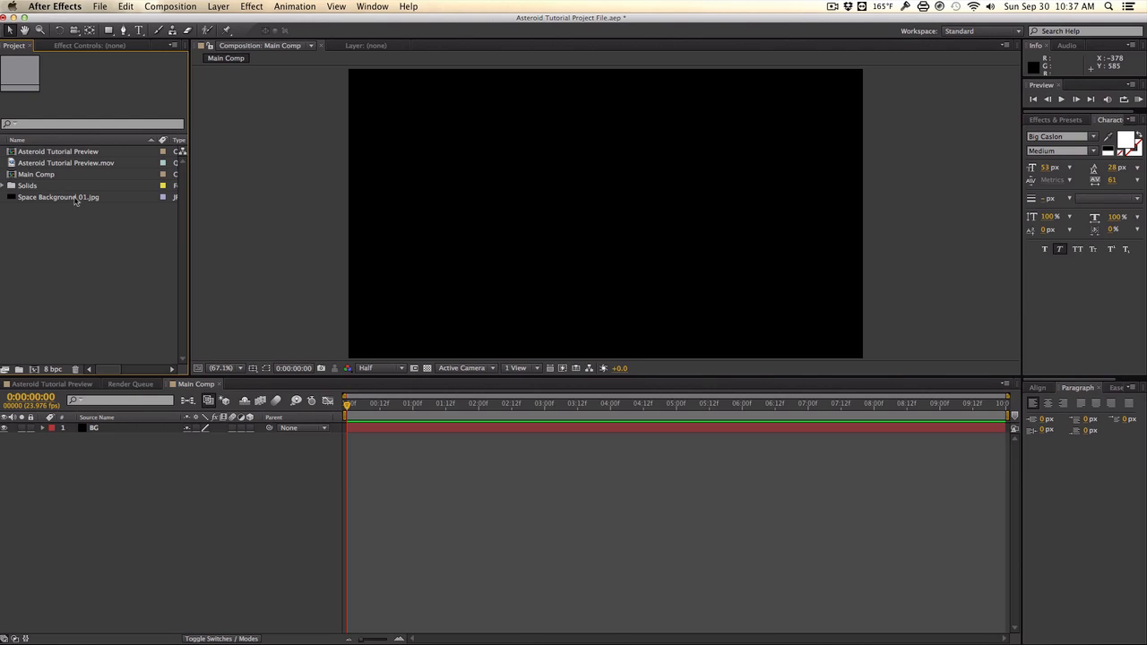
Place Space Background 01.jpg above the BG layer and scale it to 57%
left_click_drag(77, 197, 79, 427)
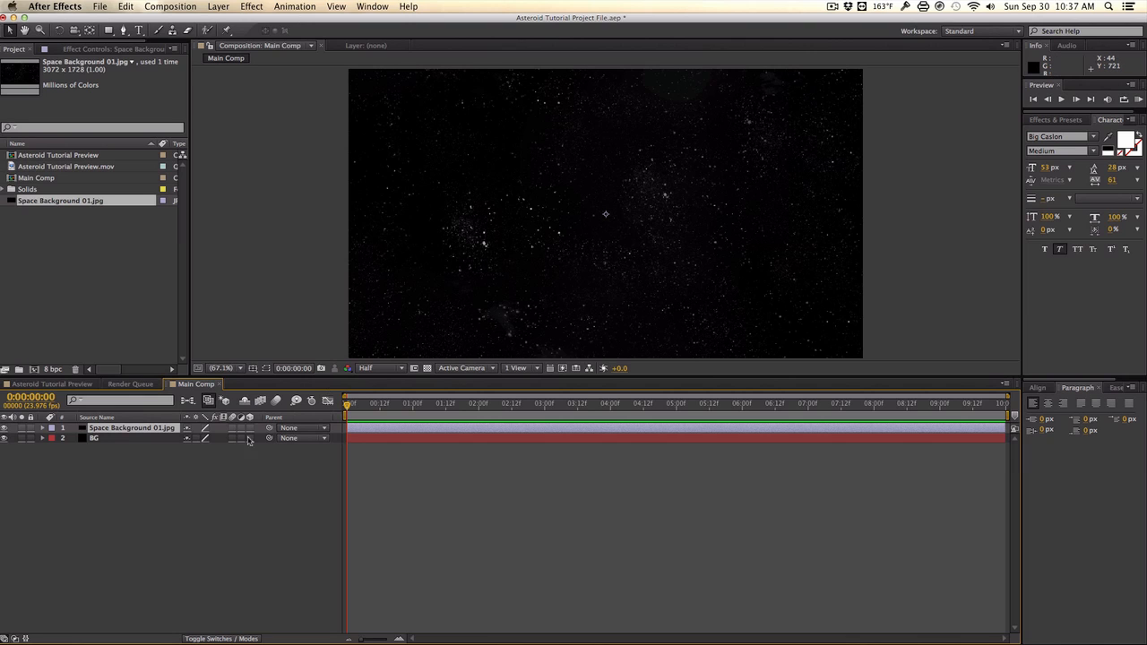
key("s")
left_click_drag(209, 439, 184, 444)
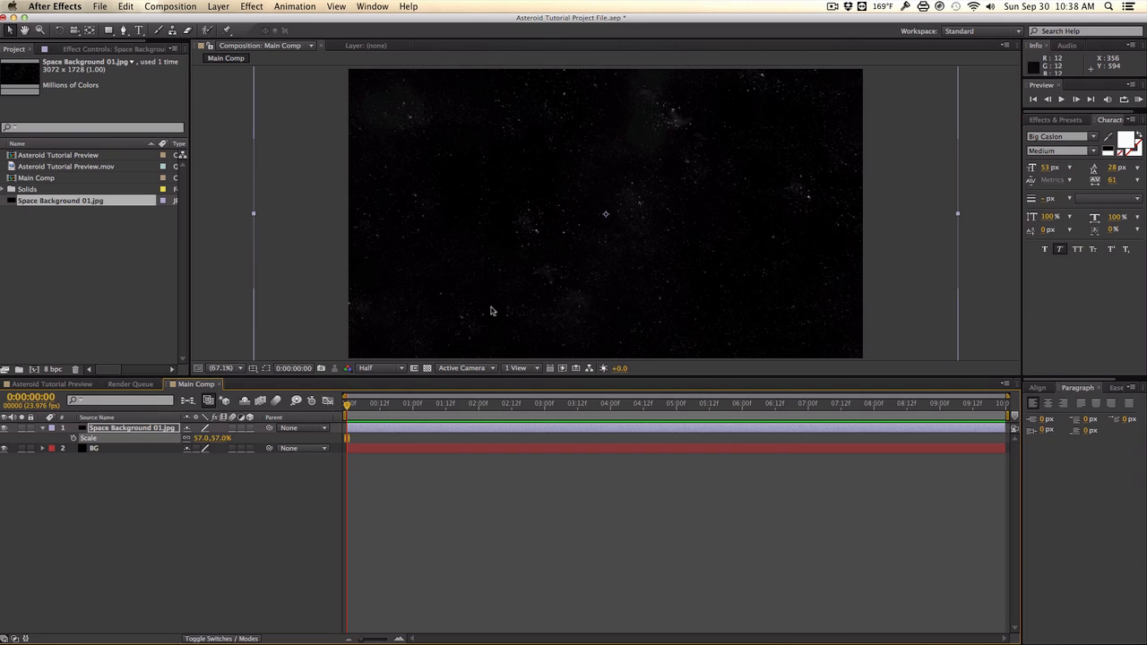
Make the Space Background 01.jpg layer 3D and move it back in depth to Z position 7750
left_click(249, 429)
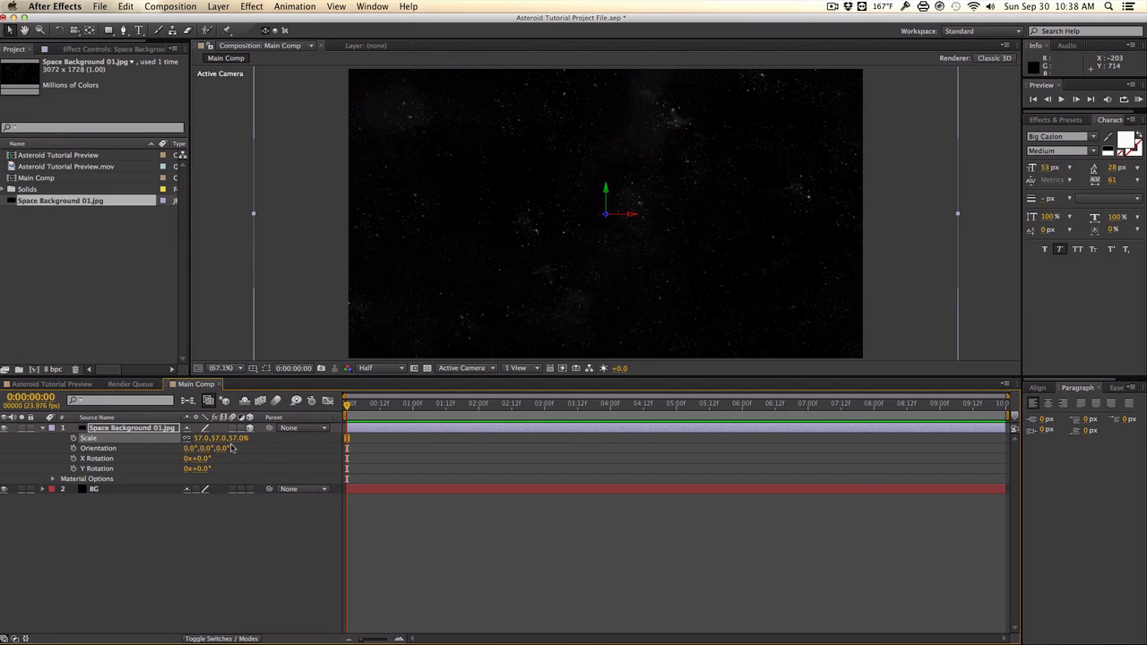
key("p")
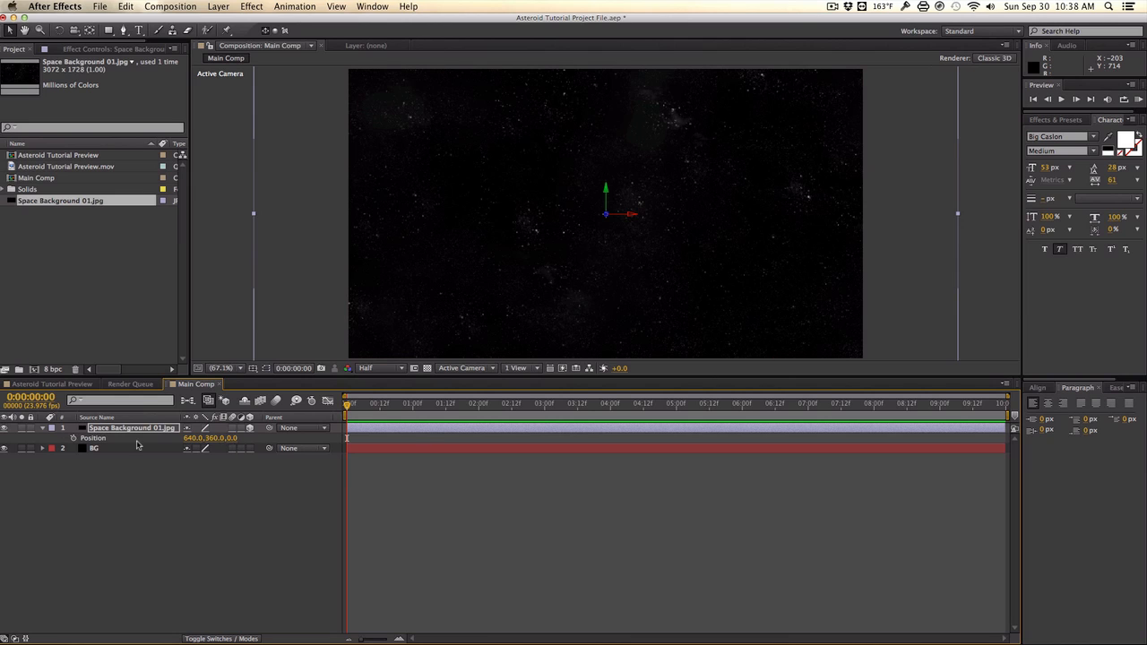
left_click(233, 438)
type("1920")
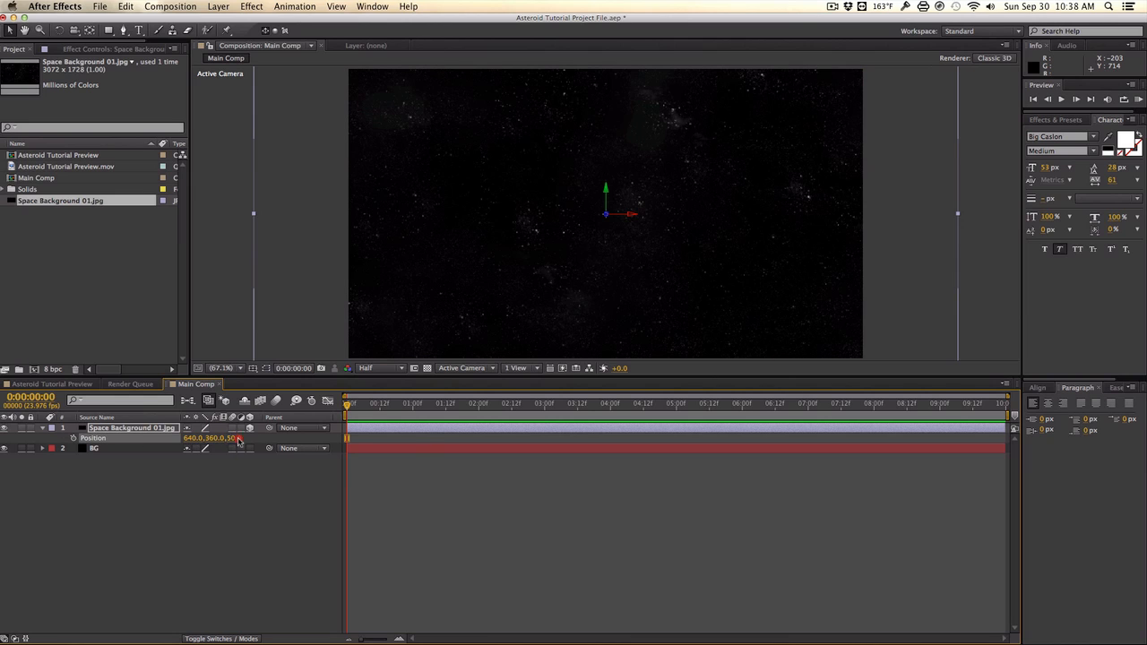
key("Return")
left_click_drag(346, 438, 683, 426)
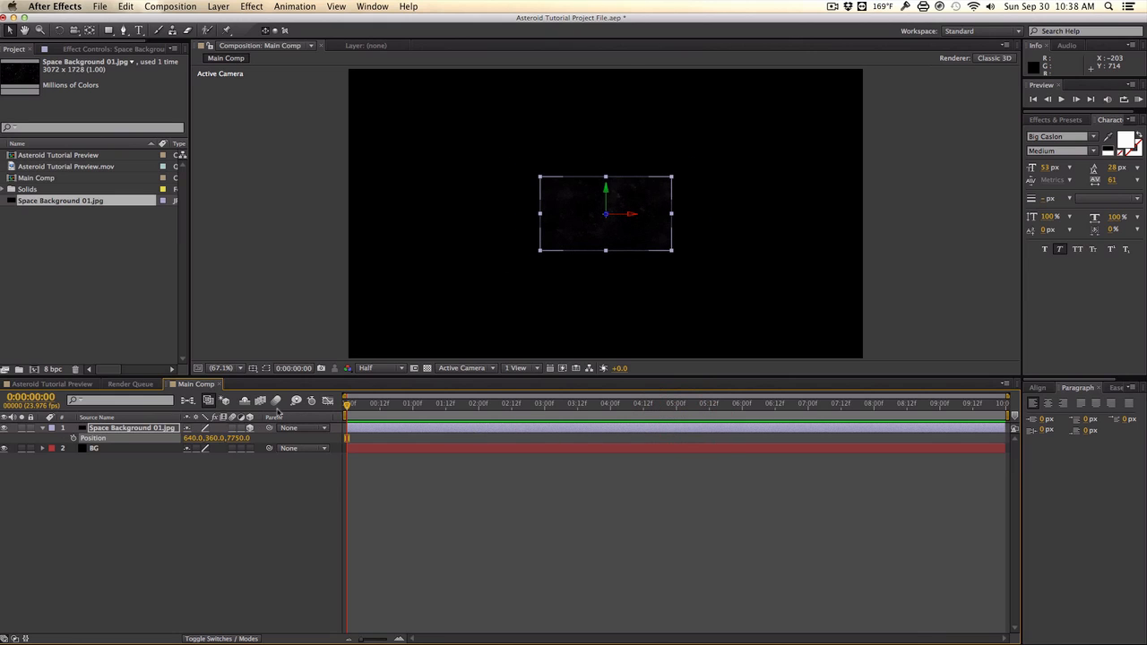
Push the space background layer back to Z position 8930 and enlarge it to 327% scale to fill the frame
key("s")
left_click_drag(206, 439, 255, 295)
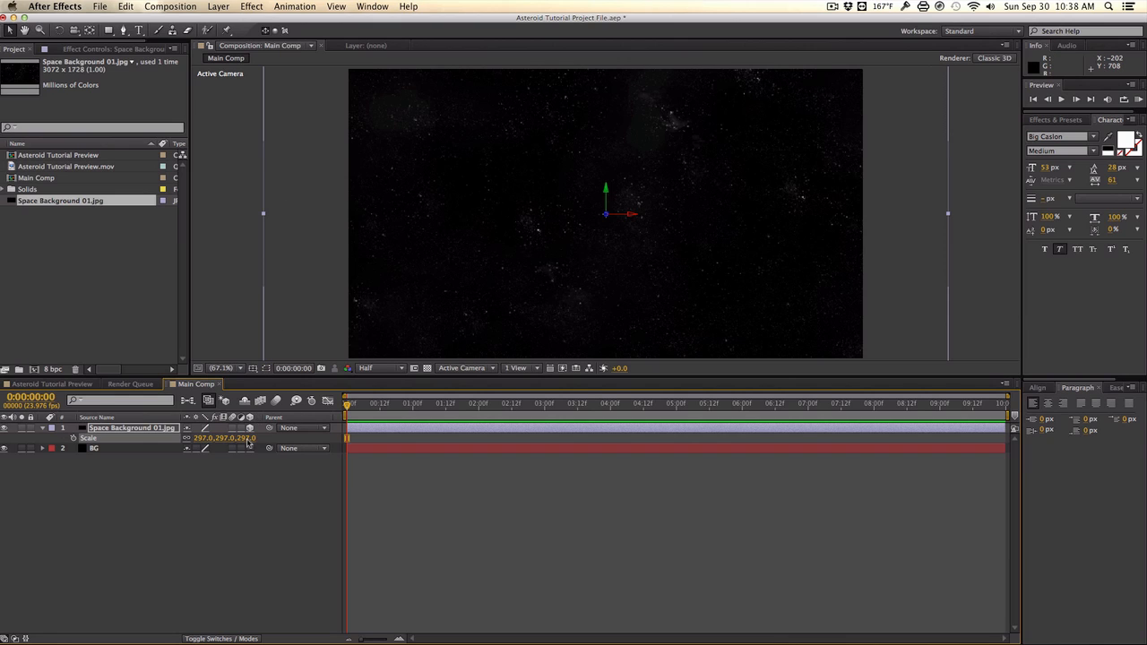
key("p")
left_click_drag(235, 438, 311, 438)
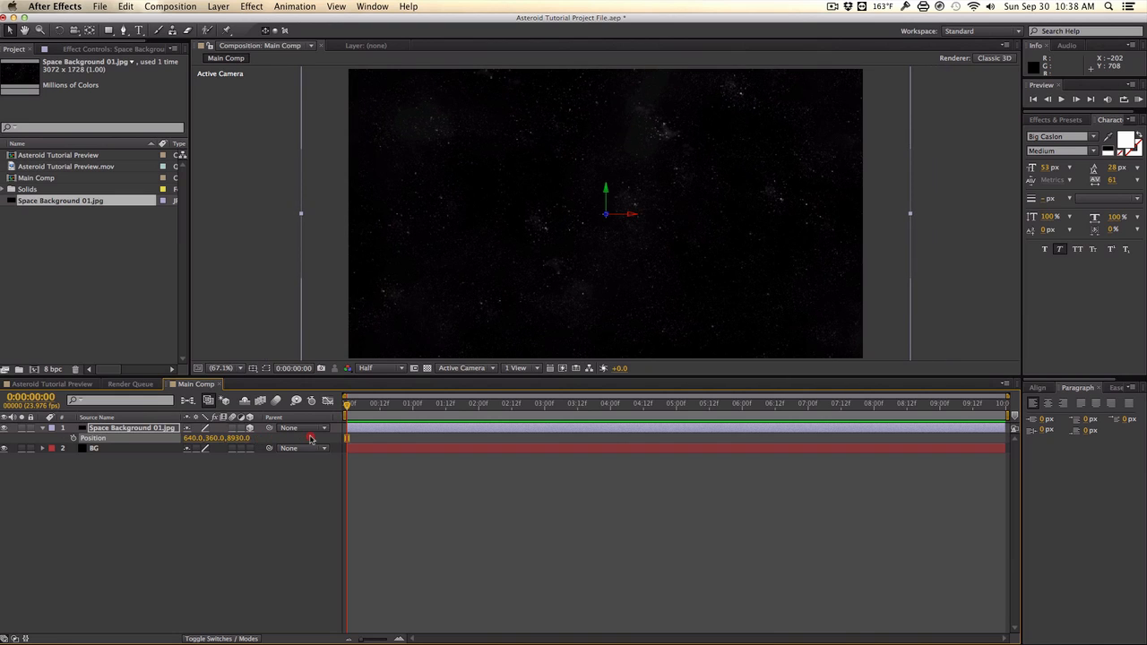
key("s")
left_click_drag(242, 438, 241, 438)
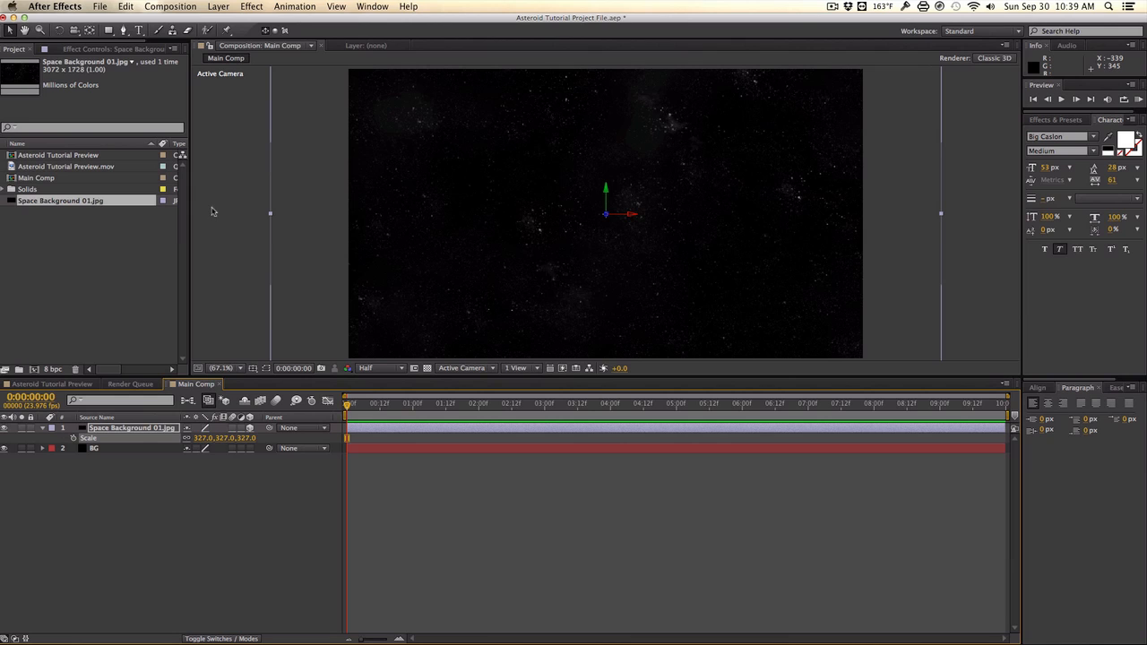
Add a camera named Camera with the 24mm preset and dolly it in until the space background fills the frame
left_click(219, 7)
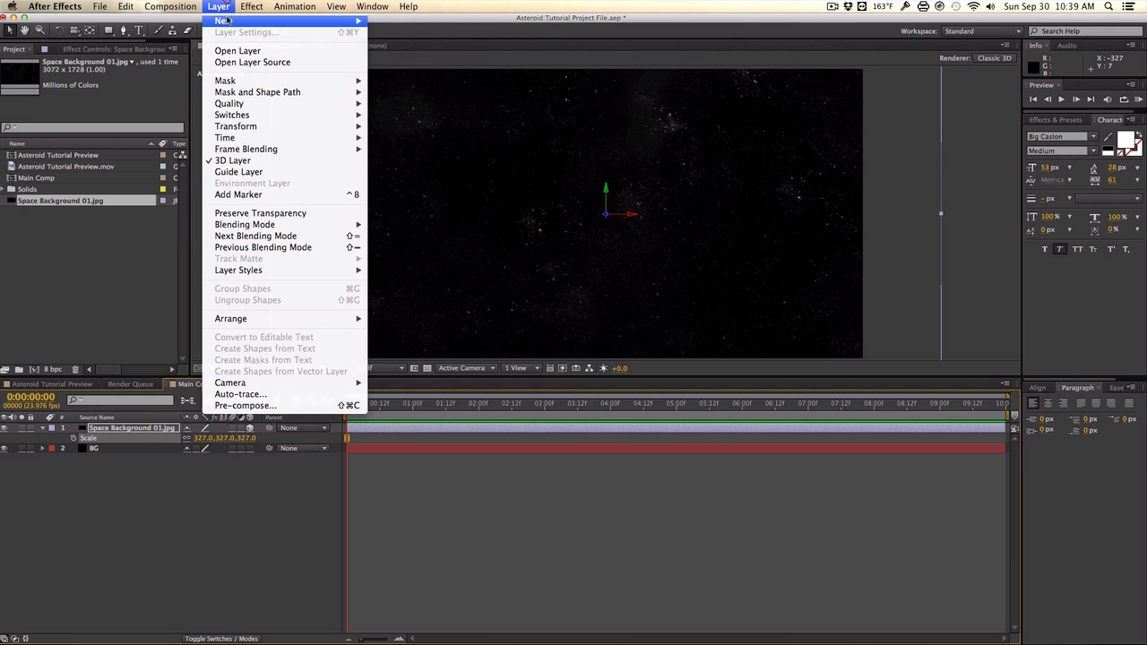
mouse_move(262, 22)
left_click(399, 58)
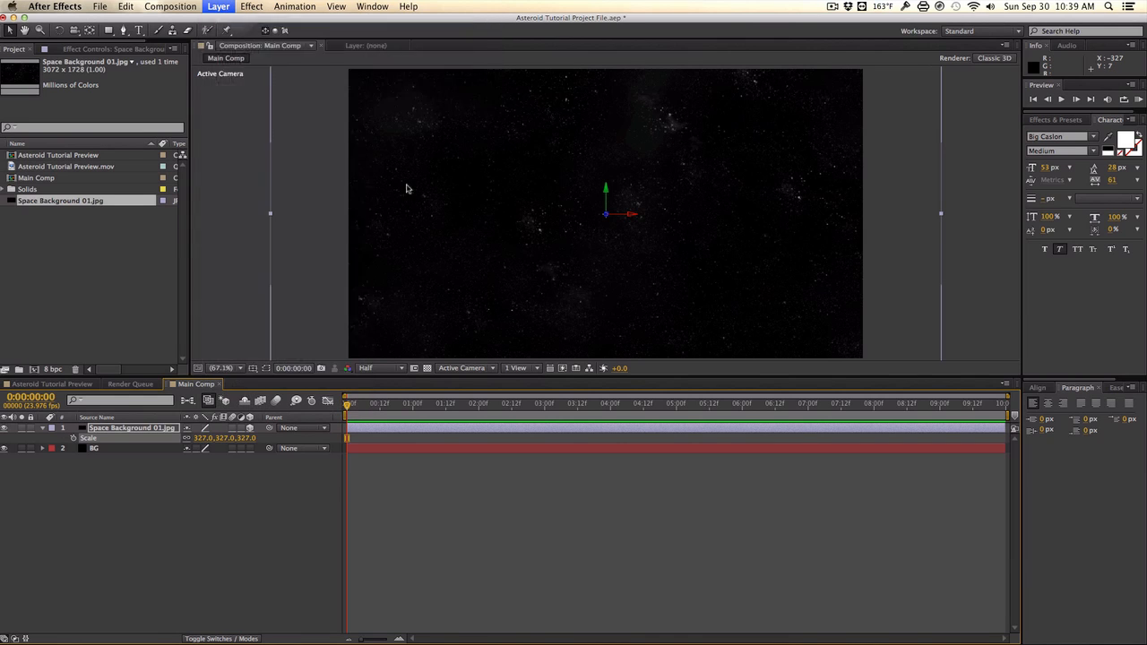
left_click(481, 108)
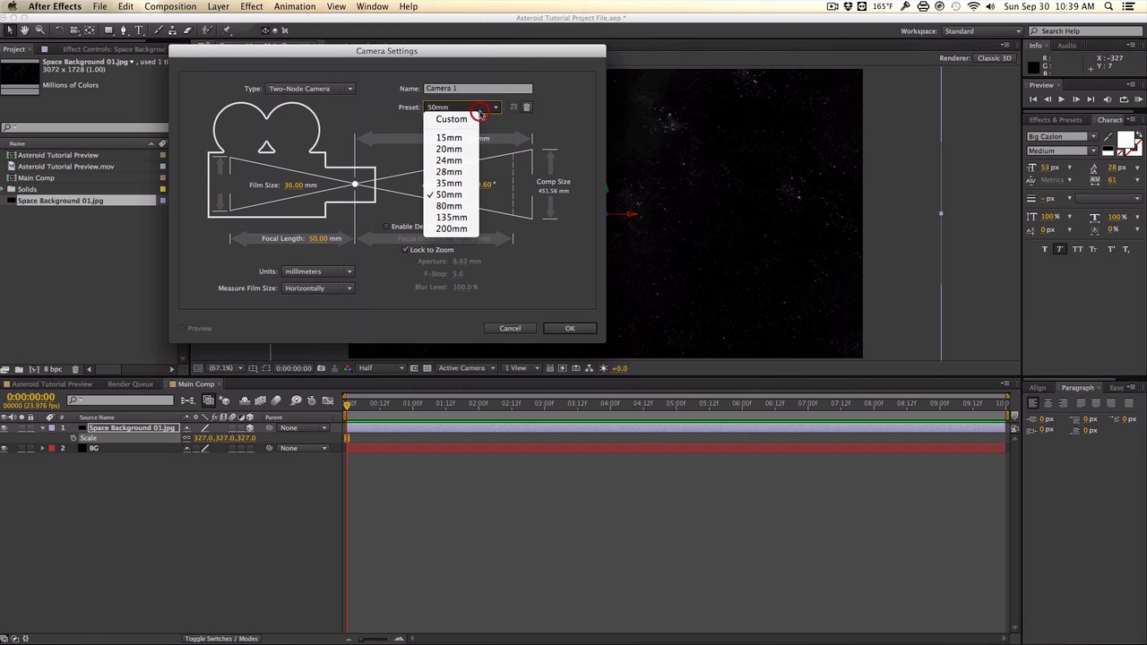
left_click(458, 166)
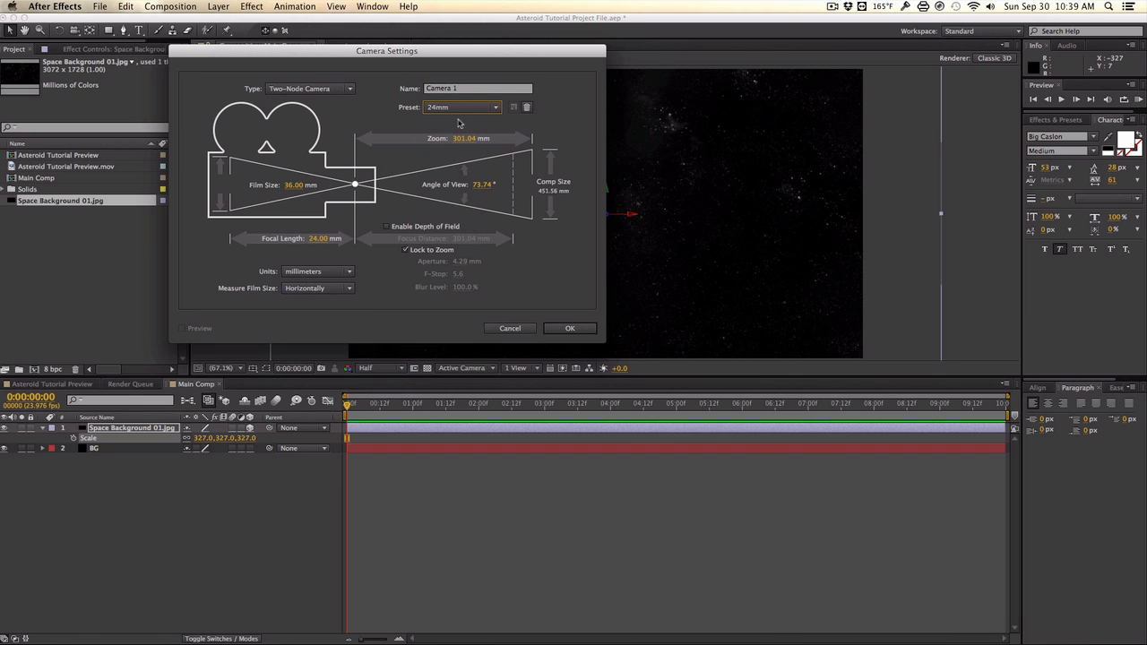
left_click(462, 89)
type("Camera")
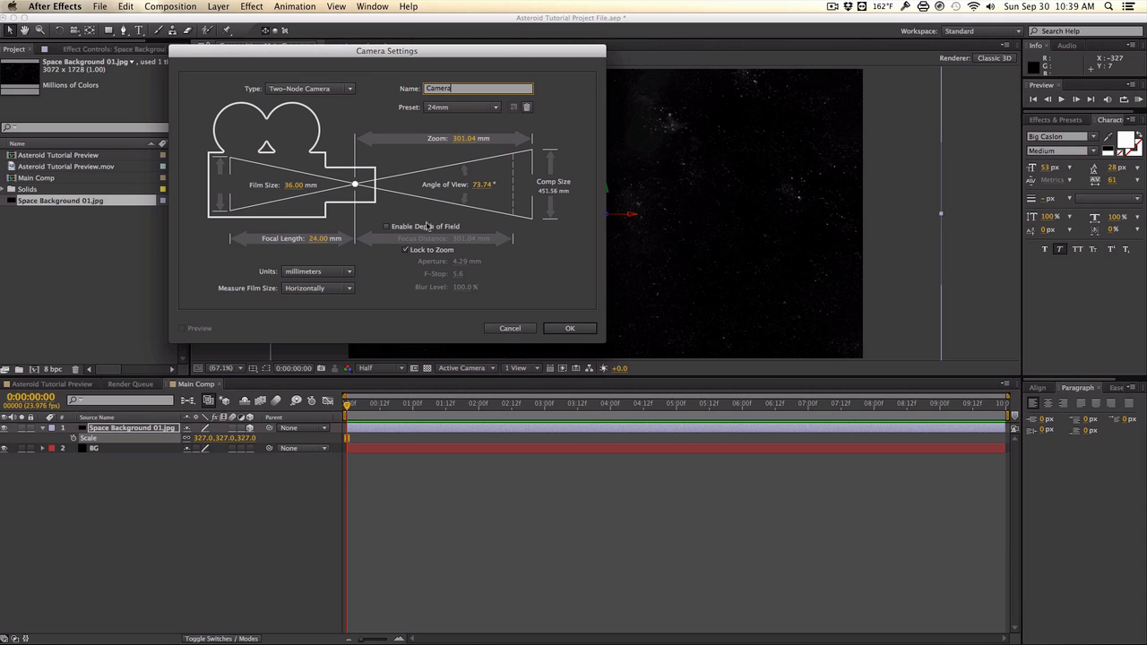
left_click(567, 328)
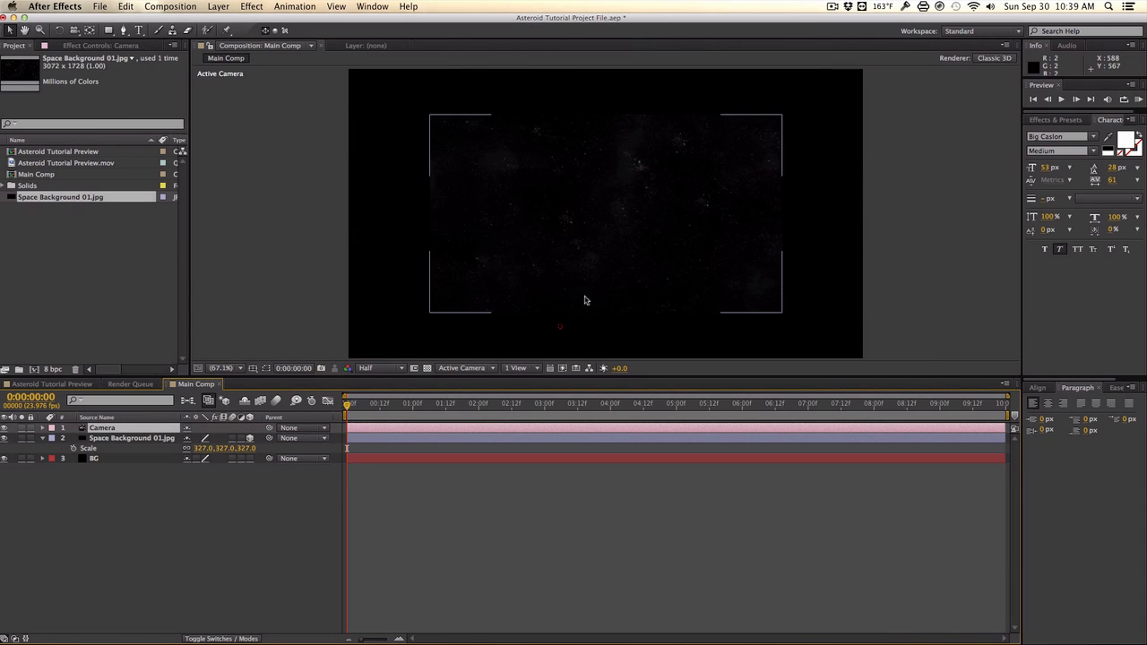
key("c")
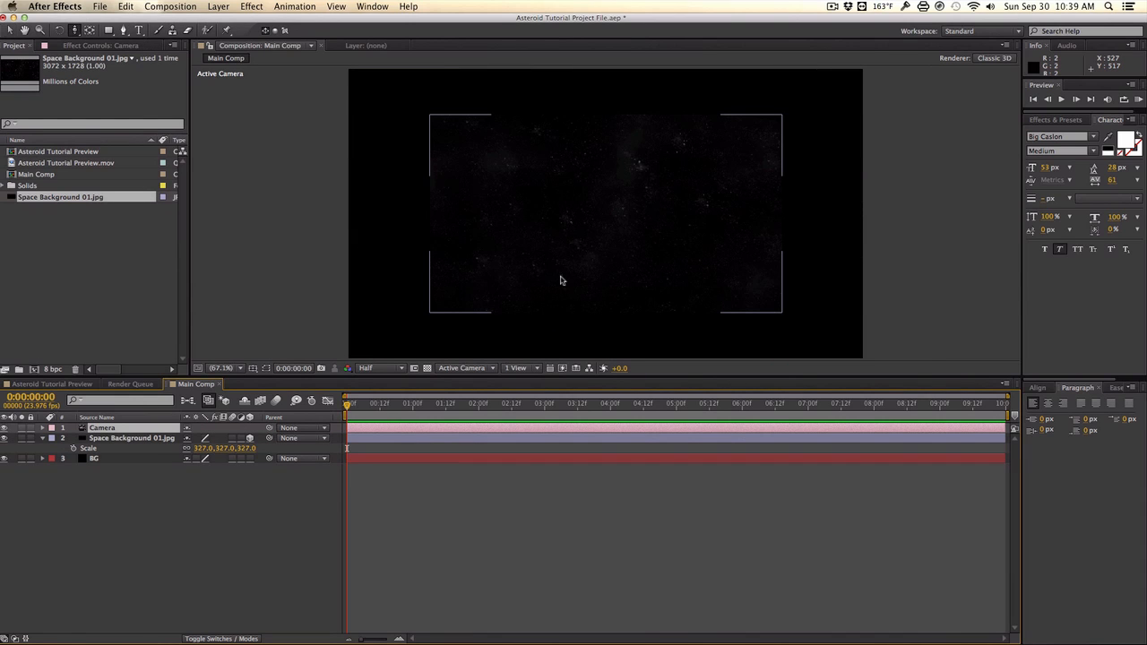
left_click_drag(561, 278, 555, 167)
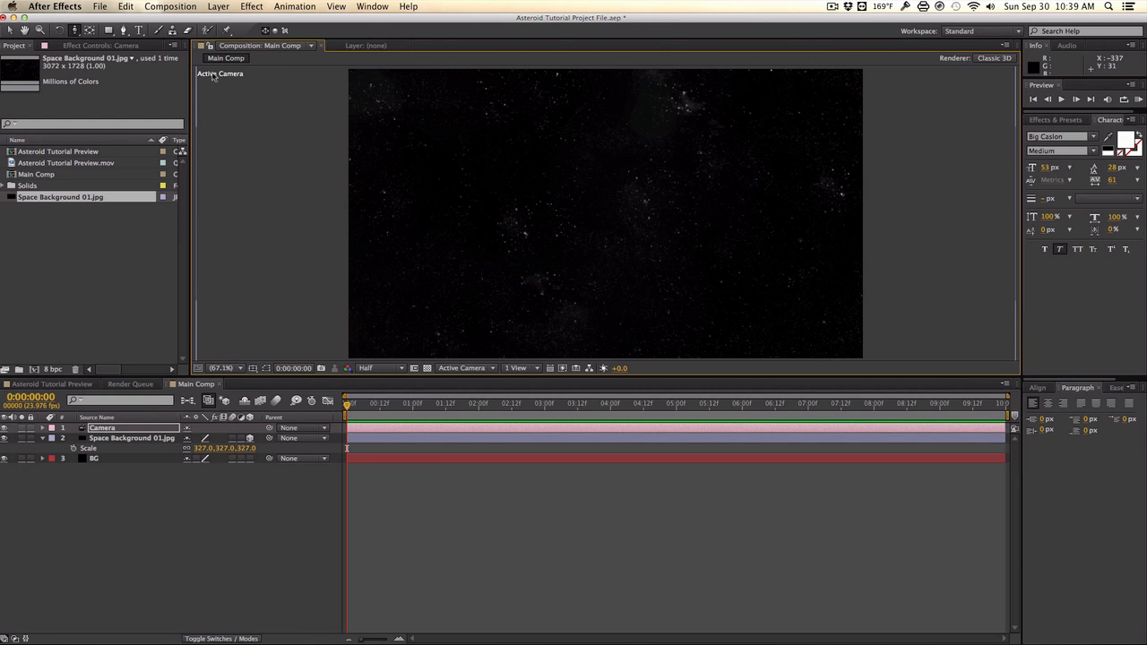
Add a black 1280 x 720 solid named Asteroids above the camera layer
left_click(218, 6)
mouse_move(217, 19)
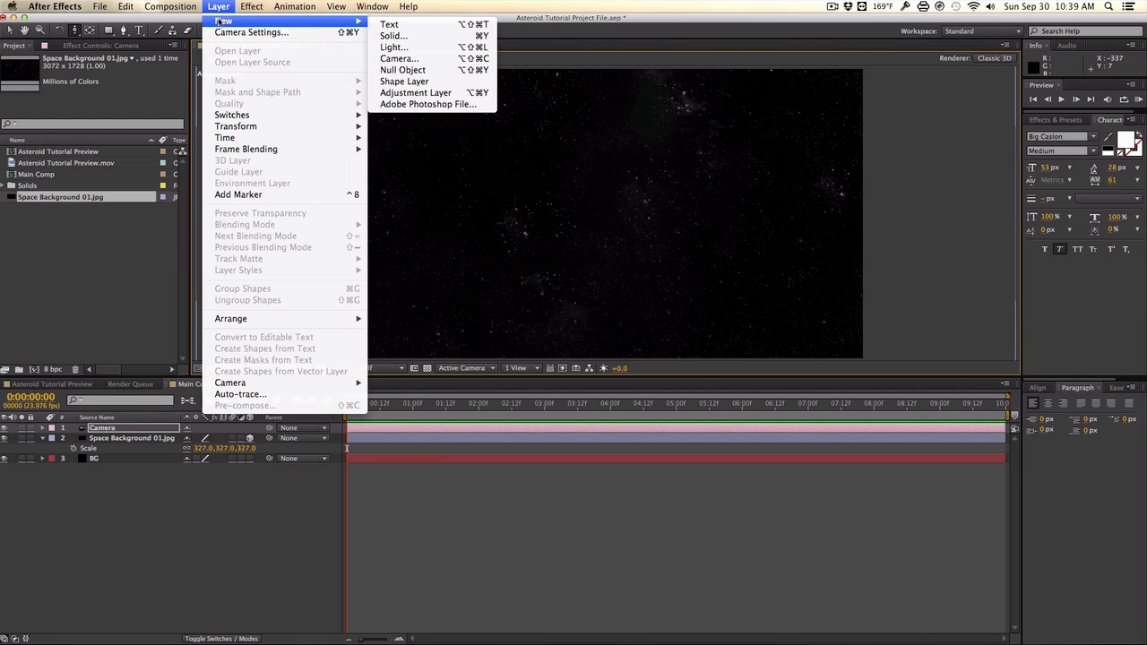
left_click(395, 34)
type("Asteroids")
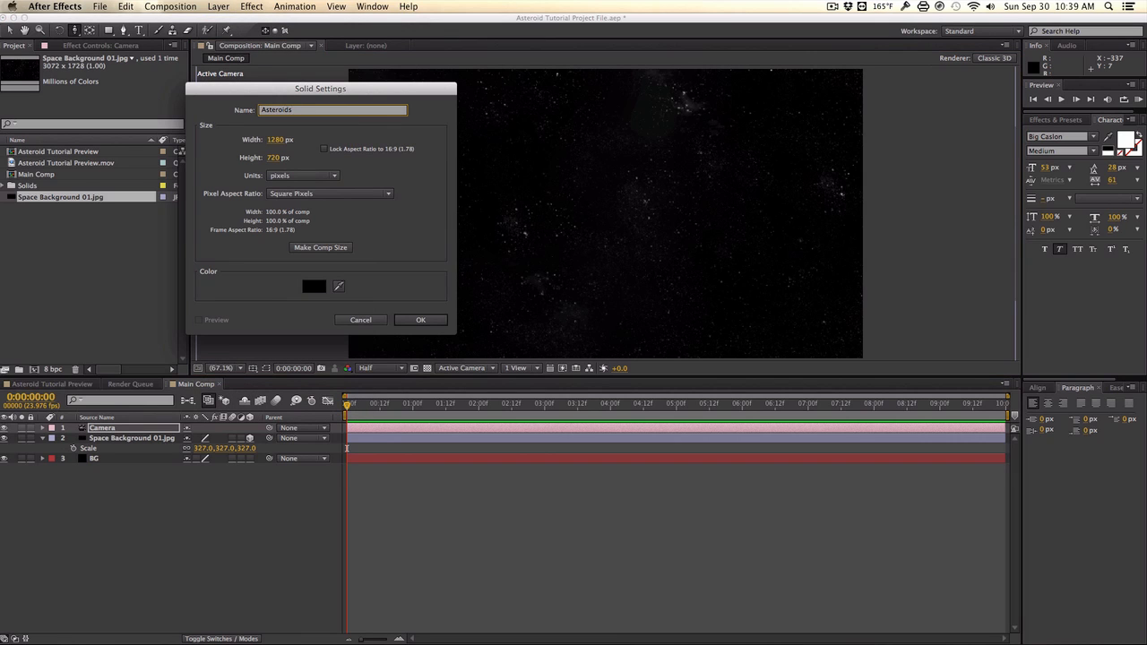
key("Return")
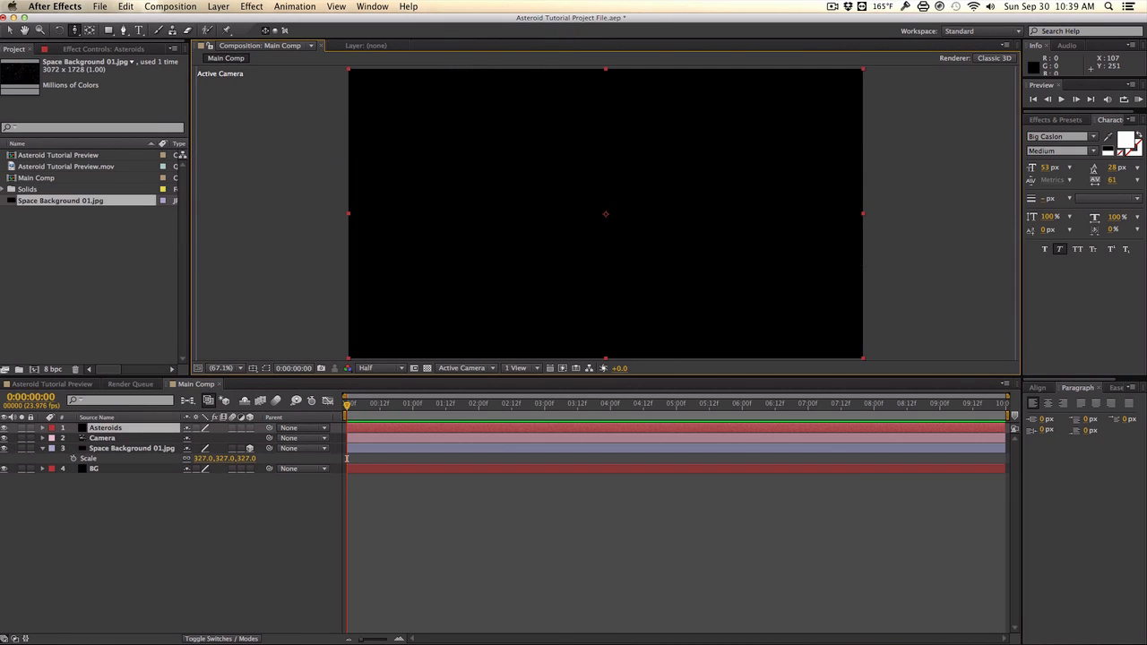
Apply the Video Copilot Element effect to the Asteroids solid
left_click(252, 6)
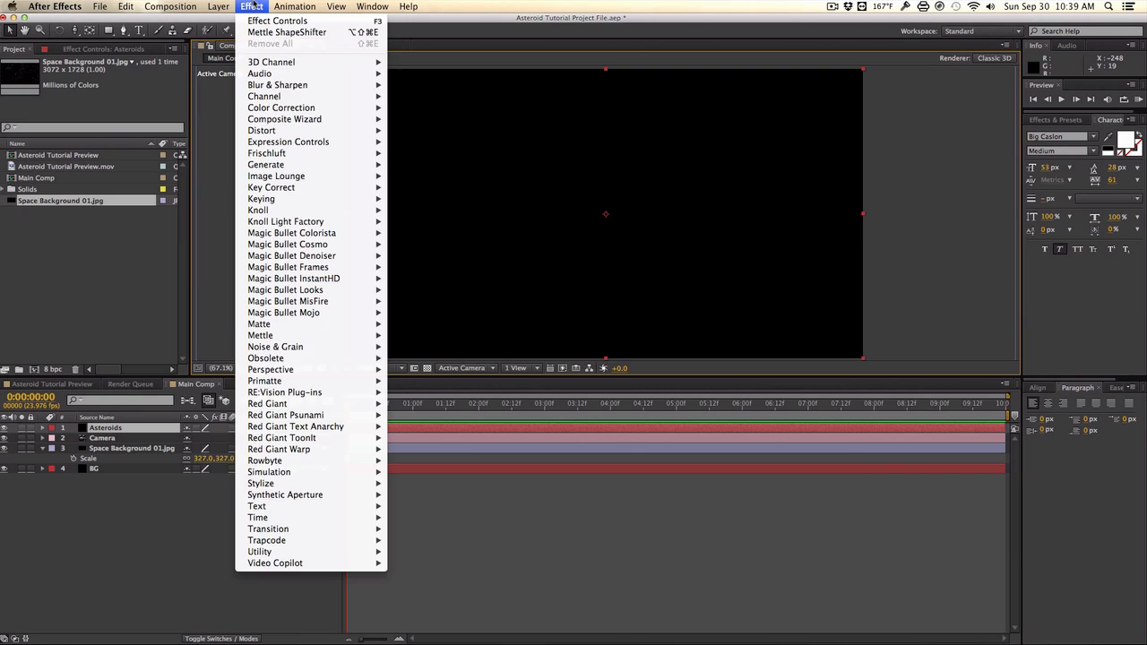
mouse_move(305, 563)
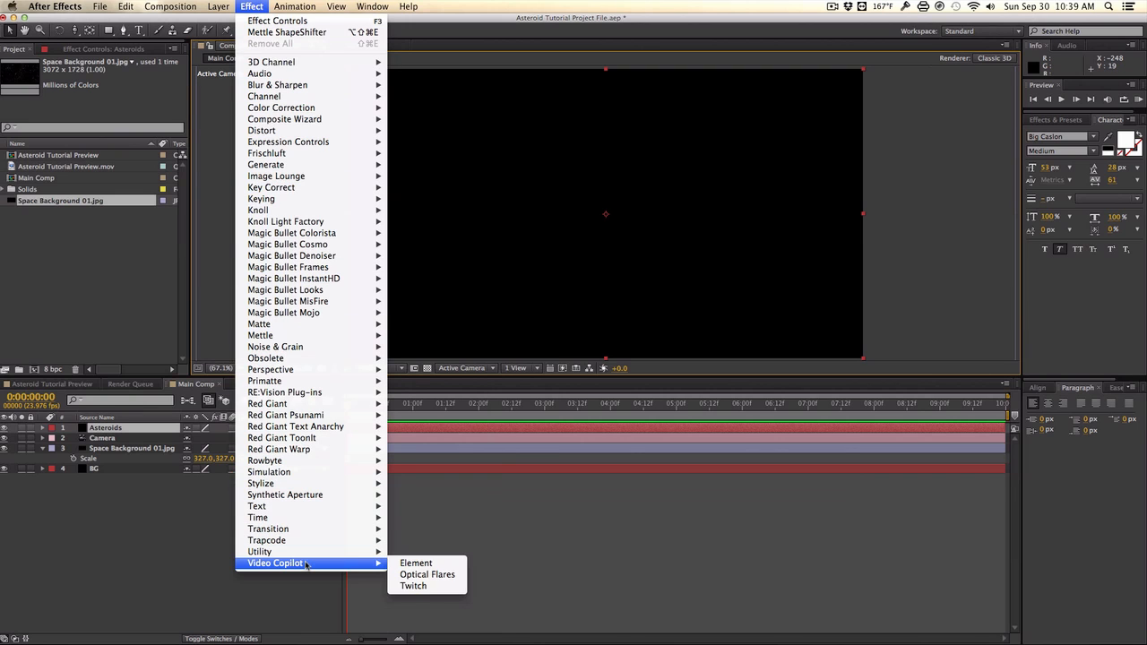
left_click(416, 562)
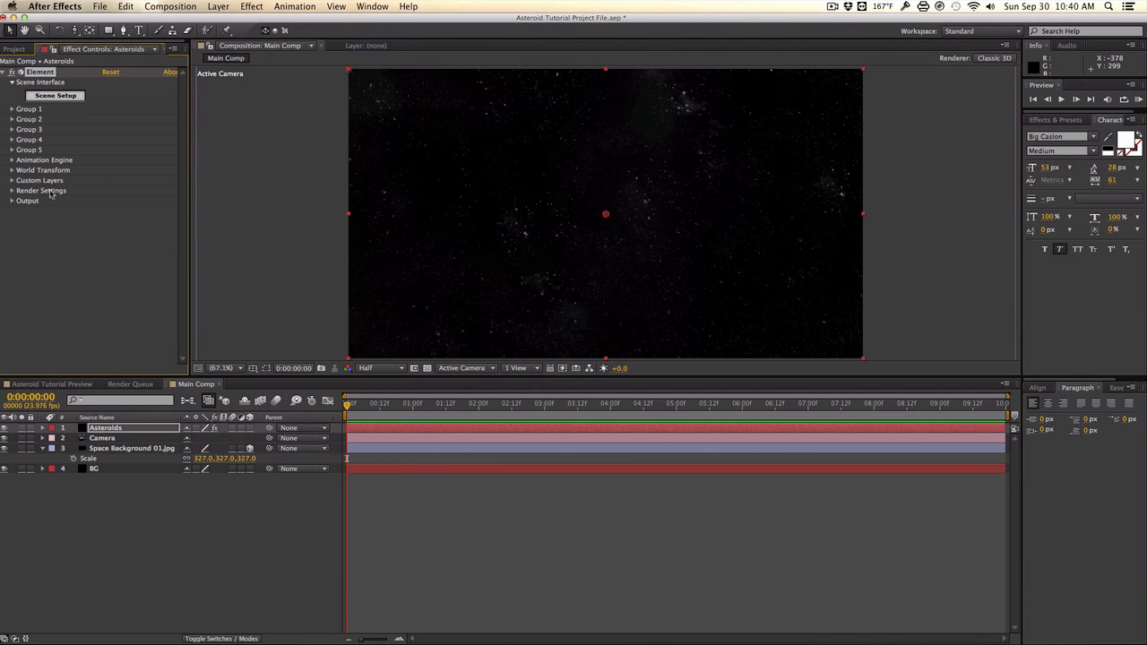
Open Element's scene setup, add the rock_02 model from the Starter_Pack folder and inspect it from different angles
left_click(55, 95)
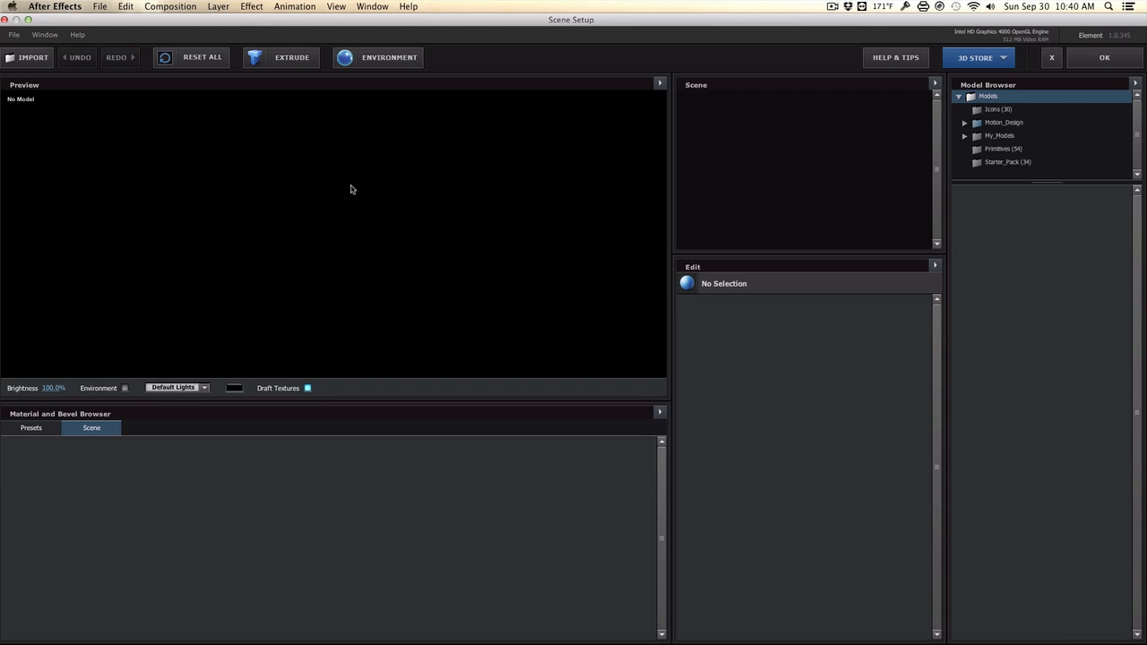
left_click(1009, 165)
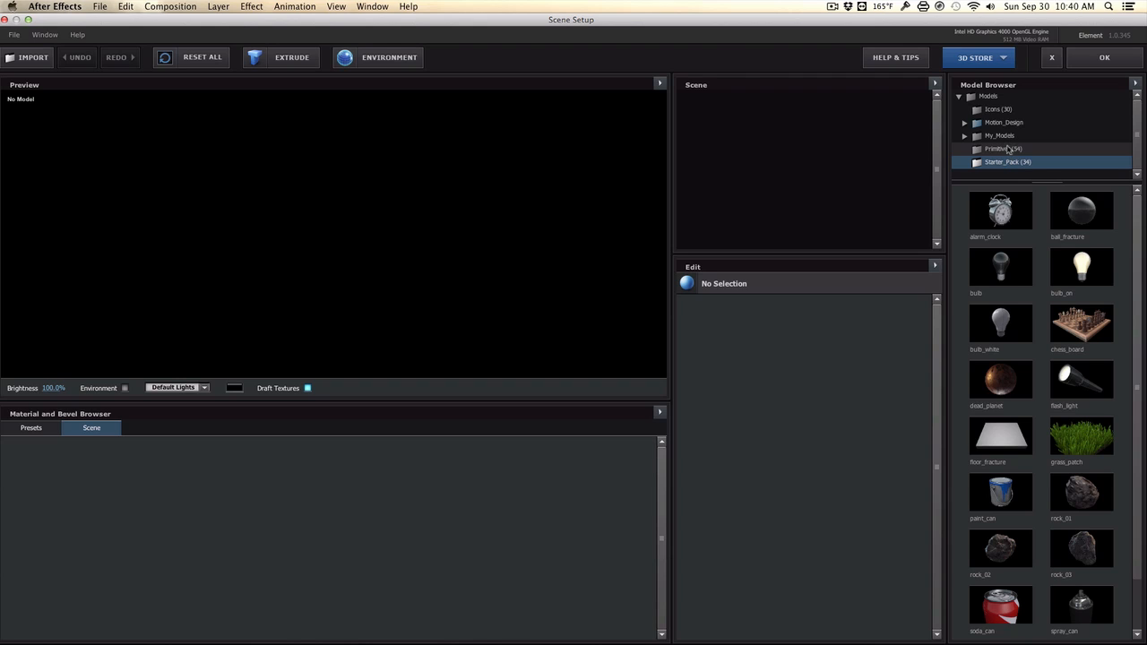
scroll(1026, 412, "down", 2)
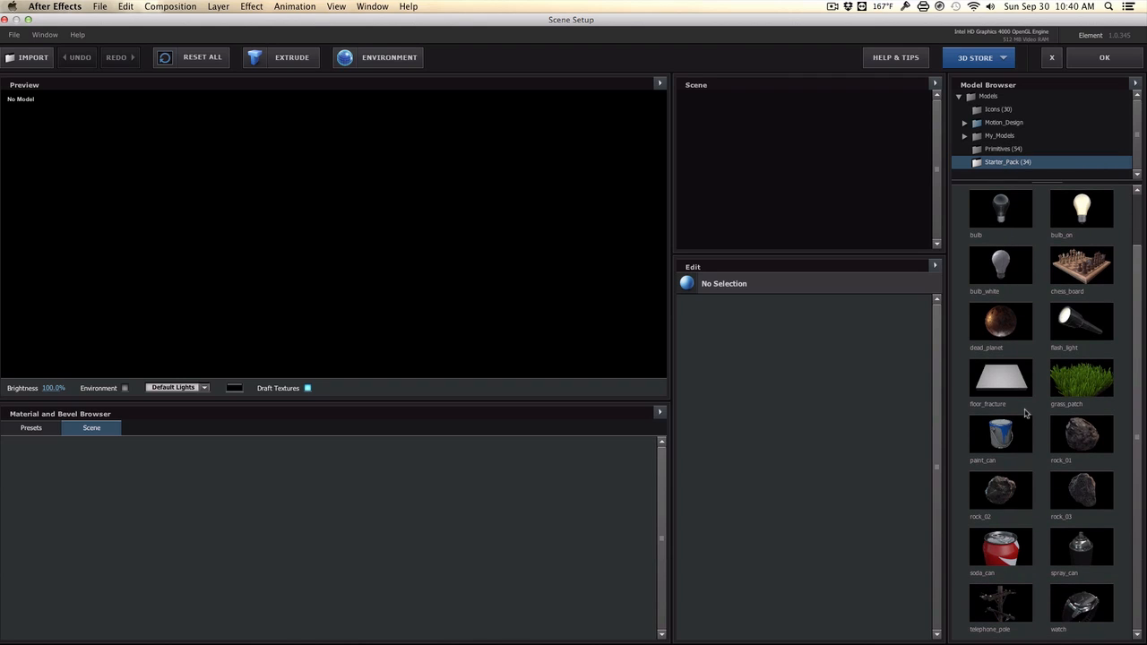
left_click(1024, 504)
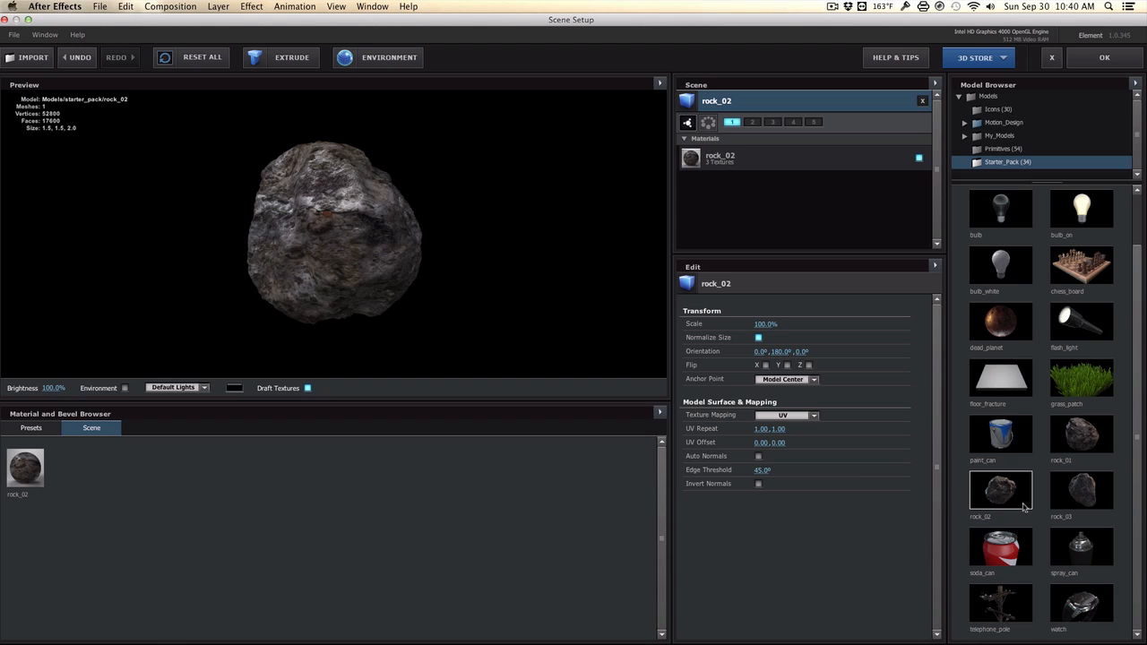
left_click_drag(401, 224, 461, 212)
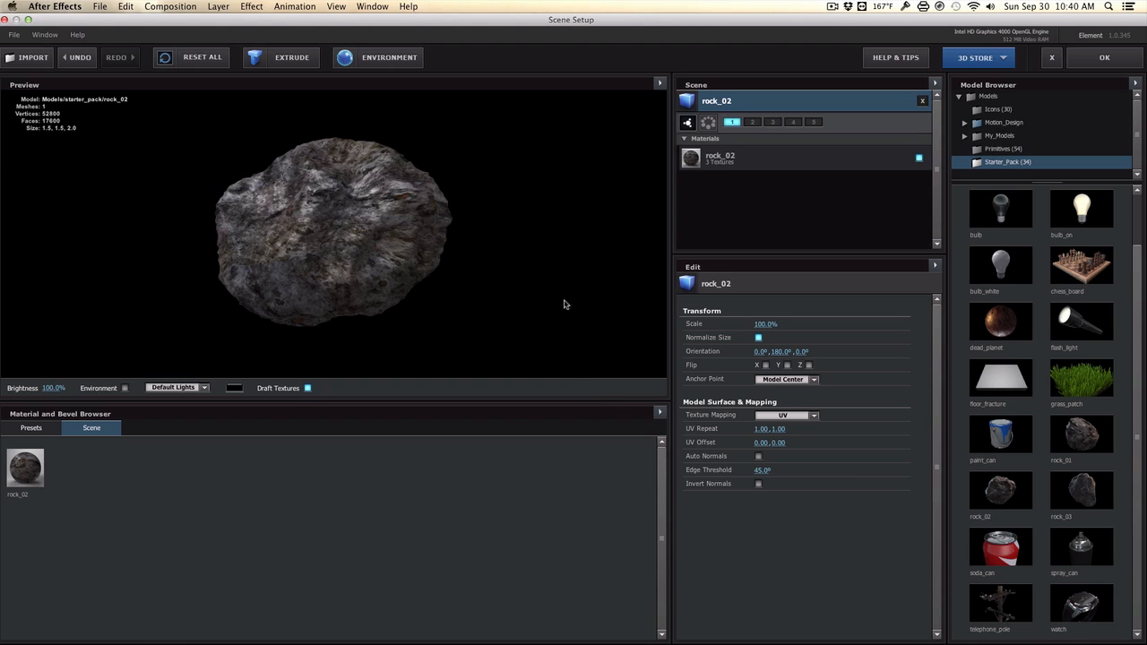
left_click_drag(519, 233, 356, 223)
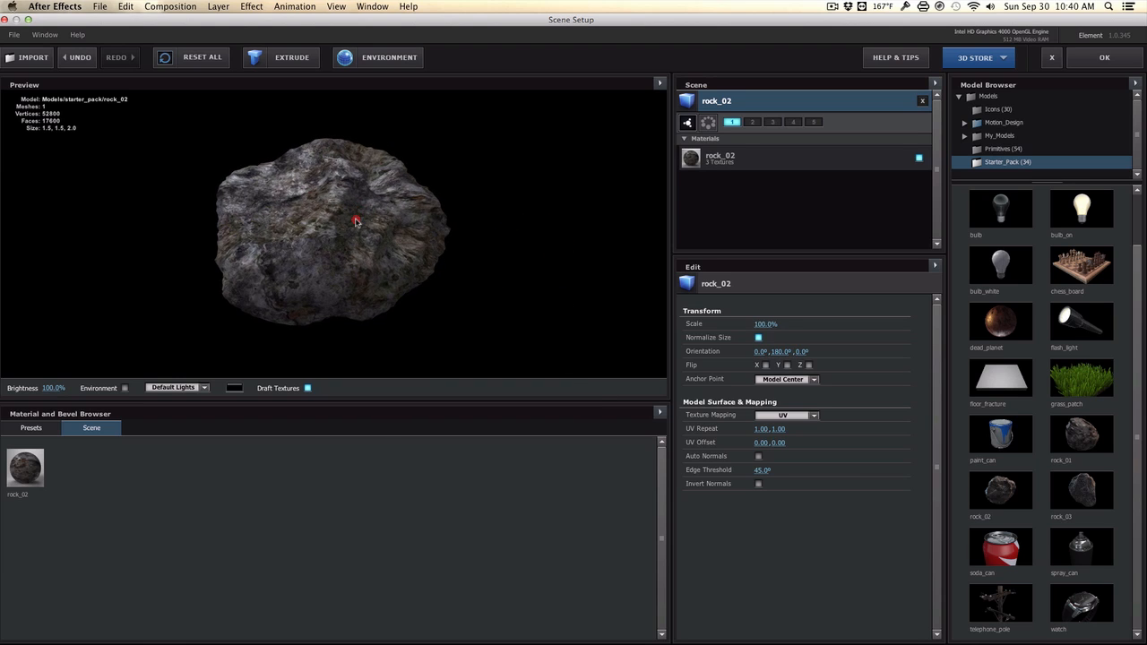
Lower the rock_02 material's Diffuse to 0.77 and its Specular to 0.52
left_click(786, 162)
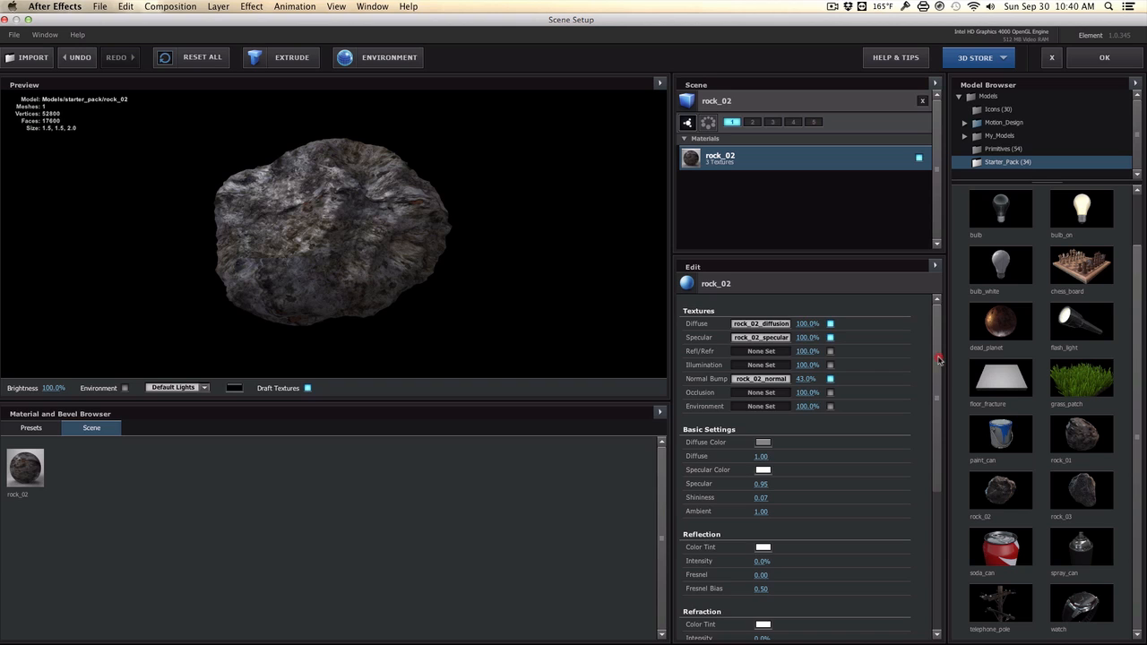
left_click_drag(939, 359, 939, 392)
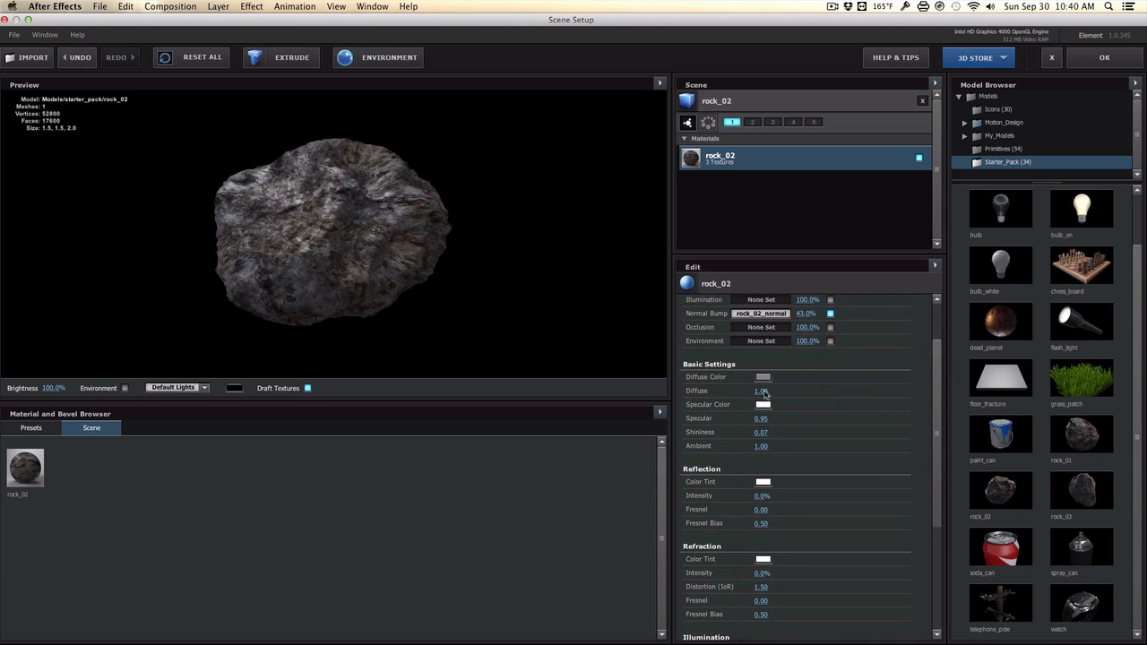
left_click_drag(760, 394, 750, 395)
left_click_drag(762, 420, 744, 422)
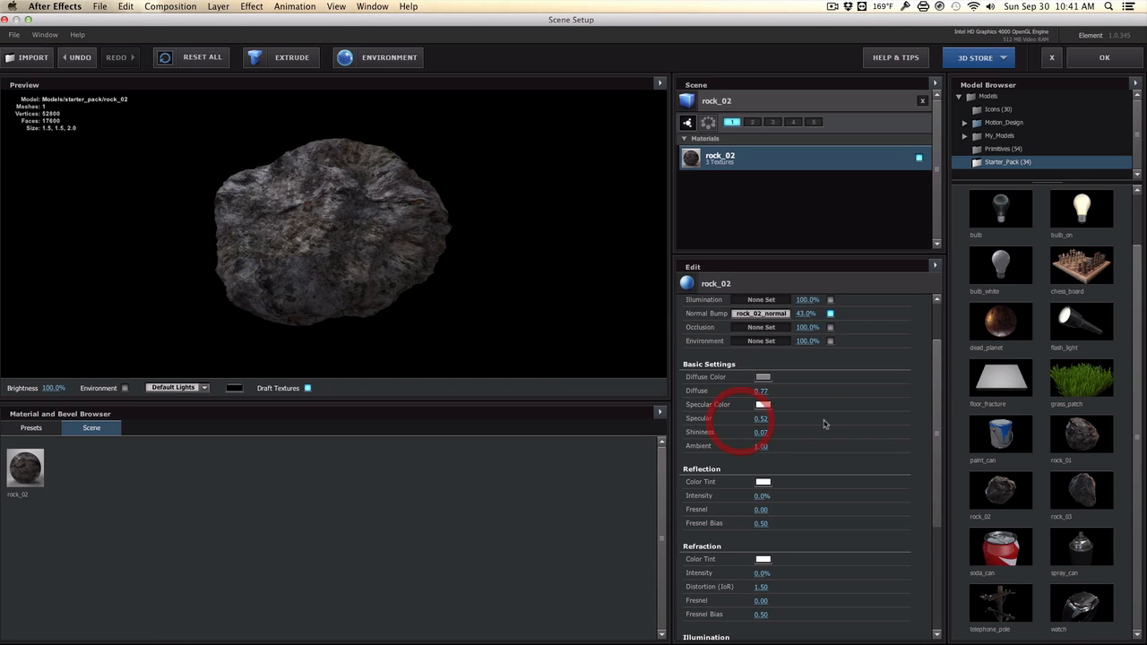
Reduce the saturation of the rock_02 diffuse texture and apply the scene setup to the composition
scroll(823, 426, "up", 1)
scroll(824, 425, "up", 2)
left_click(761, 323)
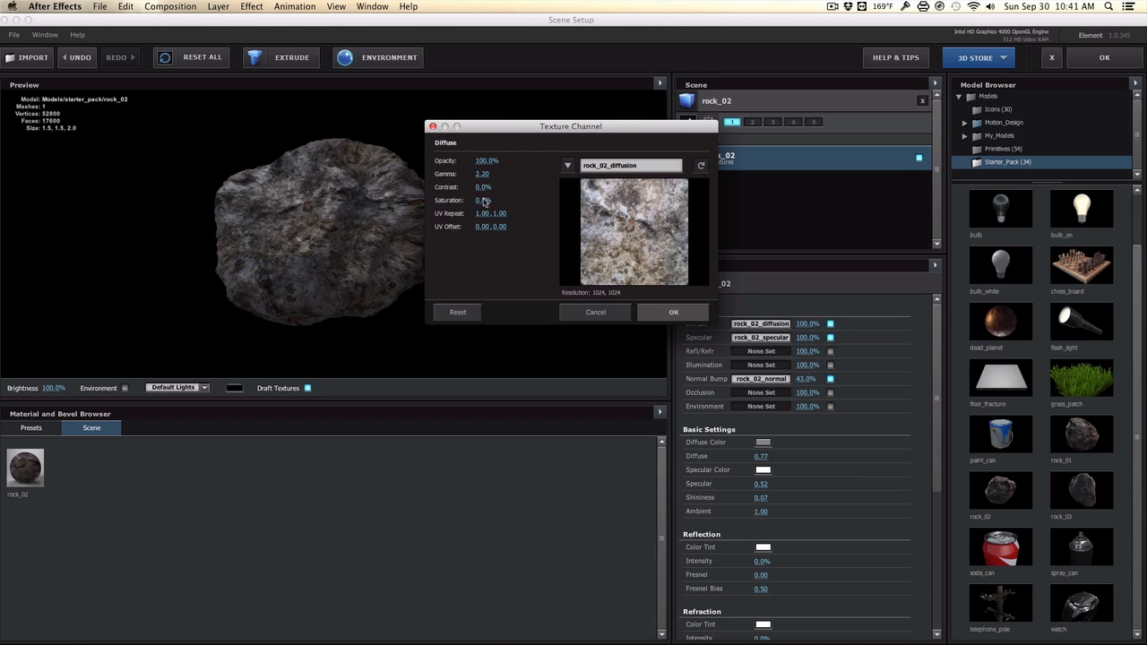
left_click_drag(483, 201, 468, 200)
left_click(663, 315)
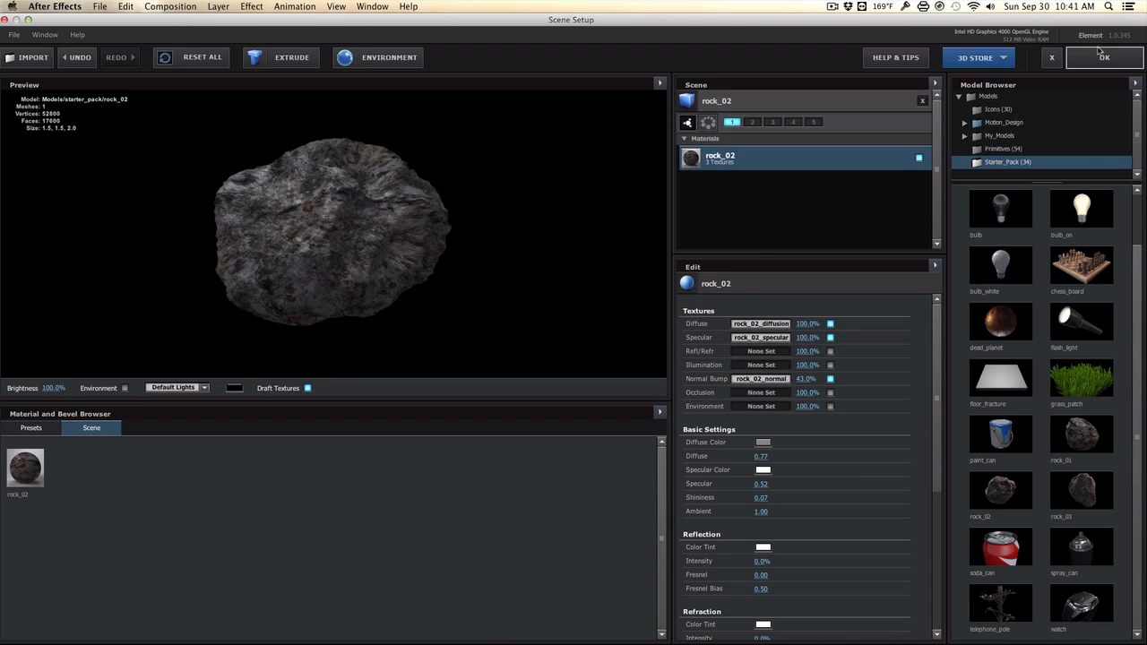
left_click(1101, 55)
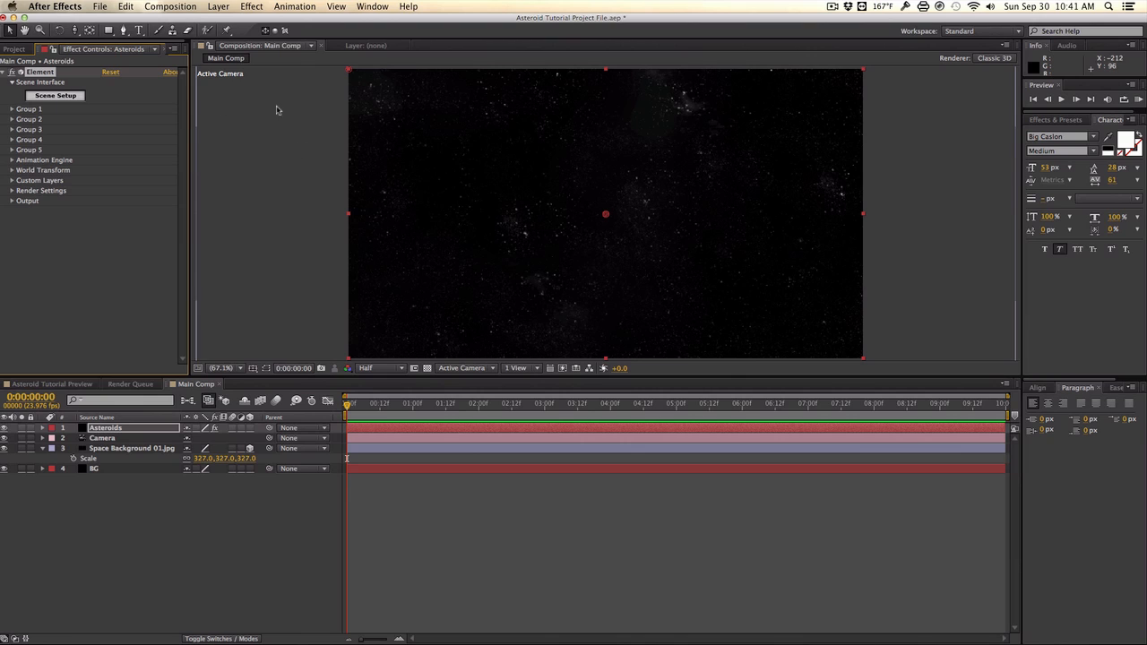
Push the Group 1 rock back to Position Z 8000 in the particle replicator
left_click(12, 109)
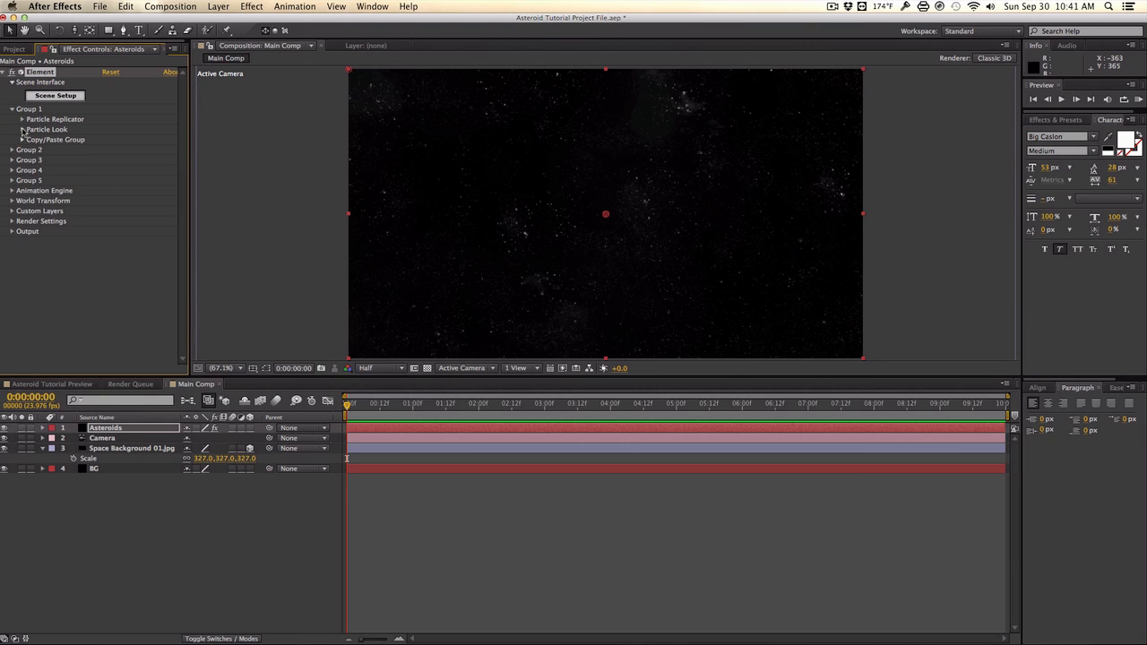
left_click(22, 119)
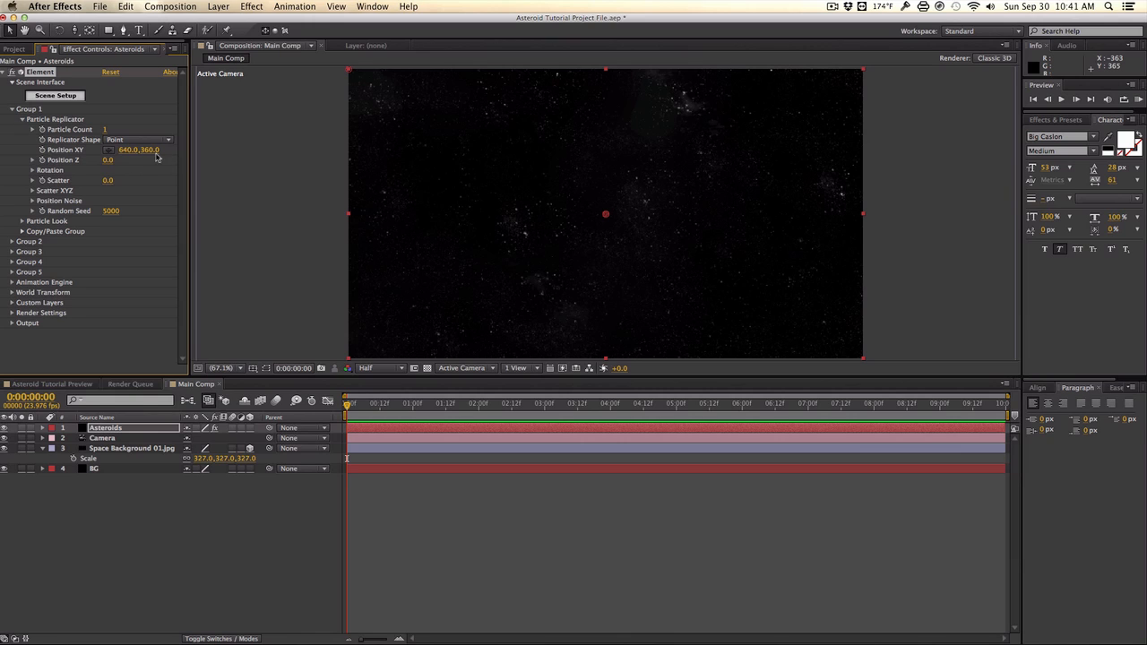
left_click_drag(110, 164, 154, 163)
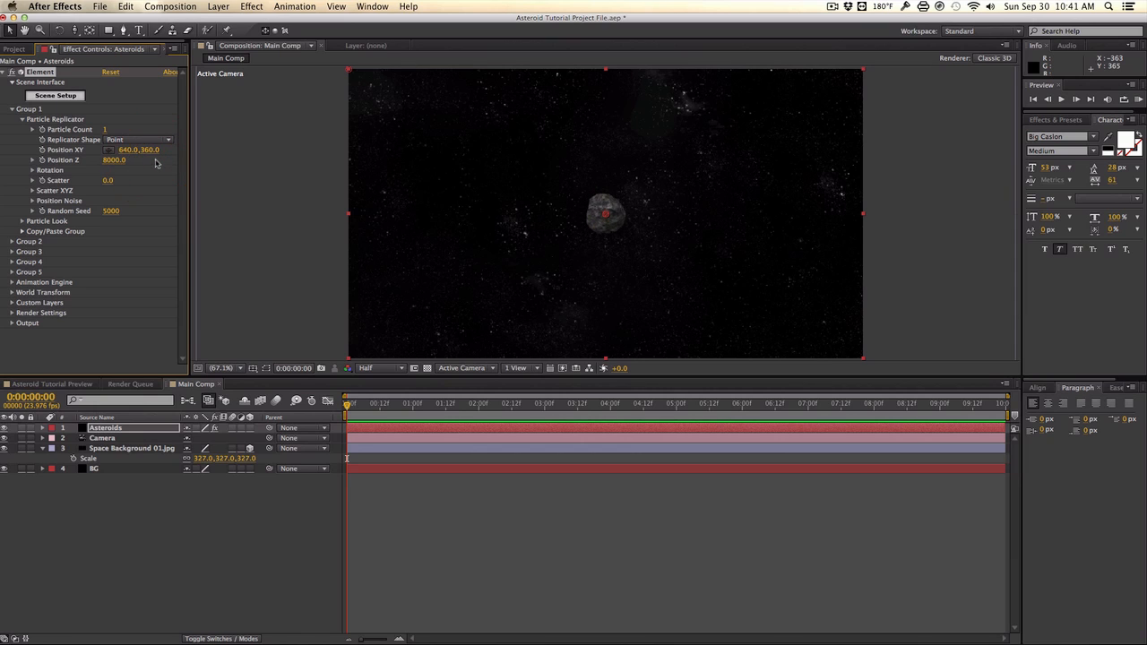
Replicate the rock as a 3D Grid and spread it with Scale XYZ values of 51, 13 and 101
left_click(157, 141)
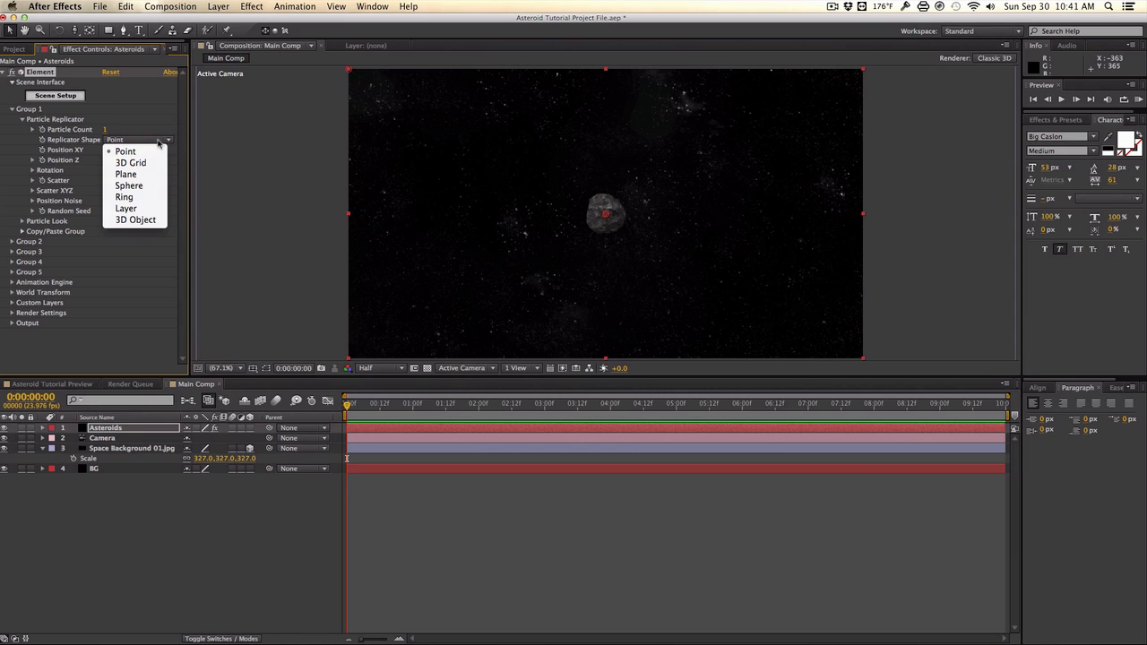
left_click(148, 162)
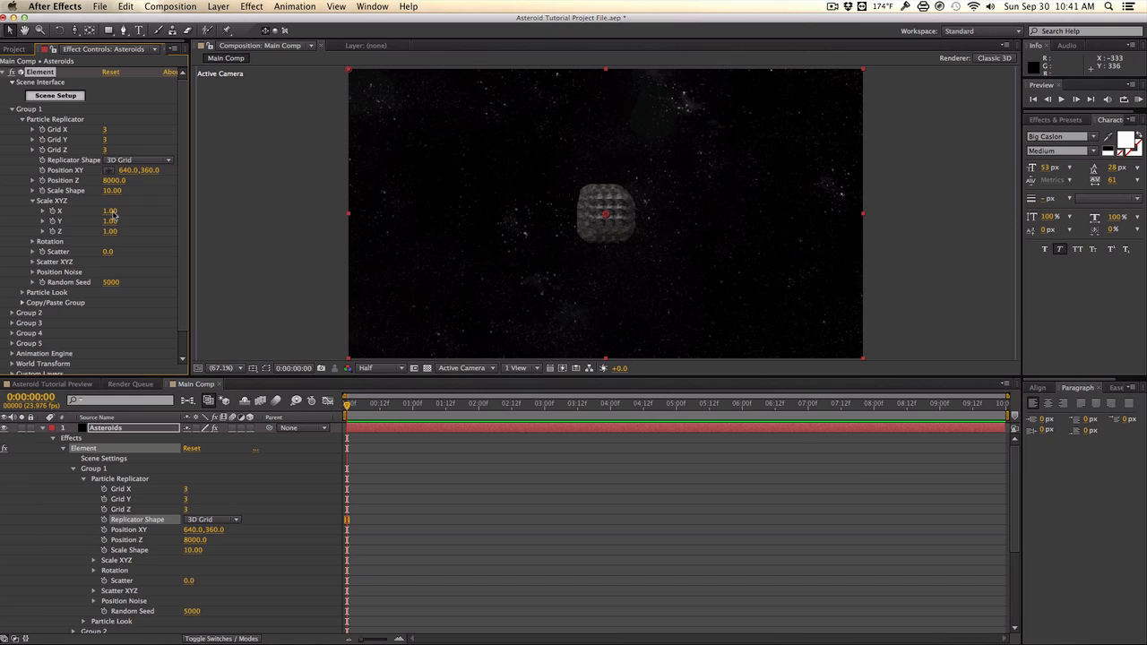
left_click_drag(113, 209, 131, 210)
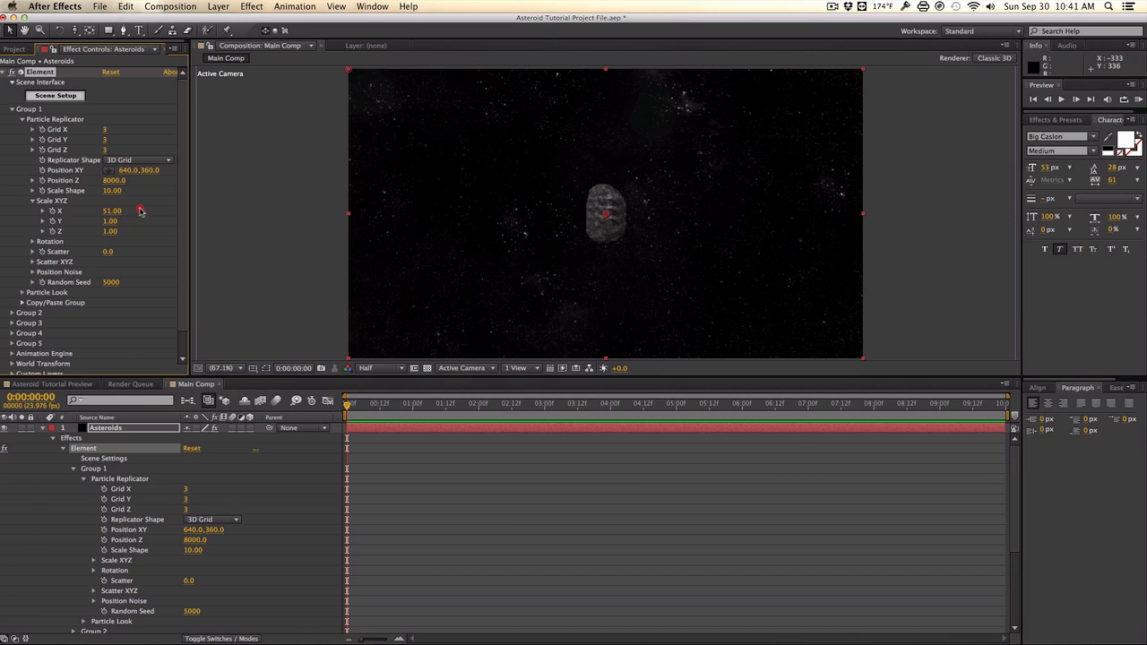
mouse_move(111, 231)
left_mouse_down()
mouse_move(167, 229)
mouse_move(115, 222)
left_mouse_up()
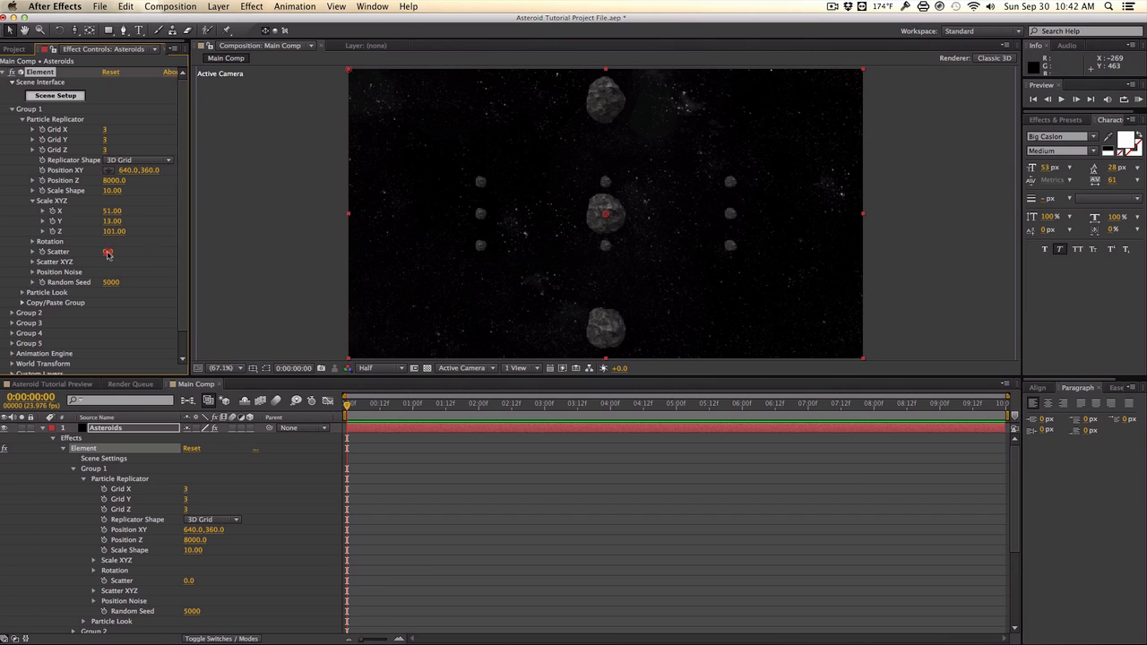
Set Grid X to 4 and Grid Z to 7, and scatter the rocks by 74.1
left_click_drag(107, 253, 975, 173)
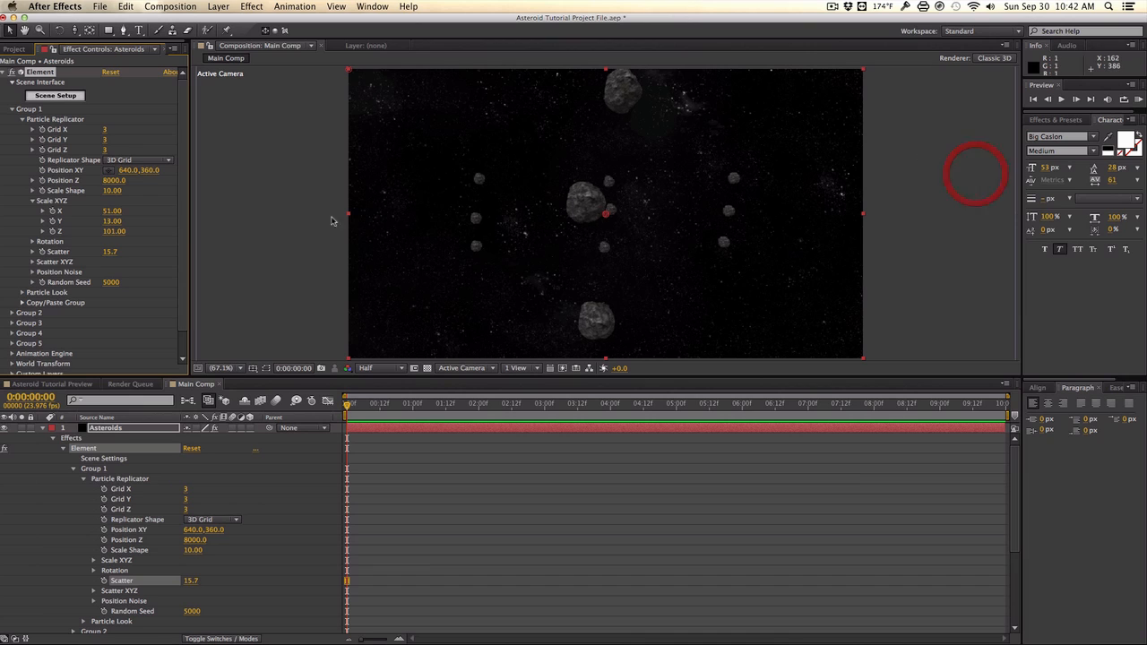
left_click_drag(109, 252, 376, 237)
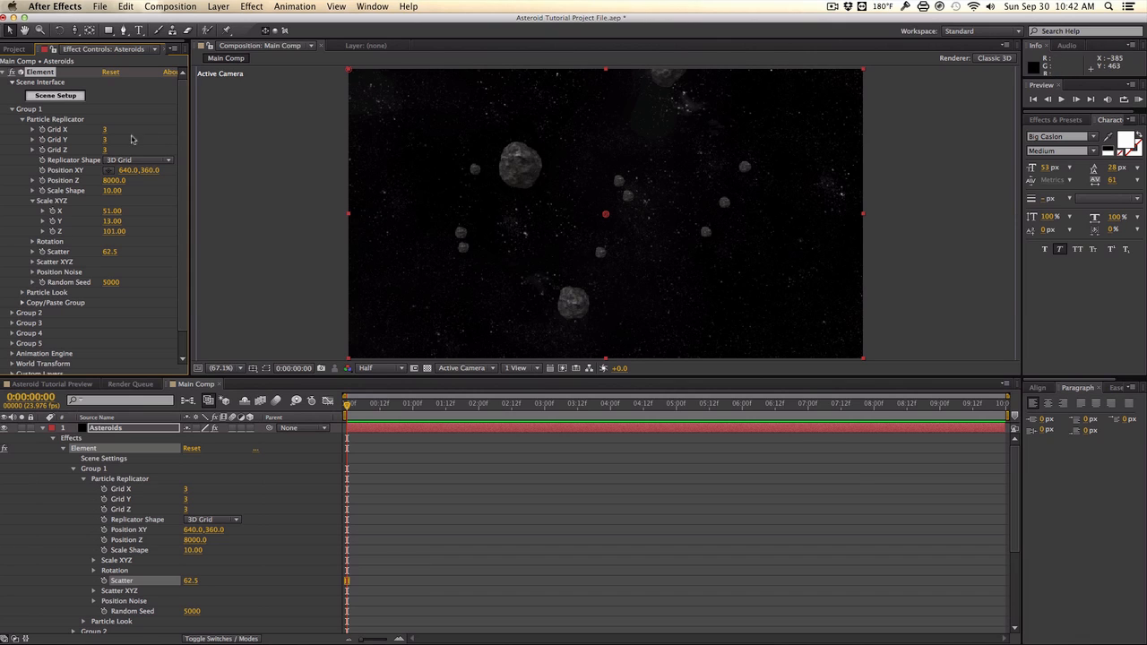
left_click_drag(105, 149, 130, 151)
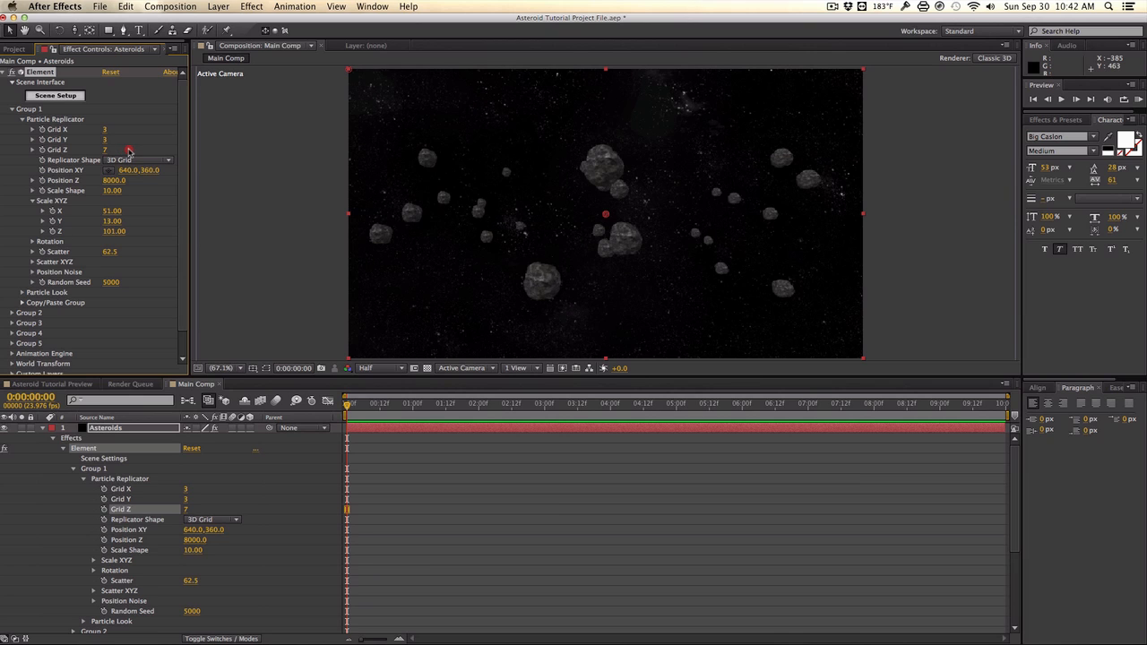
left_click(108, 141)
left_click_drag(104, 132, 109, 130)
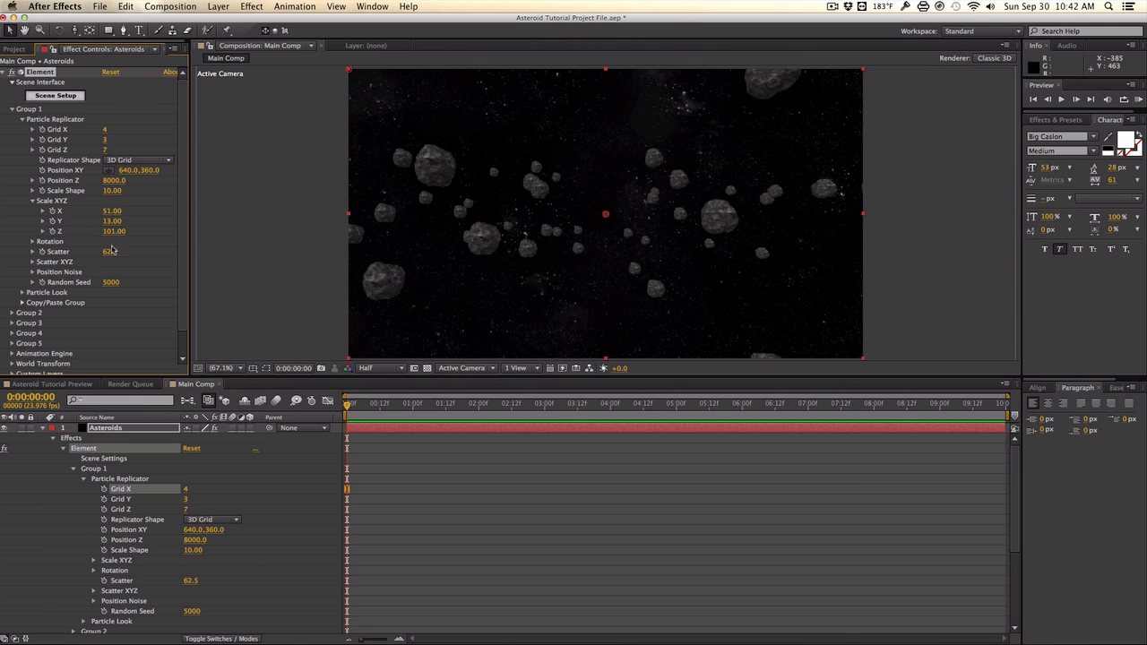
left_click_drag(110, 251, 789, 235)
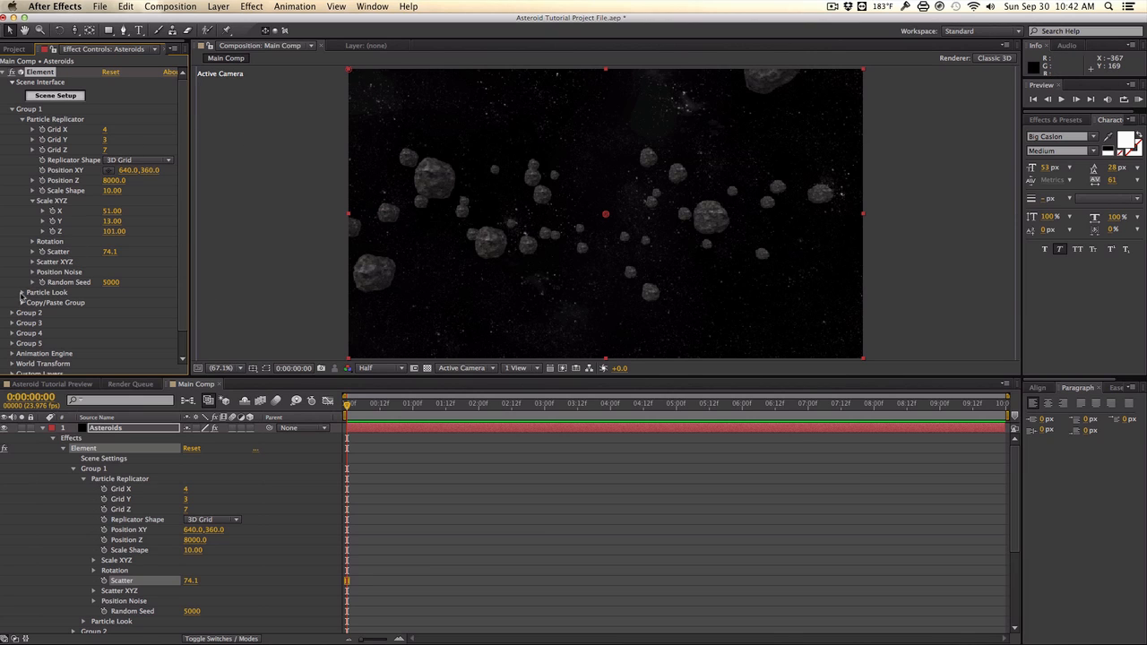
Set the Group 1 rocks' Size Random to 100% and enlarge their particle size to 25.09
left_click(22, 293)
scroll(25, 299, "down", 2)
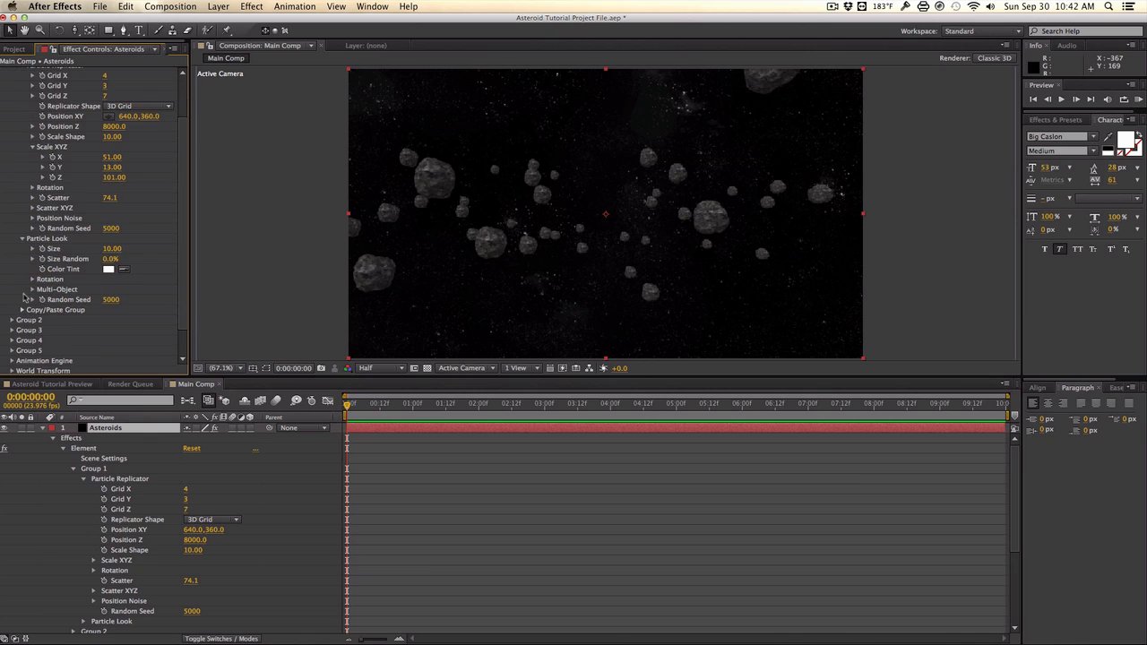
left_click(110, 259)
type("100")
key("Return")
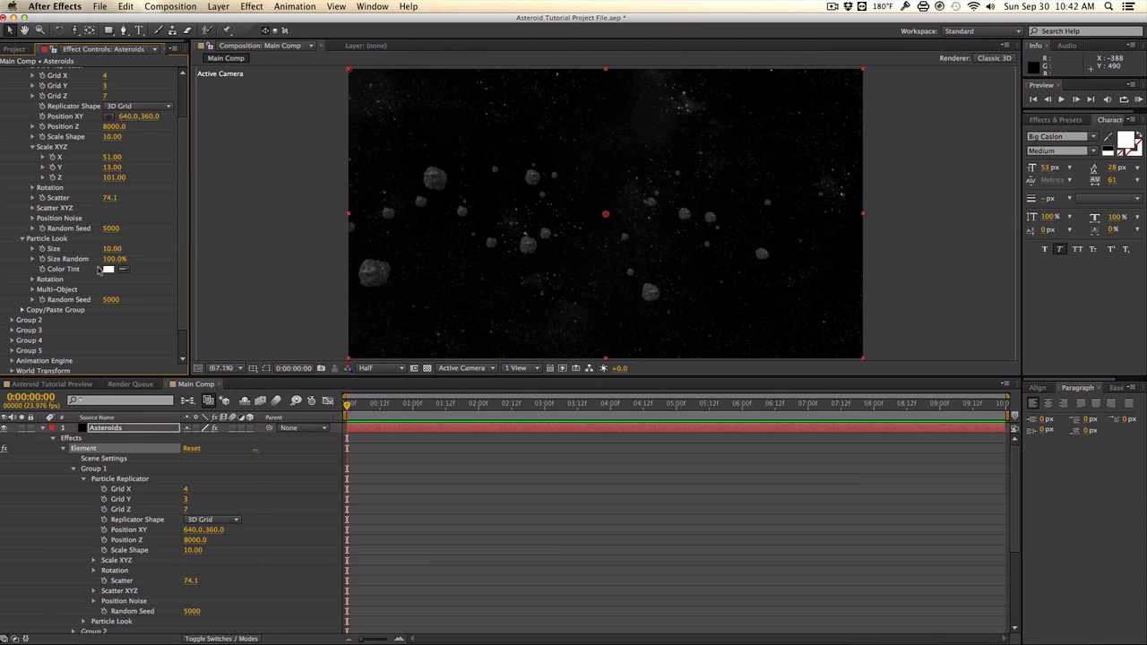
left_click_drag(109, 251, 894, 274)
left_click_drag(1029, 274, 978, 279)
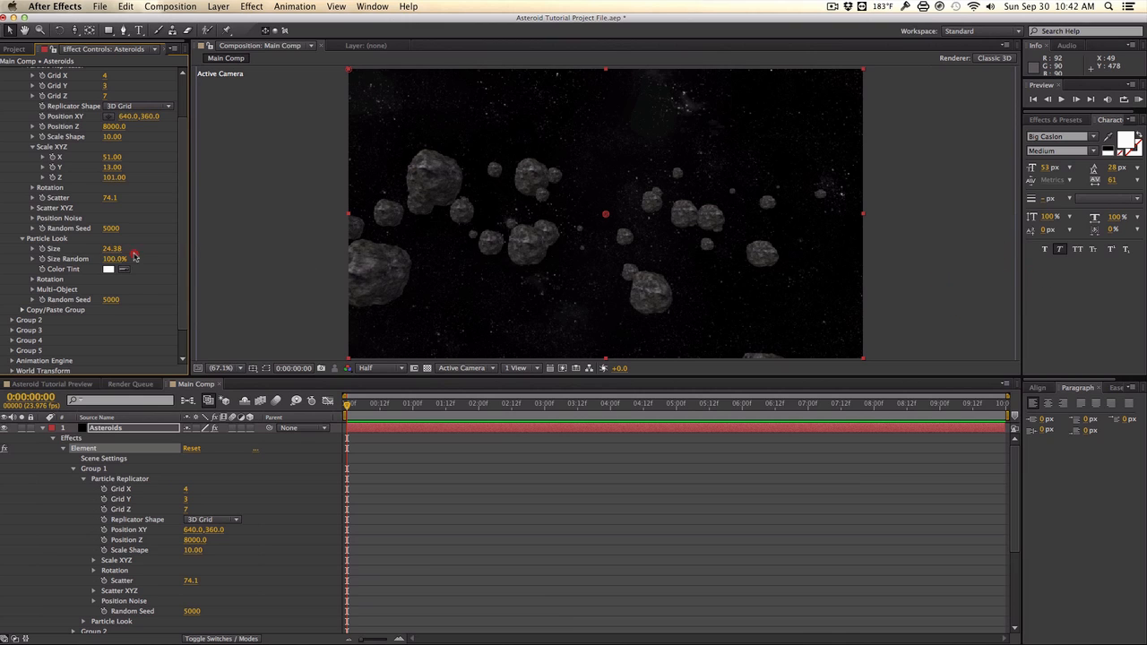
left_click_drag(134, 257, 172, 254)
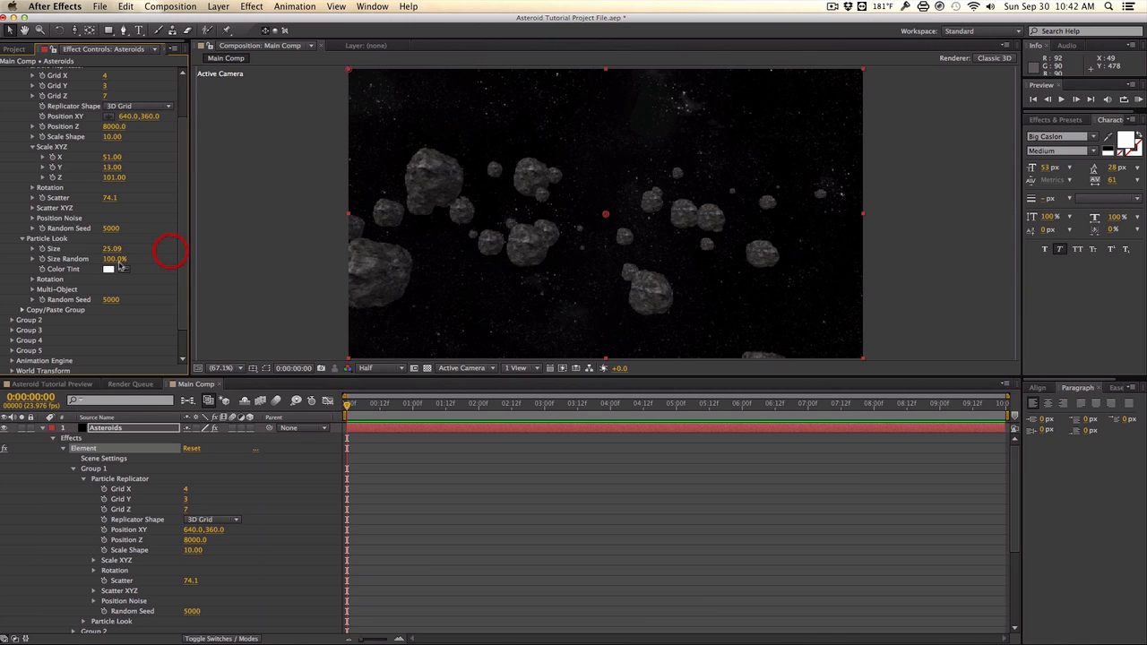
Randomize the rotation of the Group 1 rocks by 139°
left_click(33, 280)
scroll(139, 322, "down", 1)
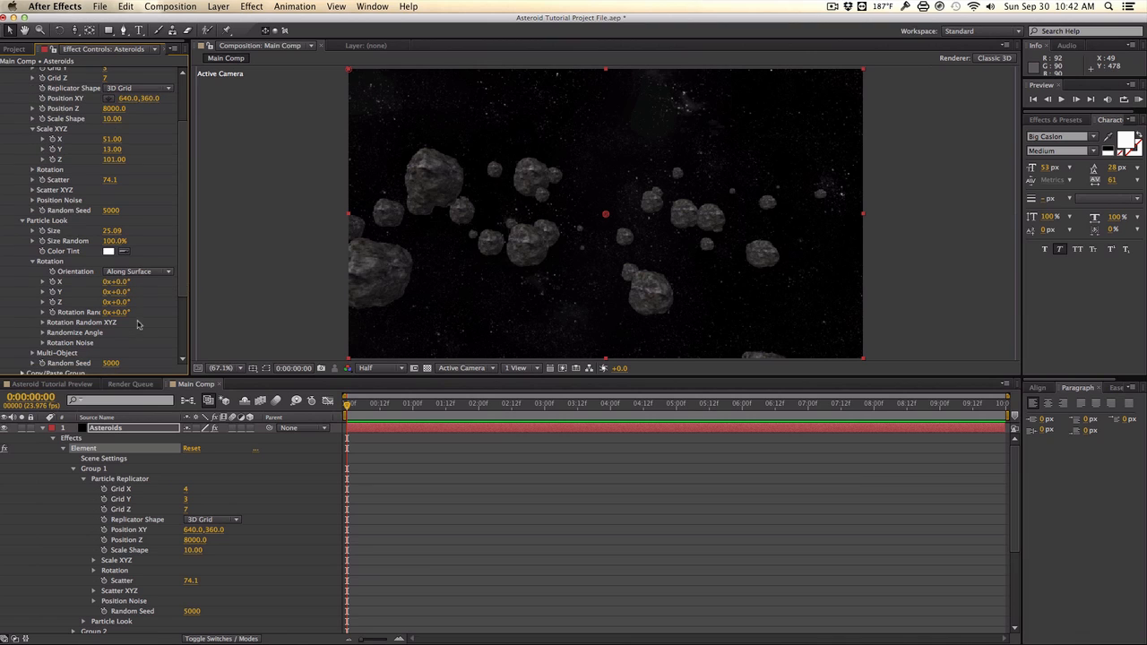
left_click_drag(122, 314, 201, 309)
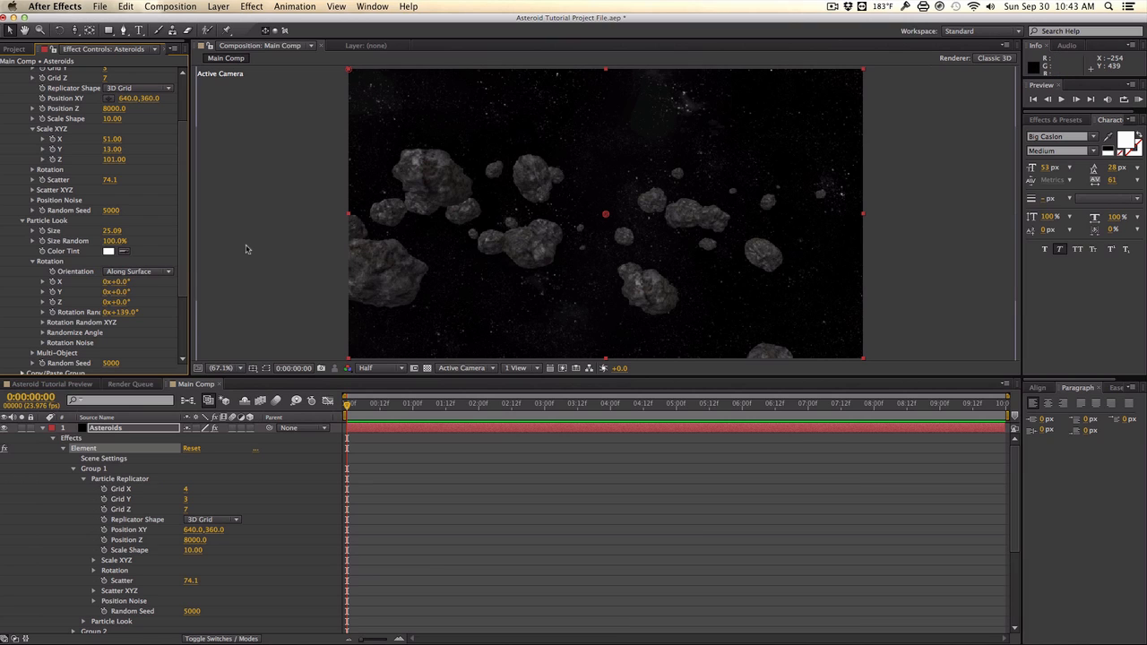
left_click_drag(182, 273, 182, 296)
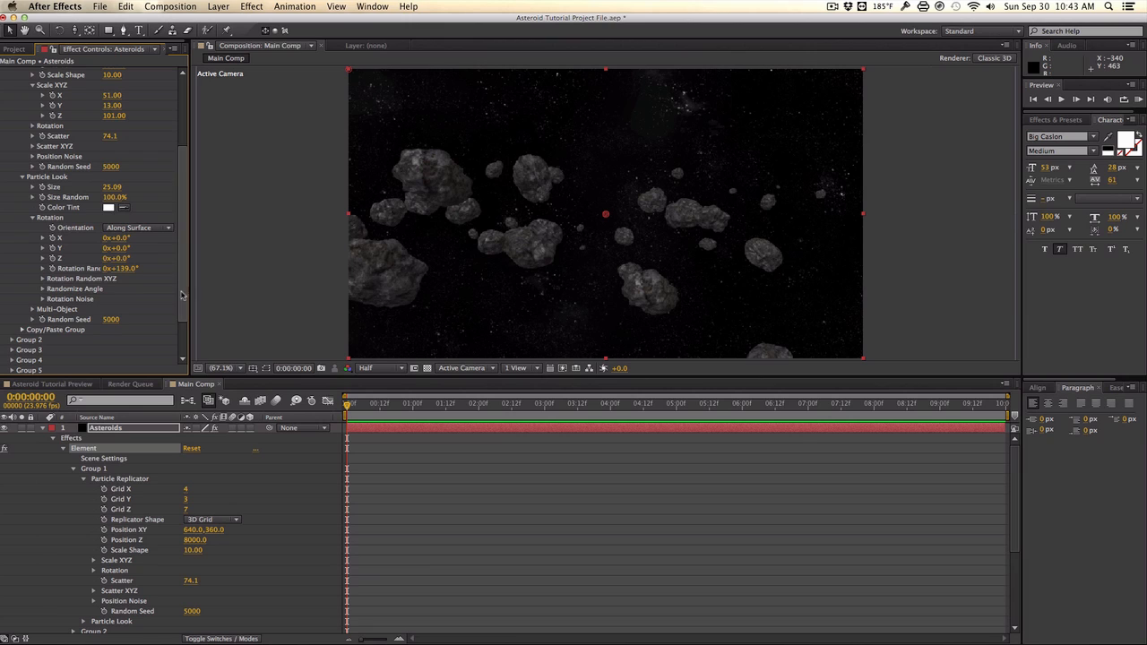
left_click(33, 309)
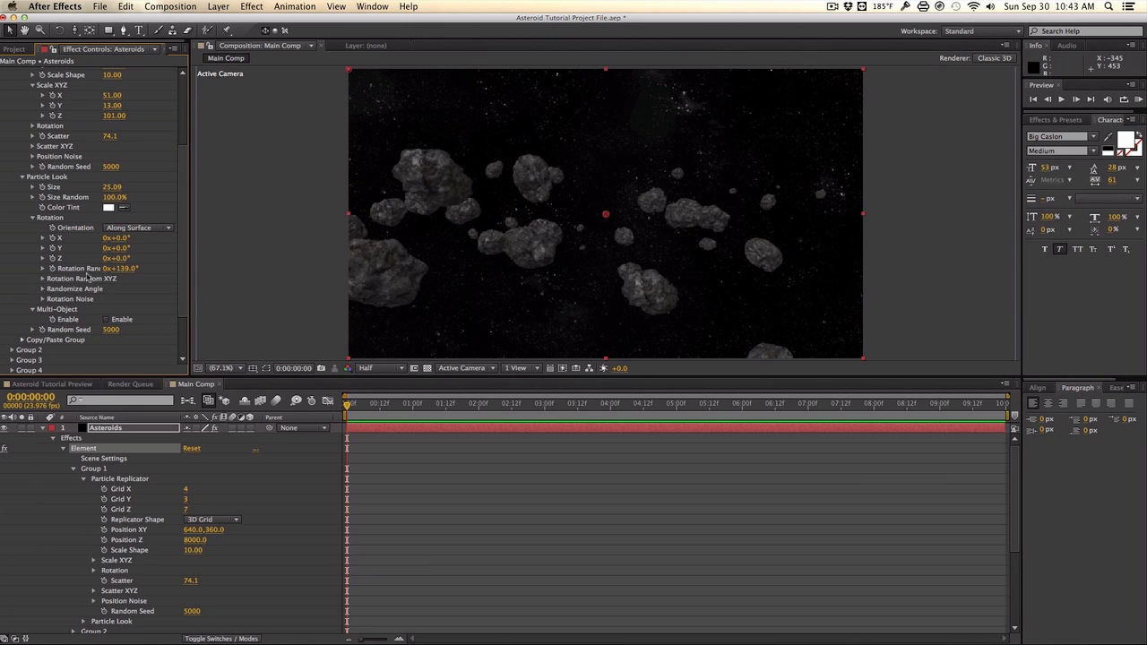
left_click(34, 309)
Increase the rocks' particle size to 25.71 and move the replicator to Position XY 640, -75
scroll(167, 205, "up", 5)
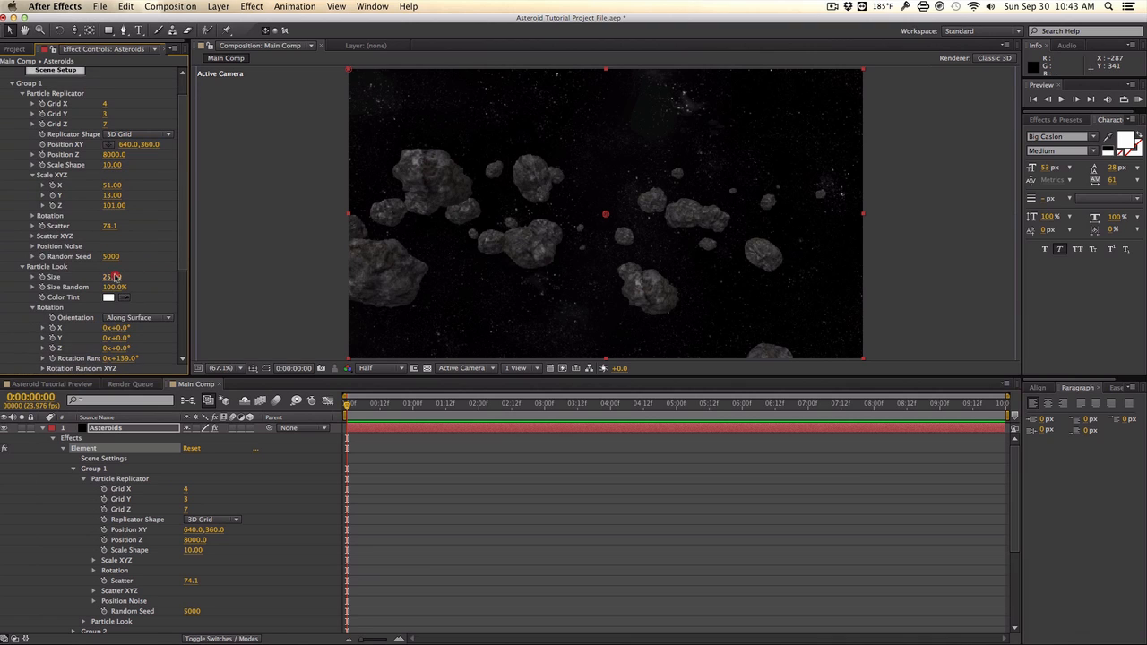
scroll(143, 268, "up", 2)
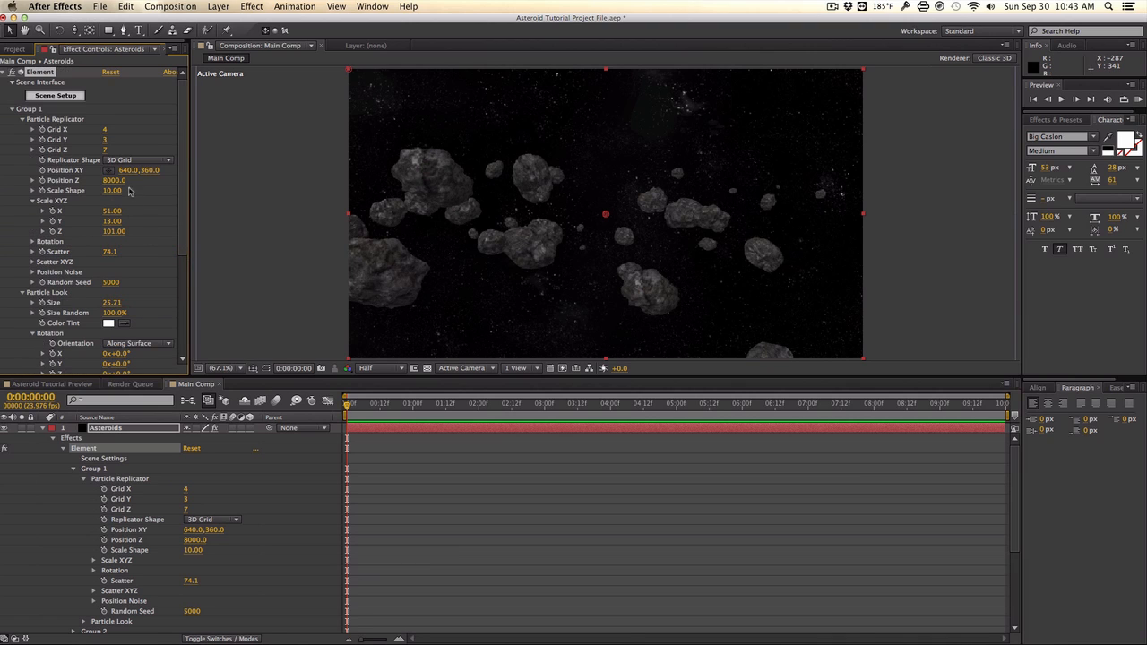
left_click_drag(152, 170, 8, 235)
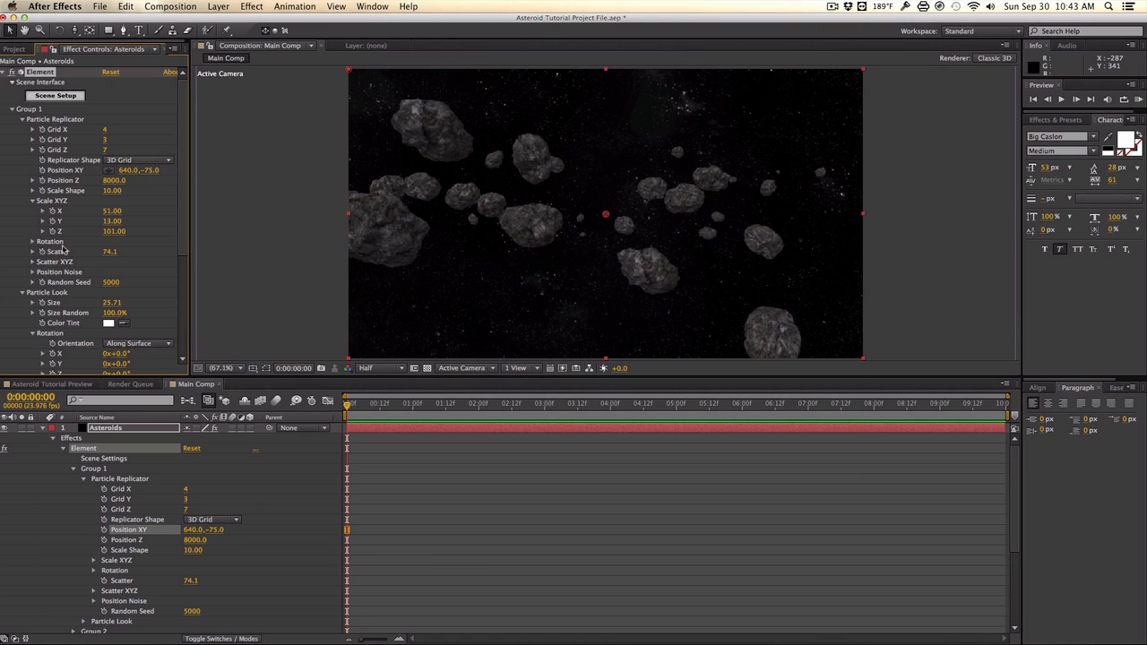
Push the Group 1 rocks back to Position Z 20000 and collapse the Asteroids layer's properties
left_click_drag(108, 180, 177, 178)
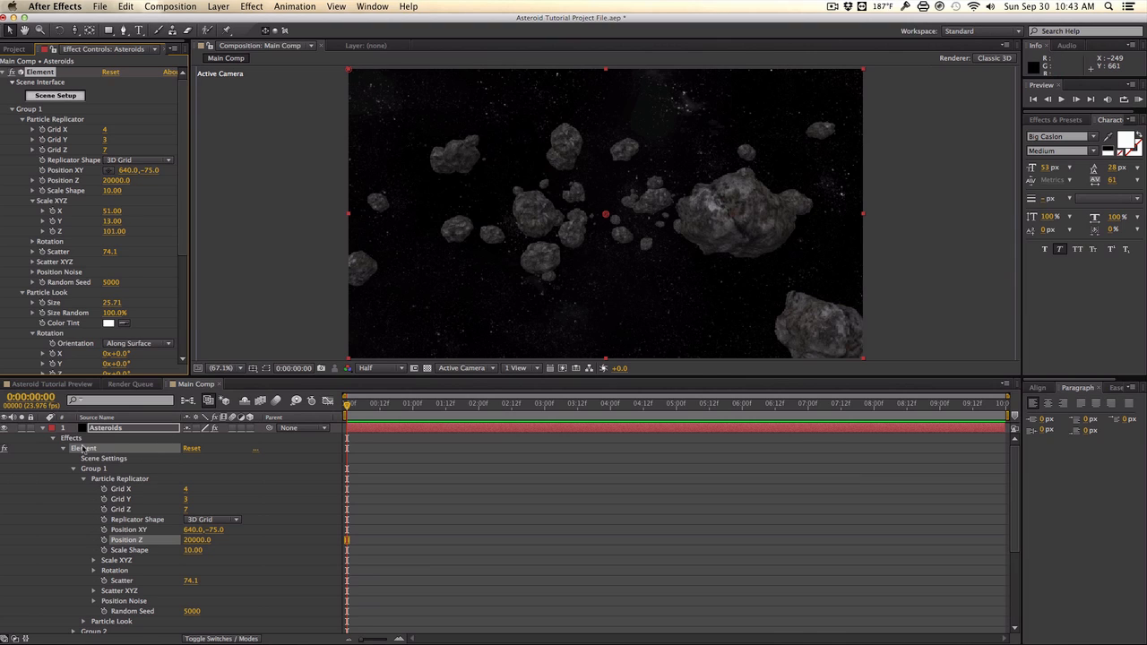
left_click(42, 429)
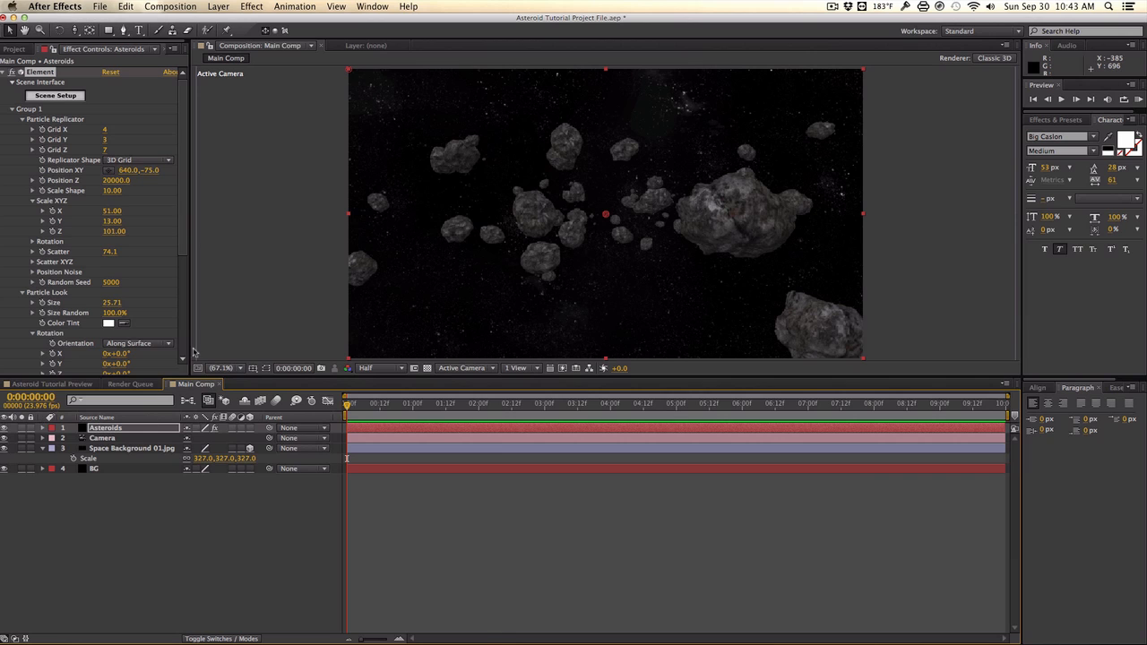
Set up a new Point light named KLF with an intensity of 90%
left_click(218, 7)
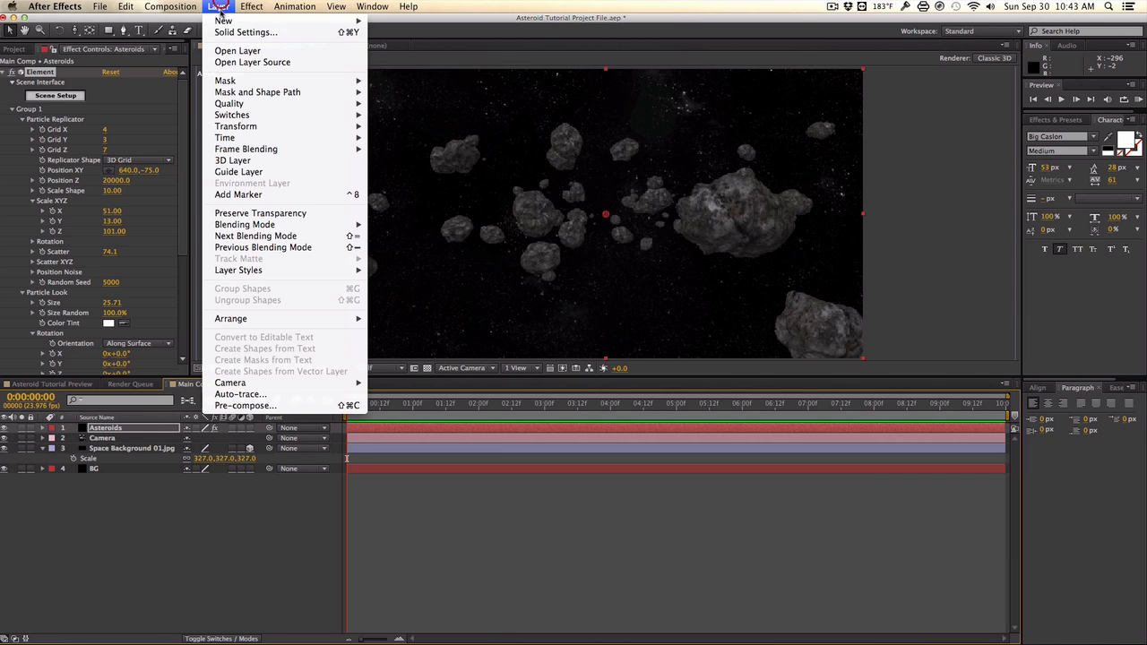
mouse_move(270, 25)
left_click(394, 47)
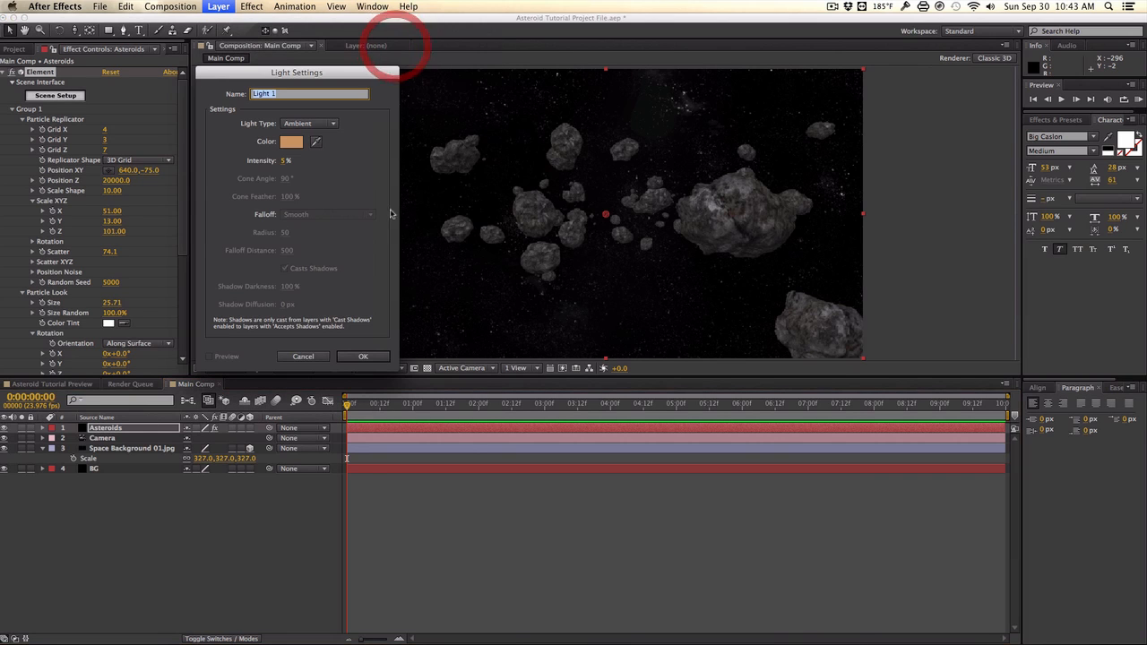
left_click_drag(310, 74, 388, 109)
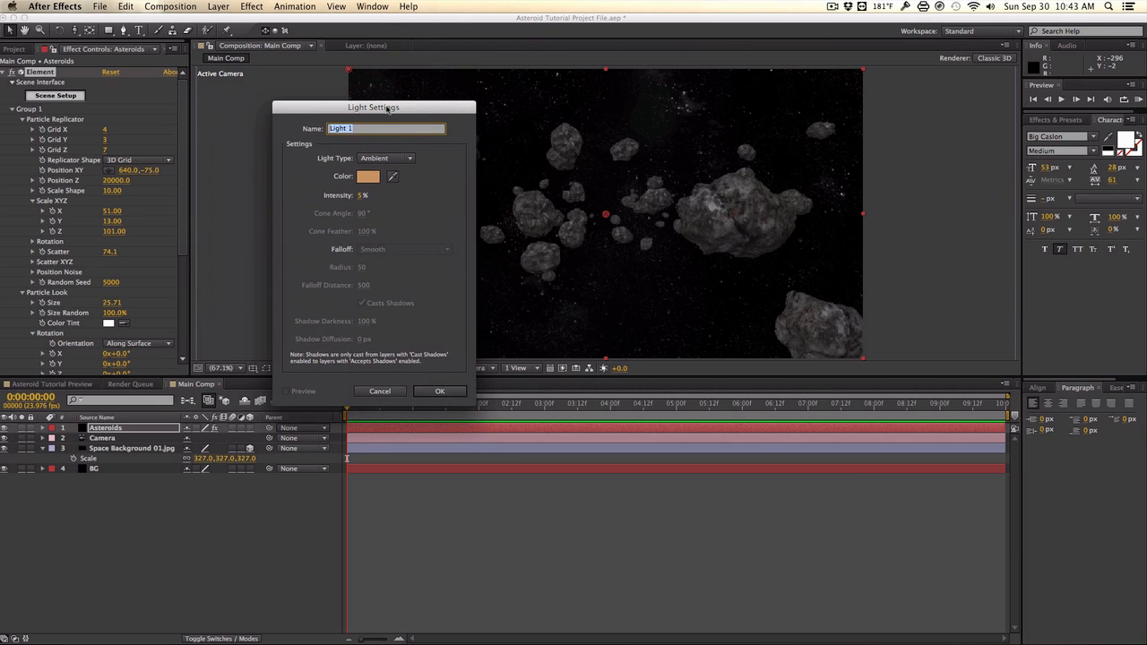
type("KLF")
left_click(383, 158)
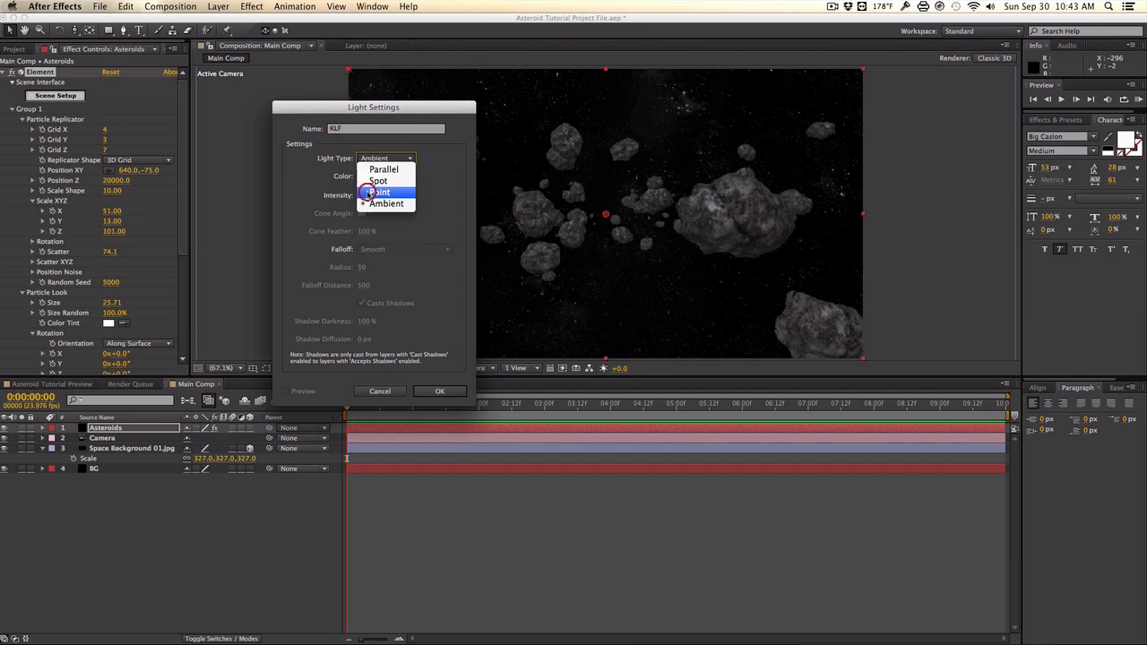
left_click(368, 191)
left_click(362, 195)
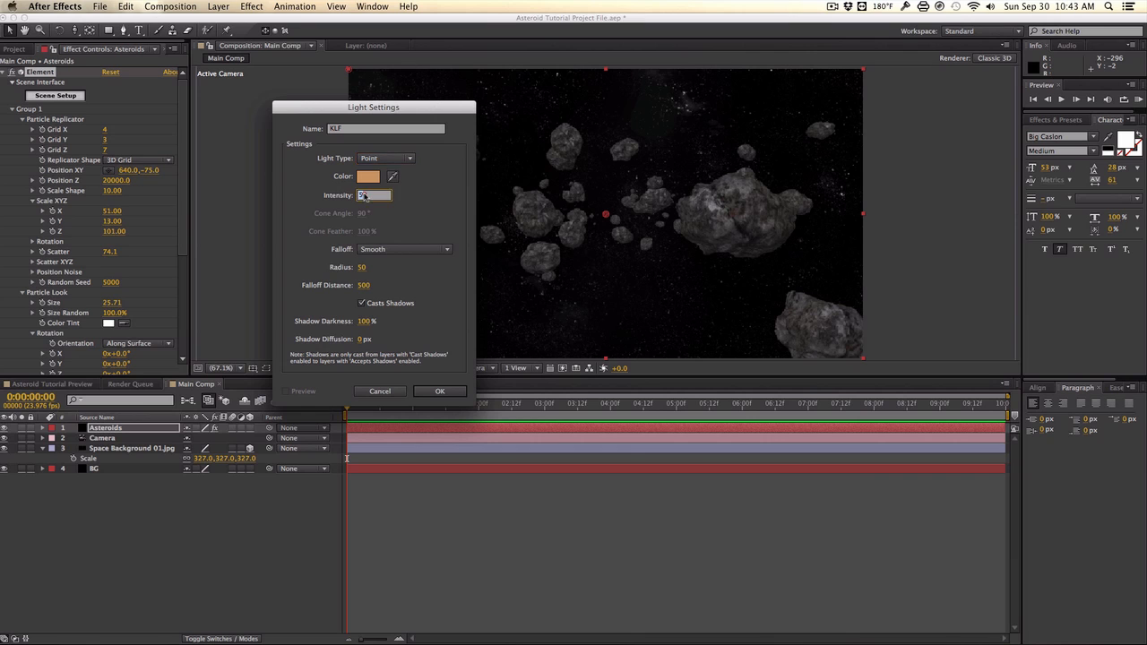
type("90")
Give the KLF light a paler, brighter orange color and add it to the composition
left_click(368, 177)
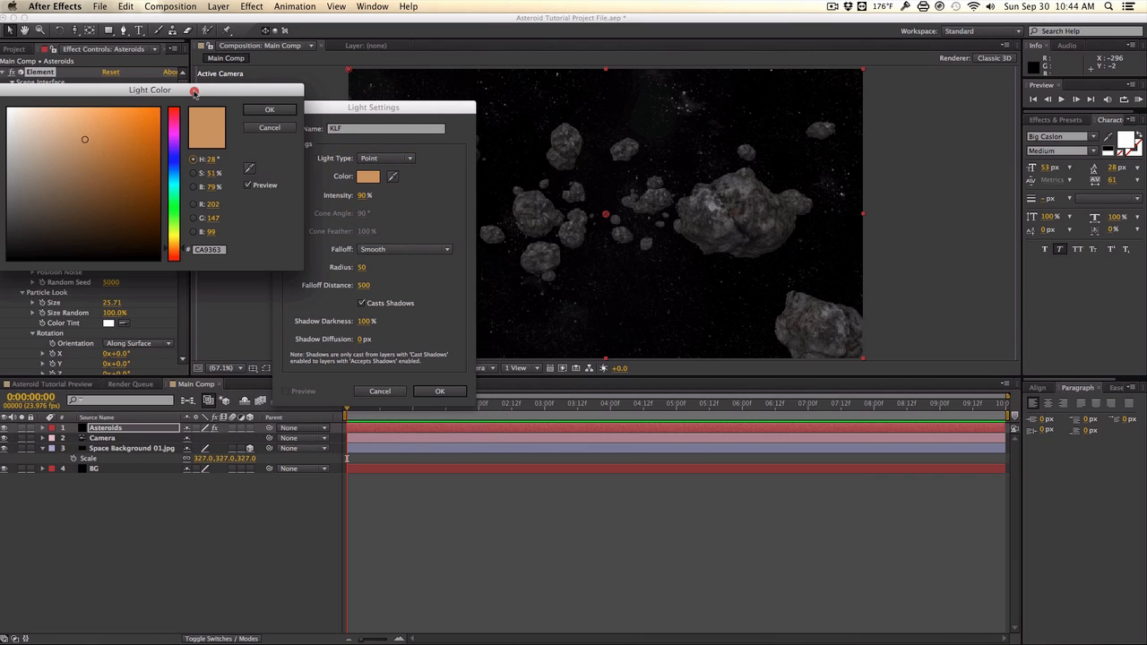
left_click_drag(194, 91, 334, 156)
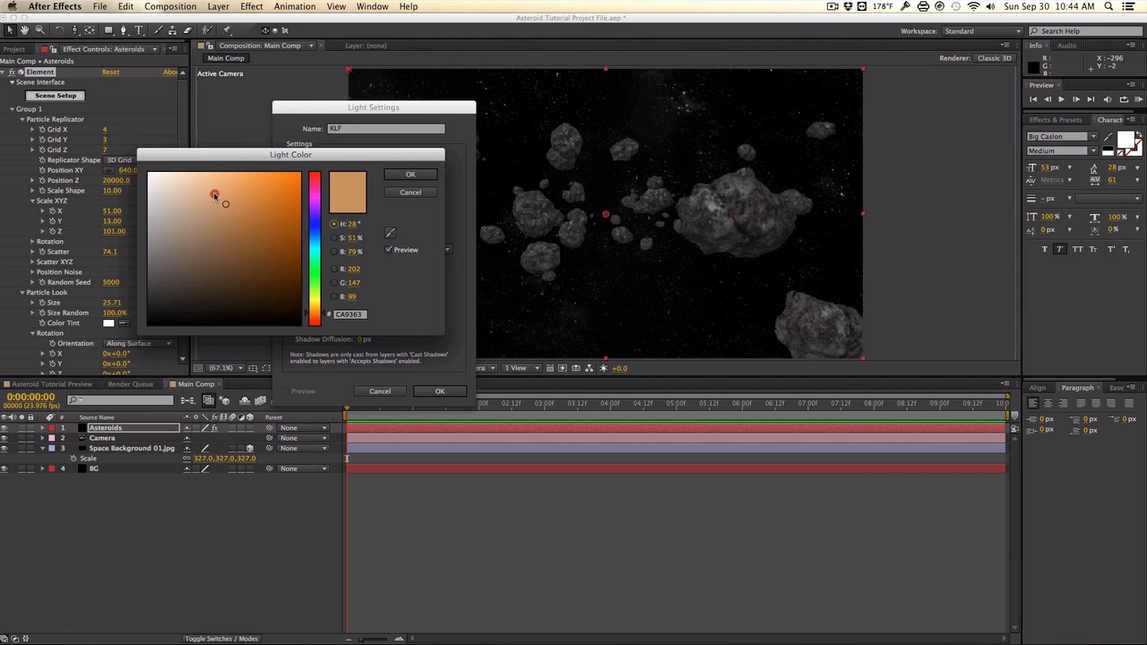
left_click(213, 192)
left_click(411, 174)
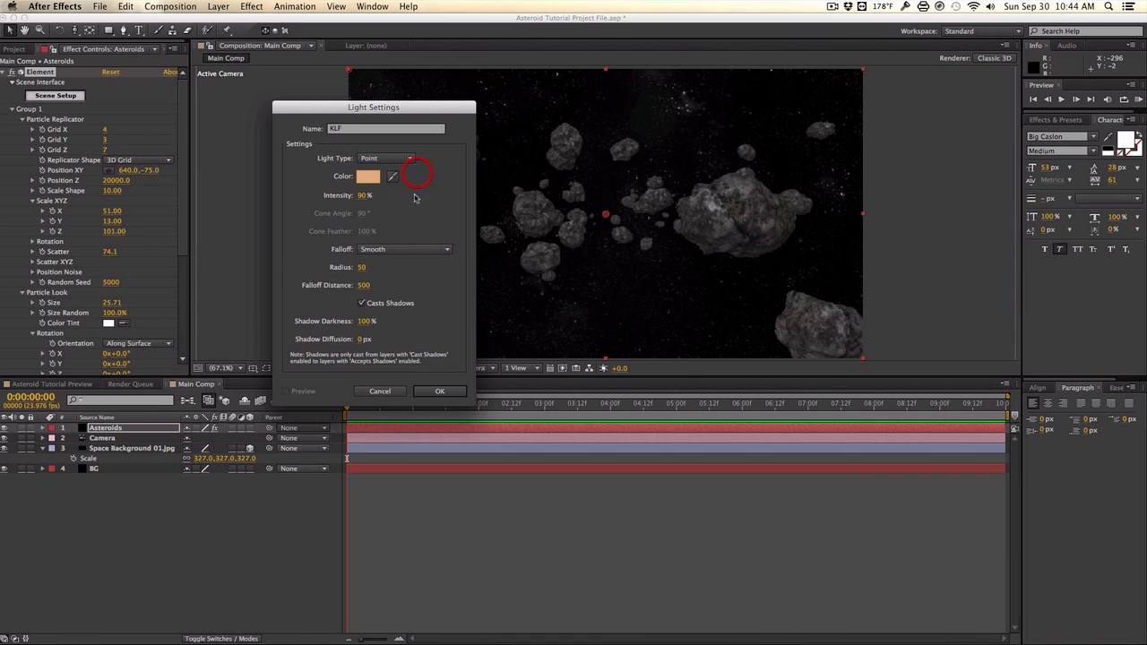
left_click(439, 390)
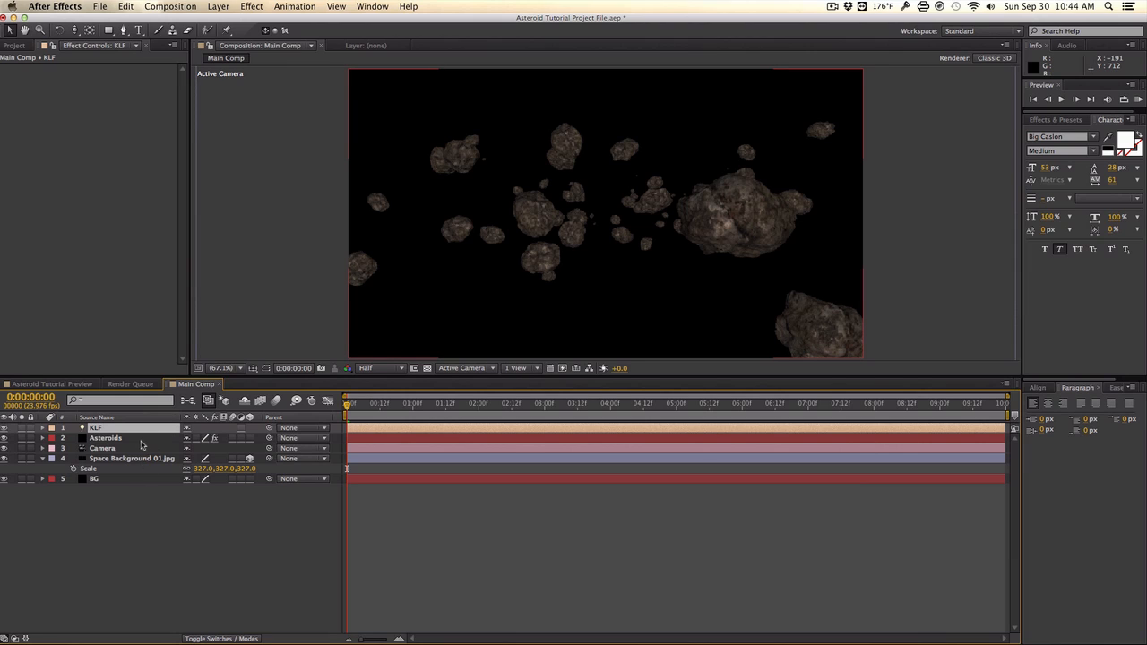
Turn off Accepts Lights in the material options of the Space Background 01.jpg layer
left_click(144, 459)
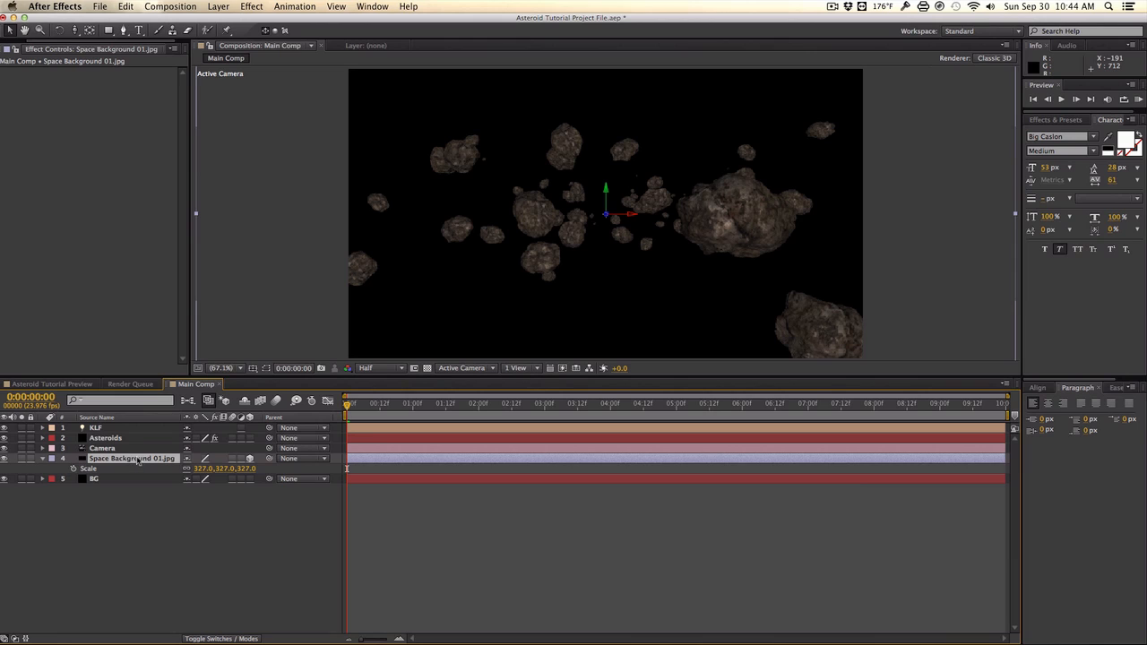
key("a")
key("a")
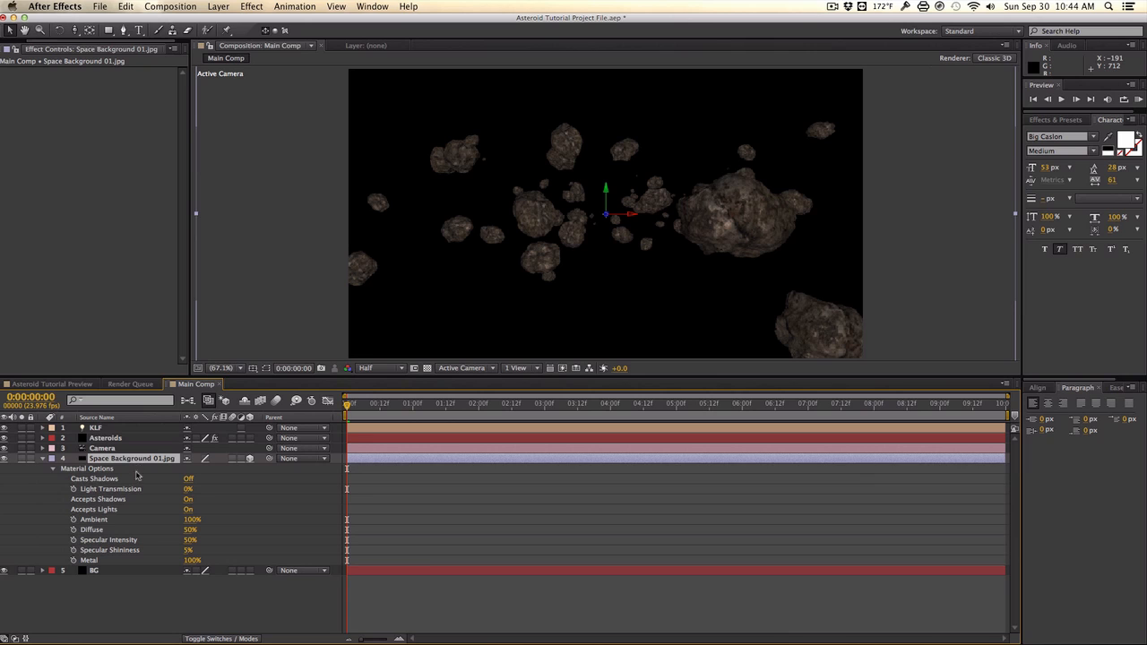
left_click(189, 509)
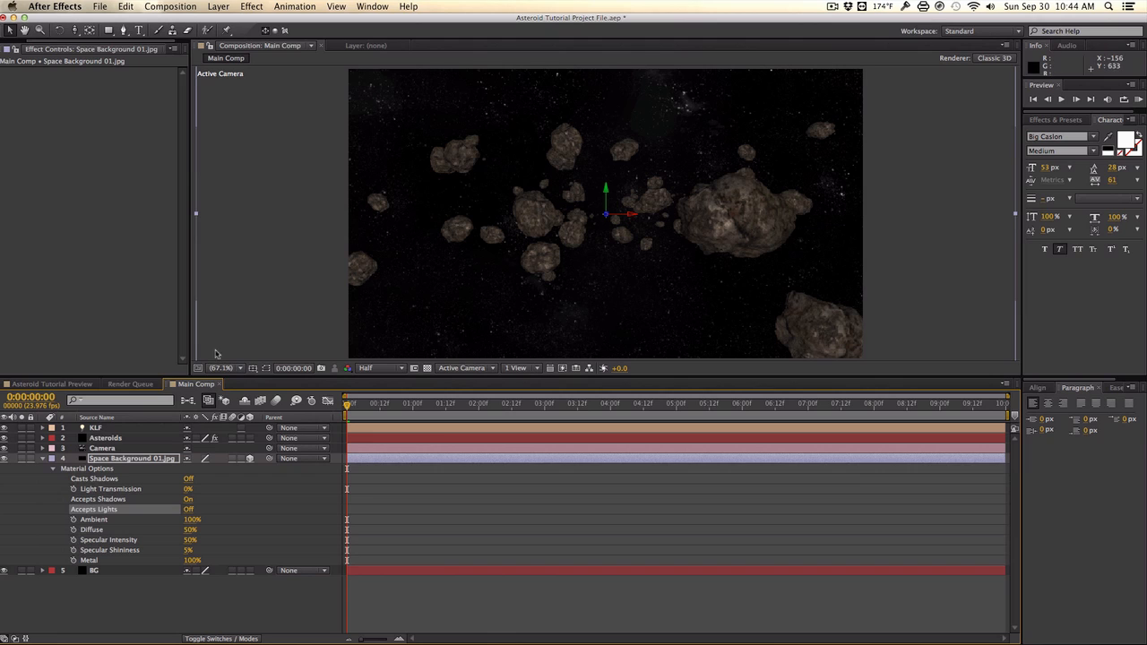
Move the KLF light far behind the asteroids, to position -66.7, 306.7, 25835.6
left_click(139, 429)
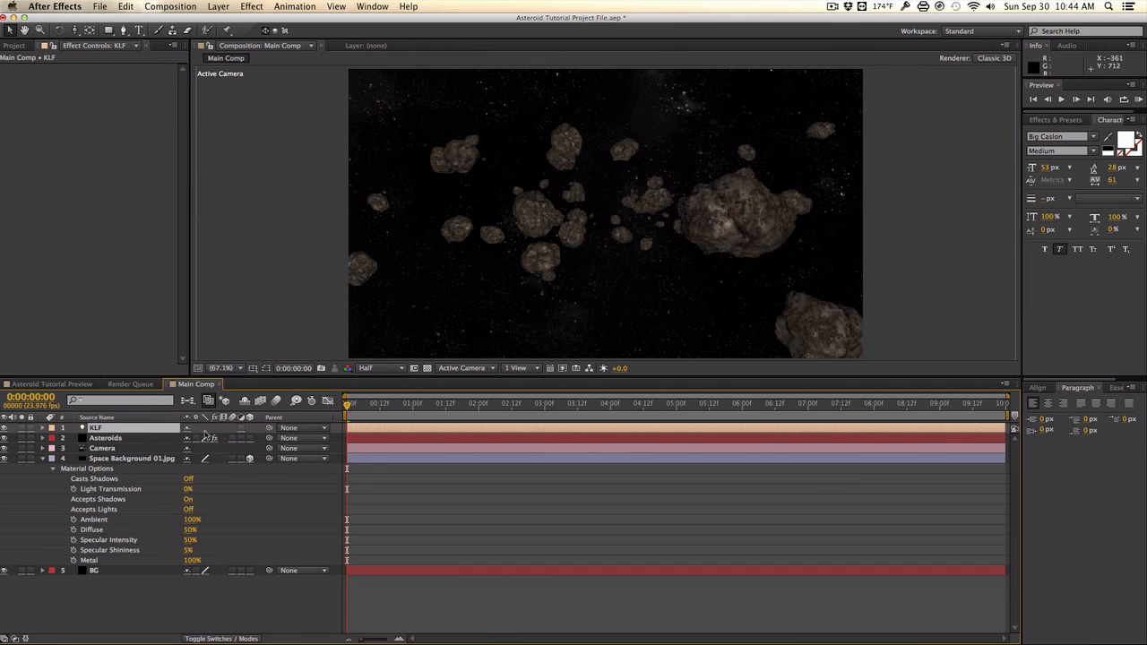
key("p")
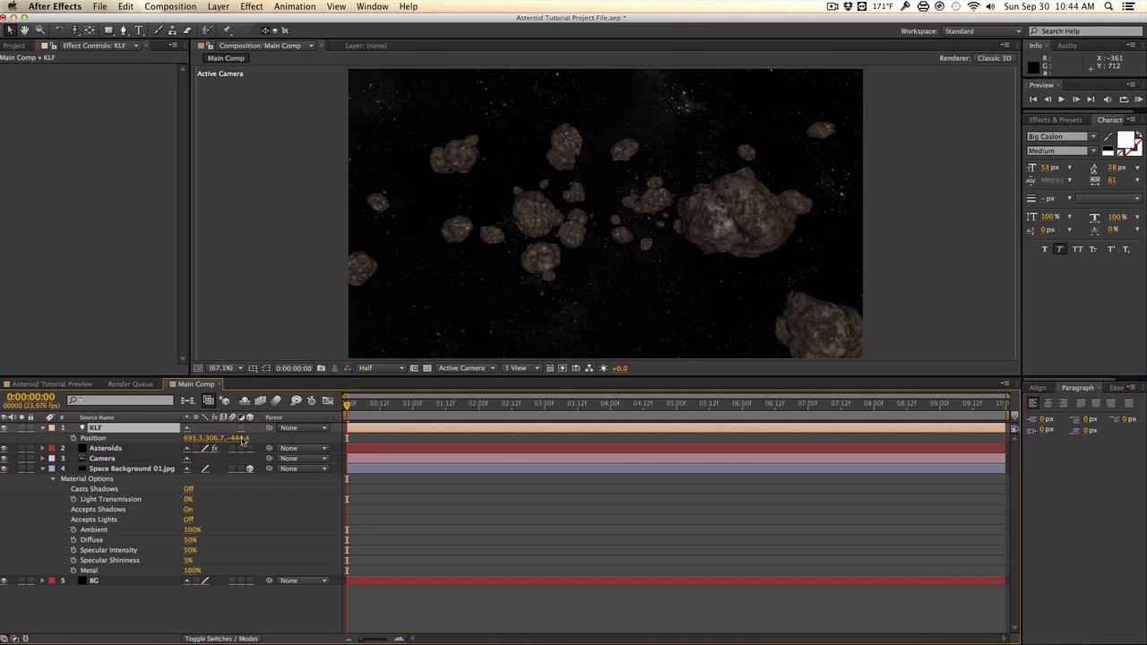
left_click_drag(242, 439, 935, 456)
left_click_drag(244, 439, 1144, 472)
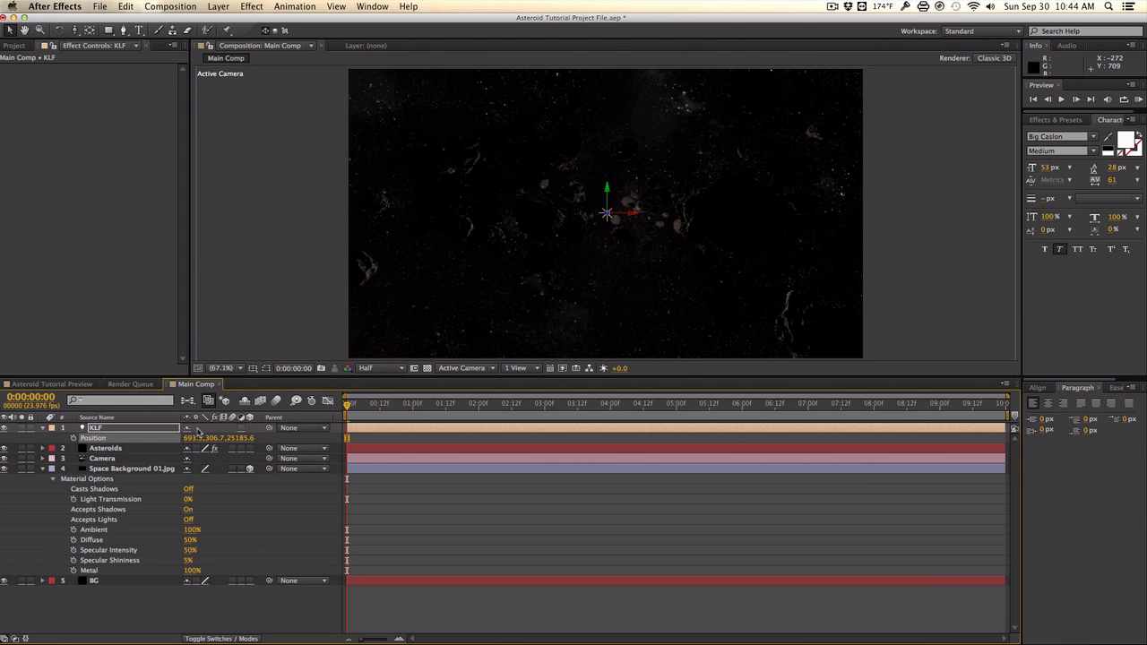
left_click_drag(193, 438, 112, 405)
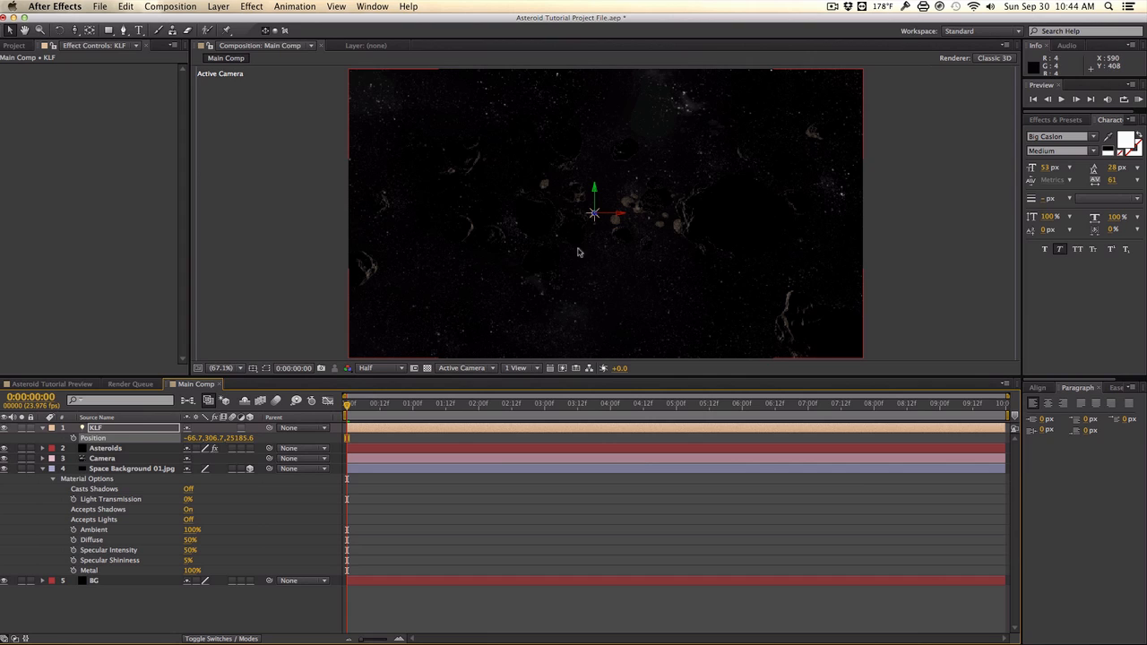
left_click_drag(239, 438, 268, 433)
Hide the Asteroids layer and add a new 1280 x 720 black solid named Planet
left_click(4, 448)
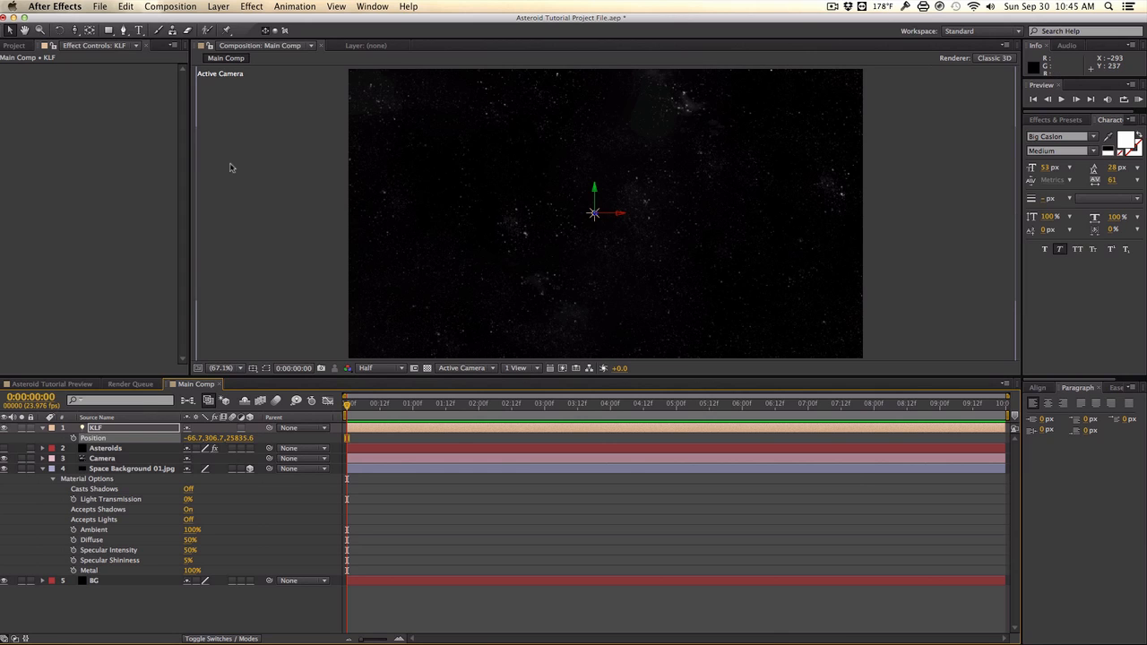
left_click(217, 6)
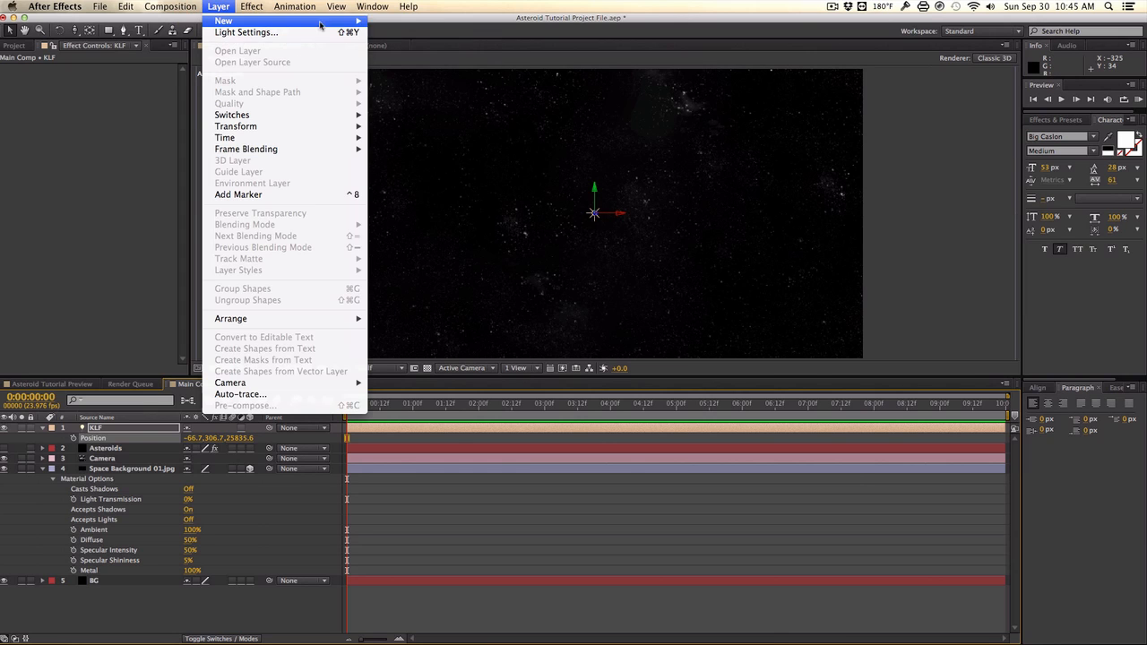
mouse_move(320, 21)
left_click(395, 33)
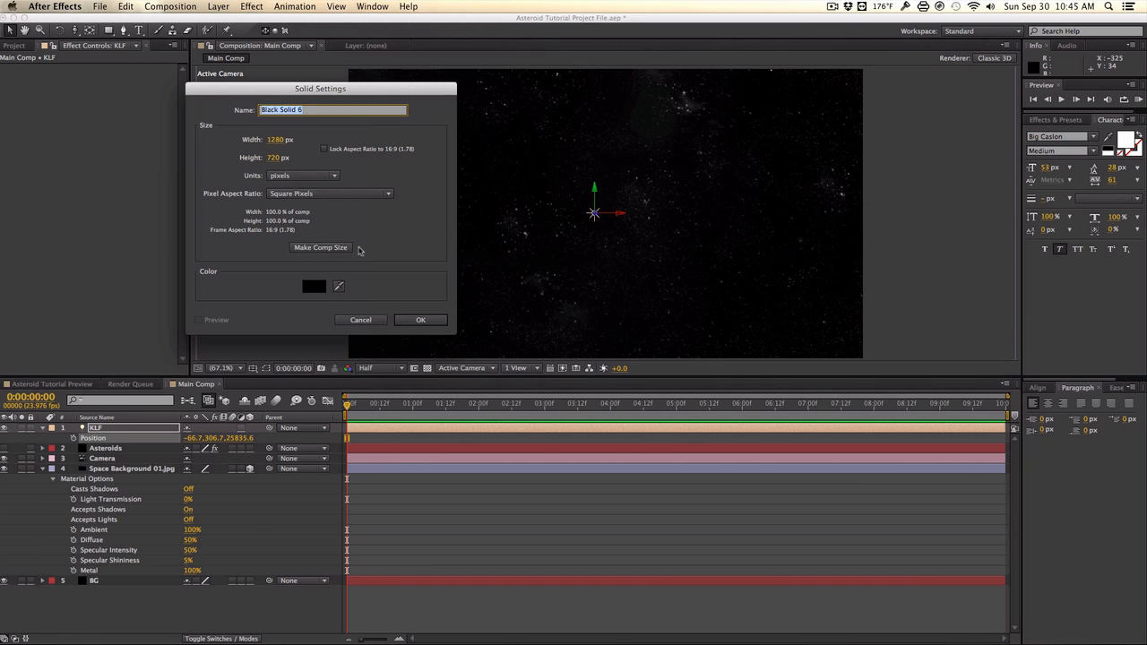
type("Flanet")
key("Return")
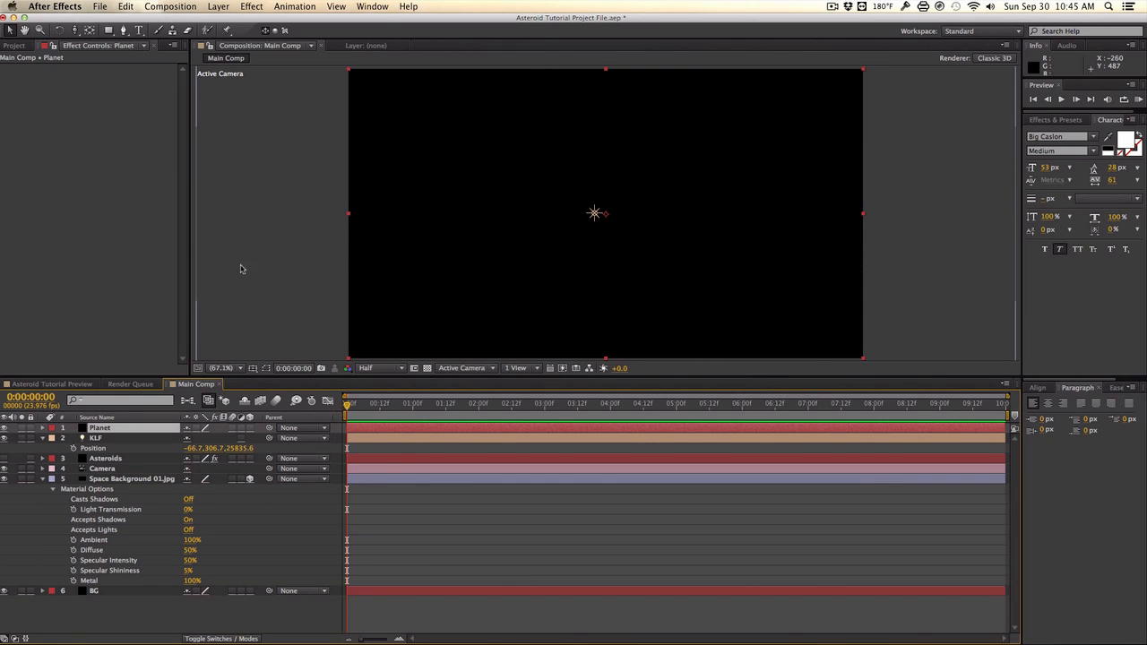
Apply the Video Copilot Element effect to the Planet solid
left_click(252, 6)
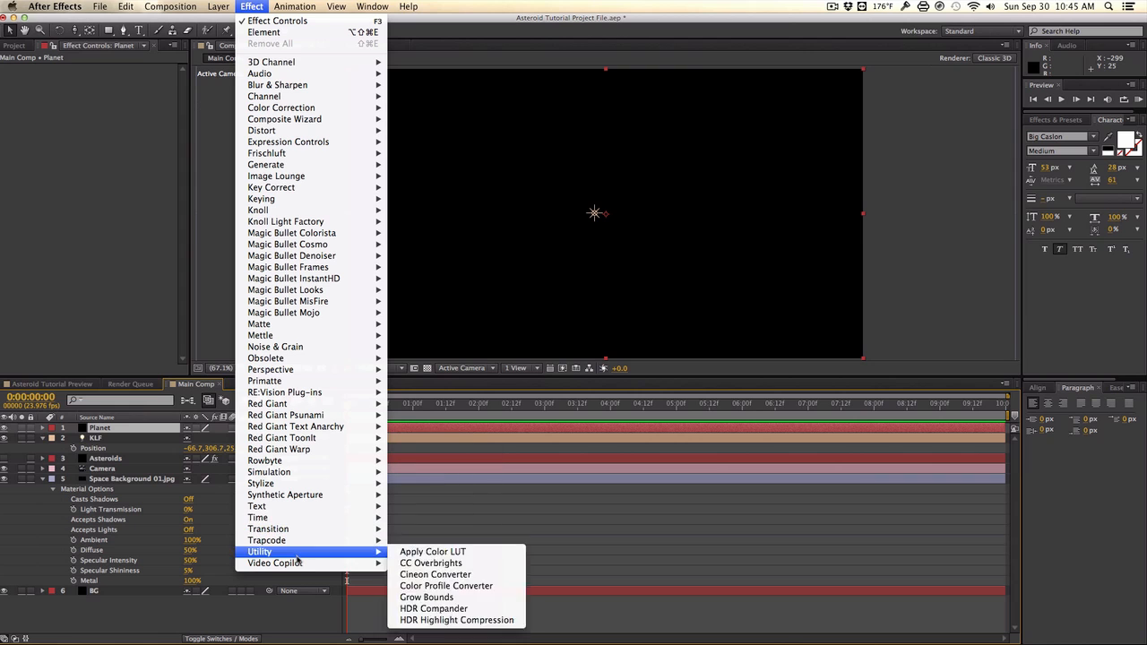
mouse_move(334, 563)
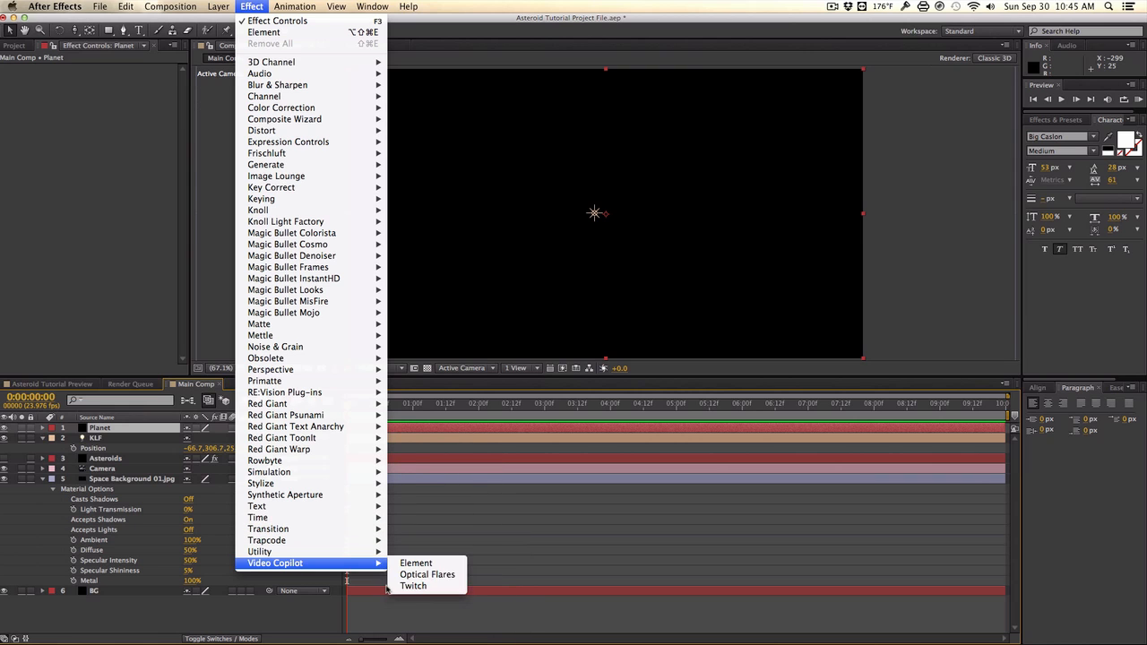
left_click(407, 563)
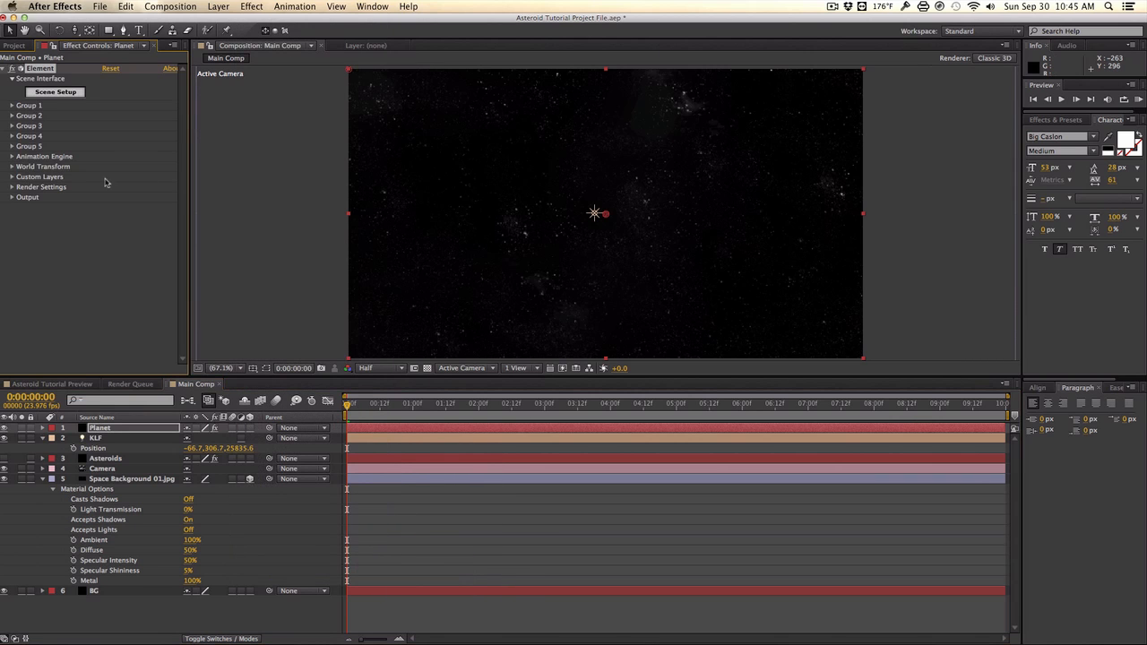
Open the Planet layer's Element scene setup and add the earth model from My_Models/Earth
left_click(56, 92)
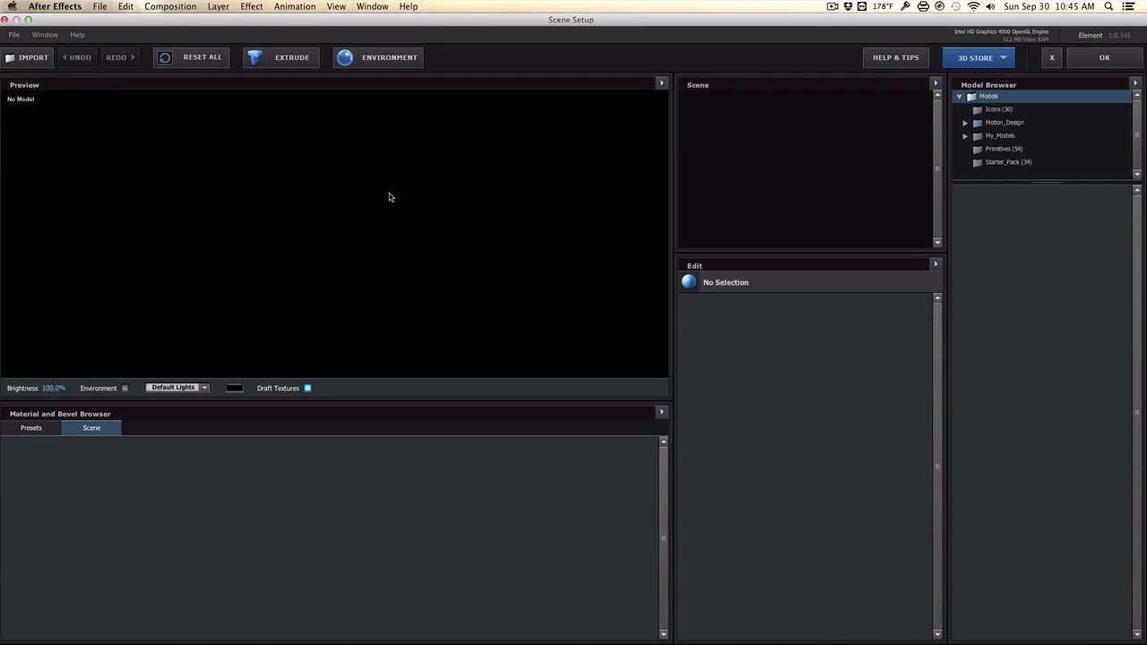
double_click(998, 137)
left_click(1001, 148)
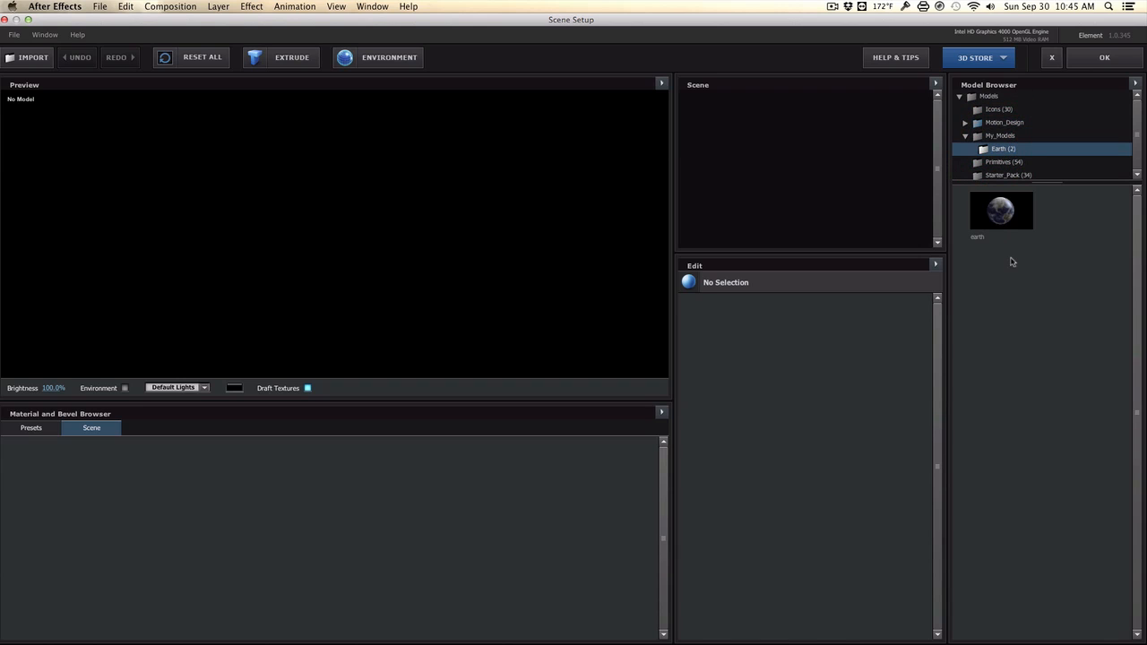
double_click(1012, 224)
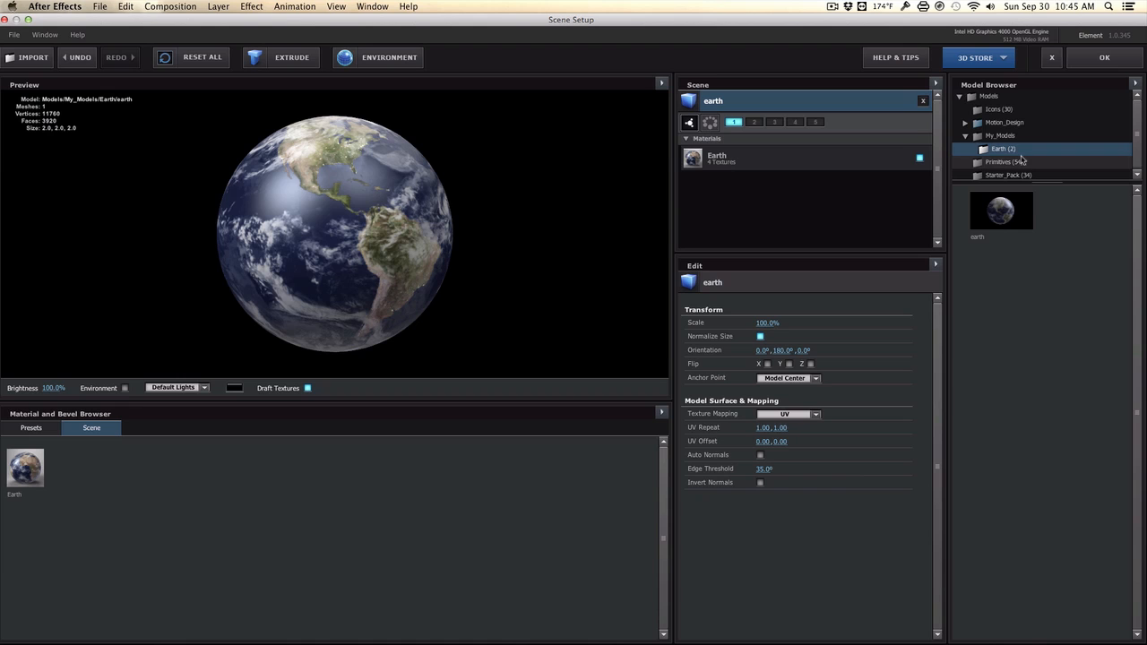
Tint the Earth material's diffuse color light orange, FFE4CA
mouse_move(443, 233)
left_mouse_down()
mouse_move(555, 259)
mouse_move(548, 240)
left_mouse_up()
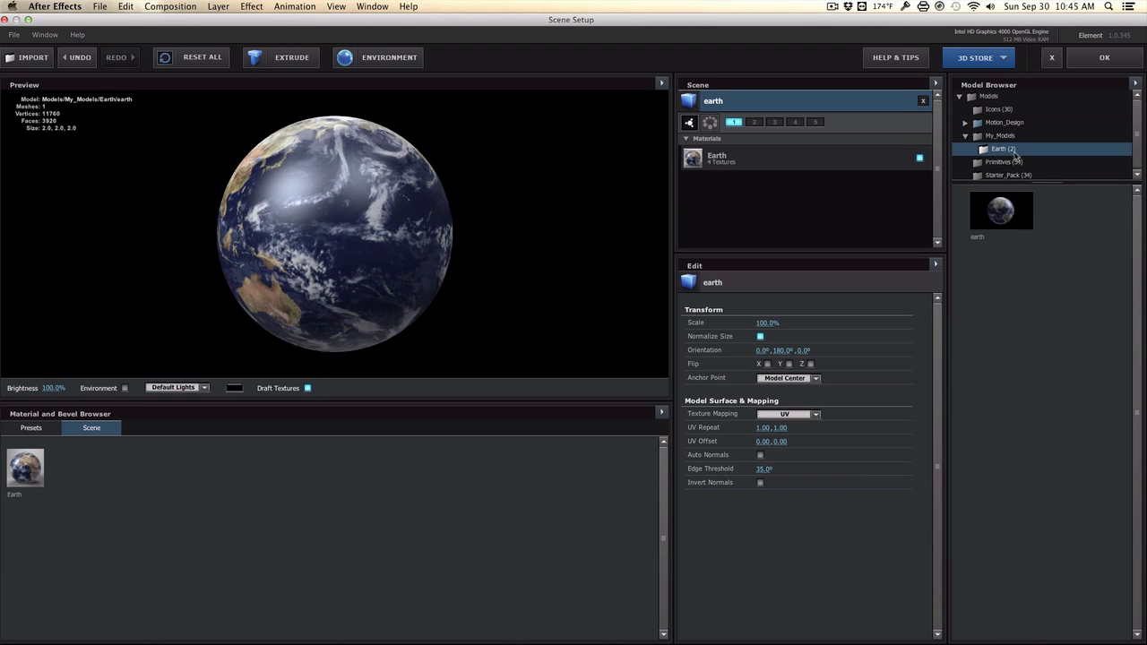
mouse_move(429, 203)
left_mouse_down()
mouse_move(440, 248)
mouse_move(374, 271)
mouse_move(385, 206)
mouse_move(404, 185)
left_mouse_up()
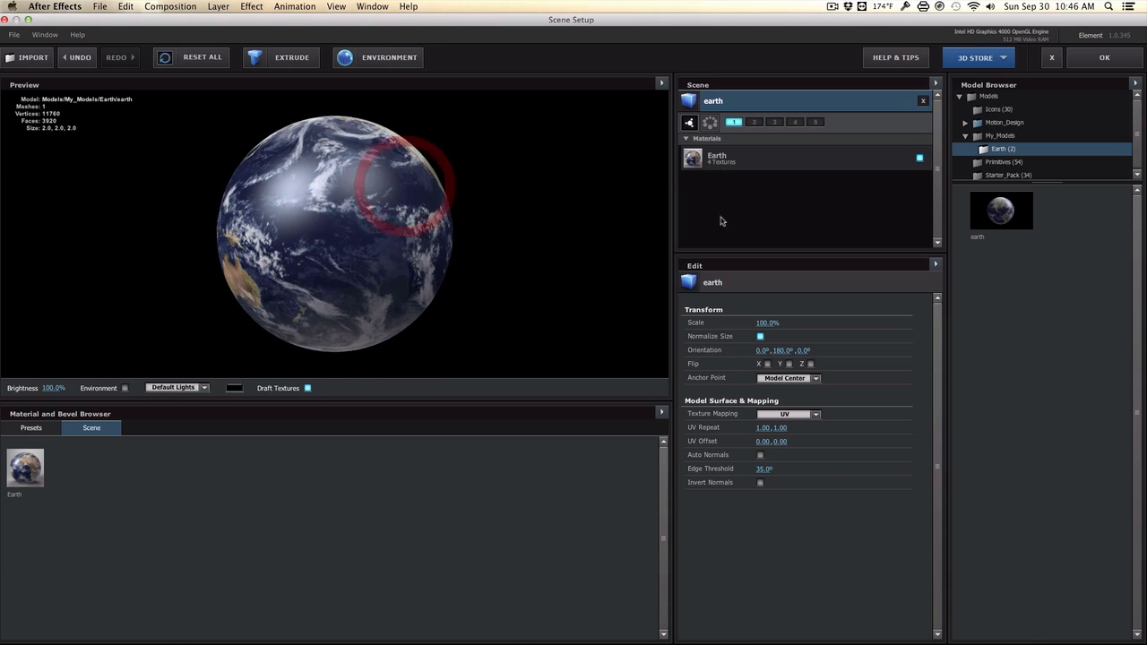
left_click(801, 170)
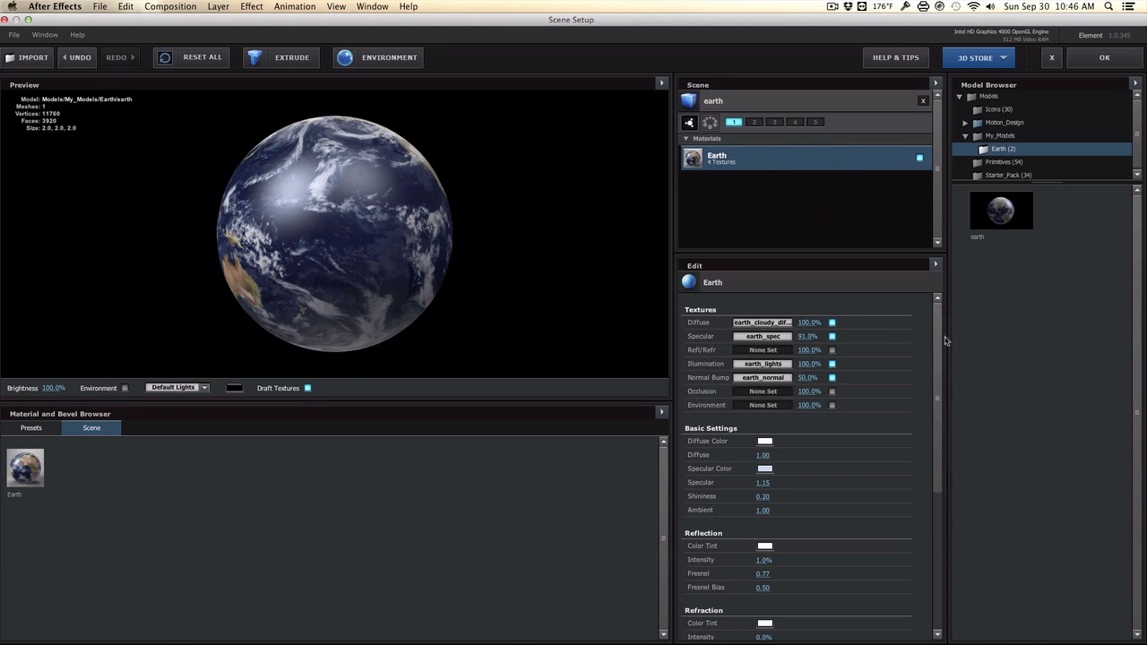
mouse_move(938, 338)
left_mouse_down()
mouse_move(937, 453)
mouse_move(930, 335)
left_mouse_up()
left_click(764, 440)
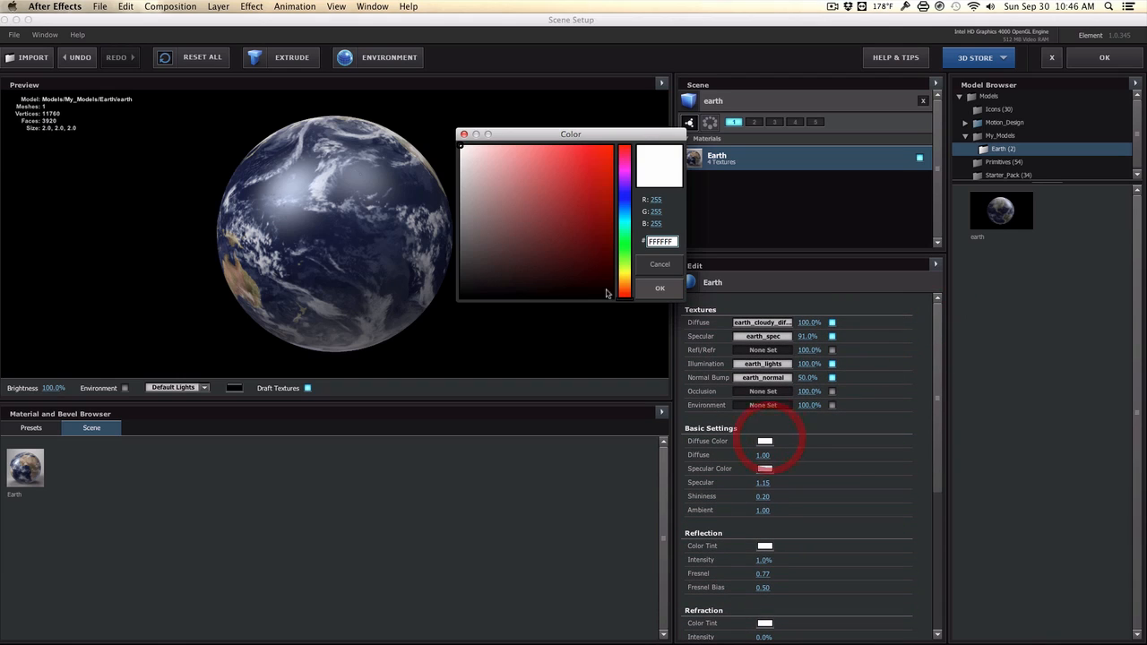
left_click_drag(622, 288, 623, 287)
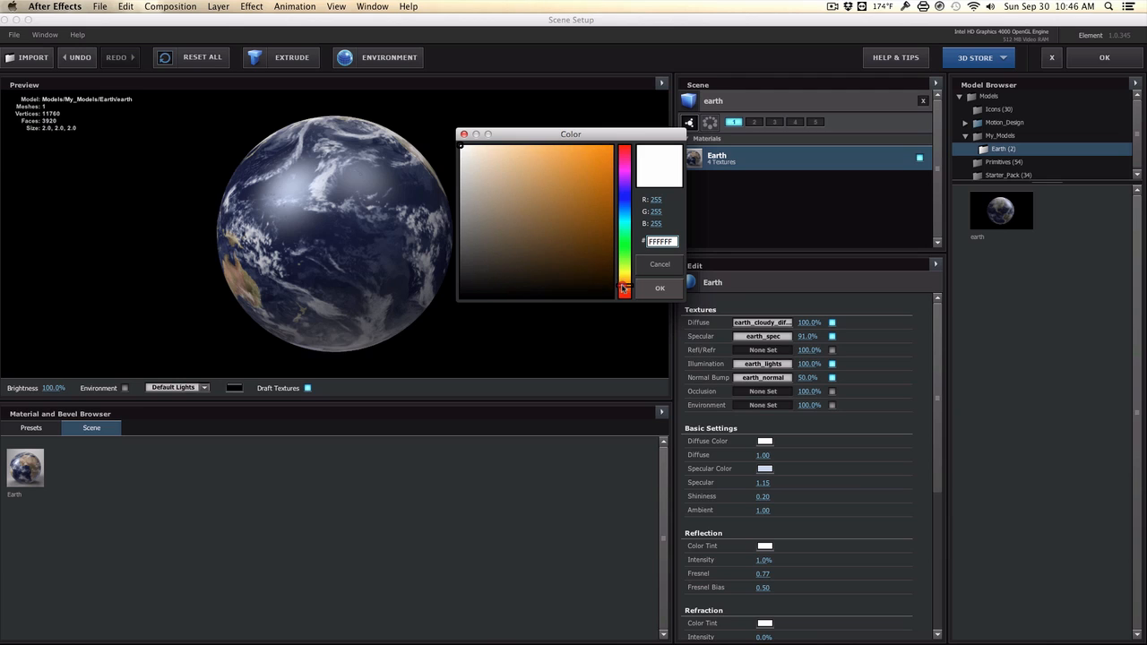
left_click(488, 145)
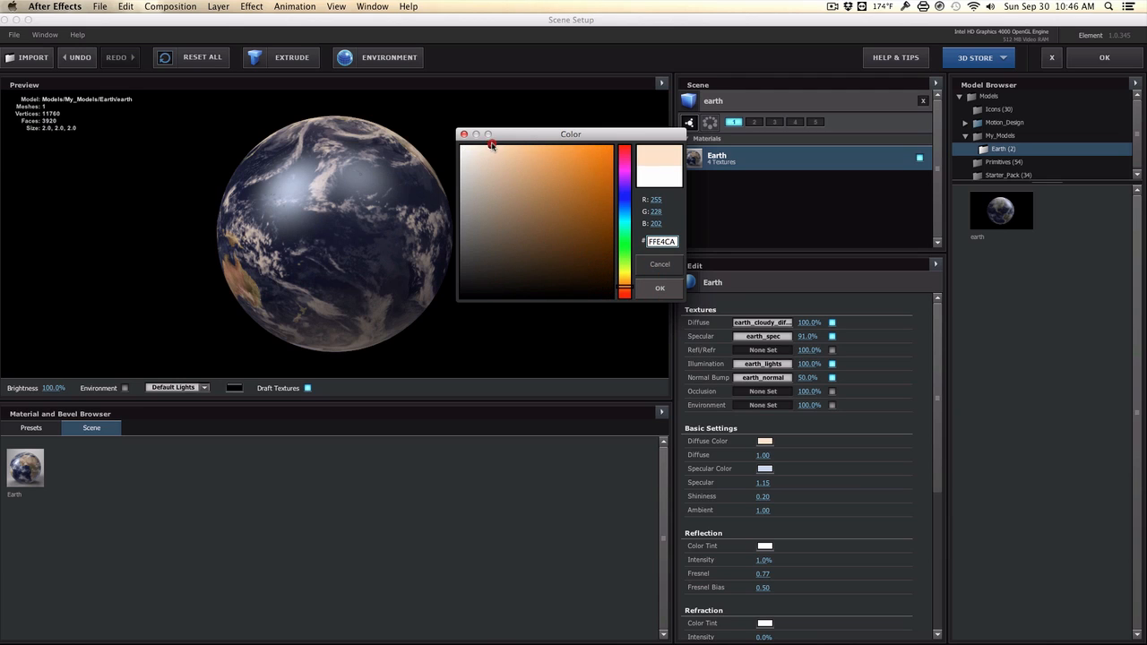
left_click(491, 145)
left_click(656, 288)
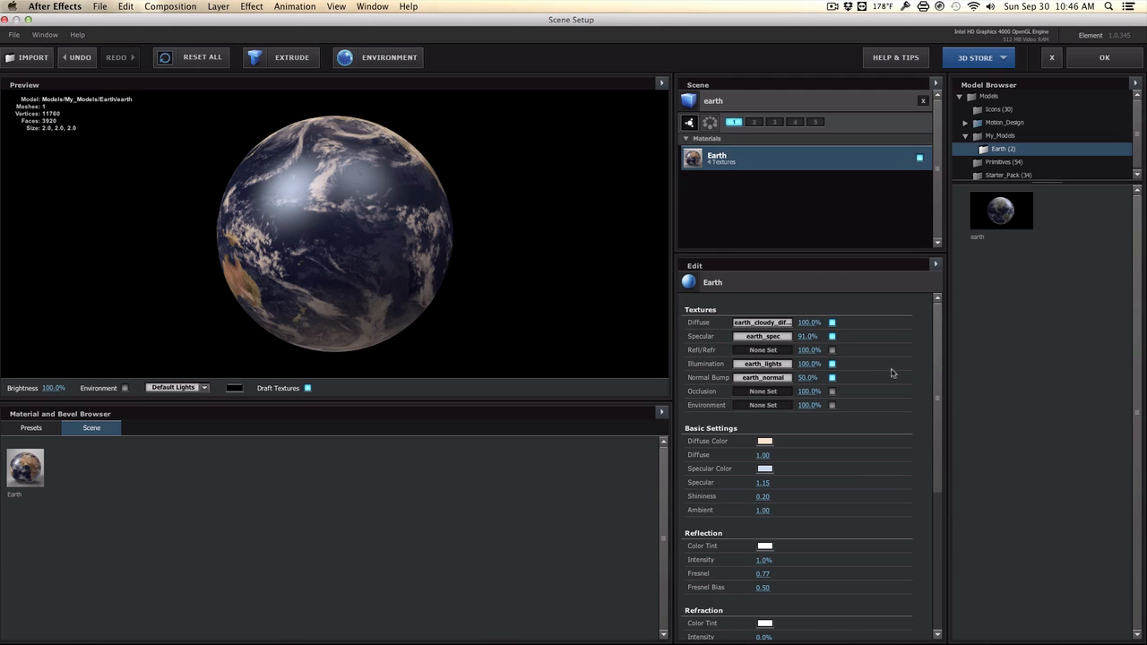
Lower the Earth material's specular intensity to 0.82 and rotate the preview model to check the highlight
left_click_drag(281, 190, 312, 197)
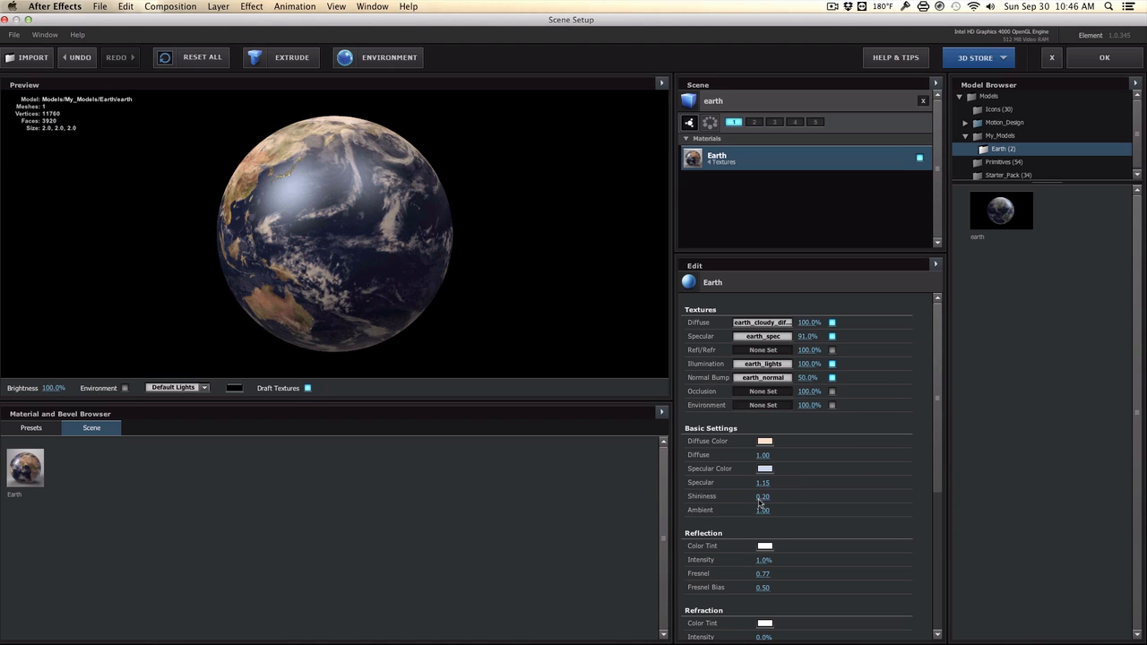
left_click_drag(762, 489, 742, 489)
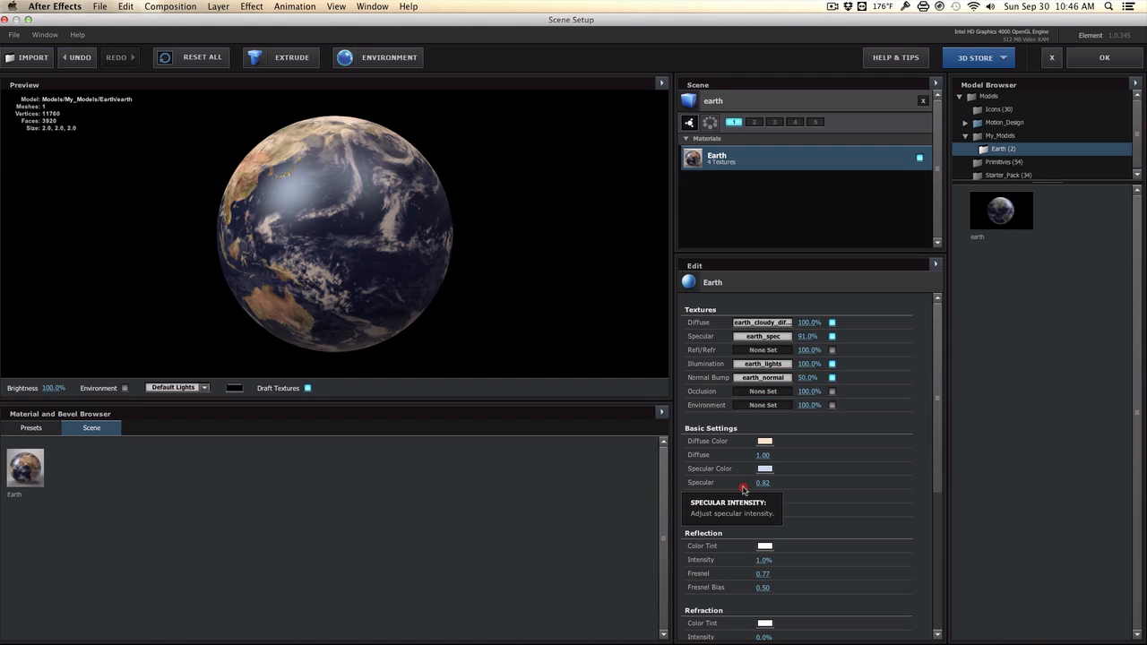
left_click_drag(463, 305, 463, 243)
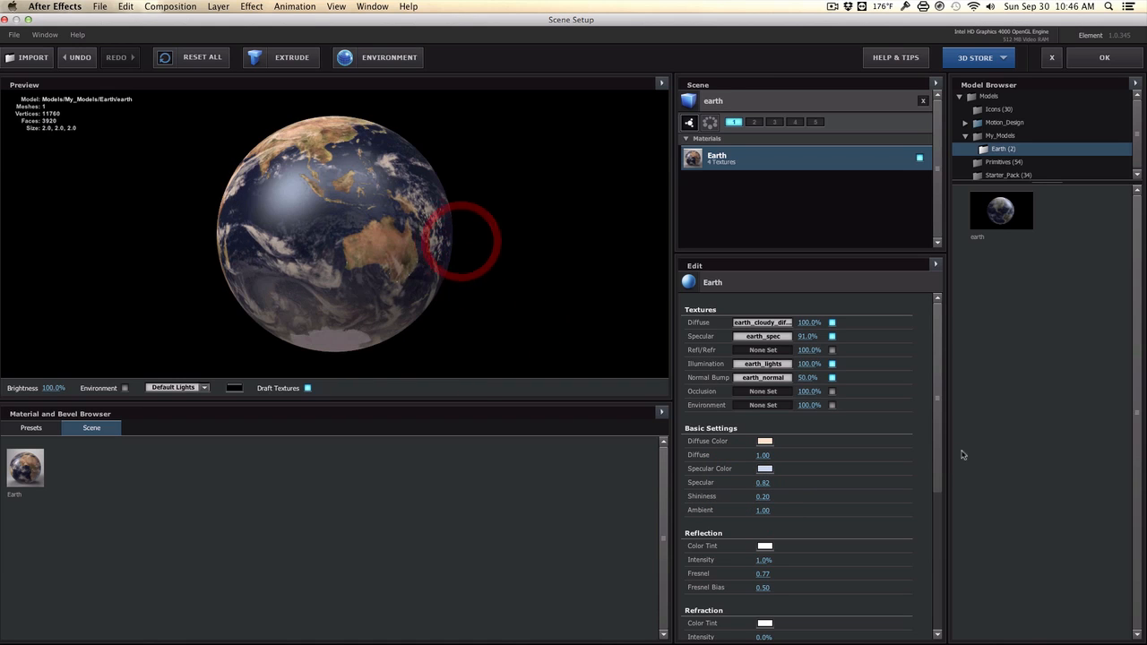
Set the Earth material's illumination intensity to 200% and accept the scene setup
scroll(885, 449, "down", 1)
scroll(885, 449, "down", 10)
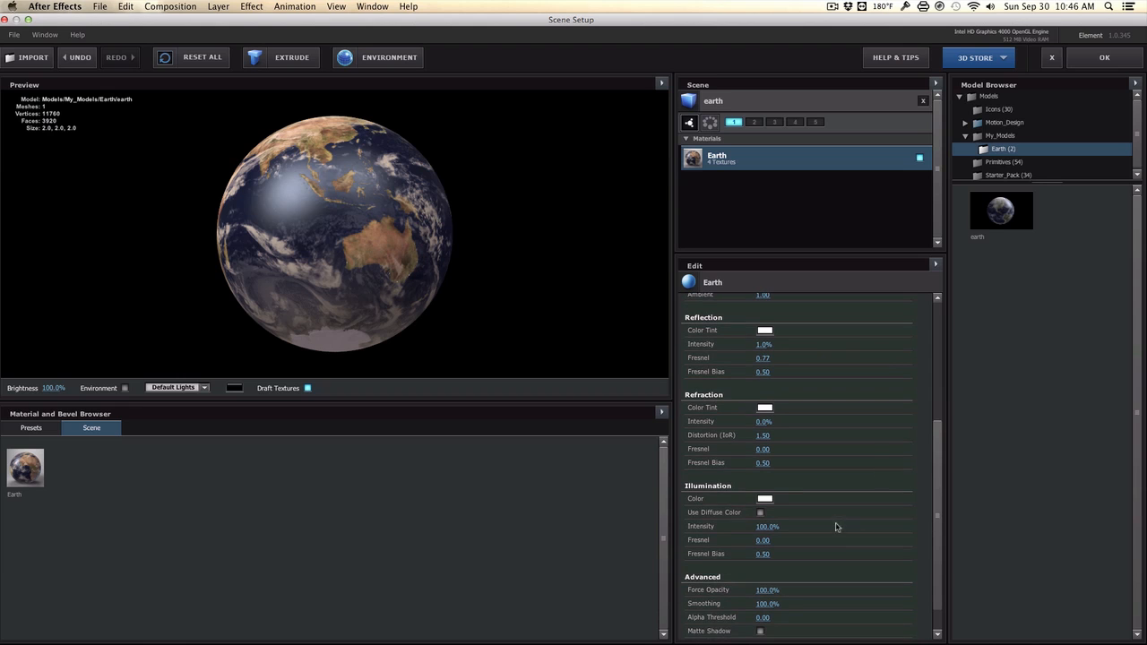
left_click_drag(764, 531, 960, 507)
left_click_drag(453, 305, 356, 317)
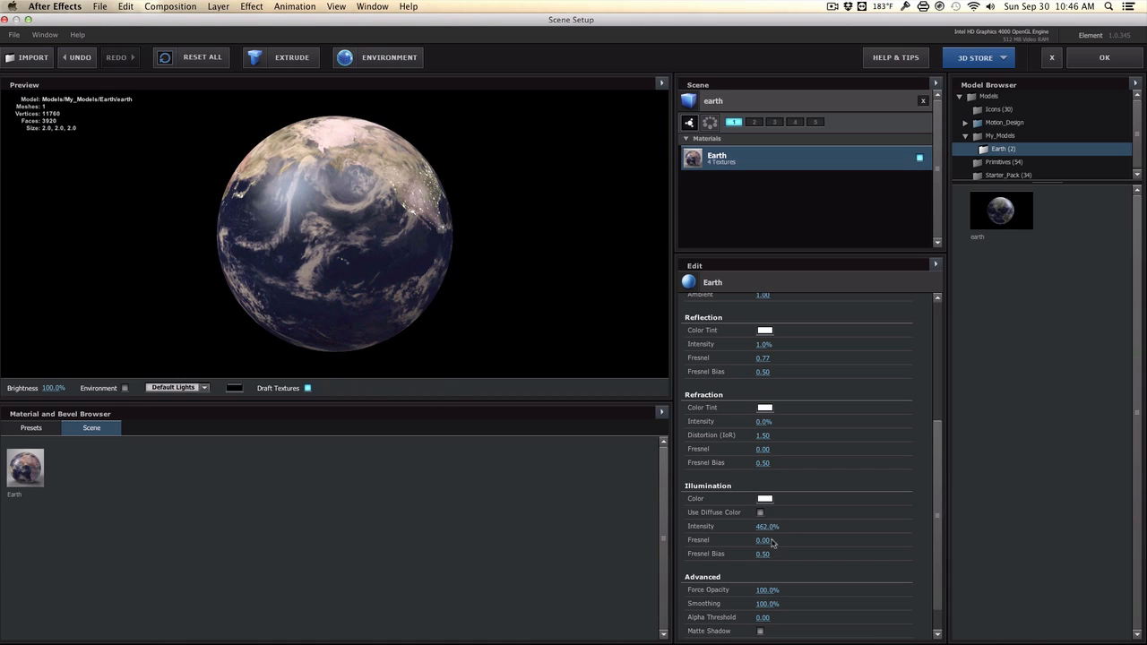
left_click(767, 526)
type("200")
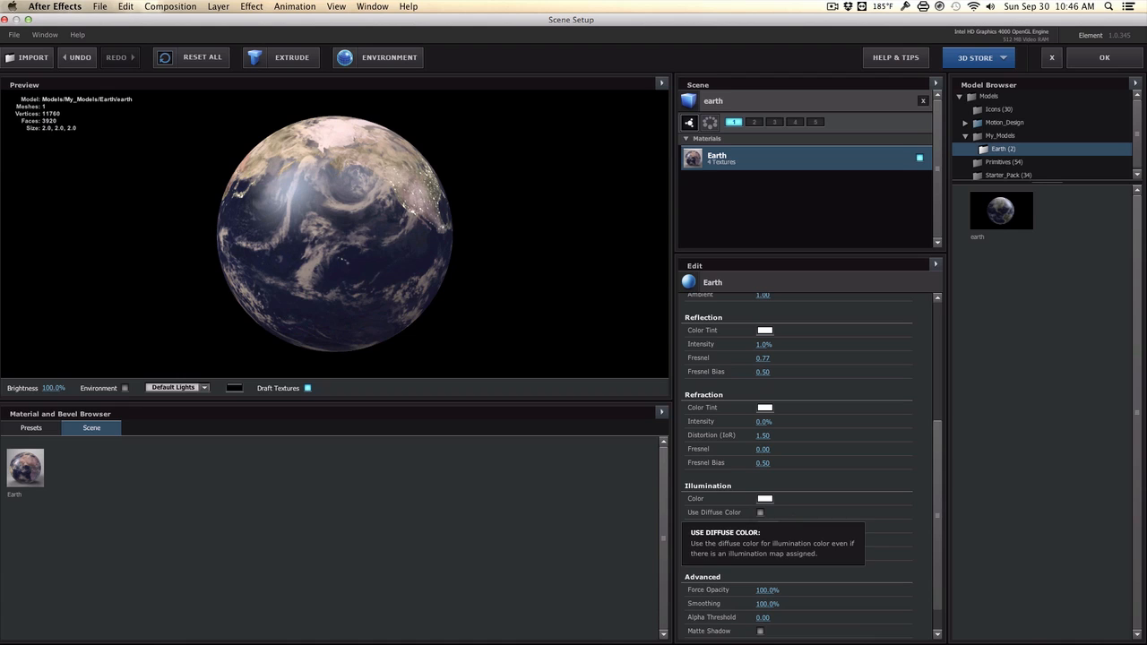
left_click(834, 508)
left_click(1085, 56)
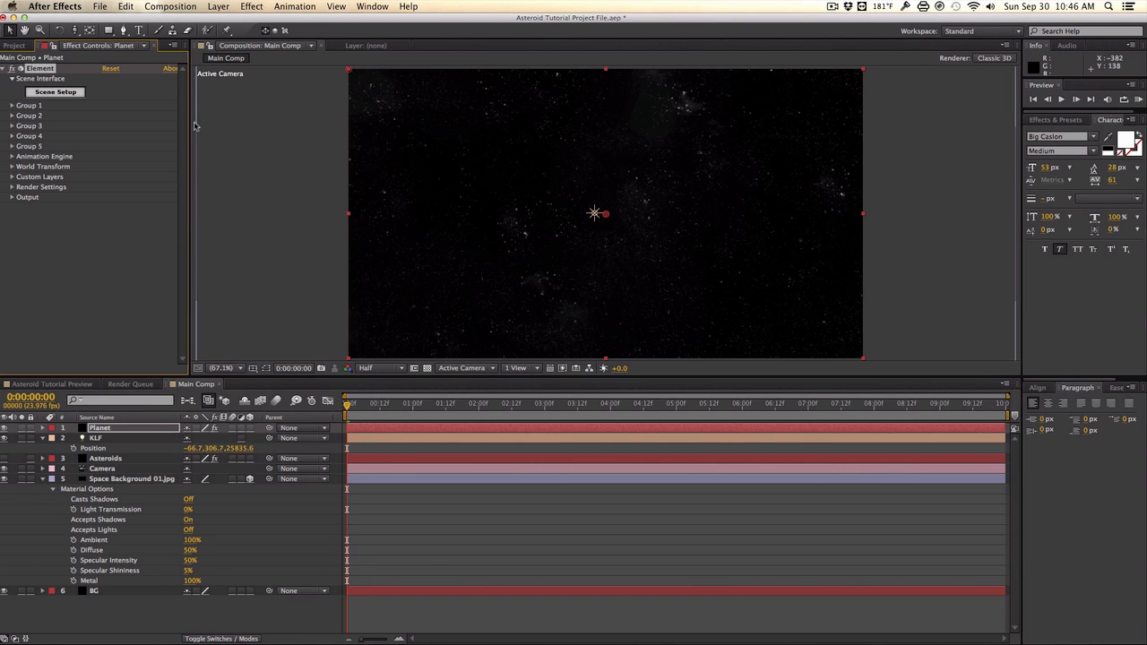
Shift the planet's Group 1 replicator to Position X 906 and push it back to Position Z 26600
left_click(12, 106)
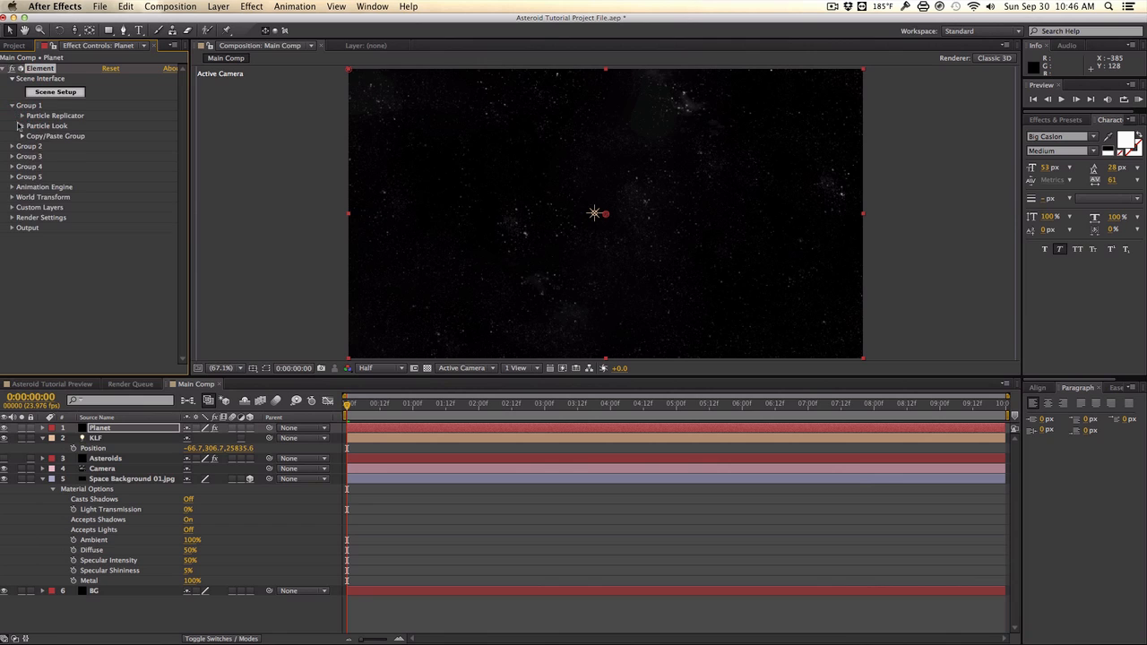
left_click(22, 116)
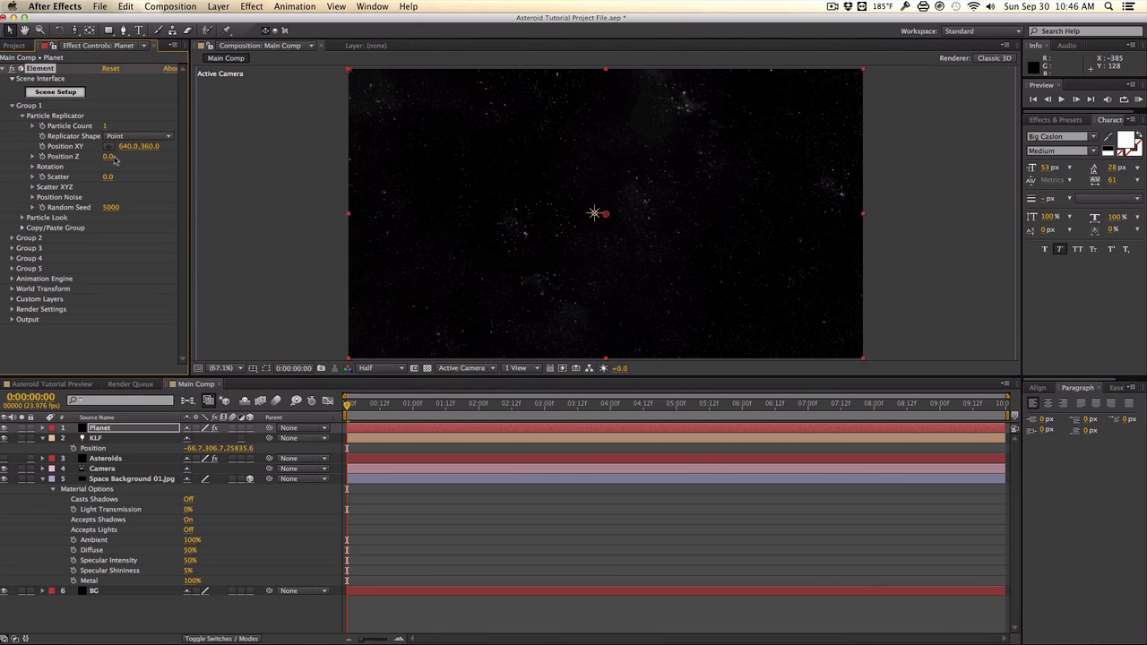
left_click_drag(111, 159, 146, 158)
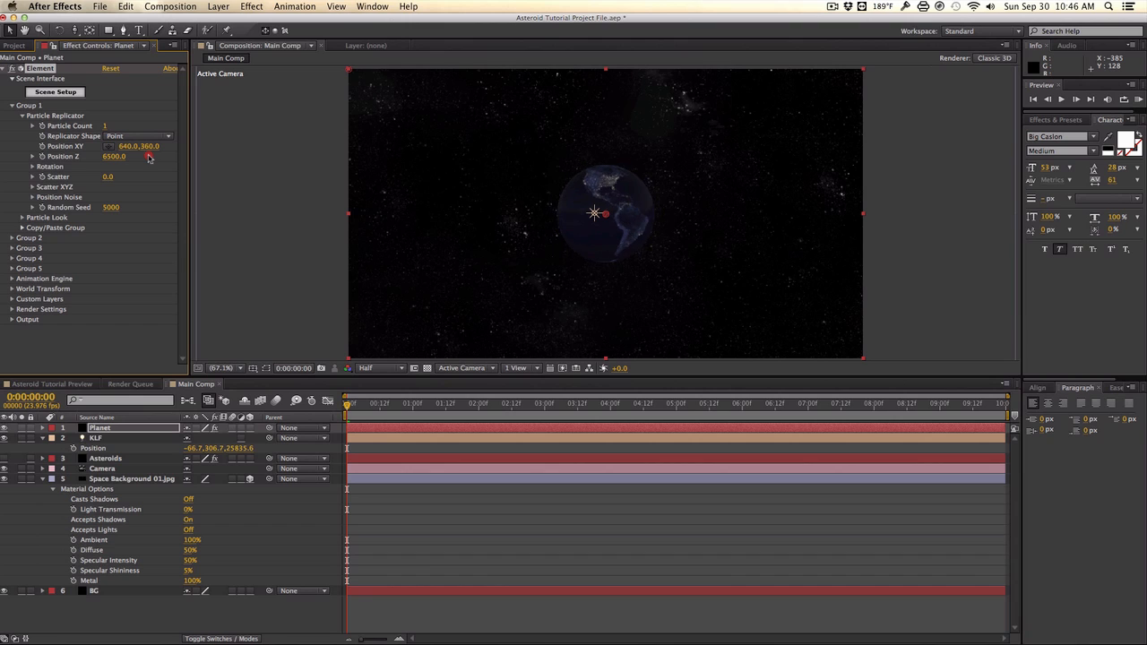
left_click_drag(148, 157, 284, 146)
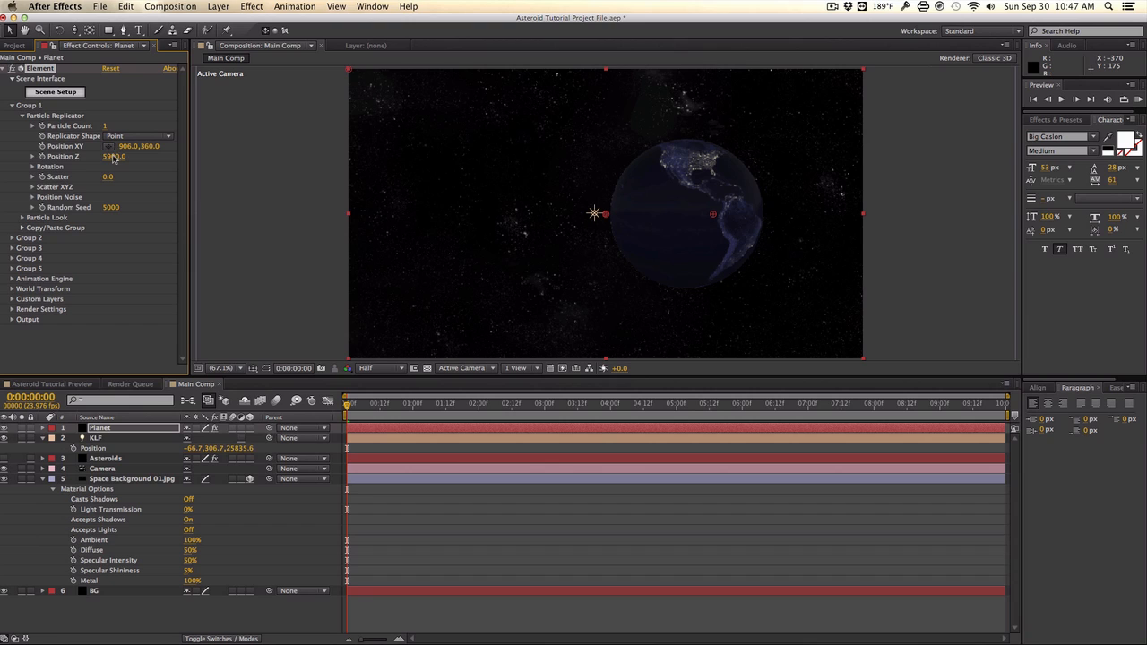
left_click_drag(122, 158, 312, 146)
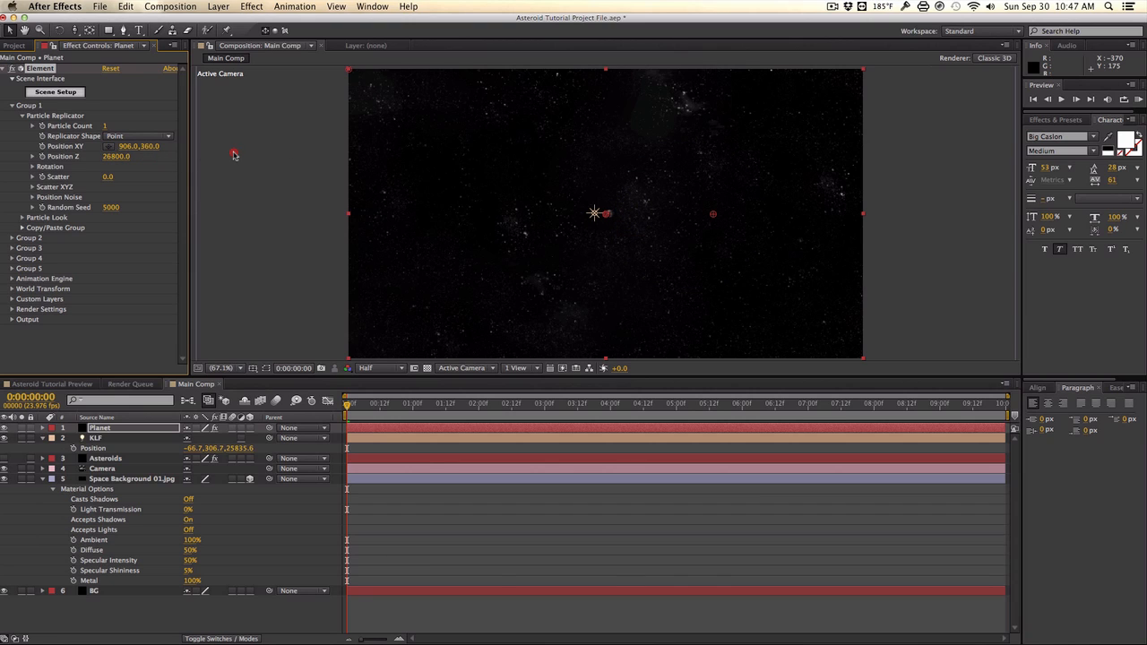
scroll(631, 221, "up", 1)
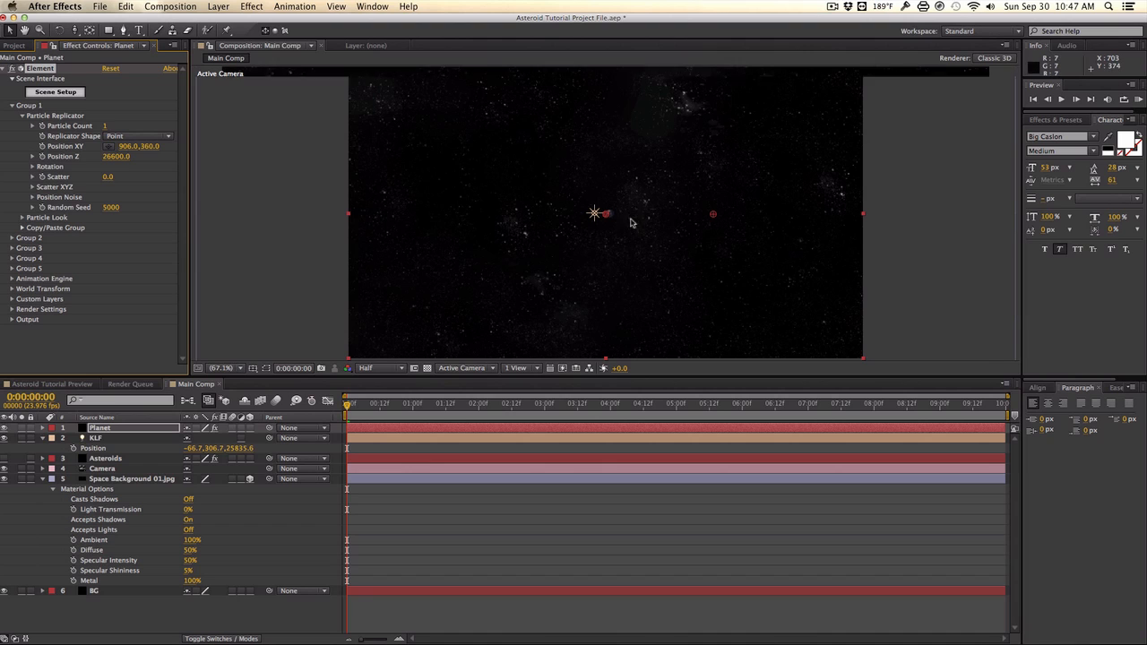
scroll(454, 237, "down", 2)
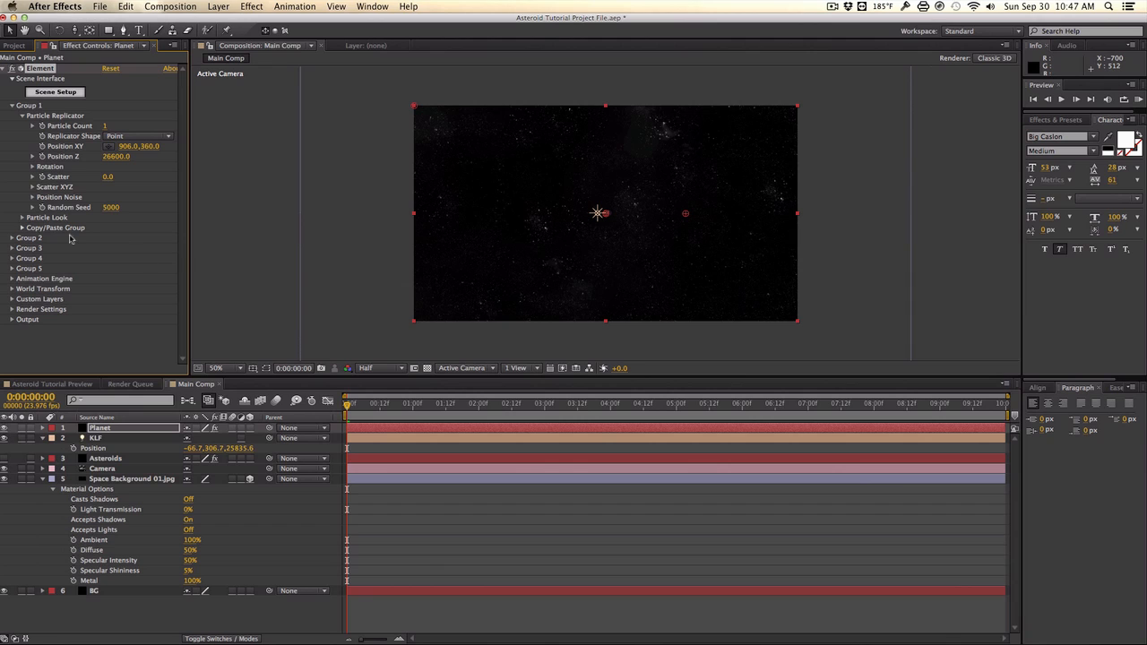
Enlarge the planet by setting Group 1's Particle Look size to 260.10
left_click(21, 218)
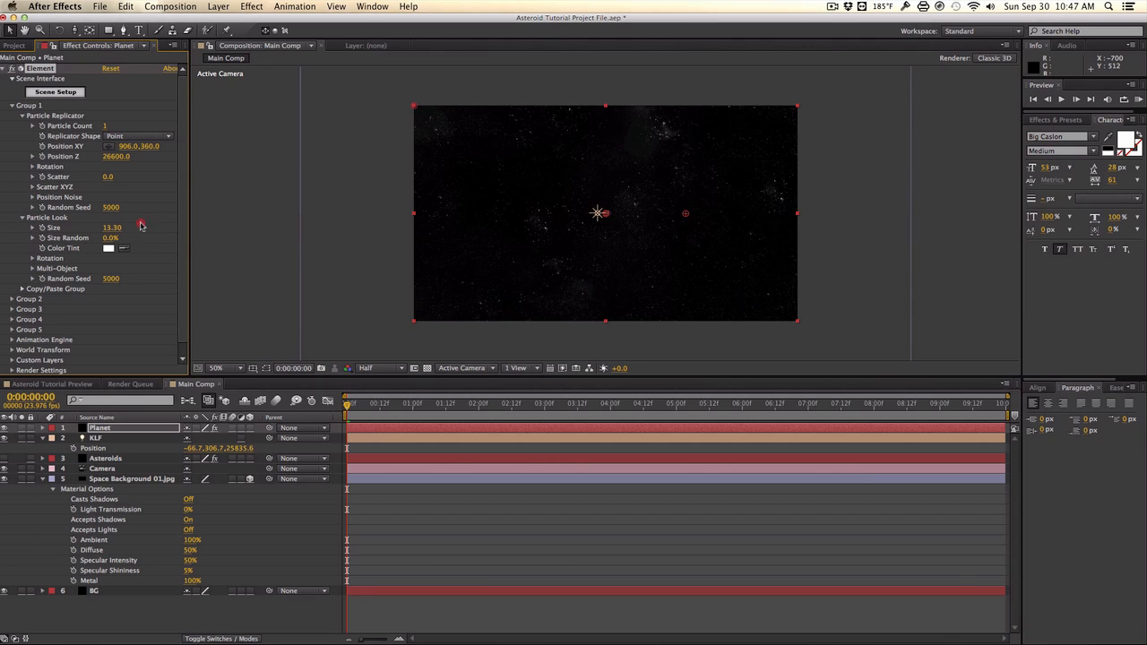
left_click_drag(302, 232, 805, 214)
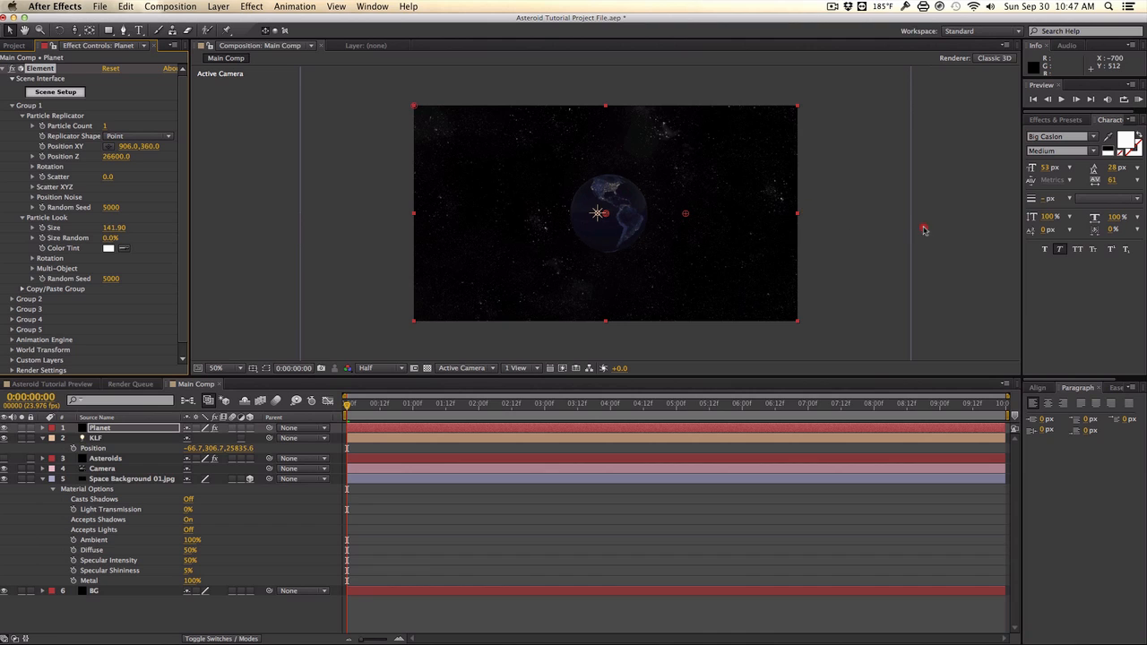
left_click_drag(924, 231, 926, 228)
left_click_drag(112, 231, 776, 204)
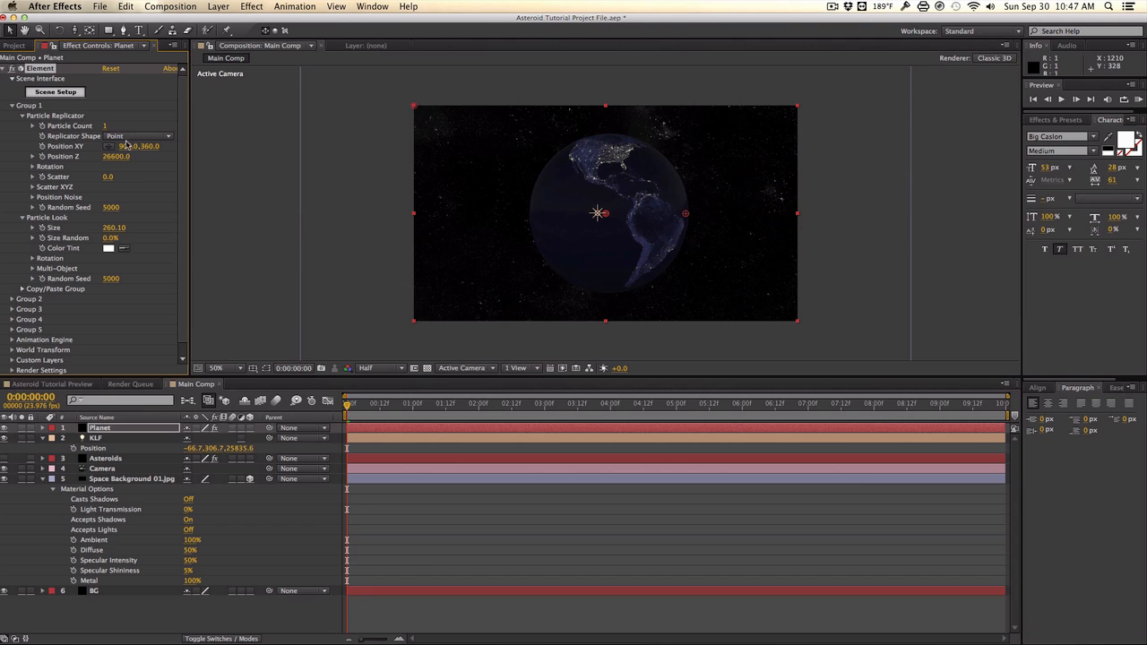
Move the planet to Position X 7663 and Position Z 37200, and increase its particle size to 376.40
left_click_drag(126, 149, 541, 162)
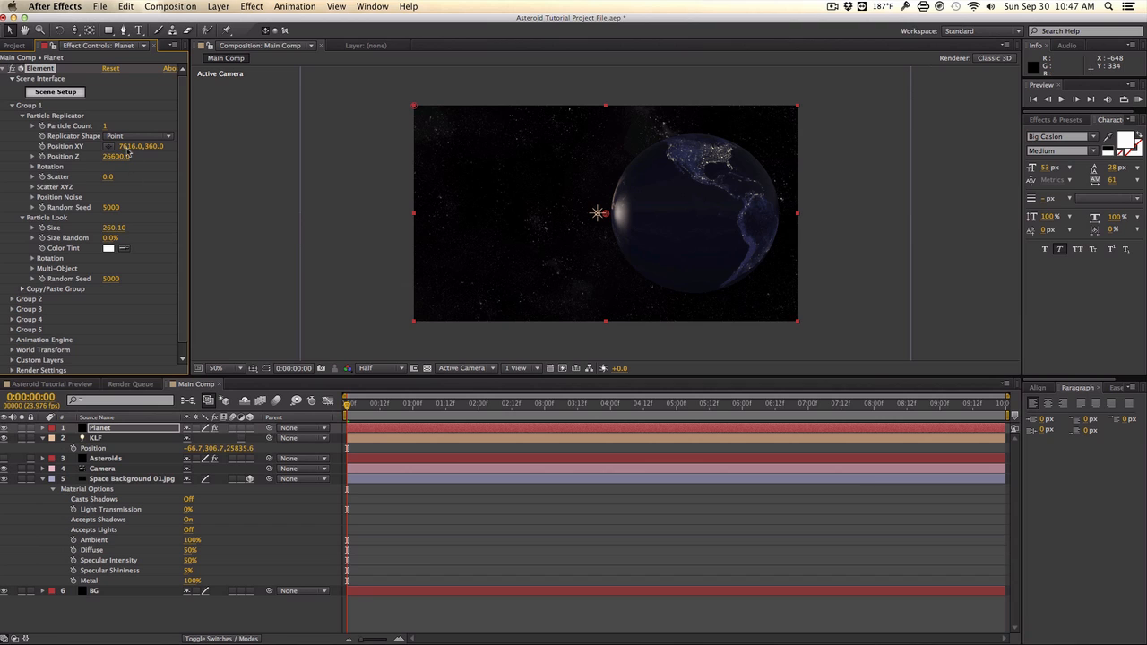
left_click_drag(129, 152, 202, 197)
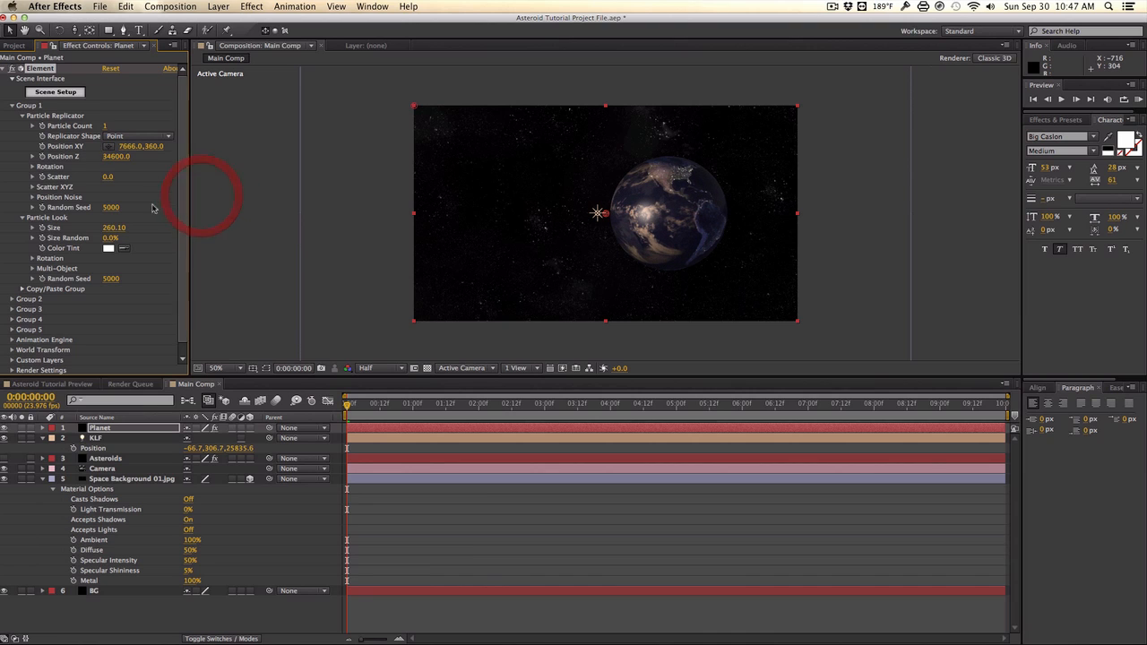
left_click_drag(114, 229, 807, 223)
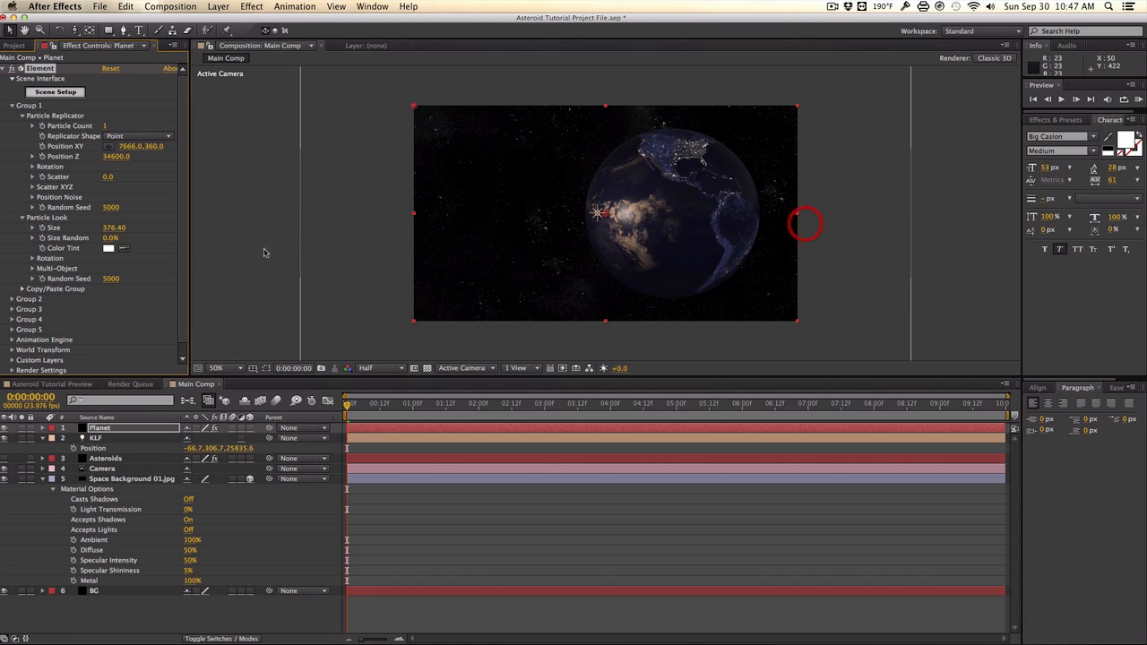
mouse_move(132, 157)
left_mouse_down()
mouse_move(146, 157)
mouse_move(52, 148)
mouse_move(103, 134)
left_mouse_up()
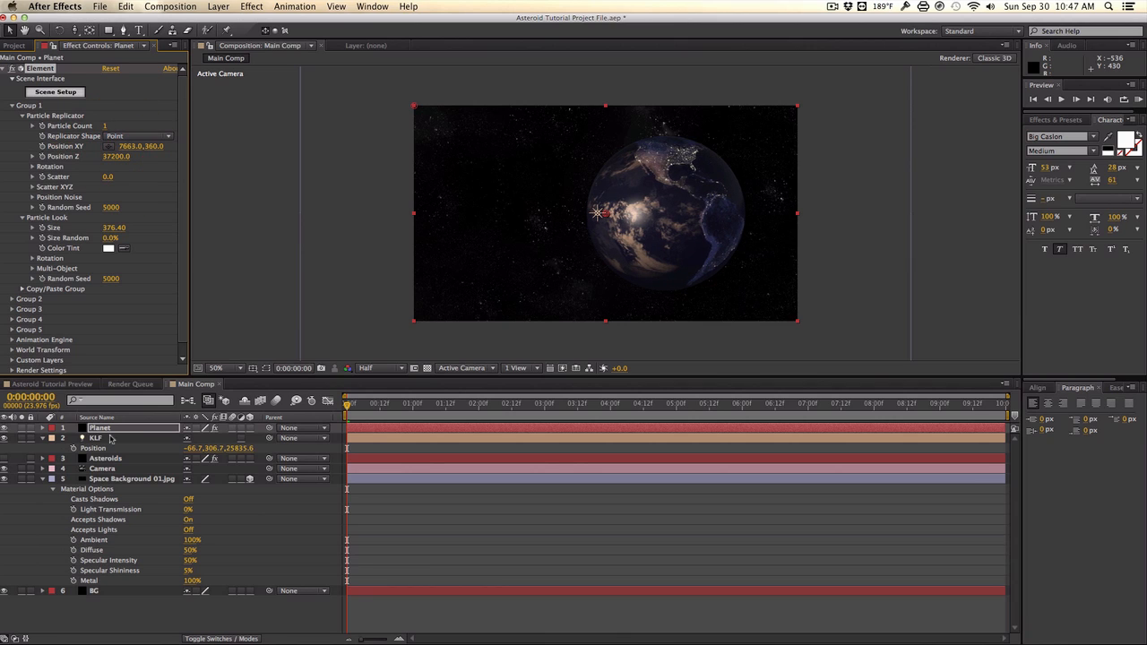
Shift the KLF light sideways to an X position of -1333.7
left_click_drag(188, 453, 126, 461)
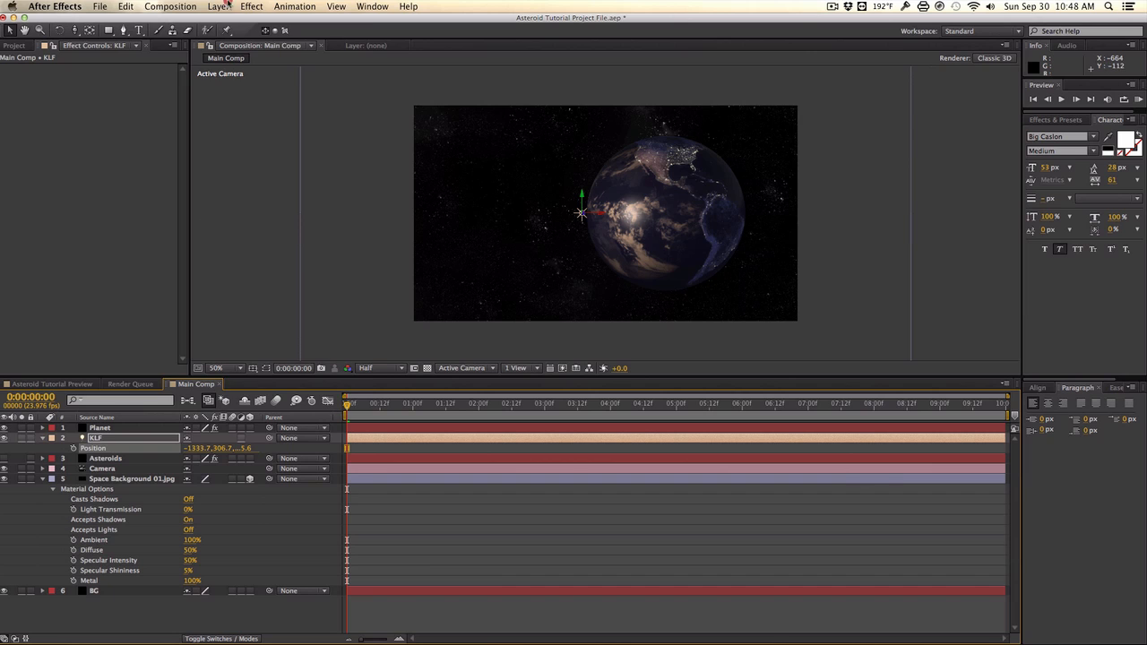
Add a new 1280 x 720 black solid named KLF
left_click(218, 6)
mouse_move(356, 21)
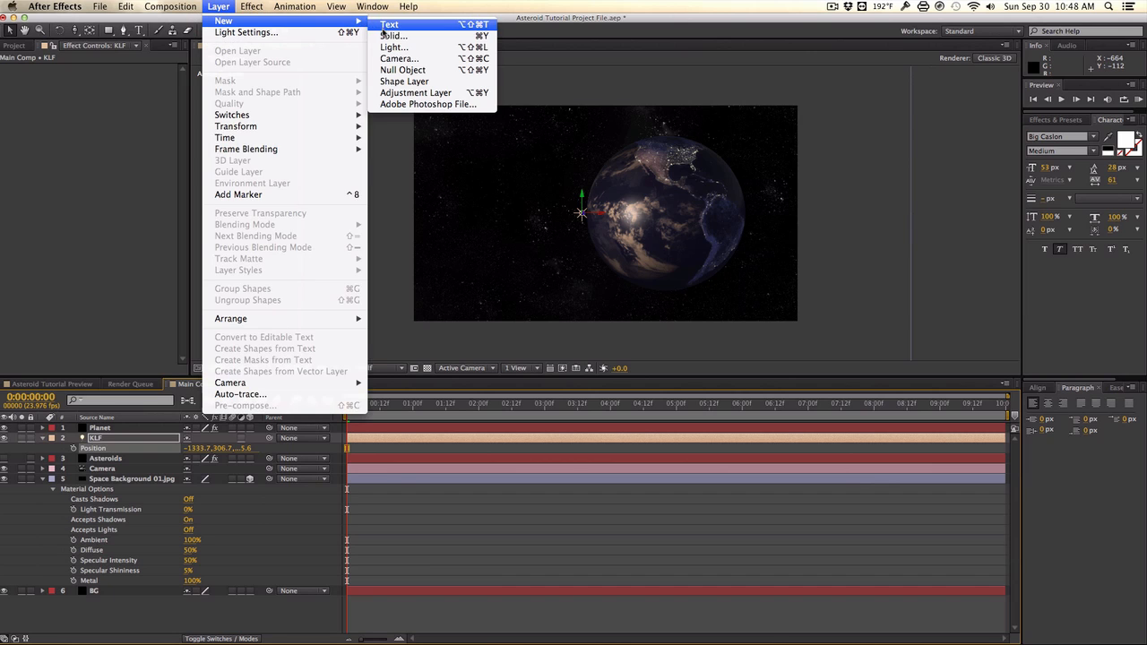
left_click(385, 32)
type("KLF")
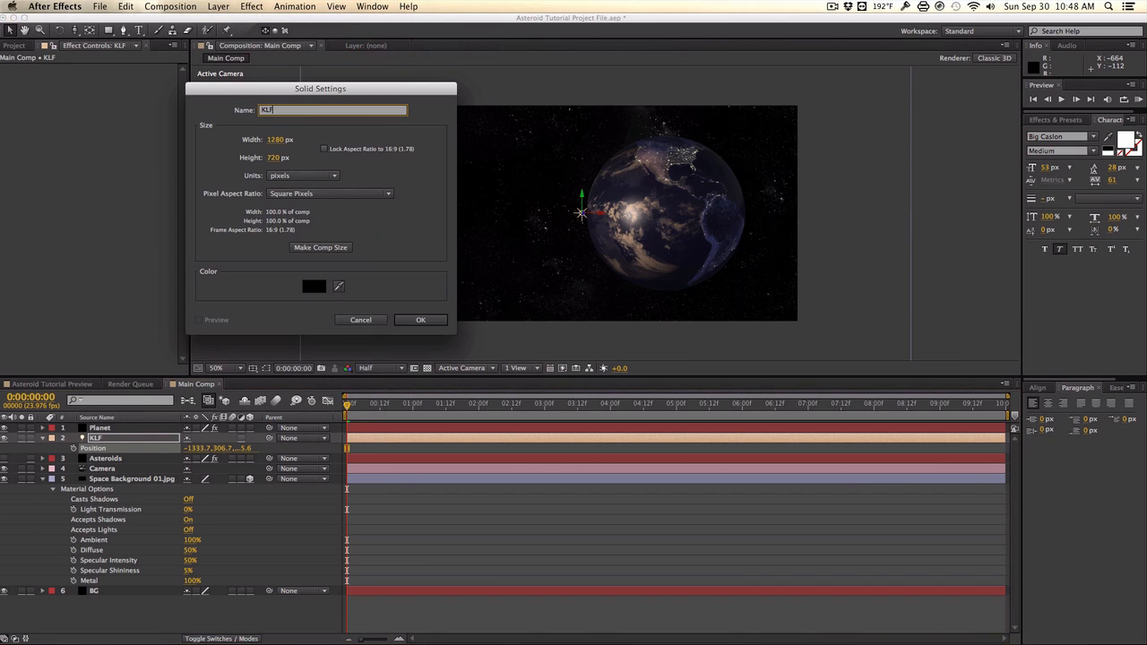
key("Return")
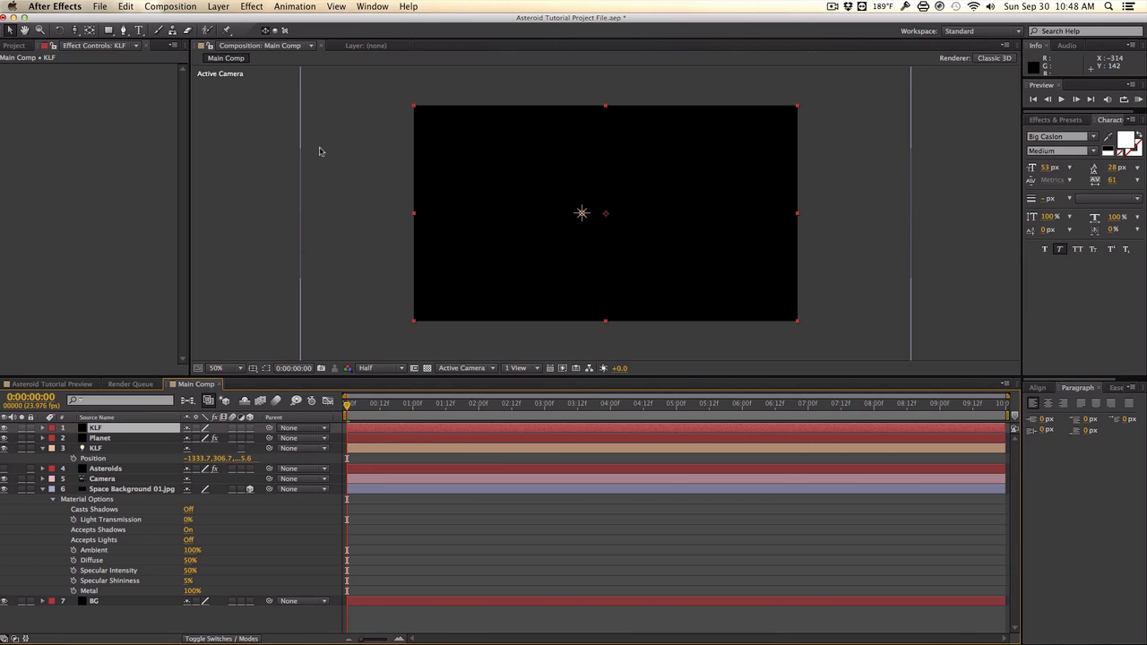
Apply the Knoll Light Factory effect to the KLF solid
left_click(249, 6)
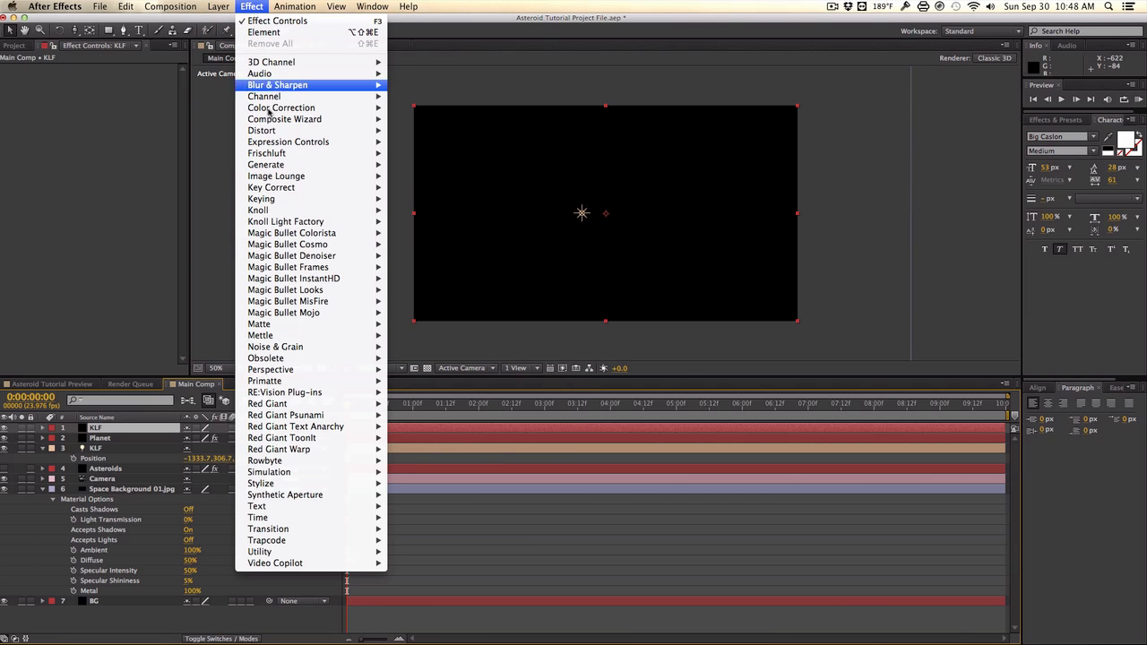
mouse_move(268, 156)
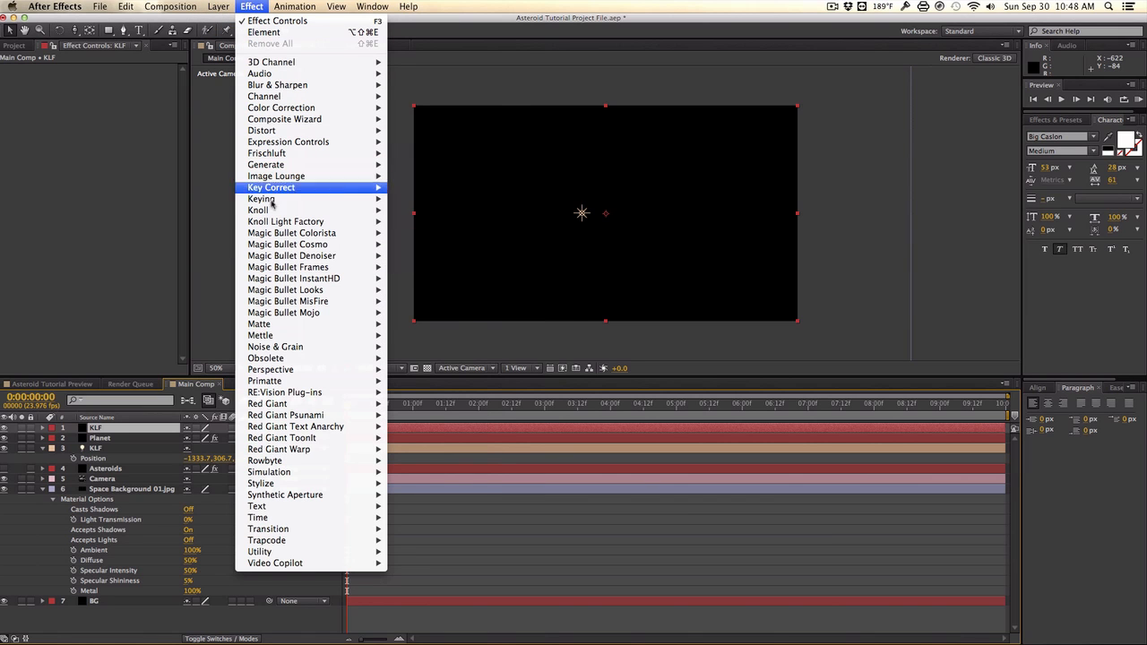
mouse_move(354, 228)
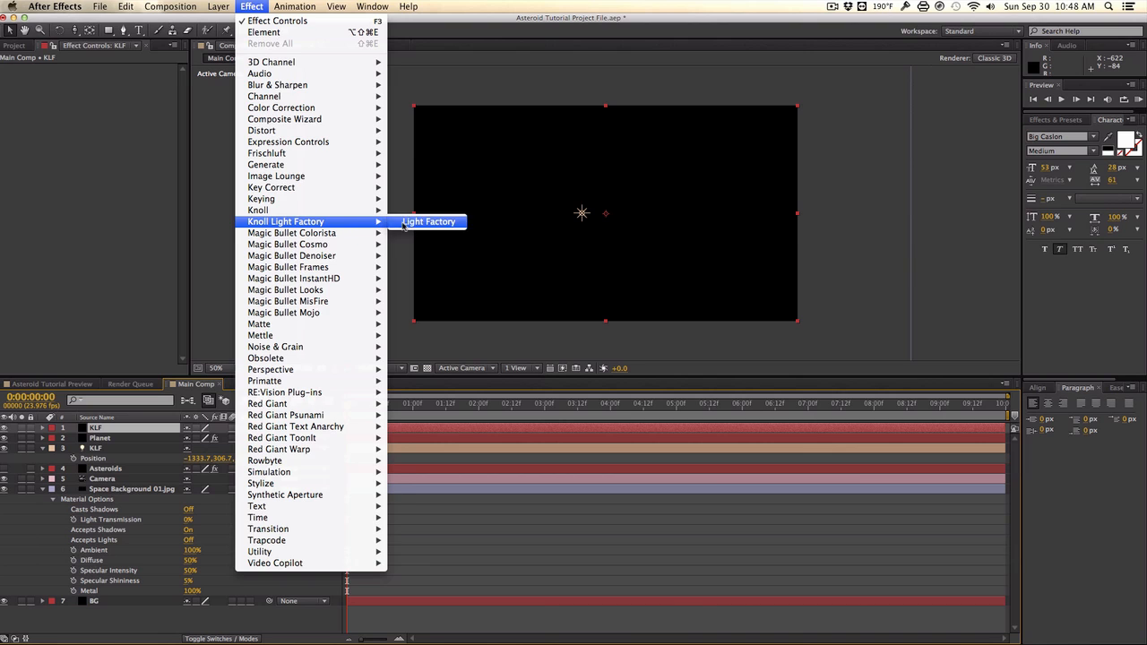
left_click(405, 223)
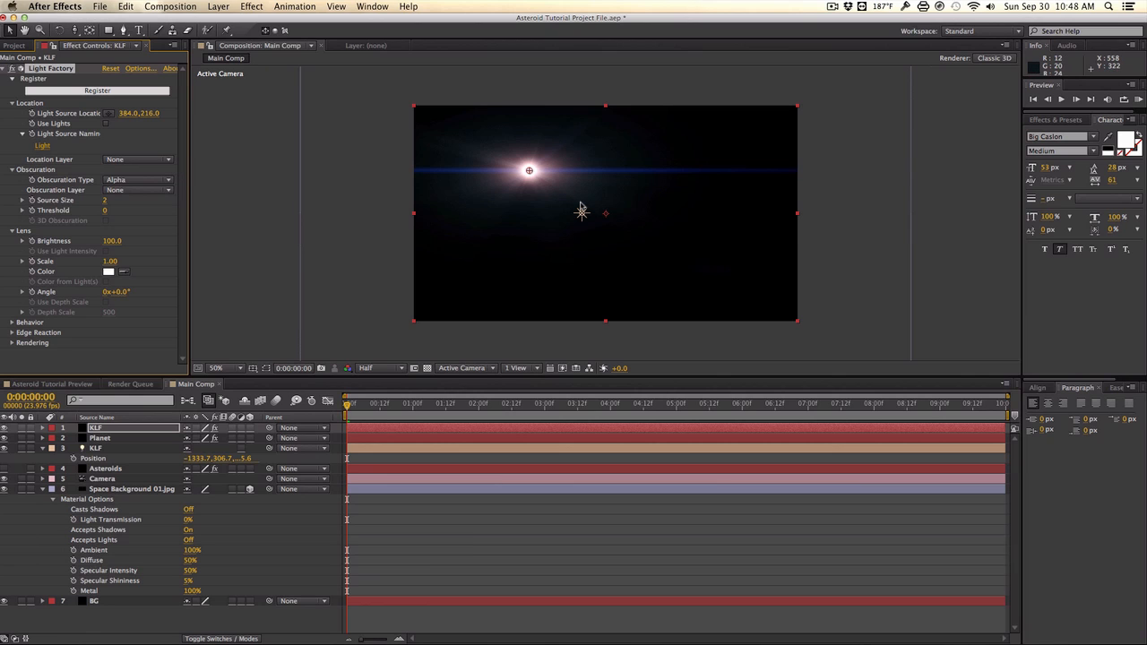
Set Light Factory's light source name to match KLF and enable Use Lights so the flare follows that light
left_click(41, 147)
left_click_drag(532, 140, 473, 174)
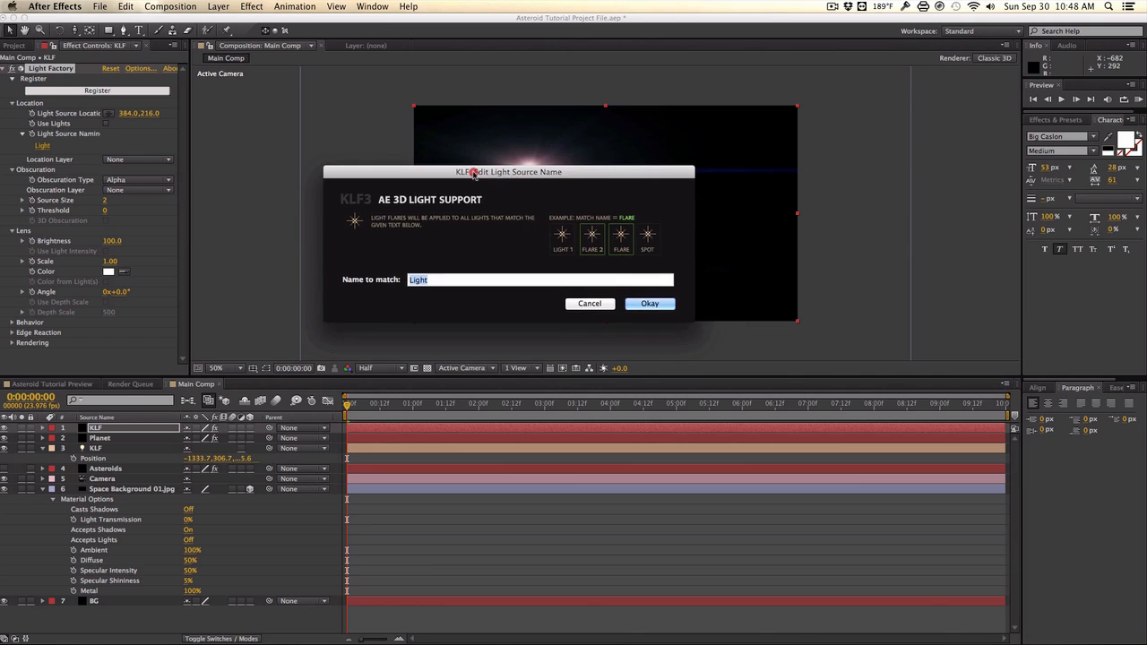
left_click_drag(460, 283, 348, 262)
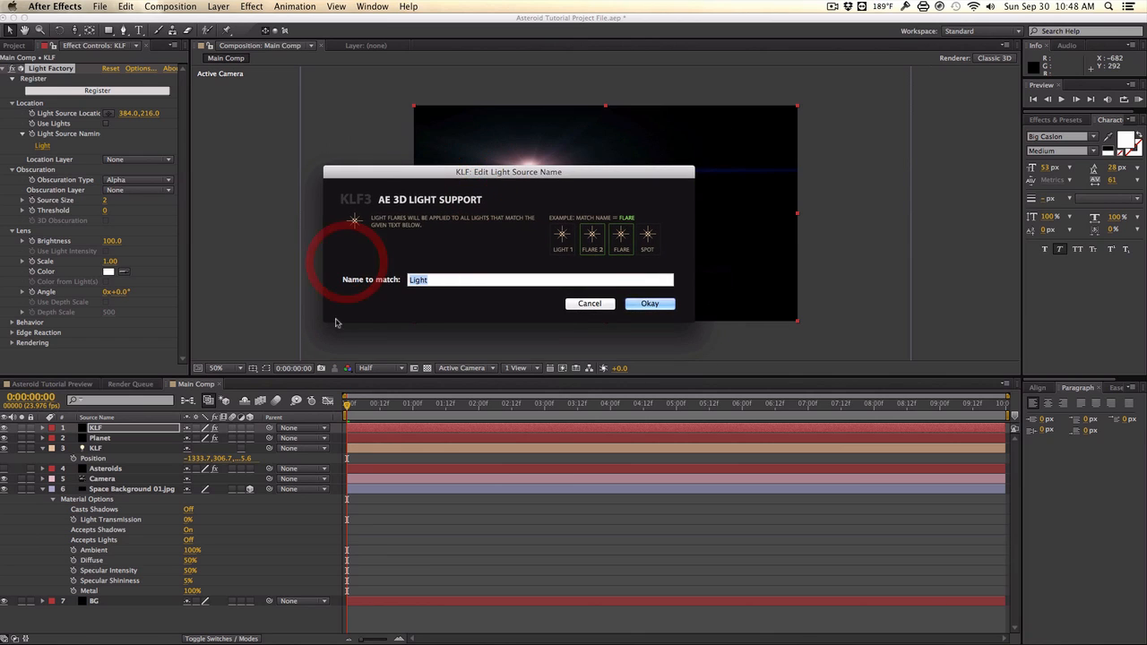
type("K")
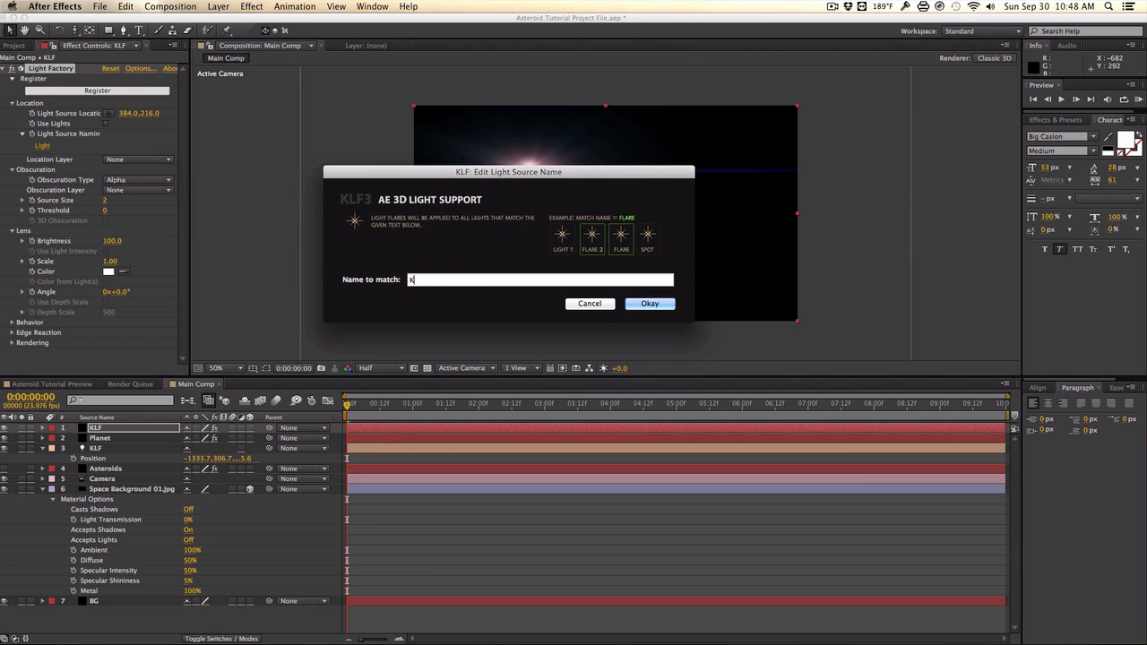
type("LF")
left_click(644, 305)
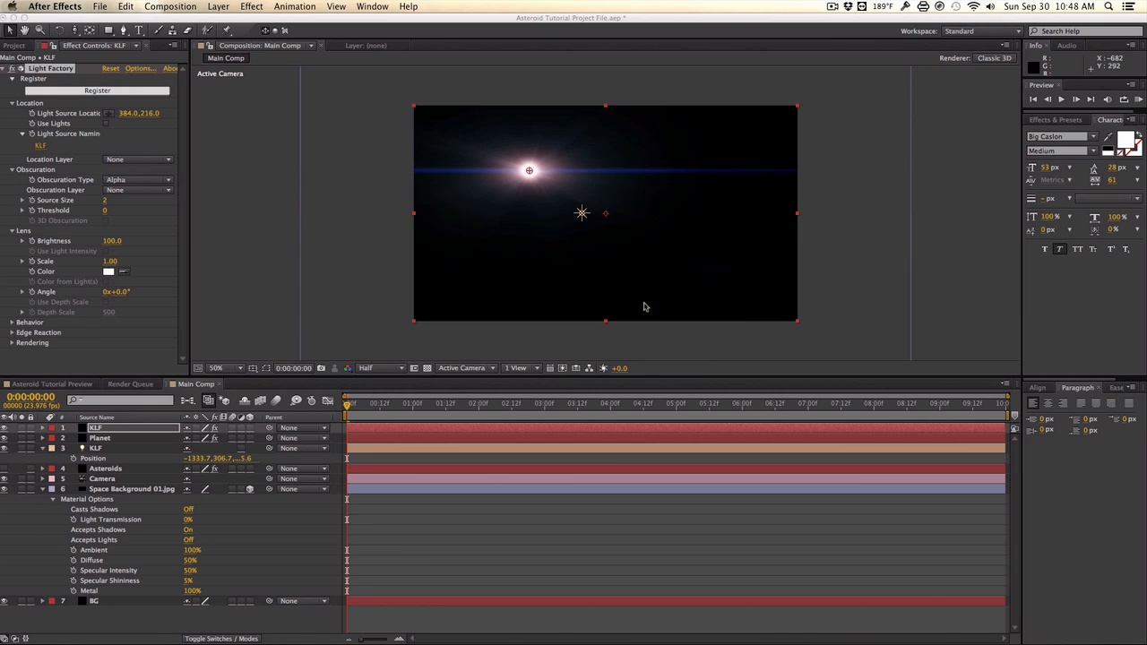
left_click(106, 124)
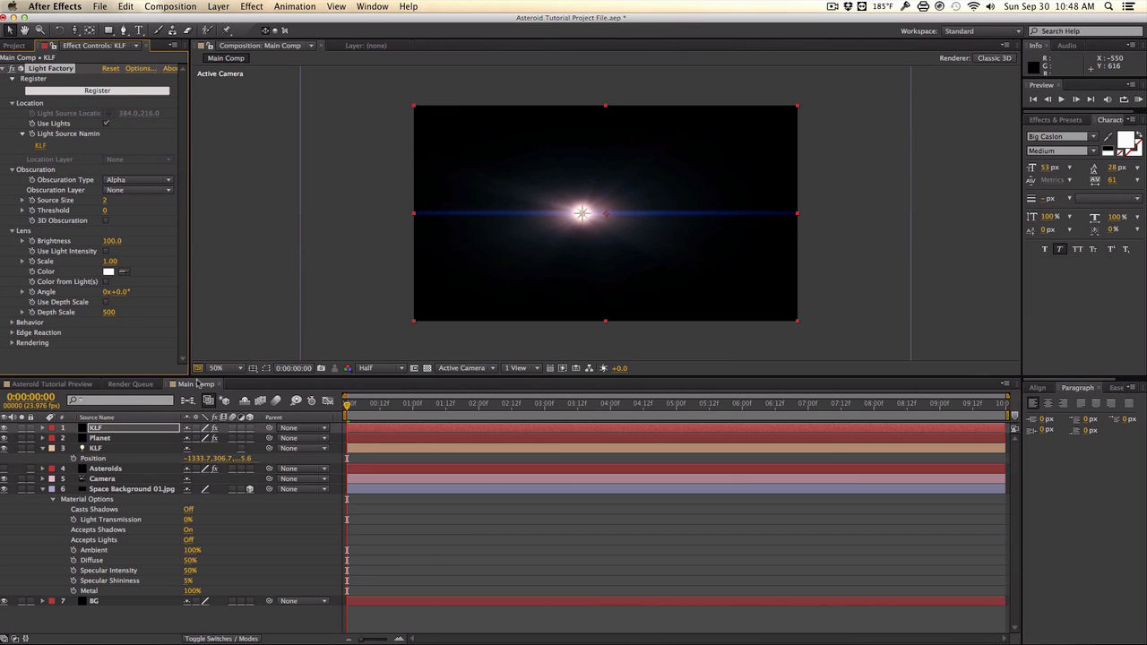
Set the blending mode of the KLF solid to Add so the flare composites over the scene
key("F4")
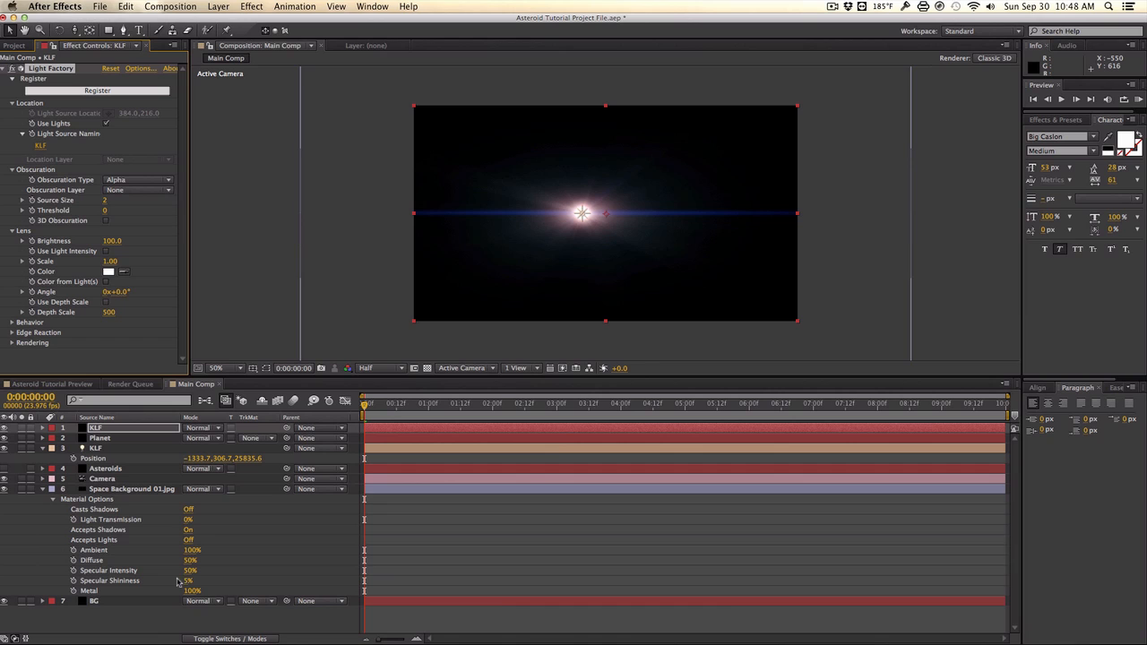
left_click(199, 429)
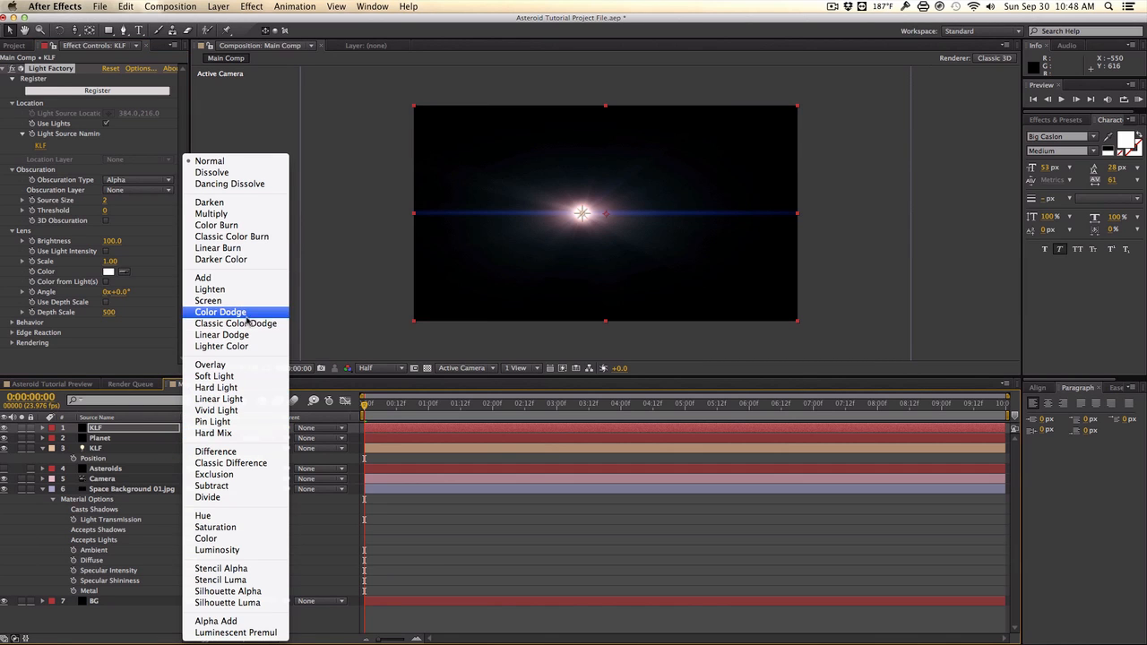
left_click(246, 279)
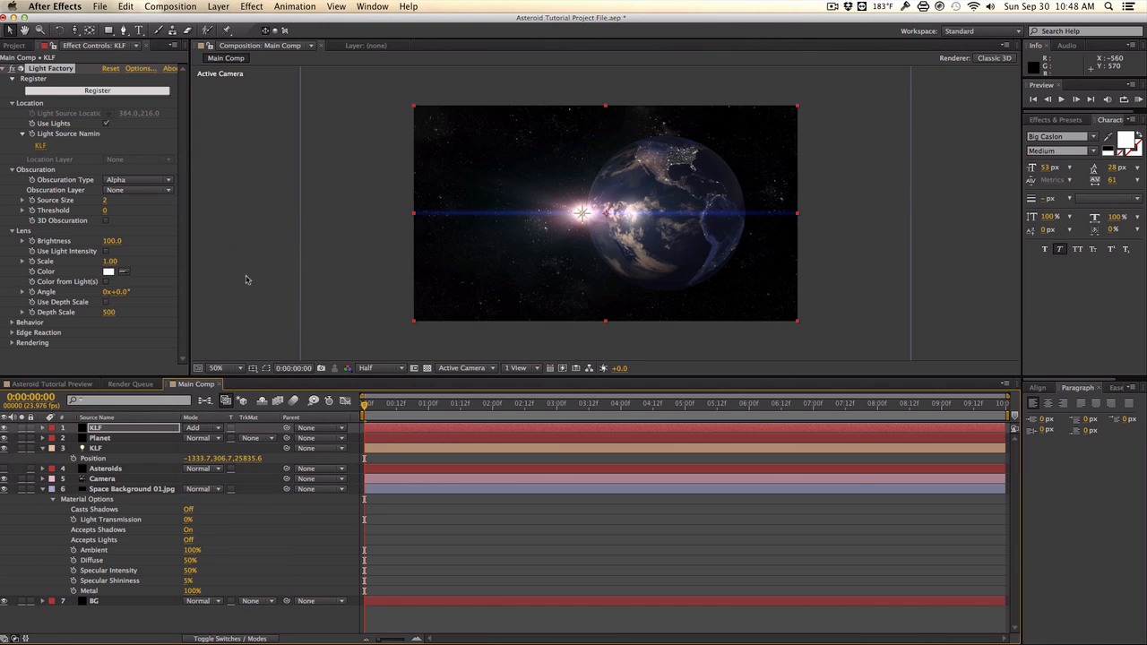
Load the EH4 preset from Cinematic Flares into the Light Factory lens and accept it
left_click(138, 69)
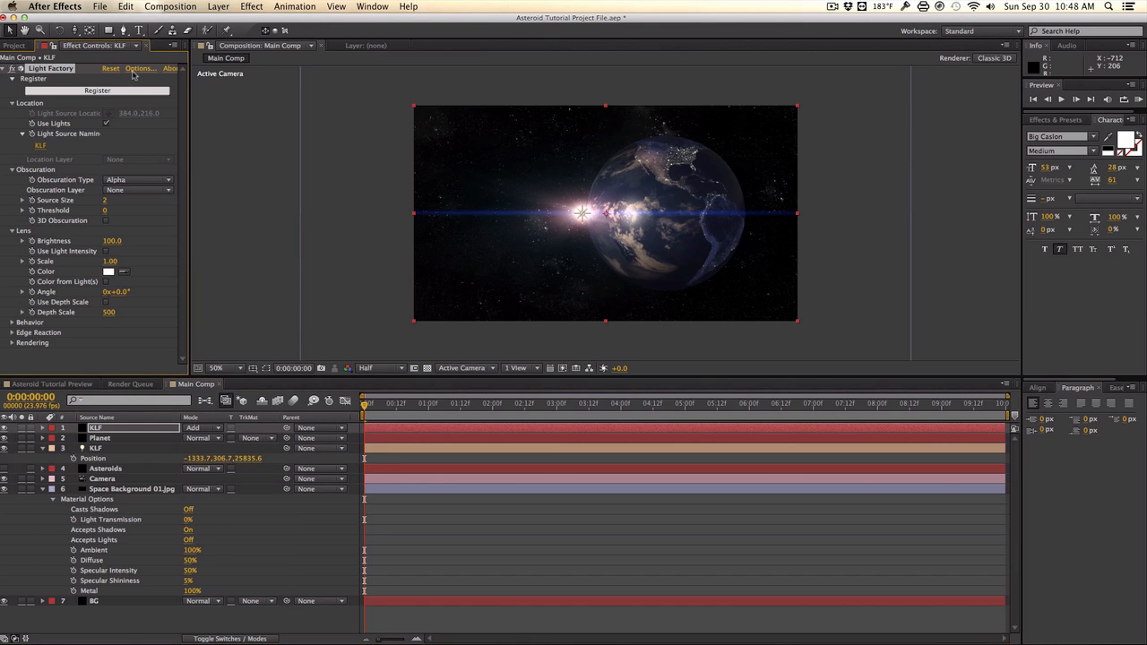
left_click(220, 271)
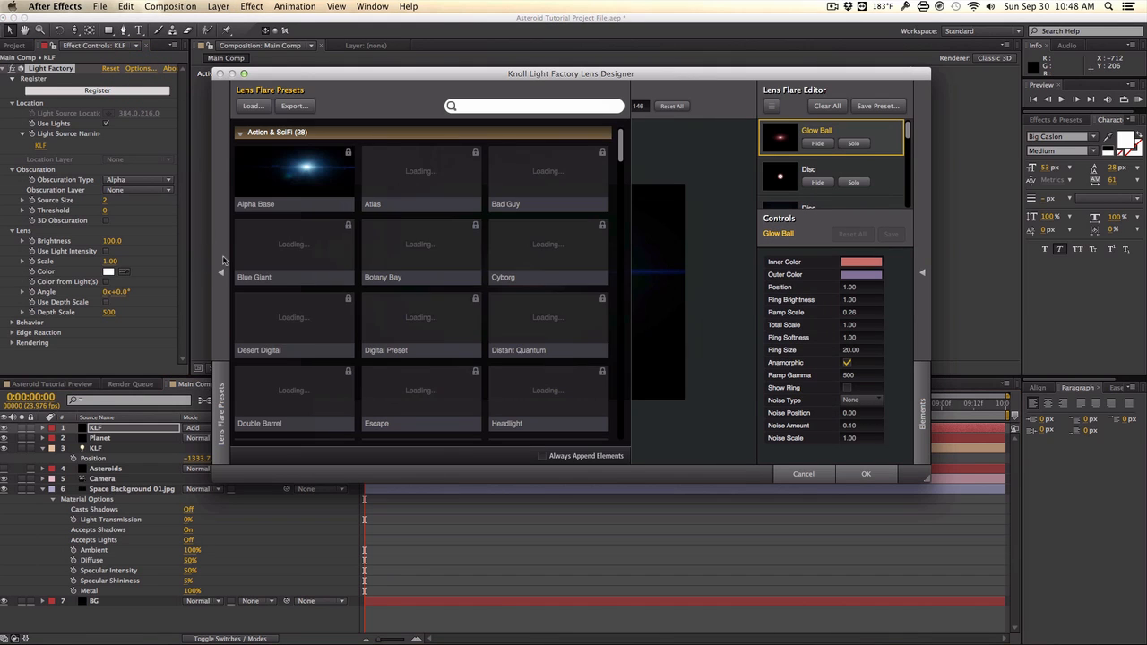
scroll(382, 286, "down", 5)
scroll(382, 287, "down", 10)
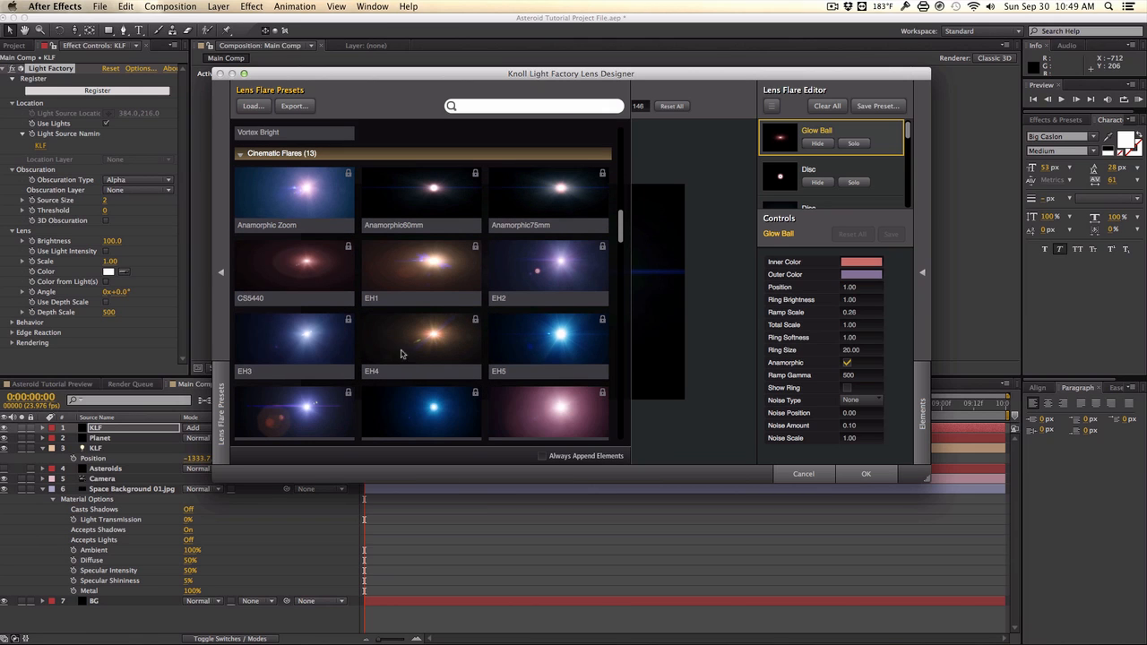
left_click(402, 341)
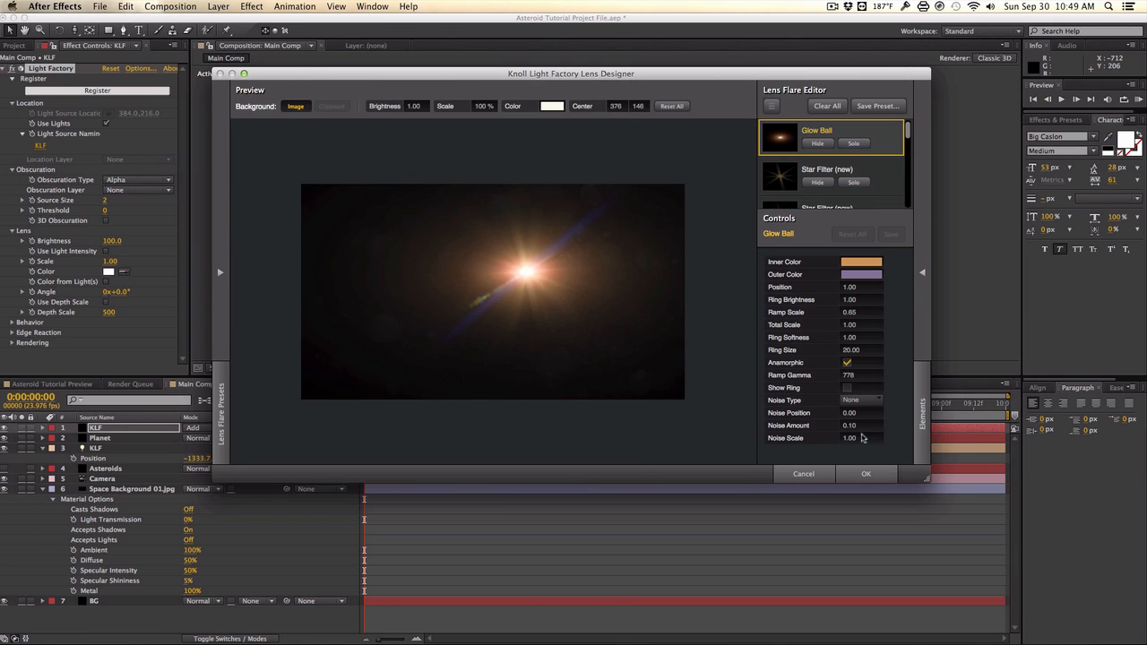
left_click(887, 472)
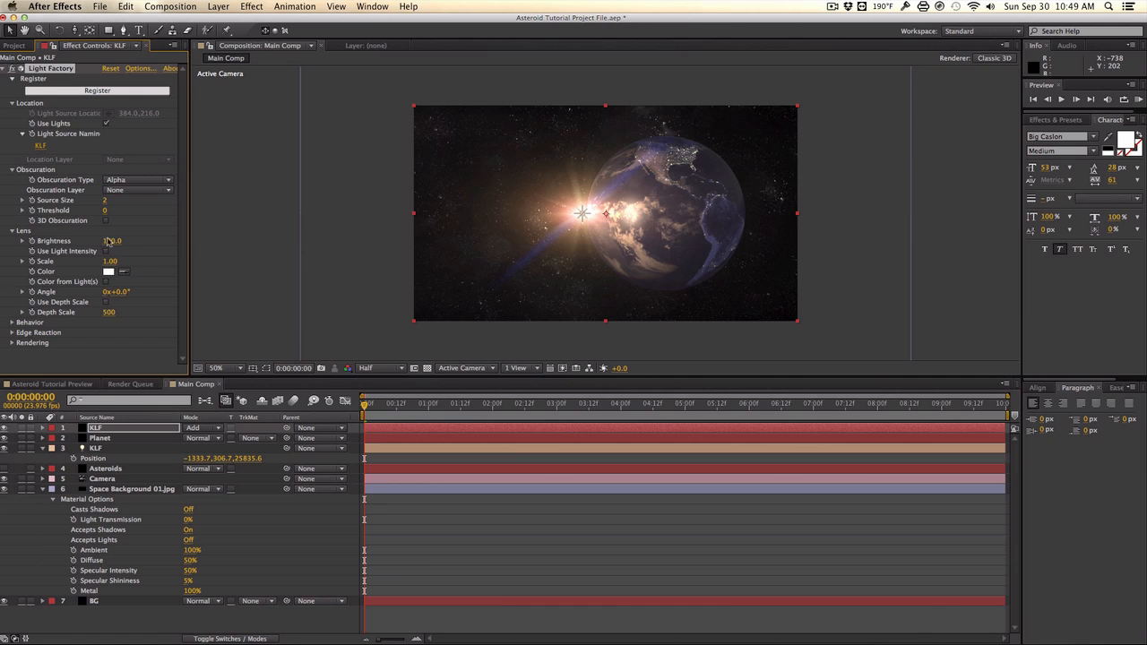
Set the Light Factory lens brightness to 110 and its scale to 1.95
left_click_drag(107, 242, 148, 241)
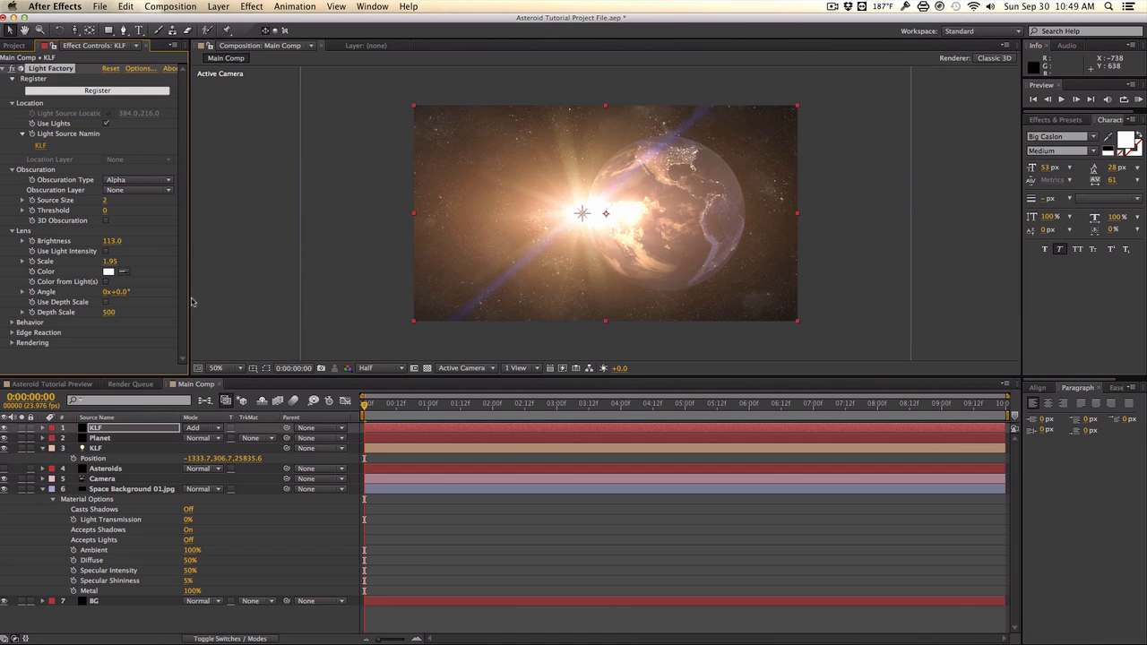
left_click(112, 242)
type("110")
key("Return")
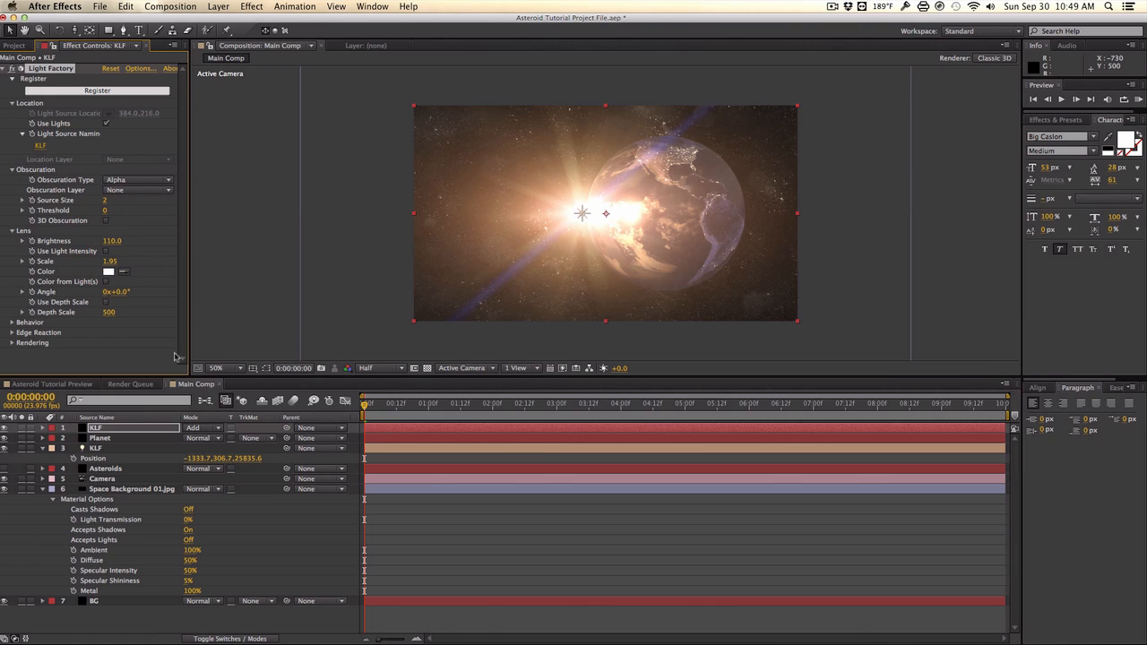
Set the Earth material's specular to 0.37 in the Planet layer's Element scene and accept the scene
left_click(150, 438)
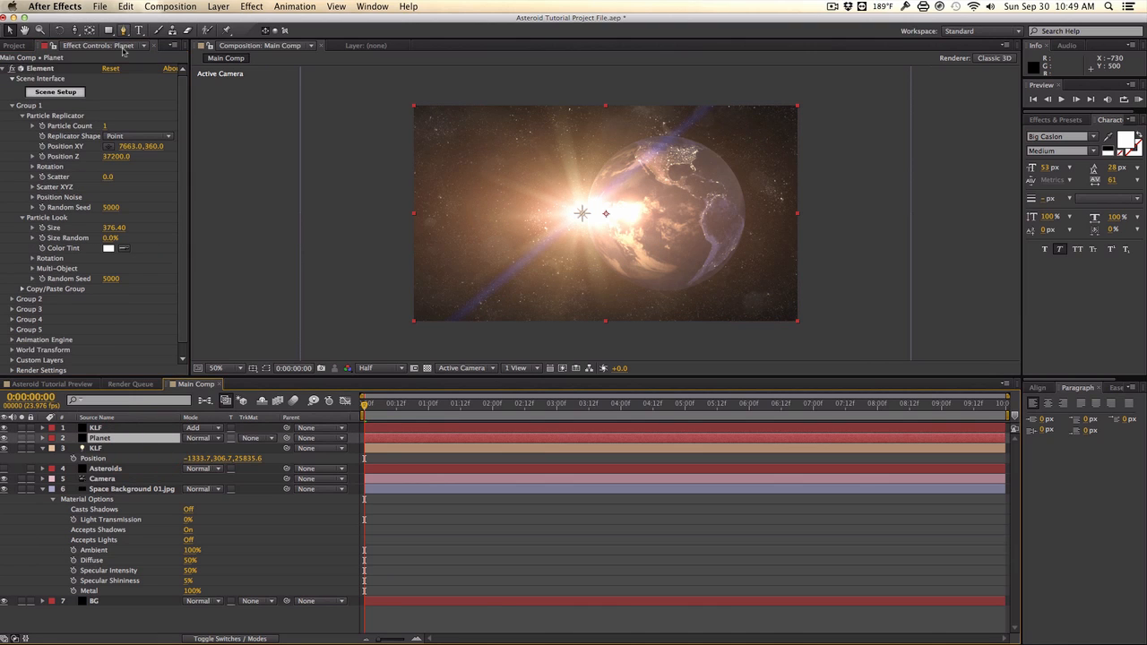
left_click(77, 93)
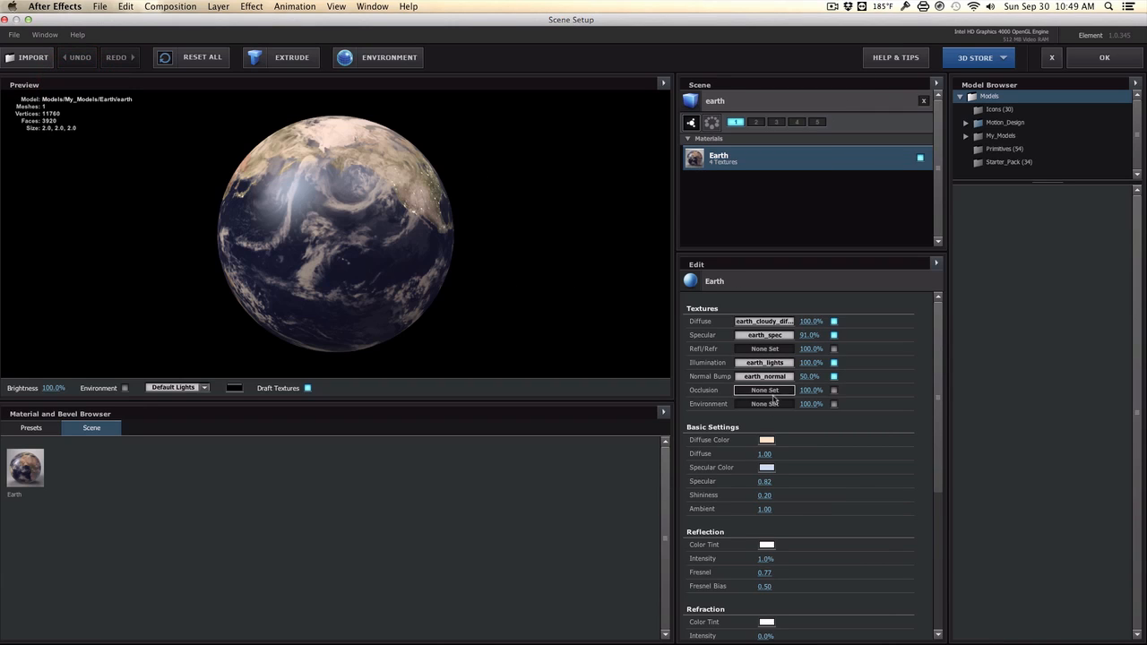
scroll(779, 502, "down", 2)
left_click_drag(767, 455, 740, 455)
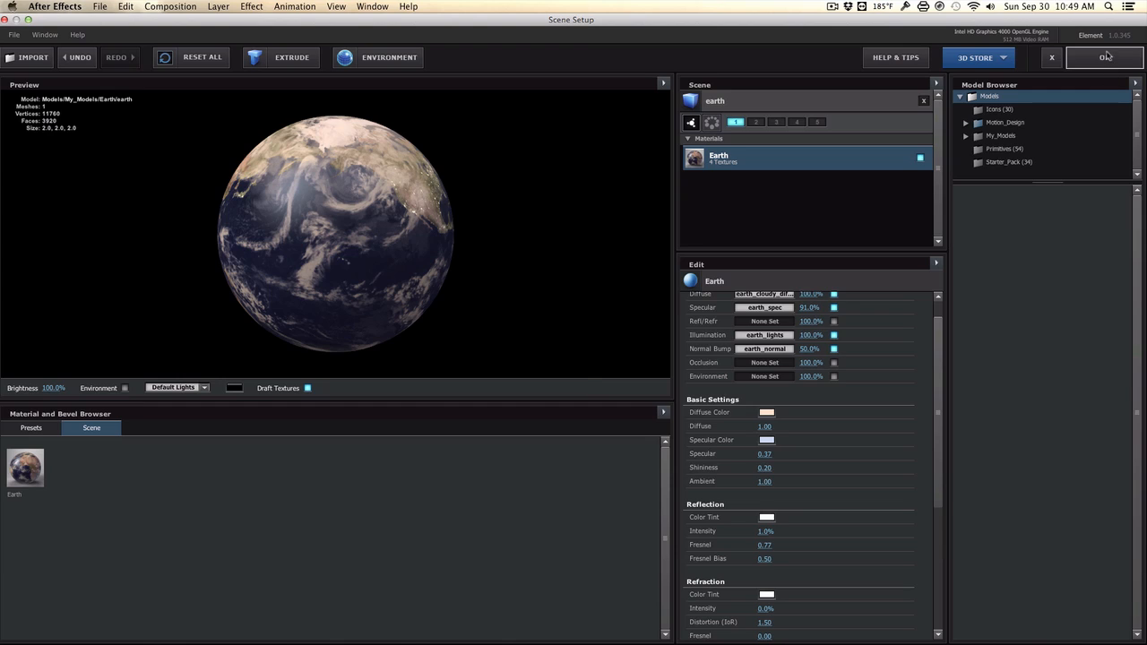
left_click(1104, 57)
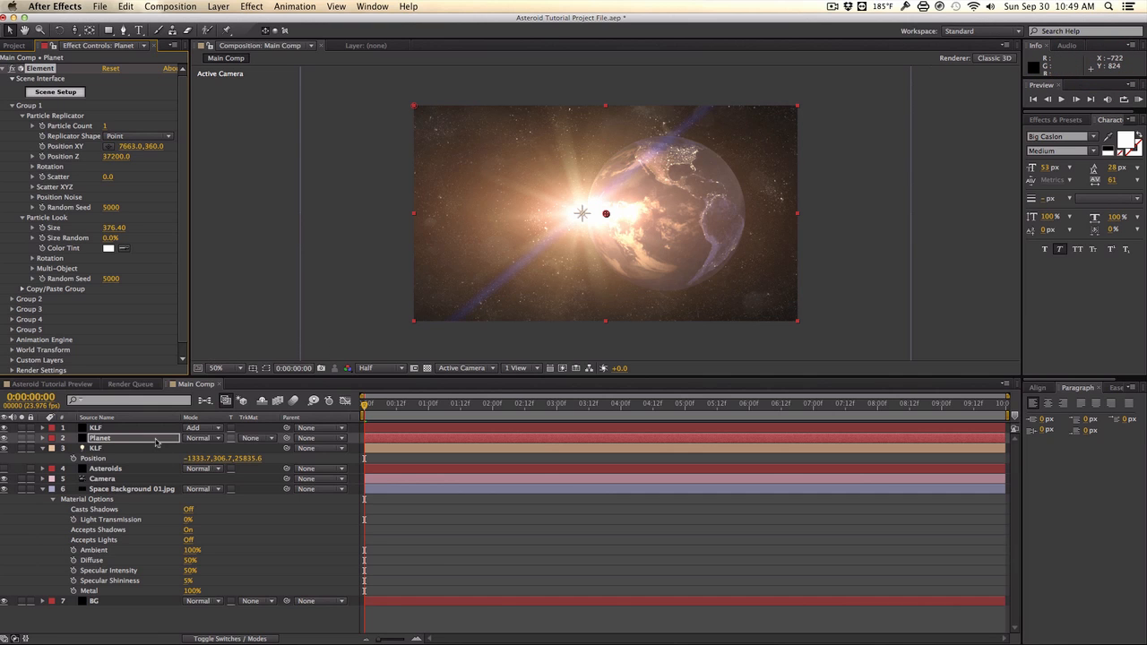
Duplicate the Planet layer and rename the lower copy Glow
key("super+d")
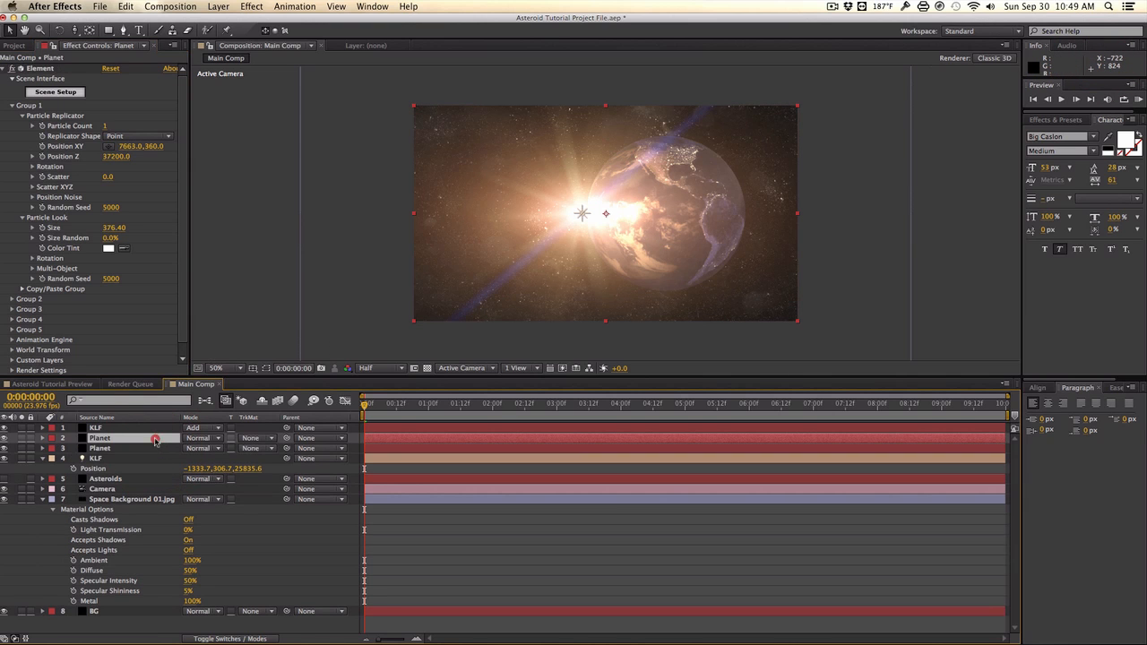
left_click_drag(155, 440, 150, 450)
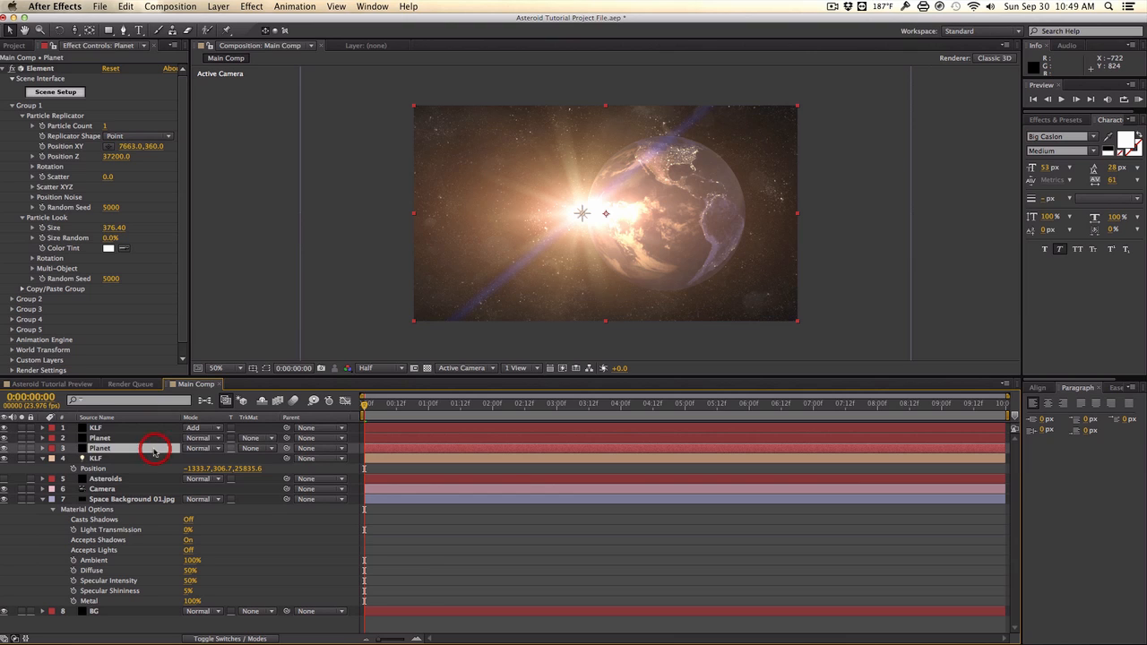
key("Return")
type("C")
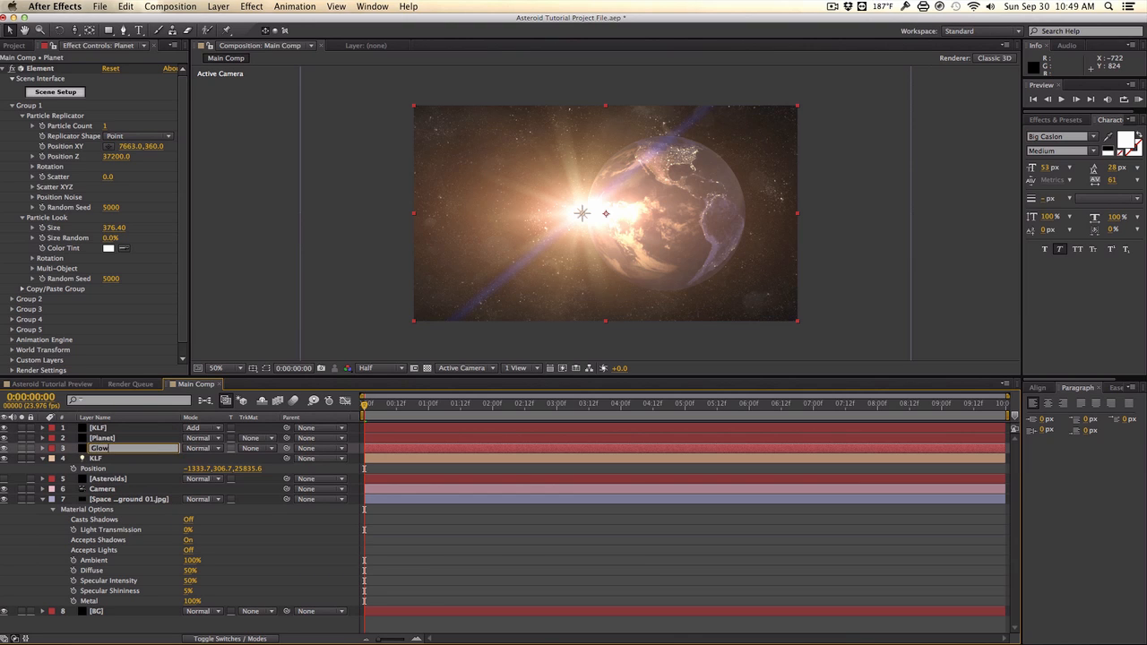
key("Return")
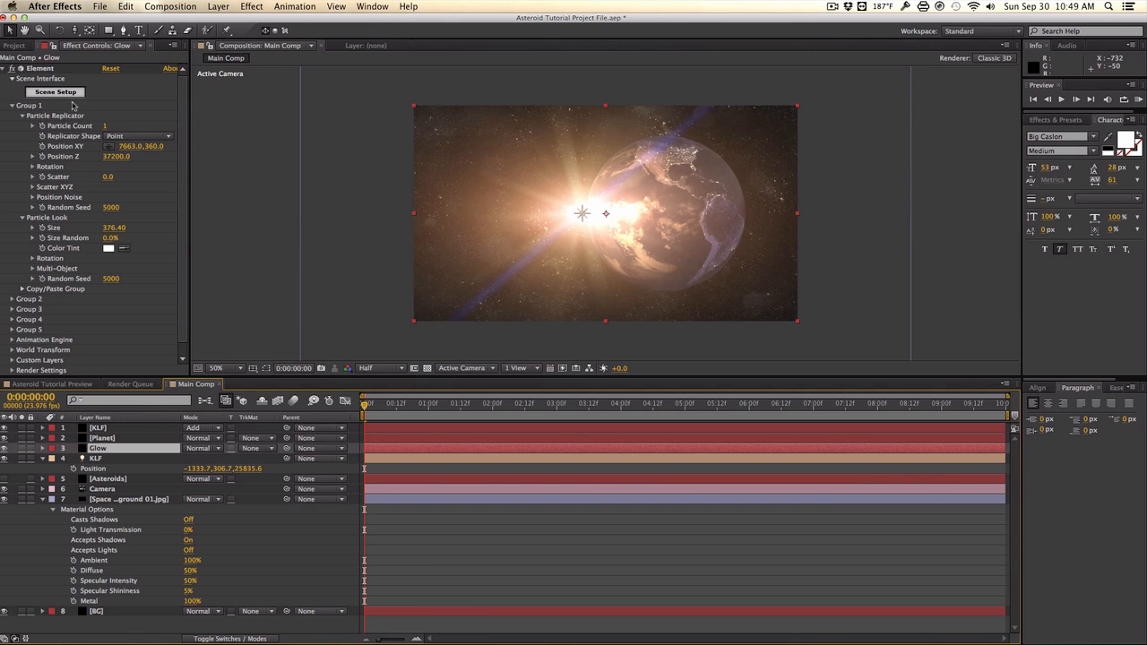
Disable the diffuse, specular, illumination and normal bump textures of the Earth material in the Glow layer's Element scene
left_click(73, 95)
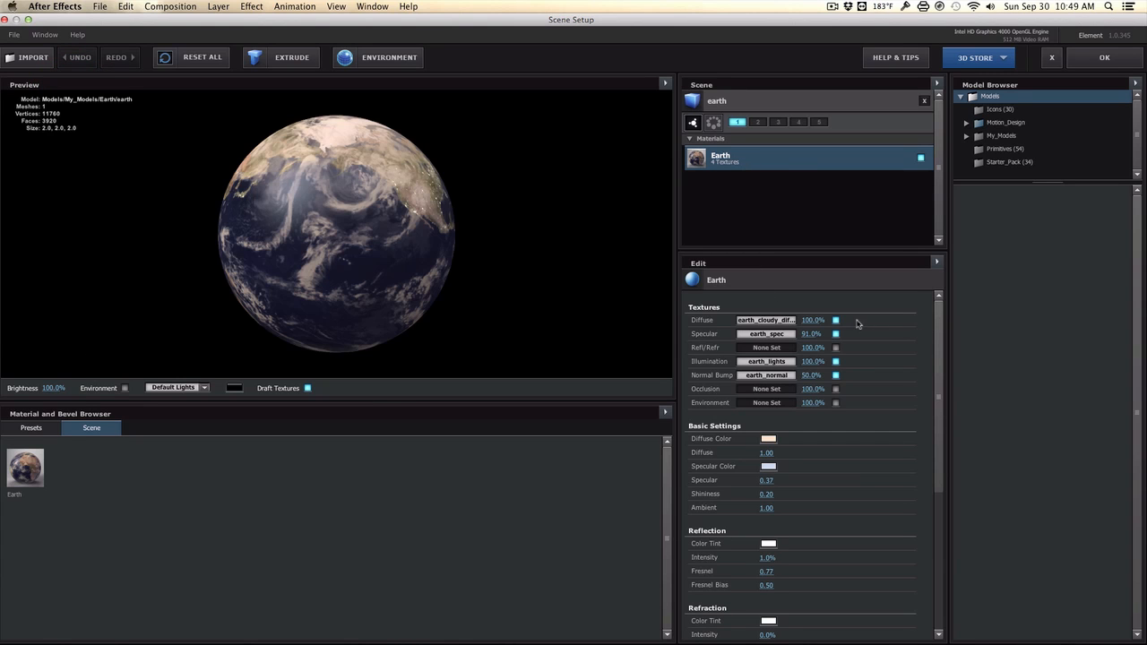
left_click(835, 319)
left_click(835, 334)
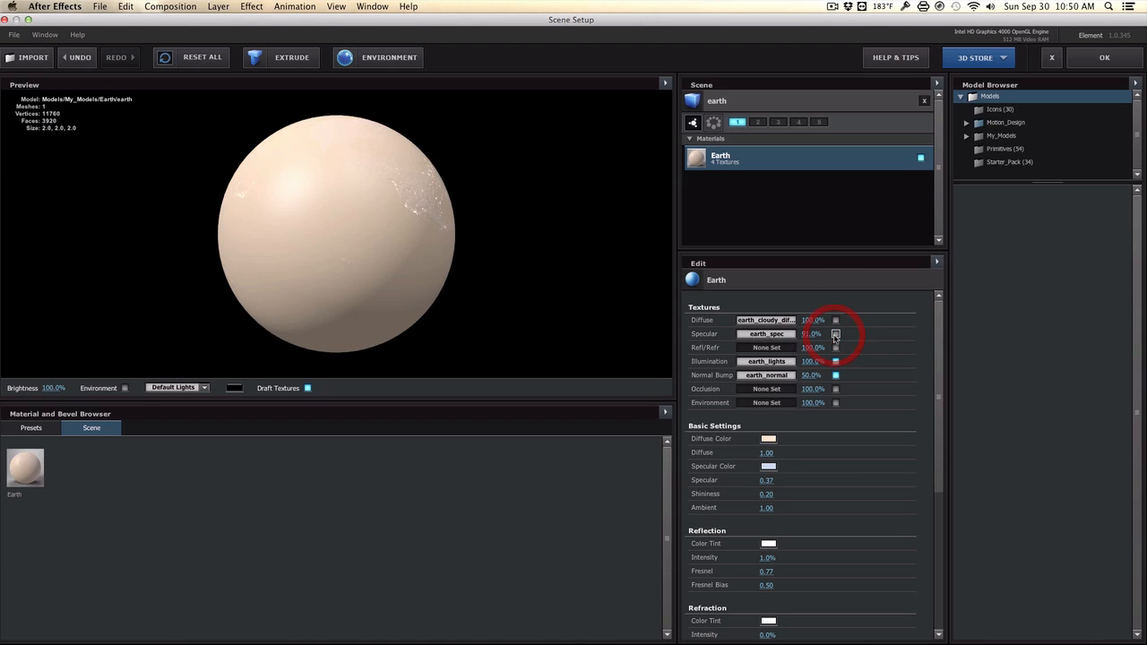
left_click(835, 361)
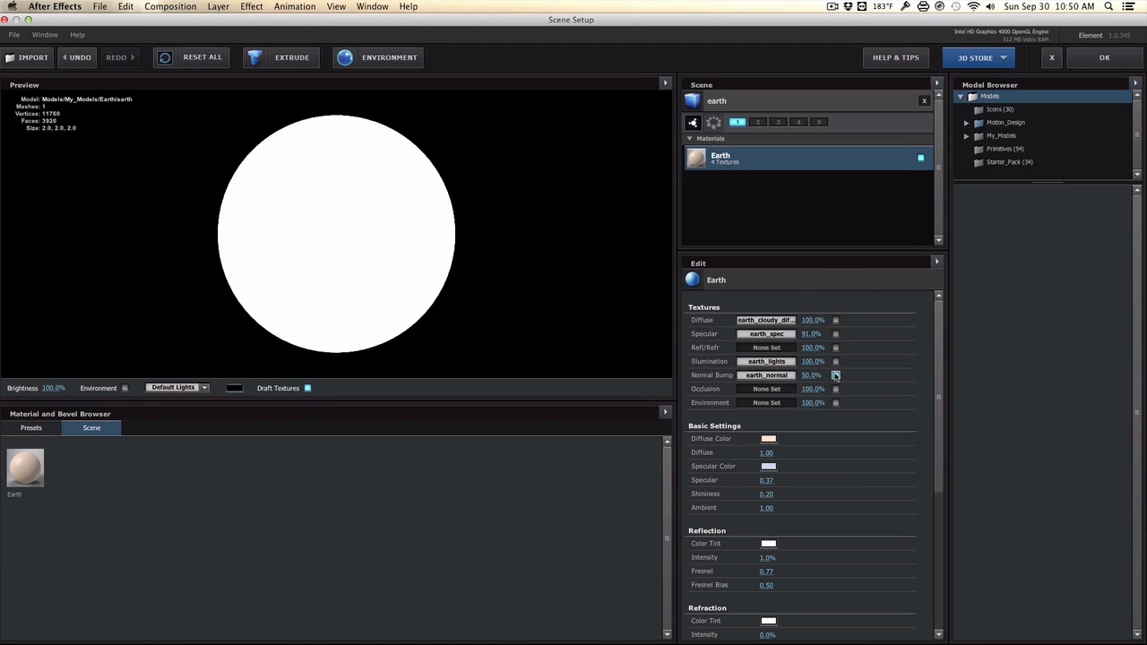
left_click(835, 375)
Set the illumination intensity of the Glow layer's Earth material to 0%
scroll(832, 531, "down", 1)
scroll(831, 530, "down", 5)
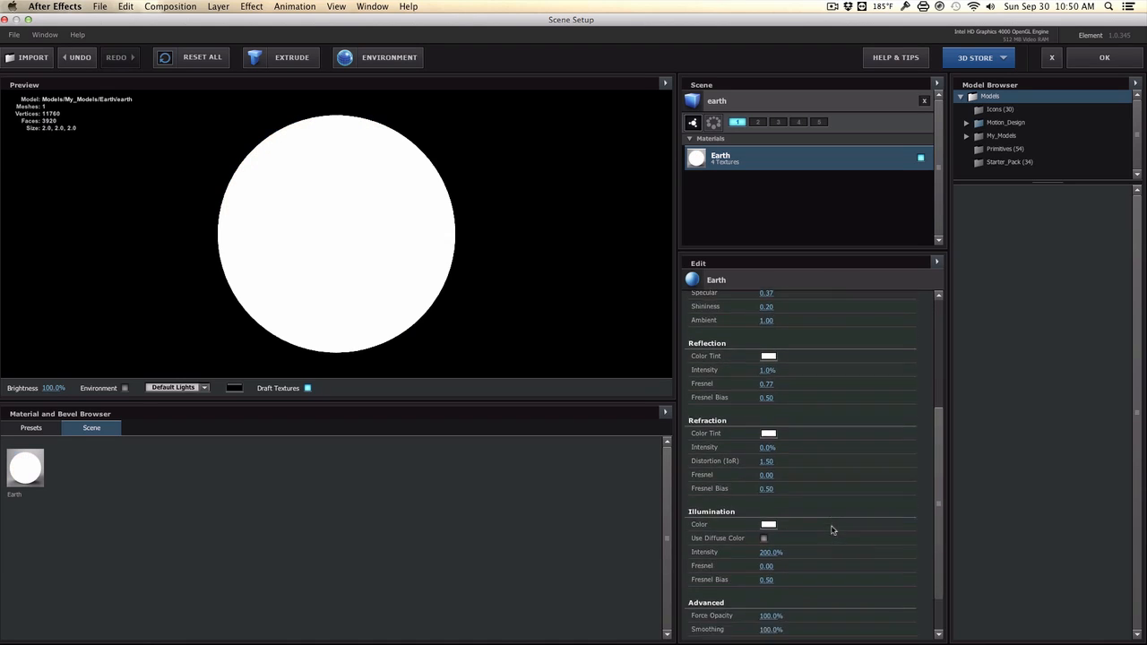
left_click(768, 507)
type("0")
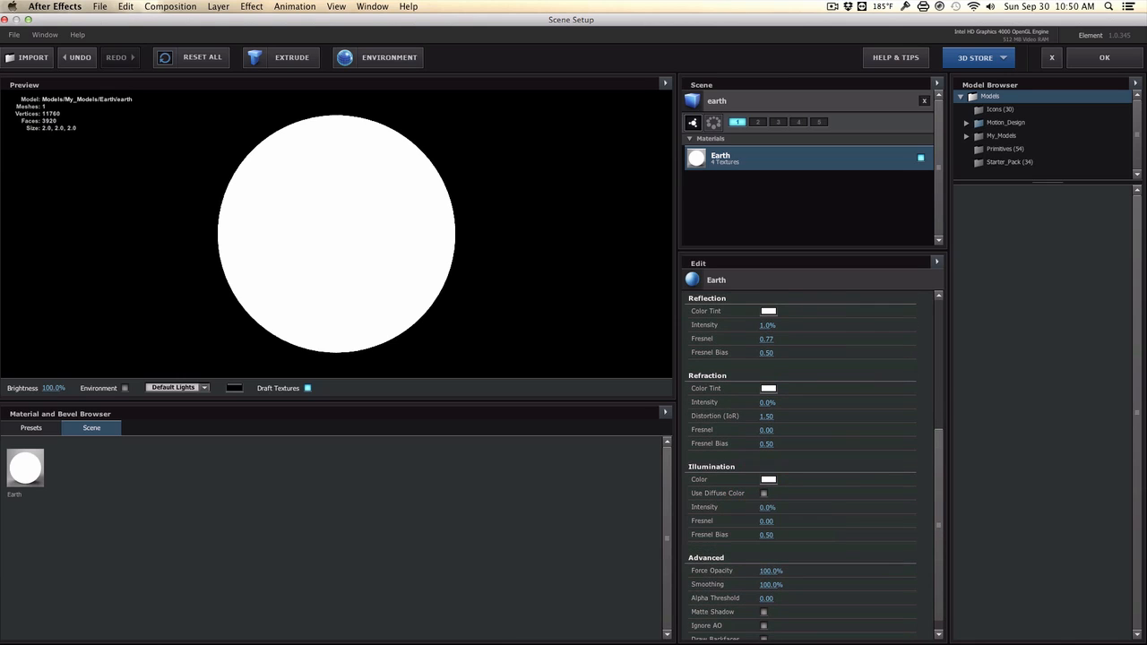
key("Return")
Set the Earth material's diffuse color to orange FF9B5E, accept the scene, and briefly hide Planet to check the Glow sphere
scroll(819, 505, "up", 2)
scroll(832, 485, "up", 5)
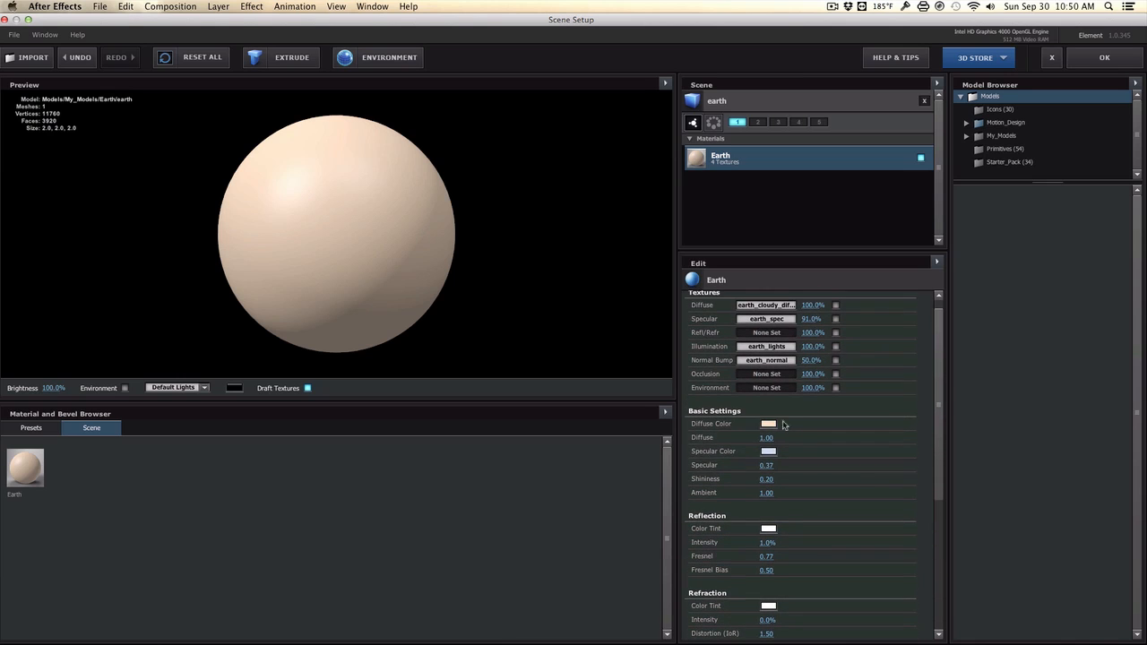
left_click(767, 424)
mouse_move(528, 166)
left_mouse_down()
mouse_move(525, 149)
mouse_move(565, 141)
mouse_move(555, 141)
left_mouse_up()
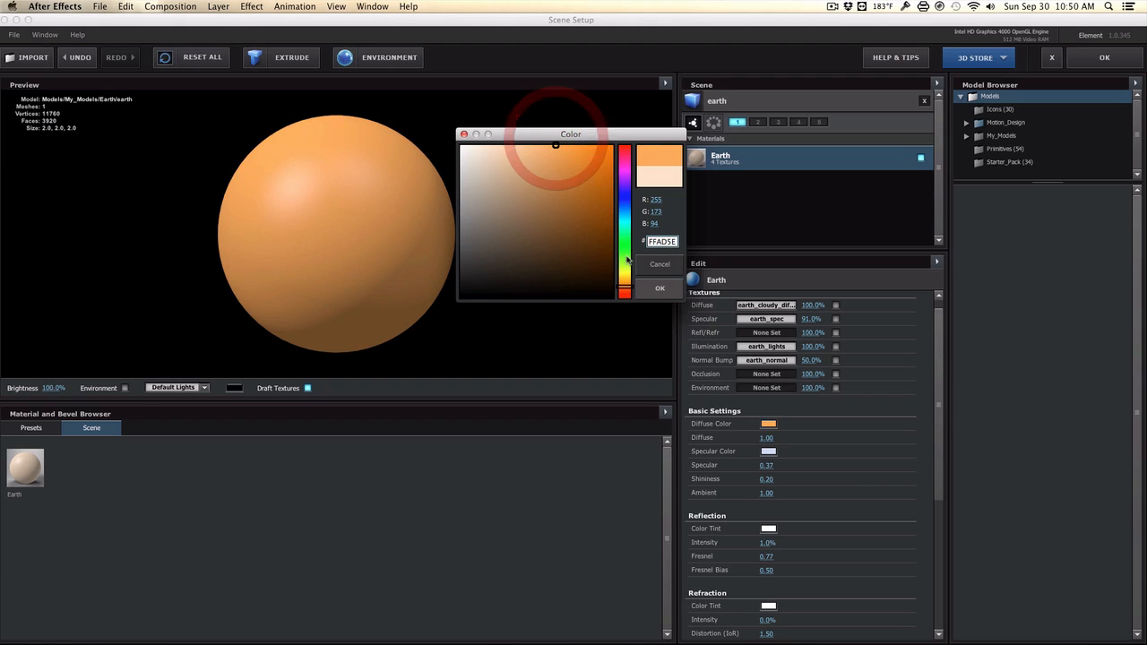
left_click(625, 292)
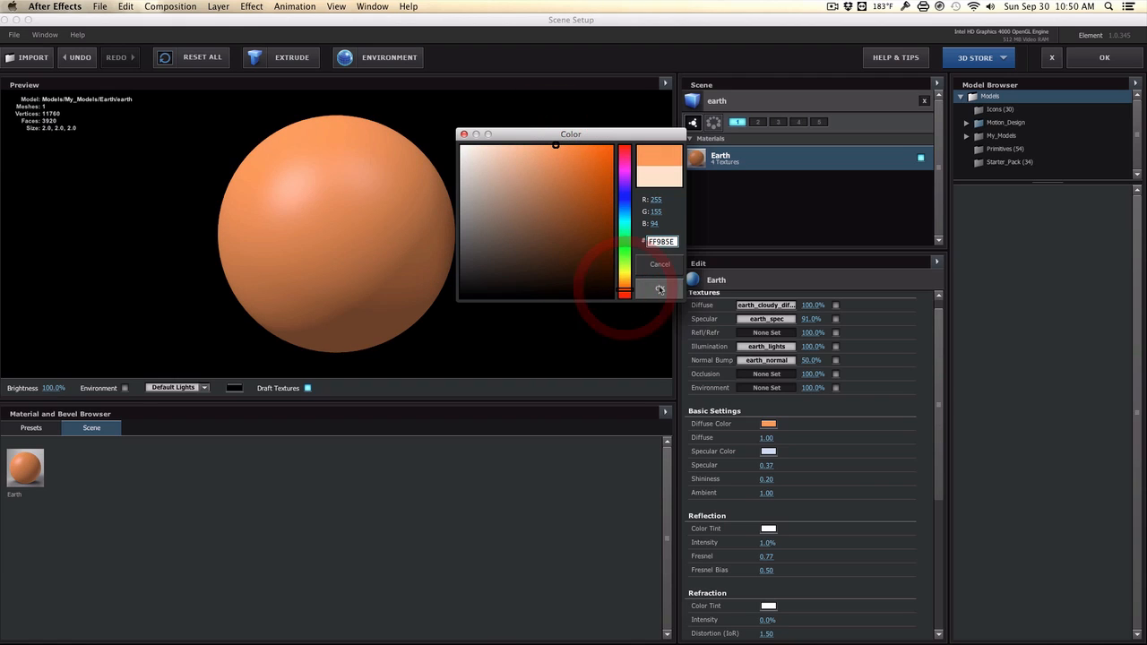
left_click(660, 288)
left_click(1098, 65)
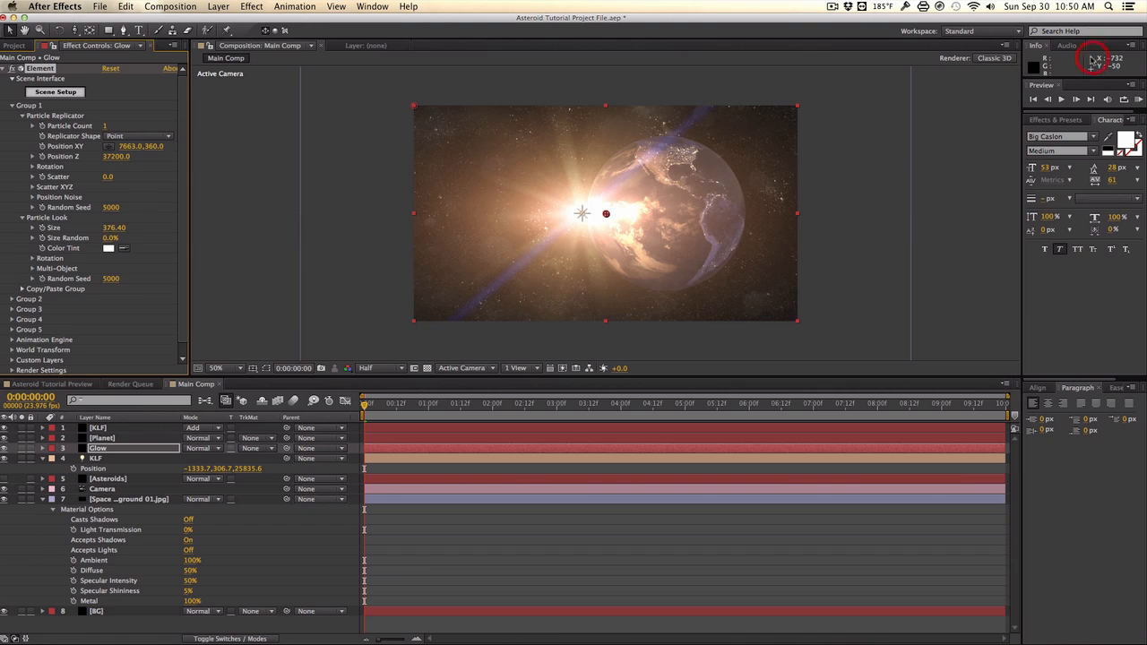
left_click(5, 438)
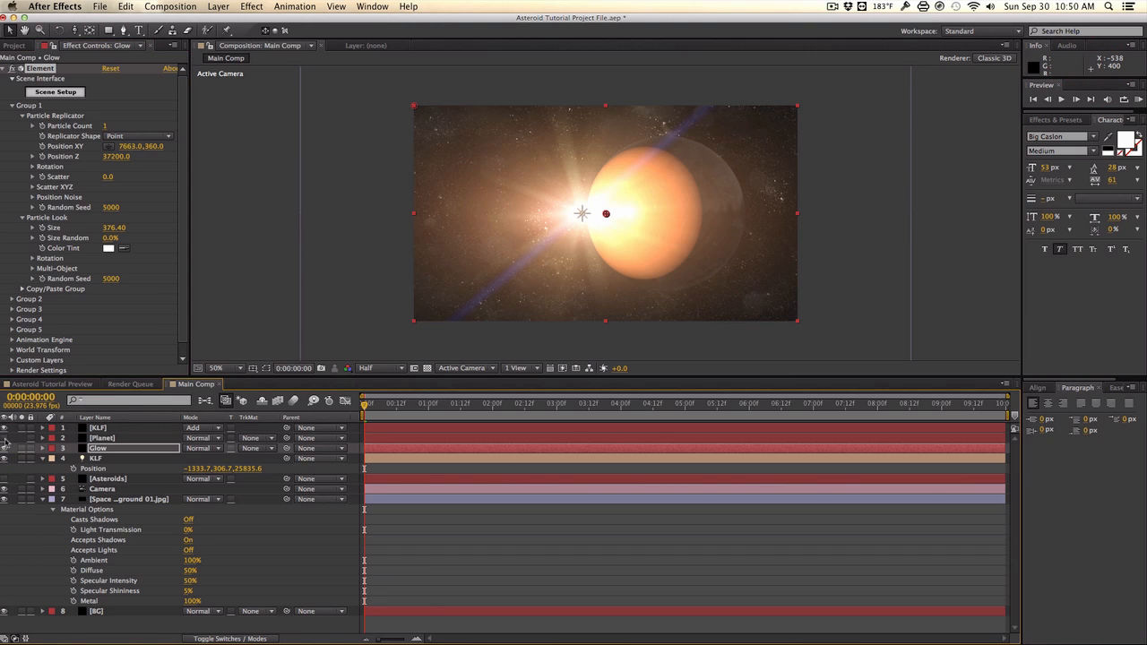
left_click(4, 438)
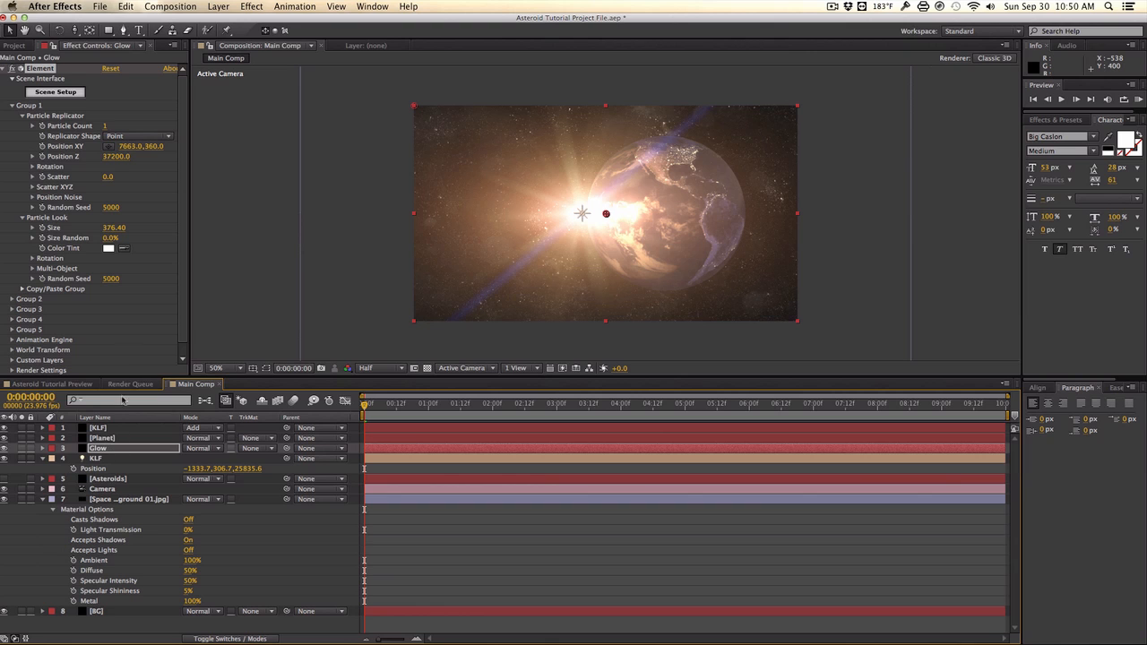
Apply Fast Blur to the Glow layer with blurriness 138 and Repeat Edge Pixels enabled
left_click(253, 6)
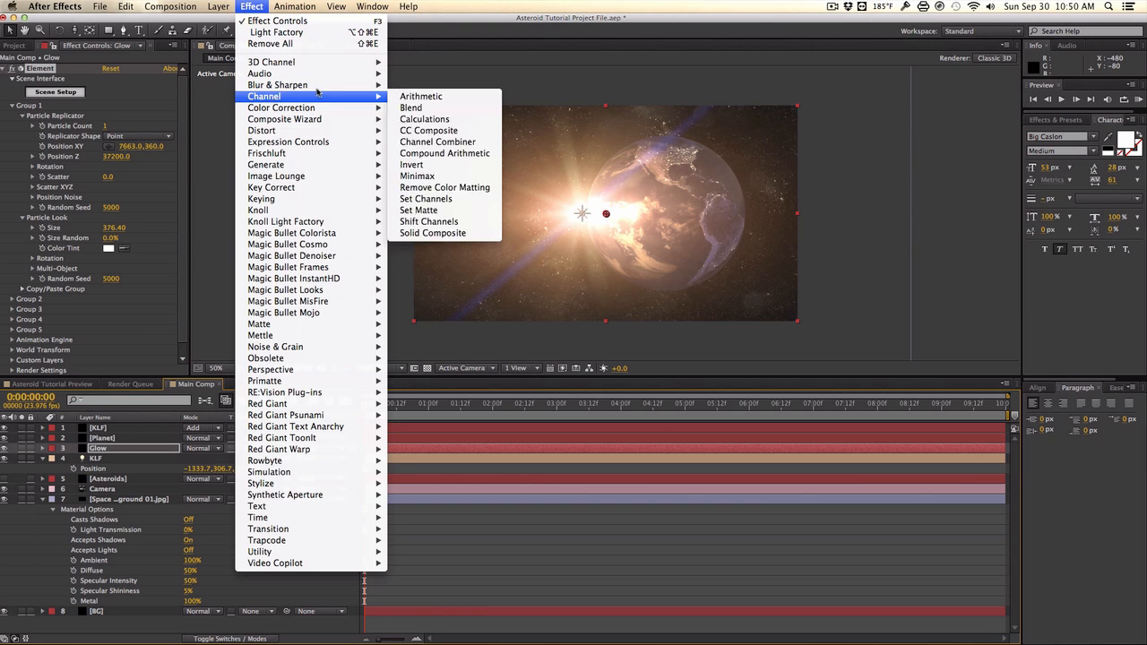
mouse_move(340, 85)
left_click(439, 198)
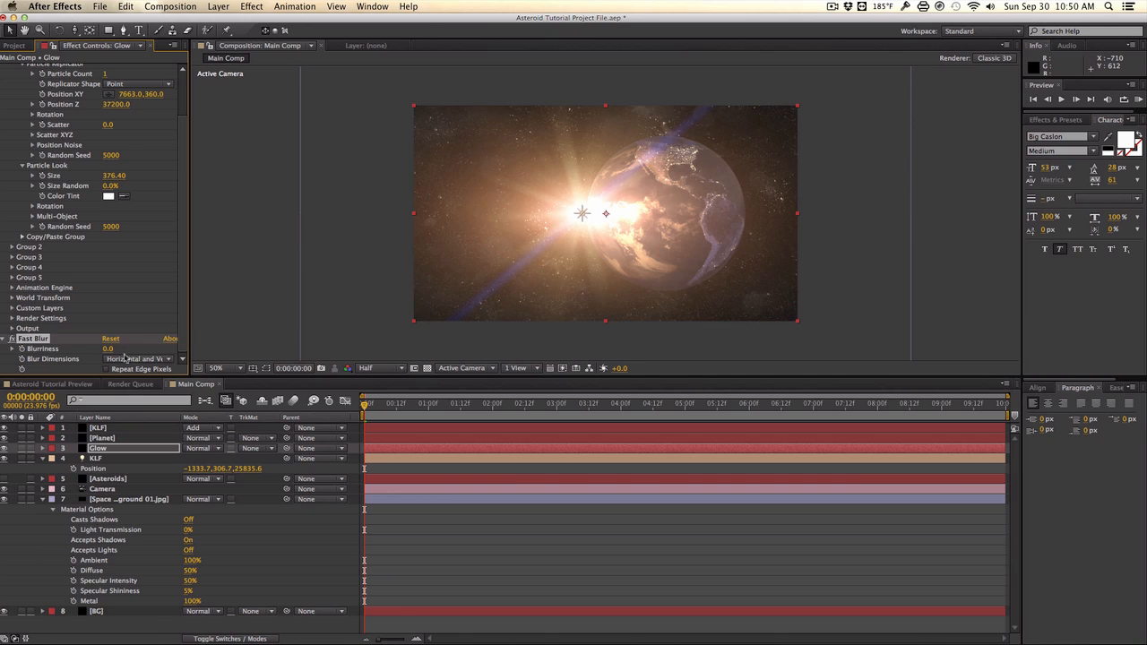
left_click_drag(110, 348, 272, 355)
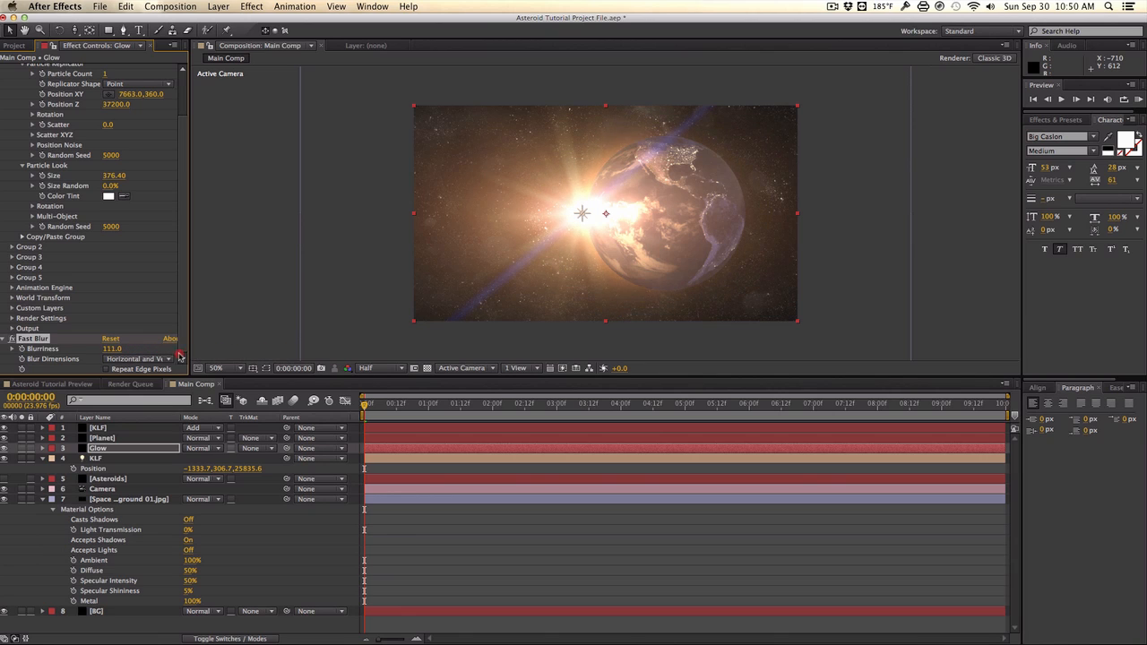
mouse_move(190, 352)
left_mouse_down()
mouse_move(236, 356)
mouse_move(182, 357)
left_mouse_up()
left_click(106, 369)
Apply a Glow effect to the Glow layer with threshold 3.1%, radius 37 and intensity 0.7
left_click(255, 6)
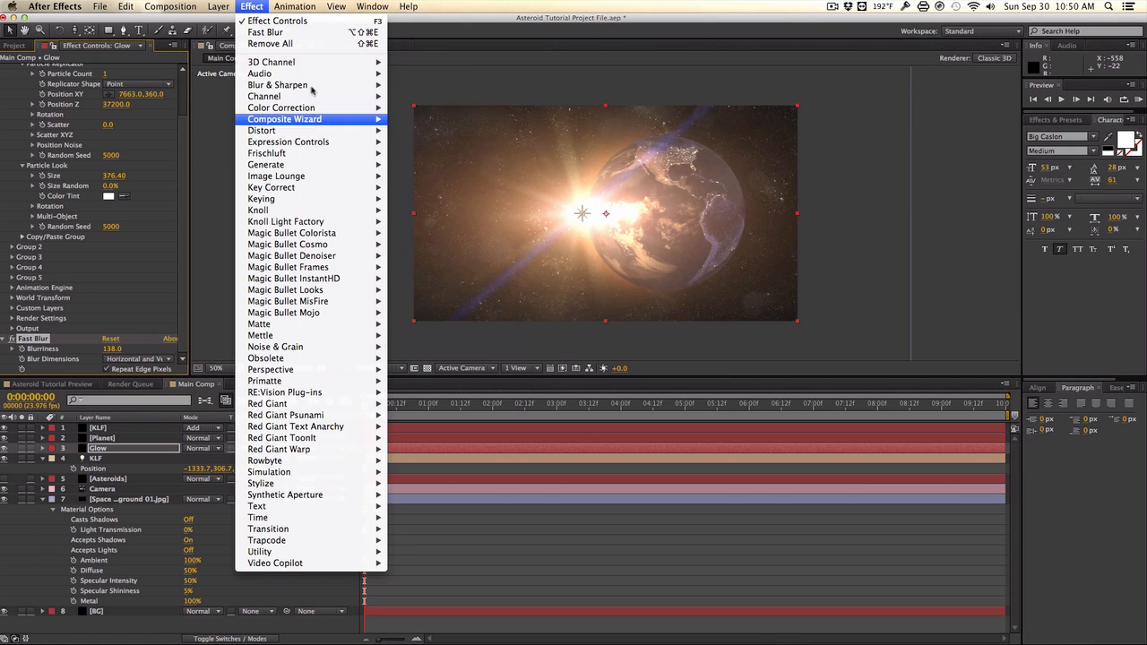
mouse_move(316, 84)
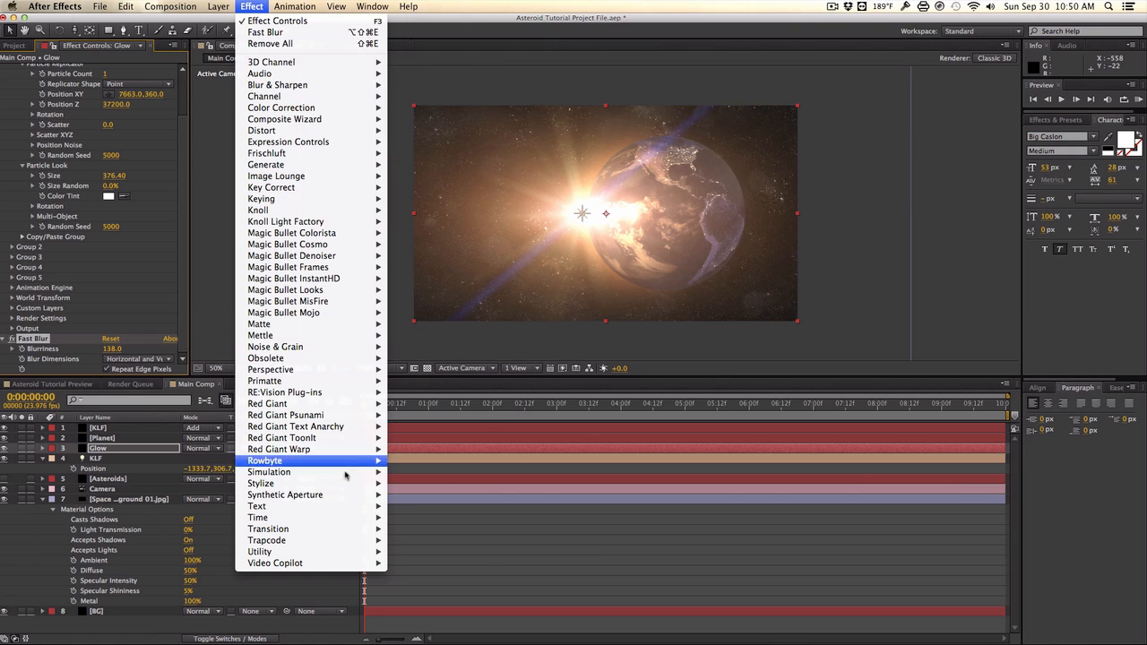
mouse_move(349, 483)
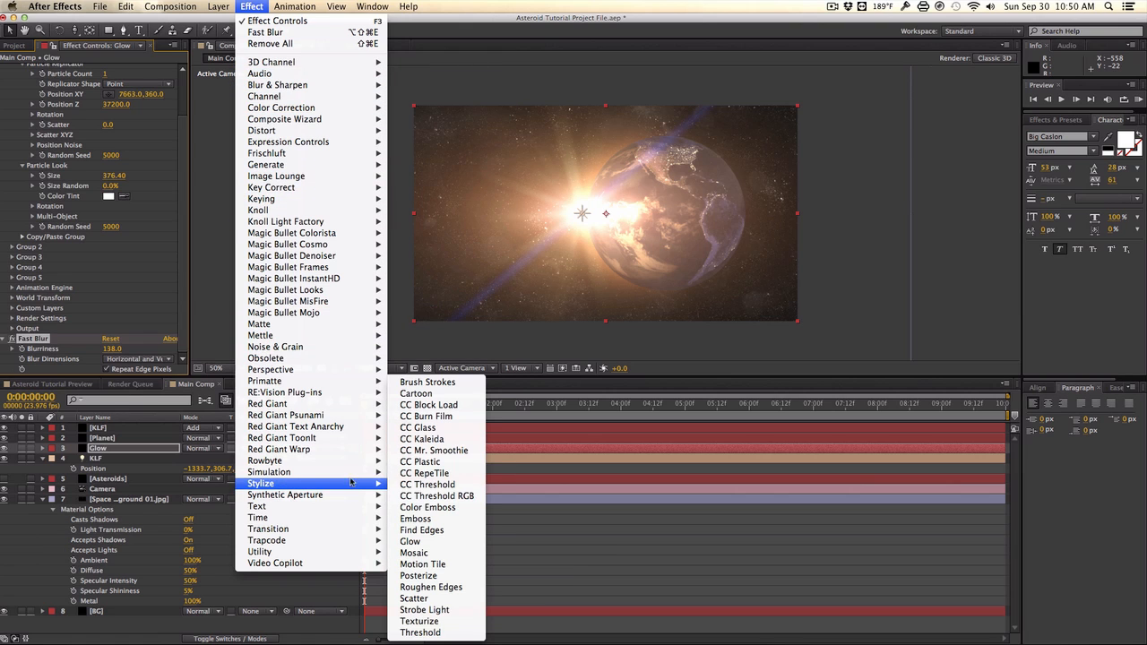
left_click(409, 541)
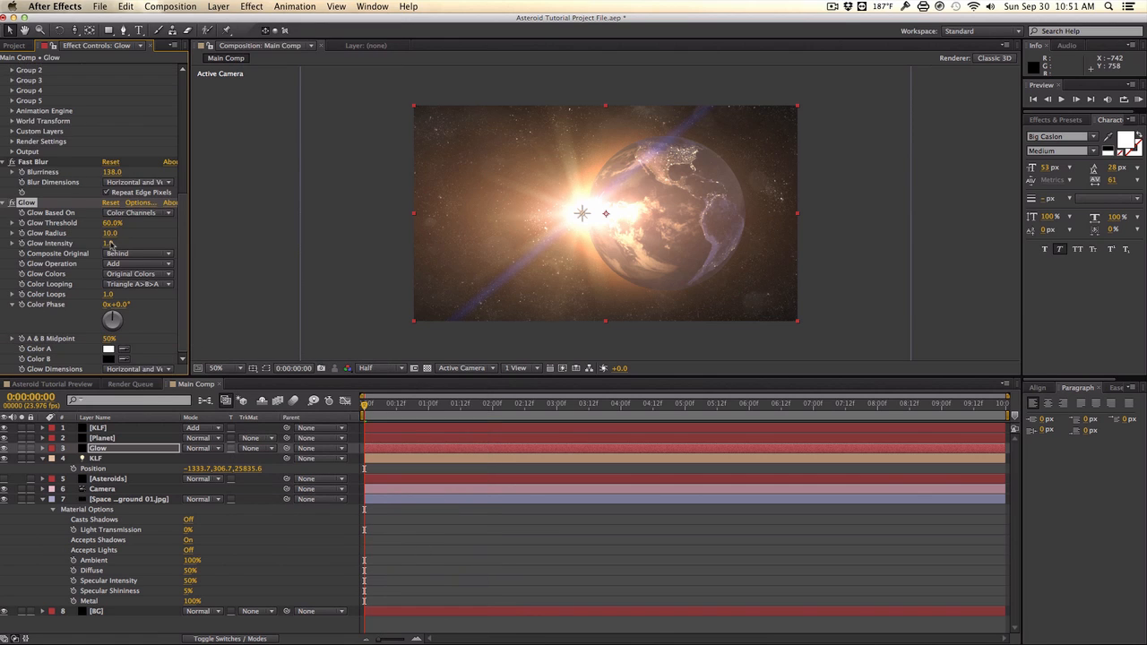
left_click_drag(107, 224, 25, 245)
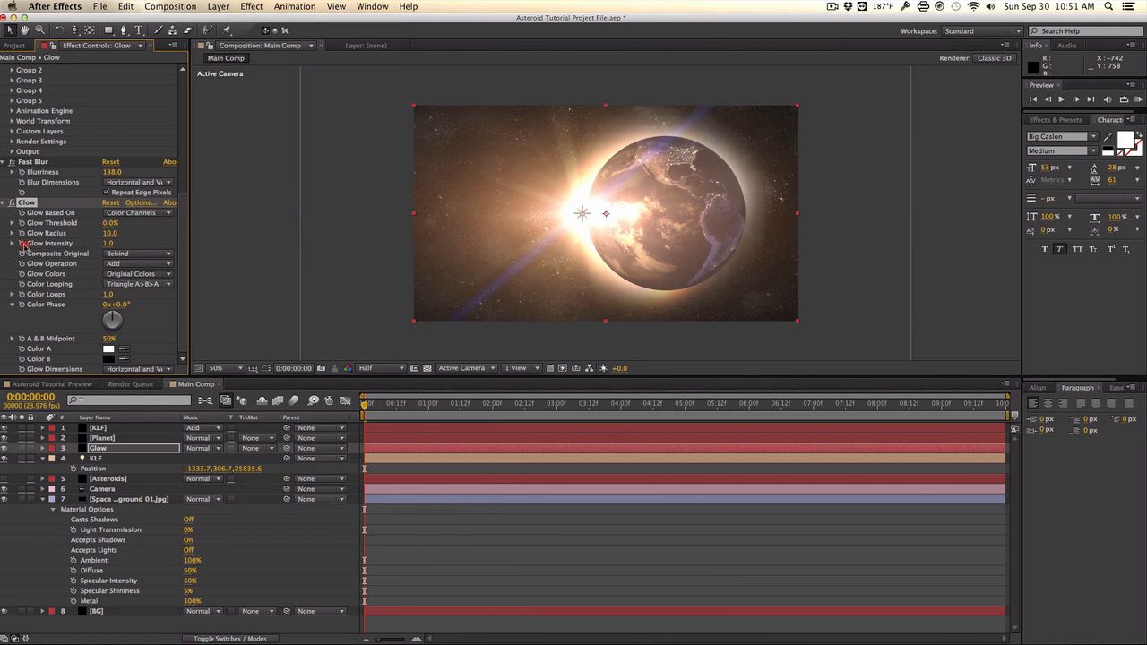
mouse_move(109, 246)
left_mouse_down()
mouse_move(70, 252)
mouse_move(105, 256)
left_mouse_up()
left_click(106, 255)
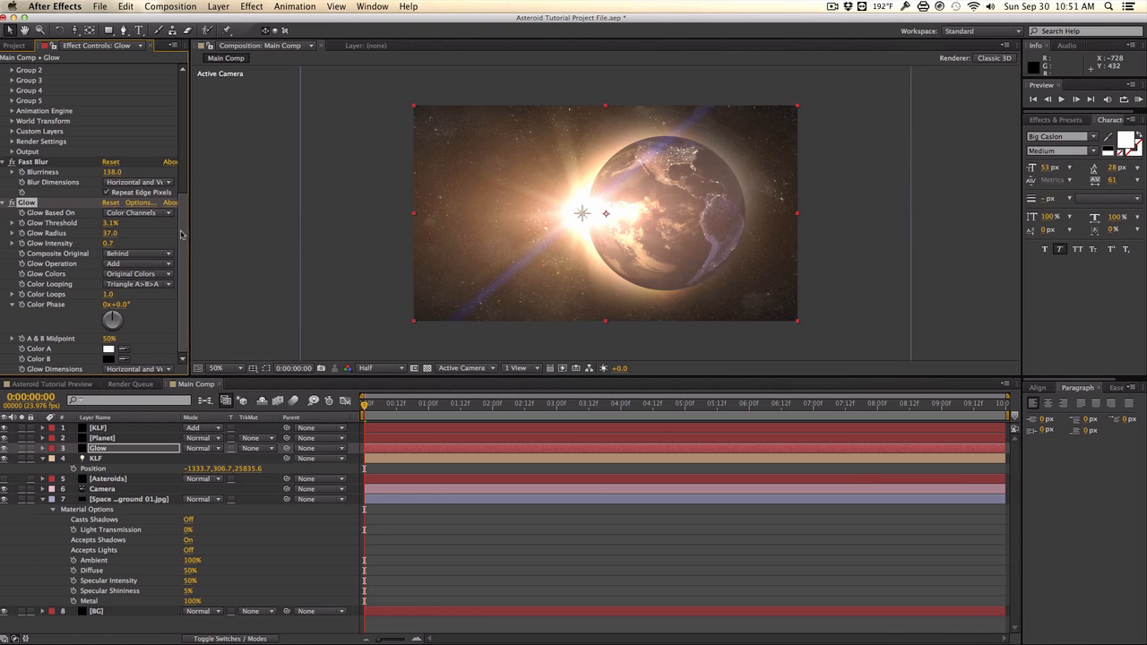
Add the Curves and Tint color correction effects to the Glow layer
left_click(251, 6)
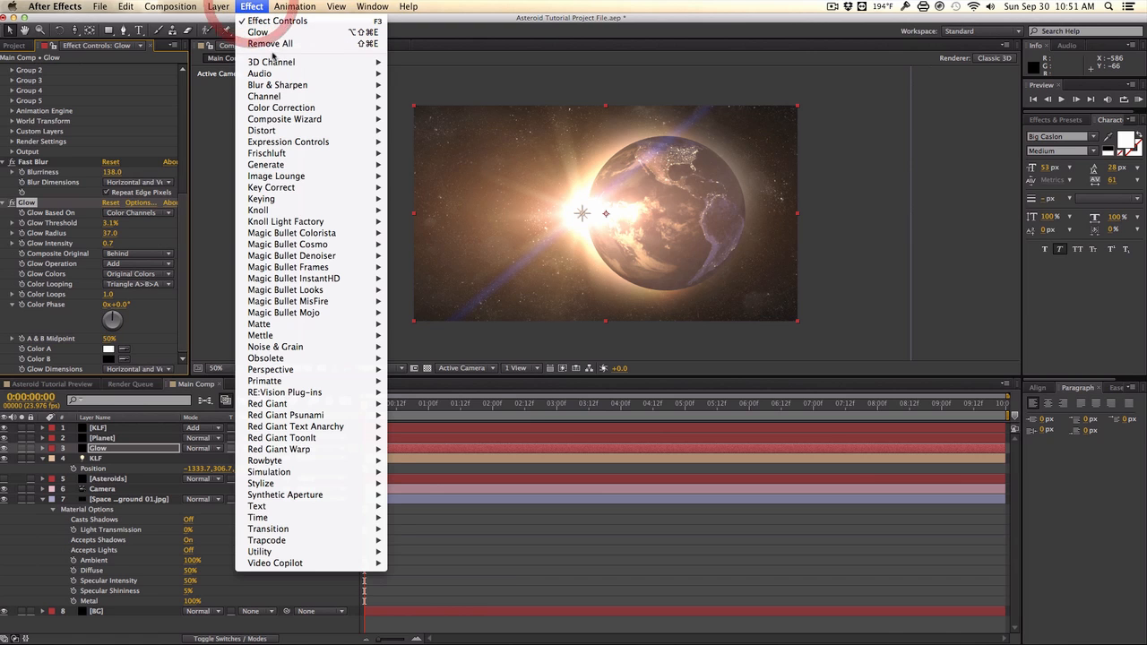
mouse_move(305, 107)
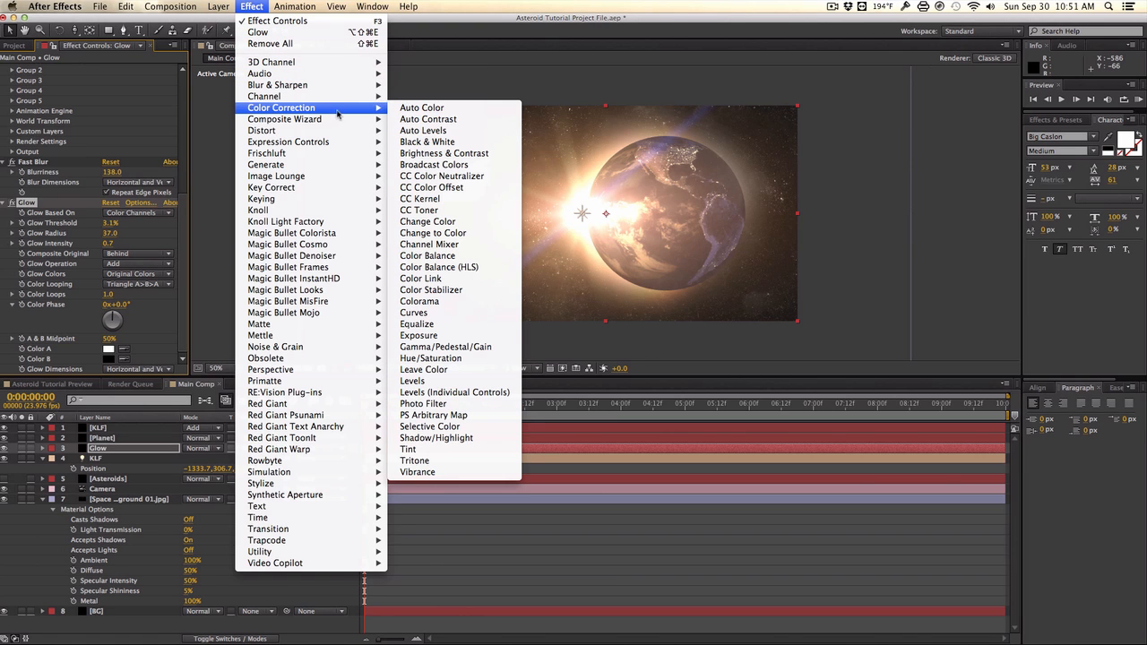
left_click(439, 311)
left_click(252, 6)
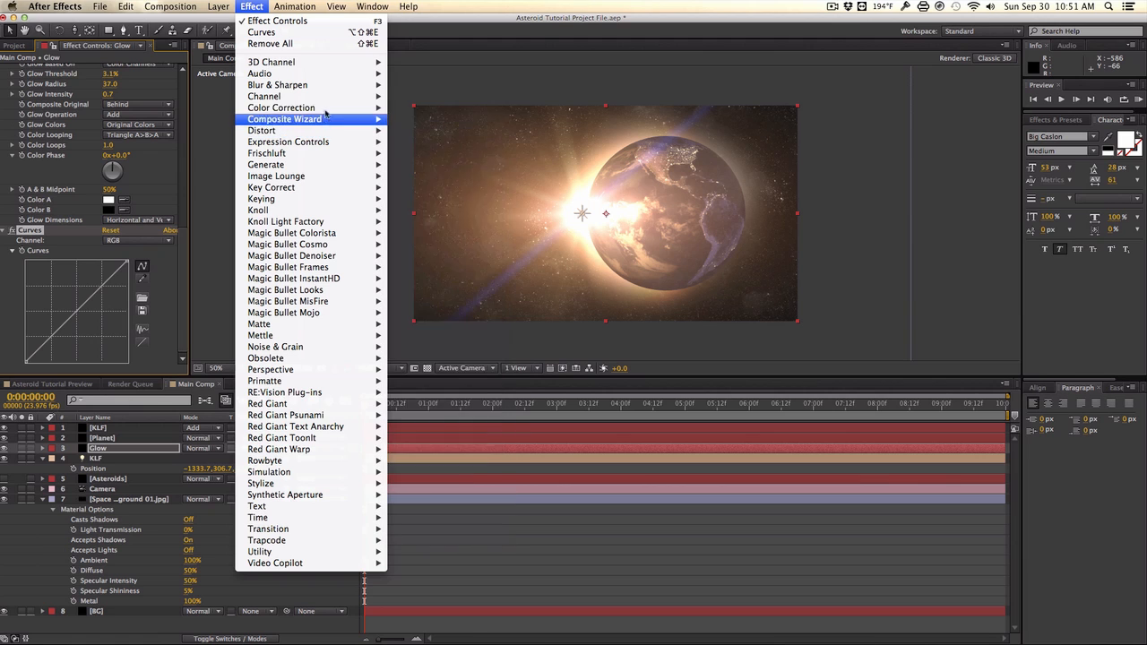
mouse_move(309, 107)
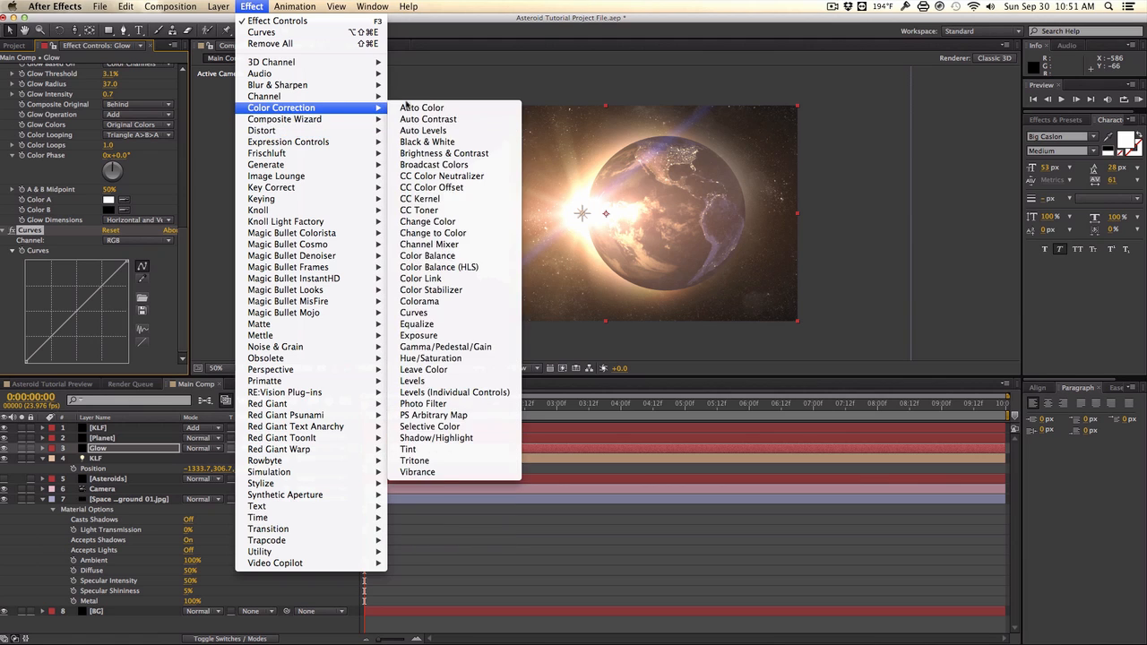
left_click(409, 448)
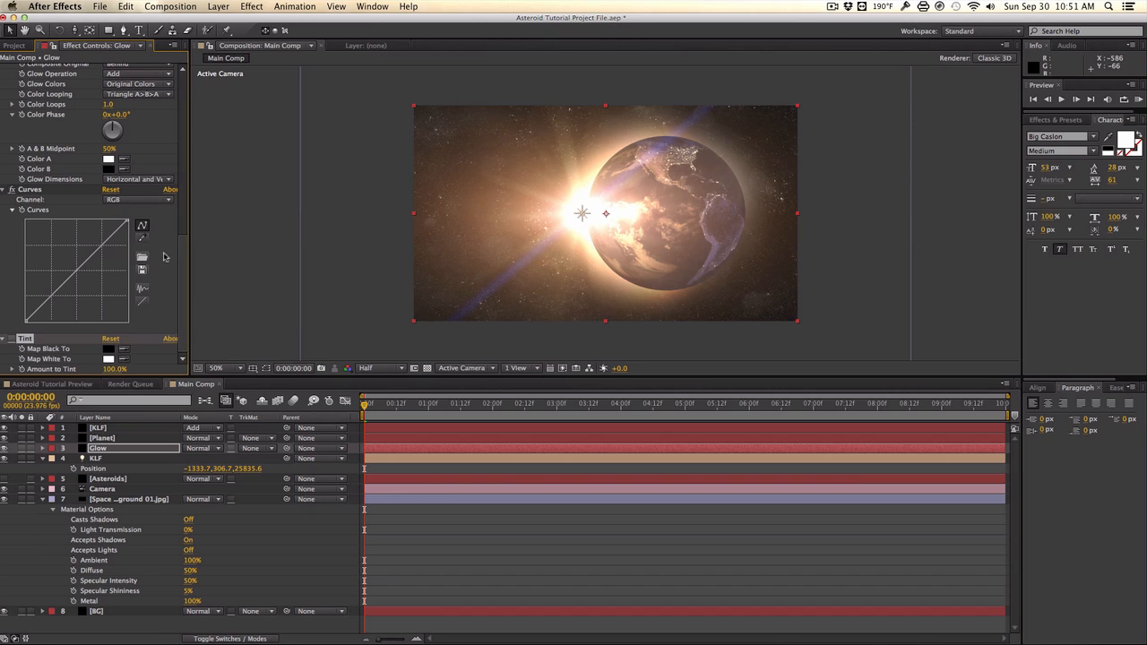
Lower the white end of the Glow layer's RGB curve slightly and raise the midtones of its Red curve
left_click(128, 225)
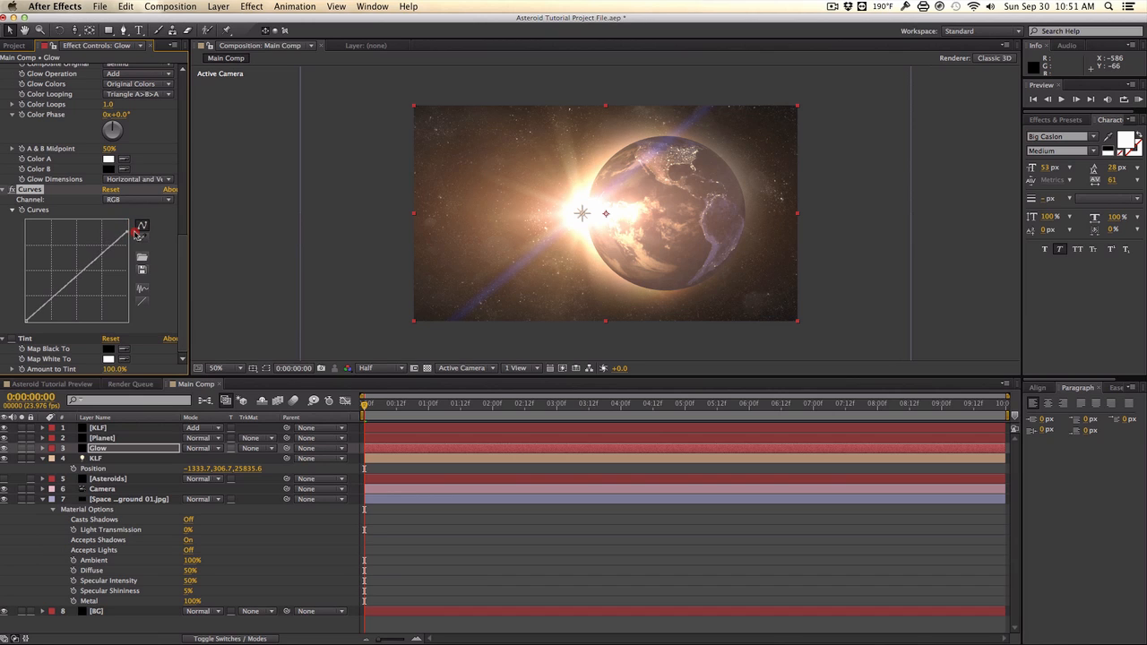
left_click_drag(56, 300, 73, 265)
left_click(138, 199)
left_click(139, 224)
Fine-tune the Glow layer's Blue and Green curves, raising the green midtones slightly, and enable its Tint effect with the amount at 27%
left_click(122, 205)
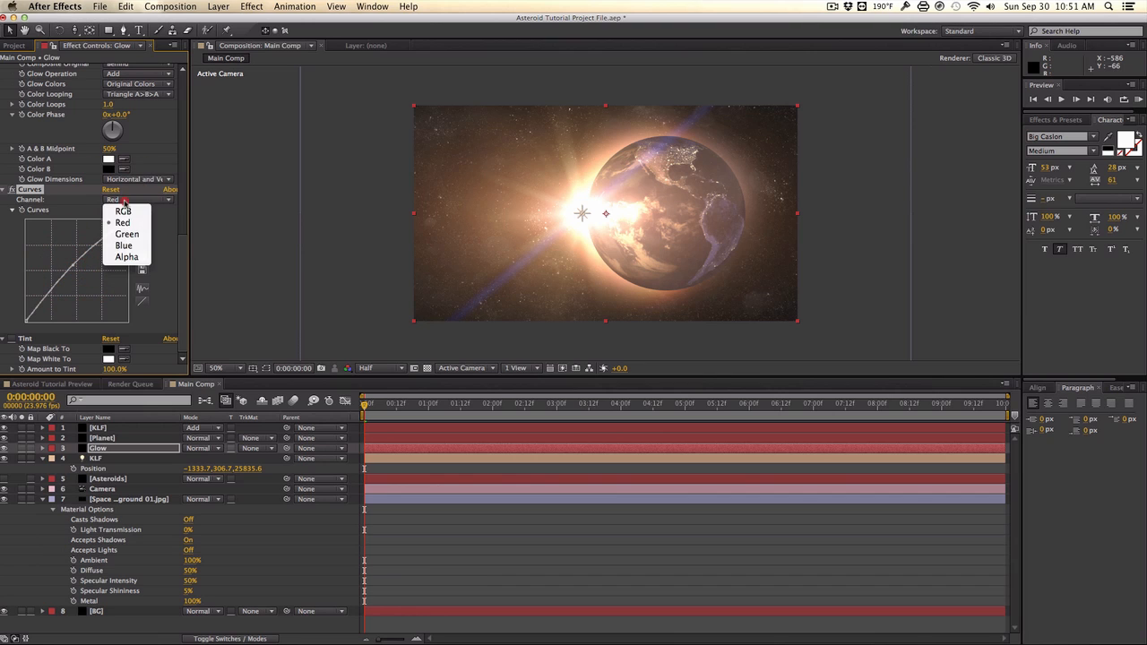
left_click(121, 243)
left_click_drag(83, 268, 77, 267)
left_click(122, 199)
left_click(117, 235)
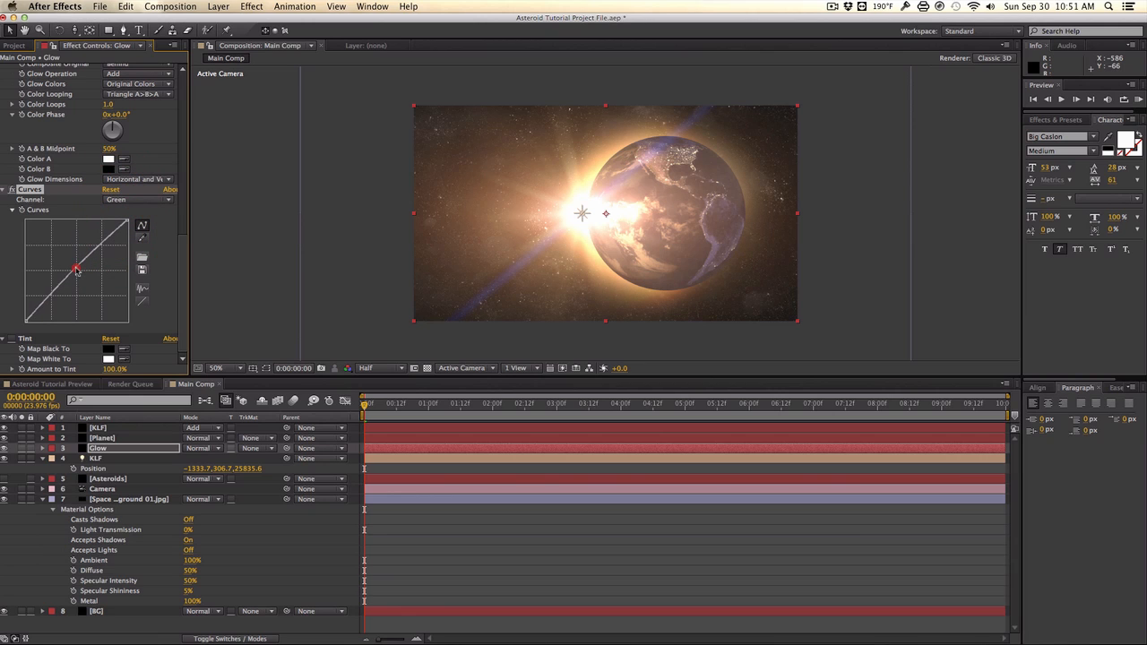
left_click(14, 339)
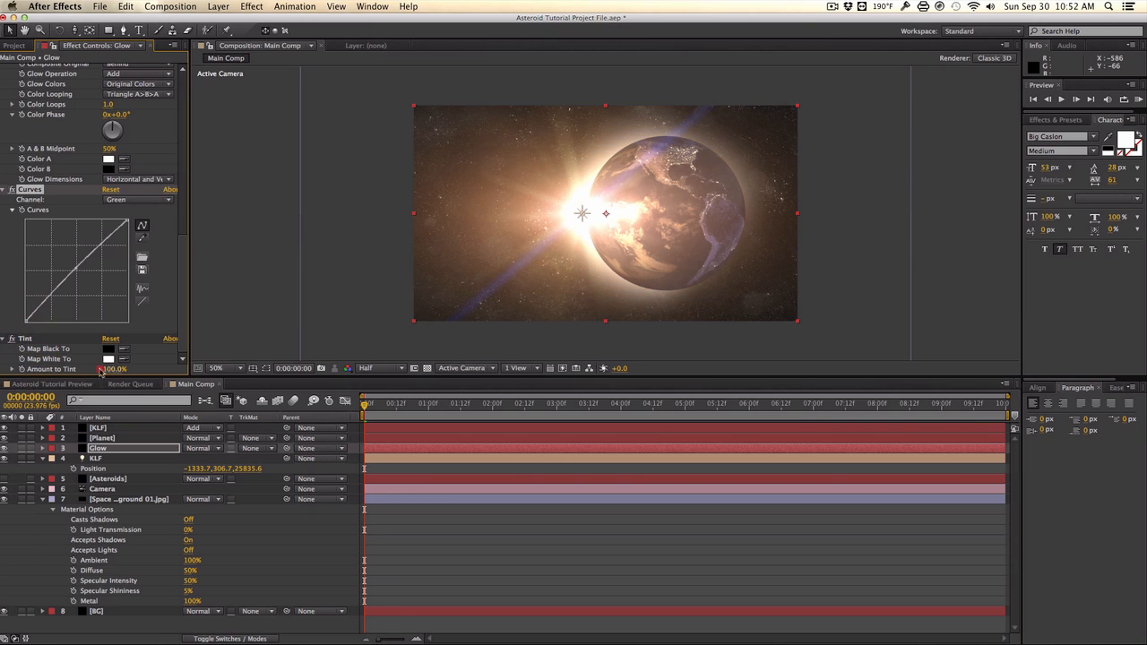
left_click_drag(101, 369, 64, 376)
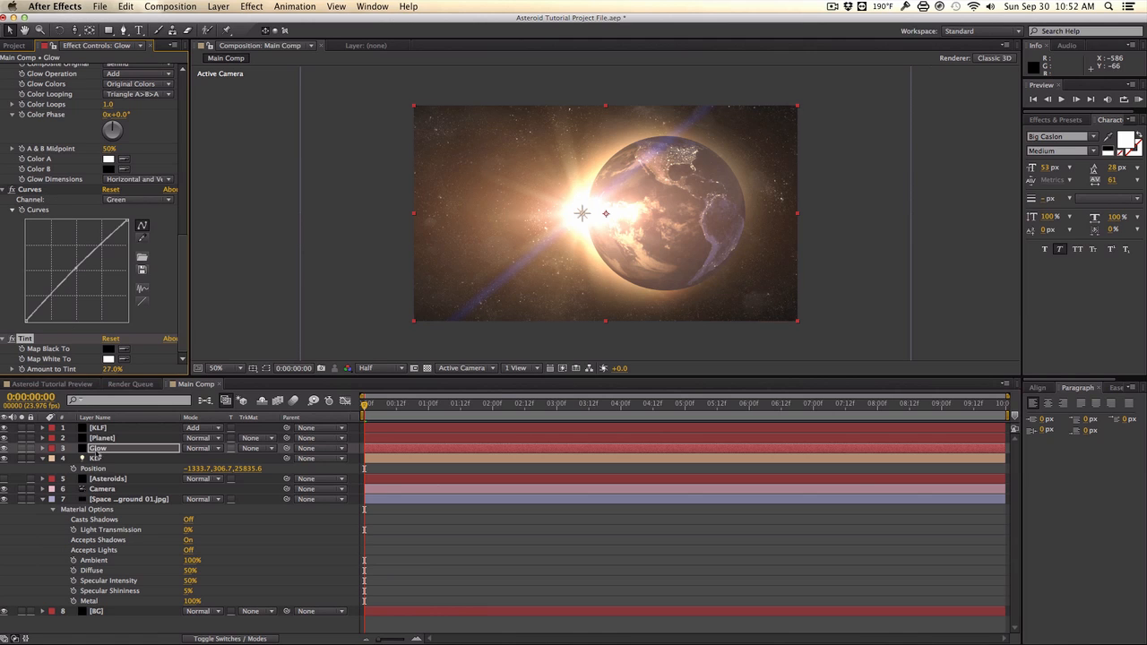
Apply Tint and Curves to the Planet layer and move Curves above Tint in the effect order
left_click(100, 438)
left_click(252, 6)
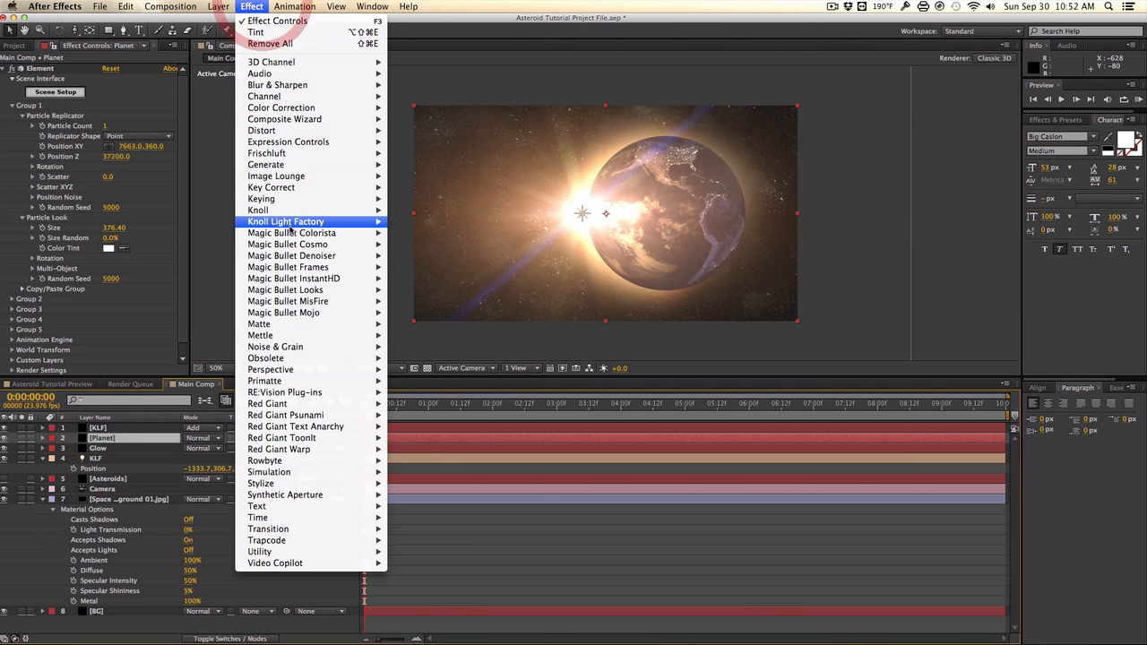
left_click(307, 33)
left_click(252, 6)
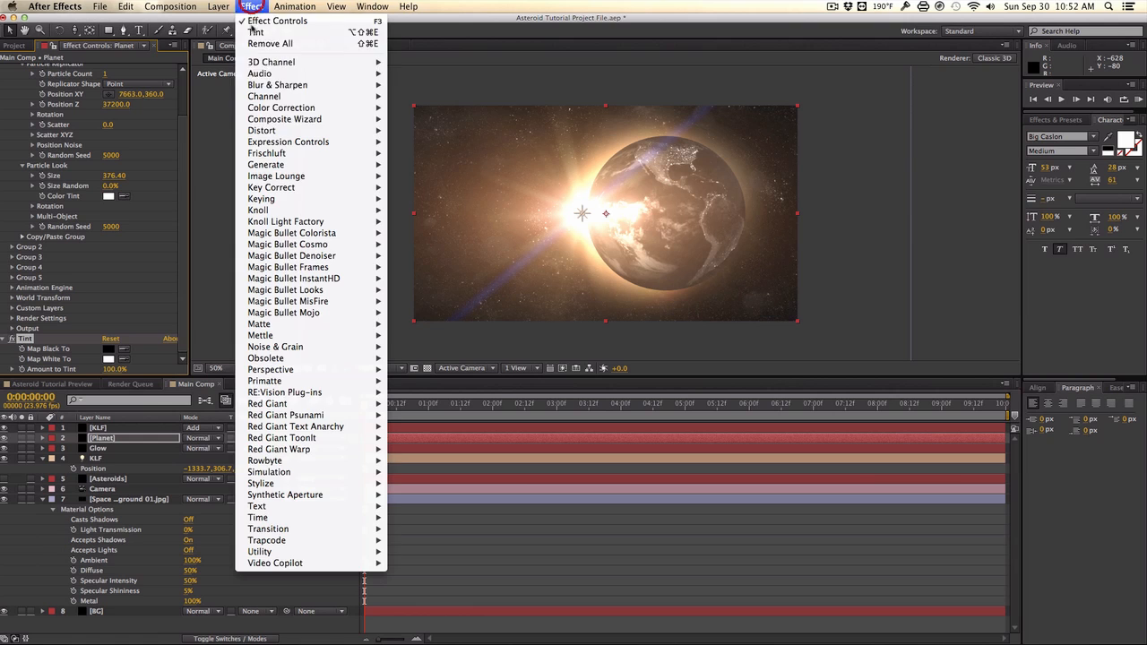
mouse_move(358, 108)
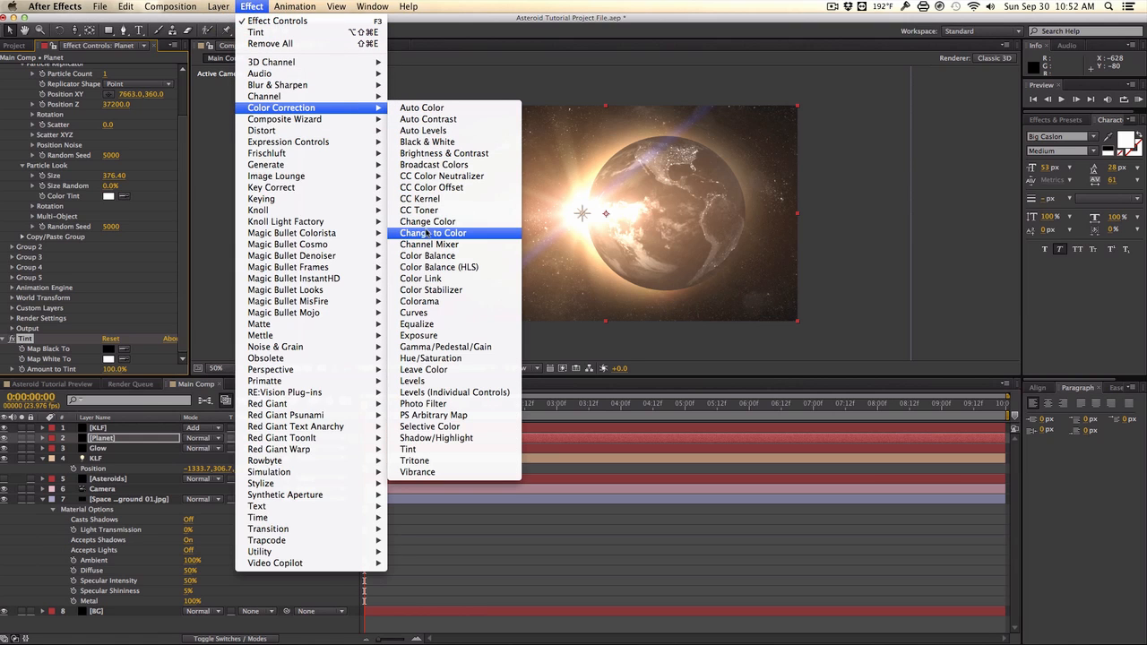
left_click(428, 313)
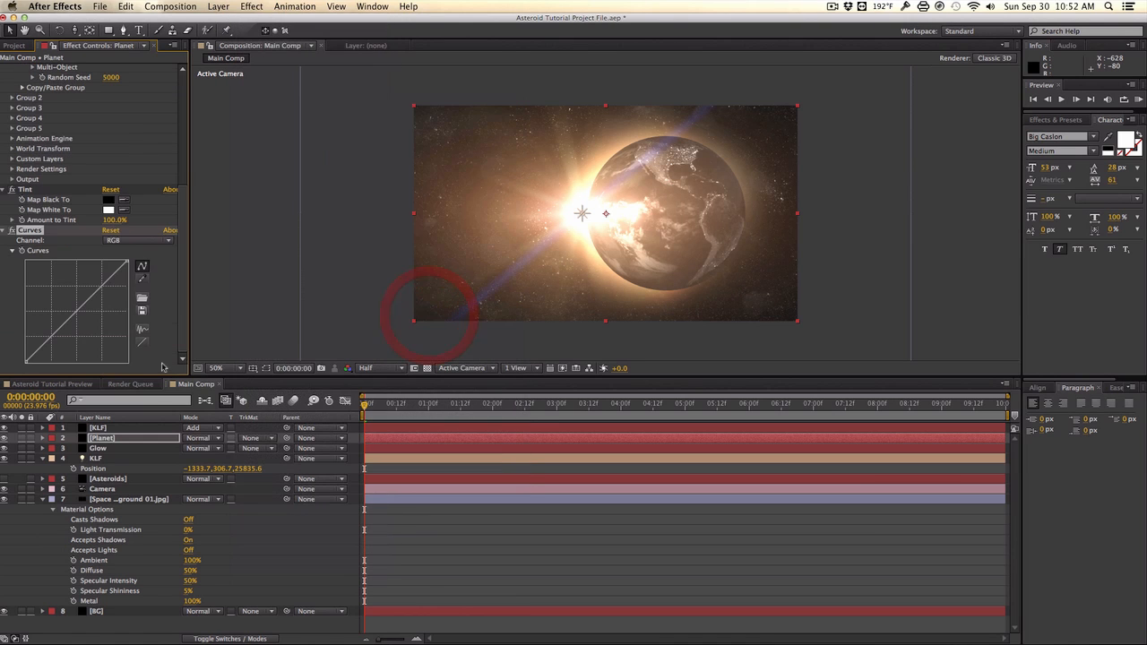
left_click_drag(32, 226, 31, 187)
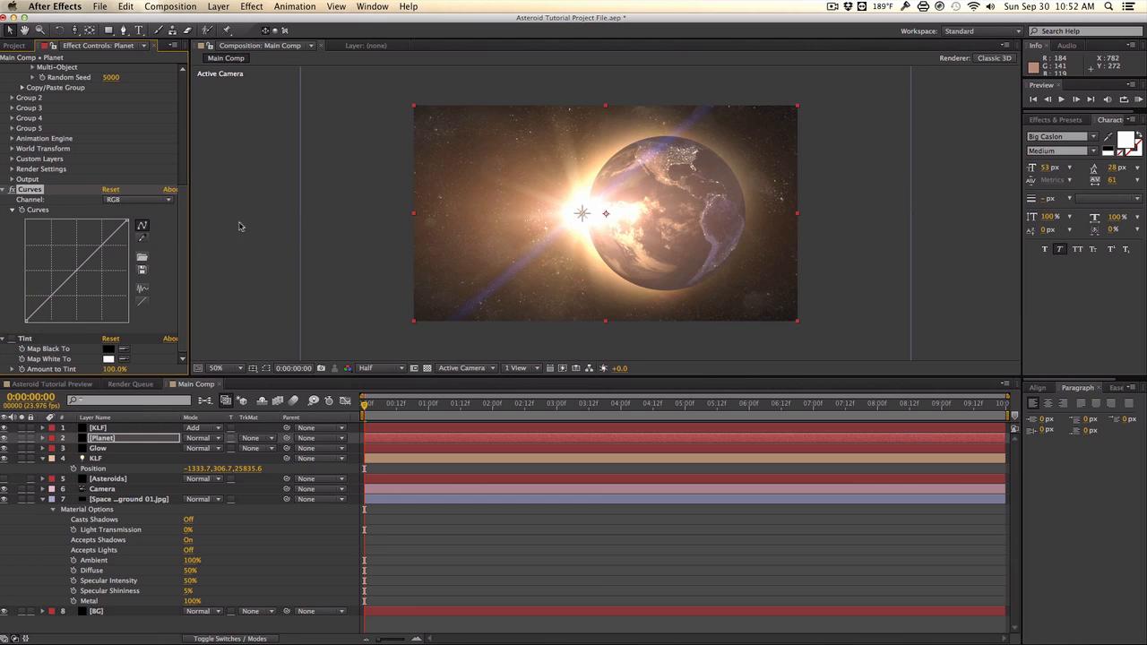
Shape the Planet layer's RGB curve into a gentle S with its white end lowered slightly
left_click_drag(96, 251, 94, 246)
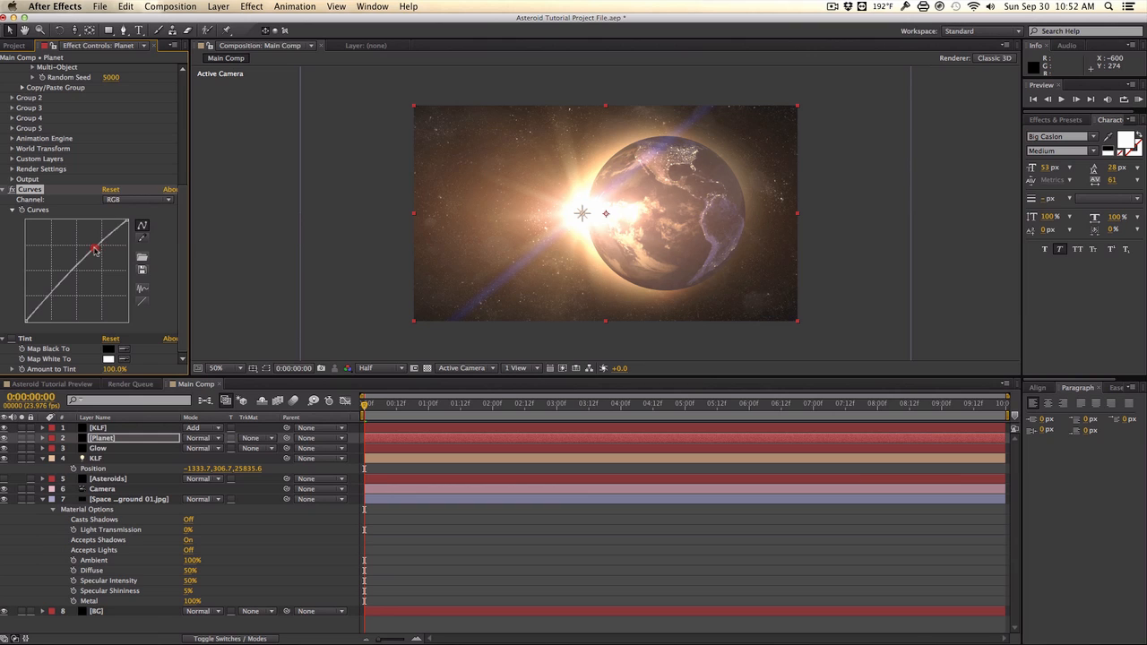
left_click_drag(55, 296, 55, 297)
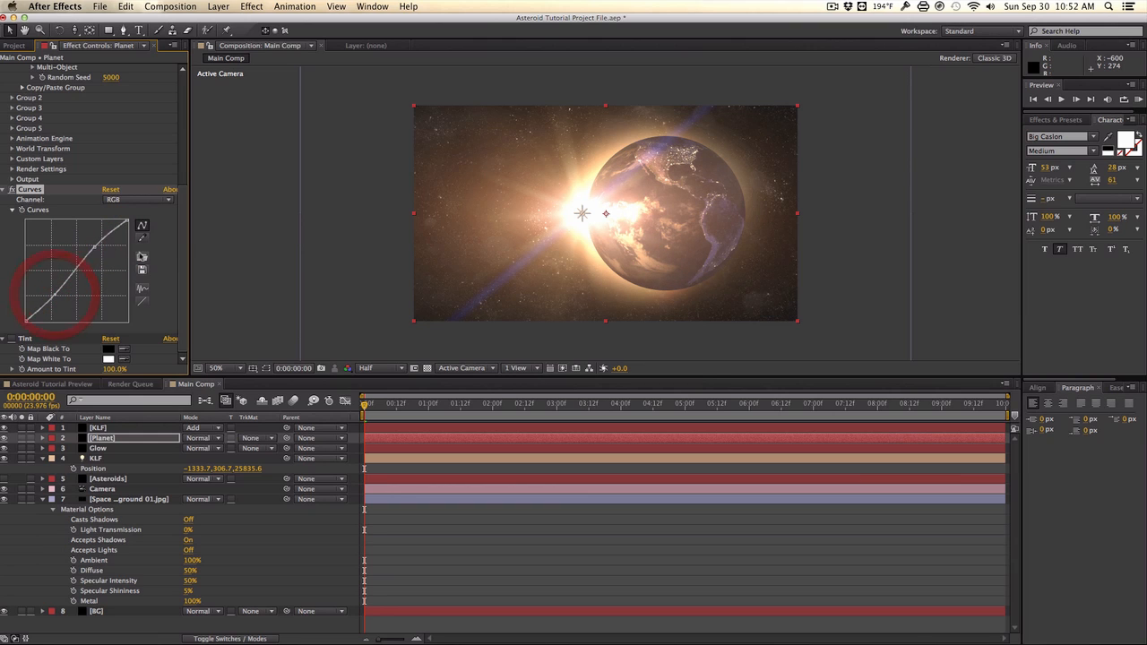
left_click(130, 225)
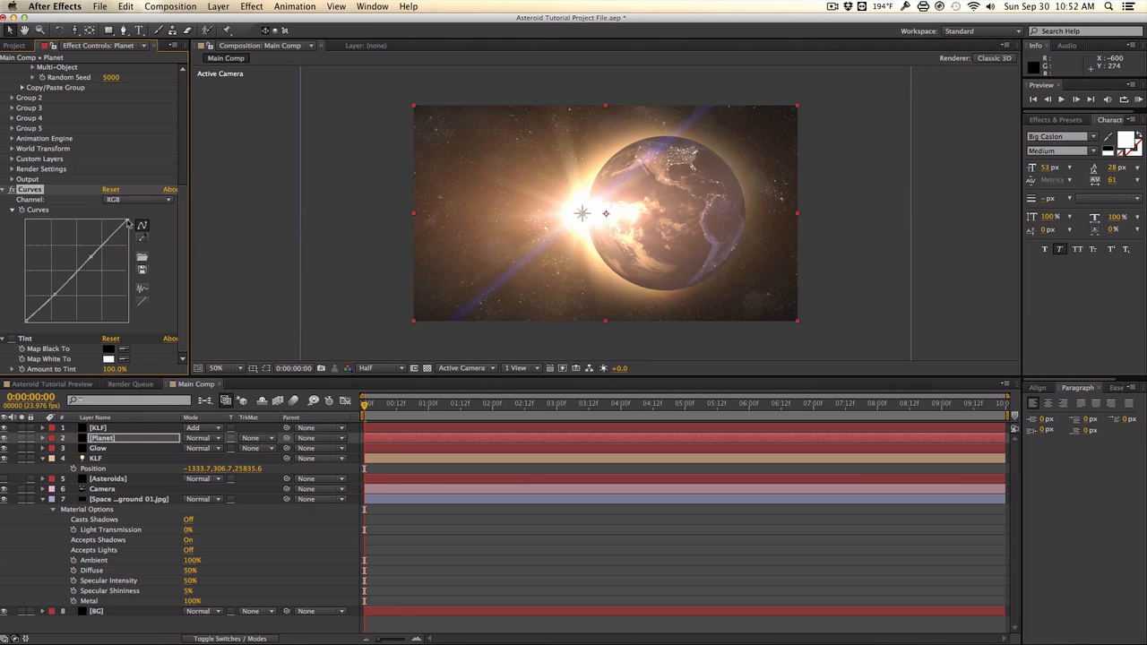
left_click_drag(130, 225, 134, 231)
left_click_drag(91, 260, 90, 262)
left_click_drag(57, 297, 90, 261)
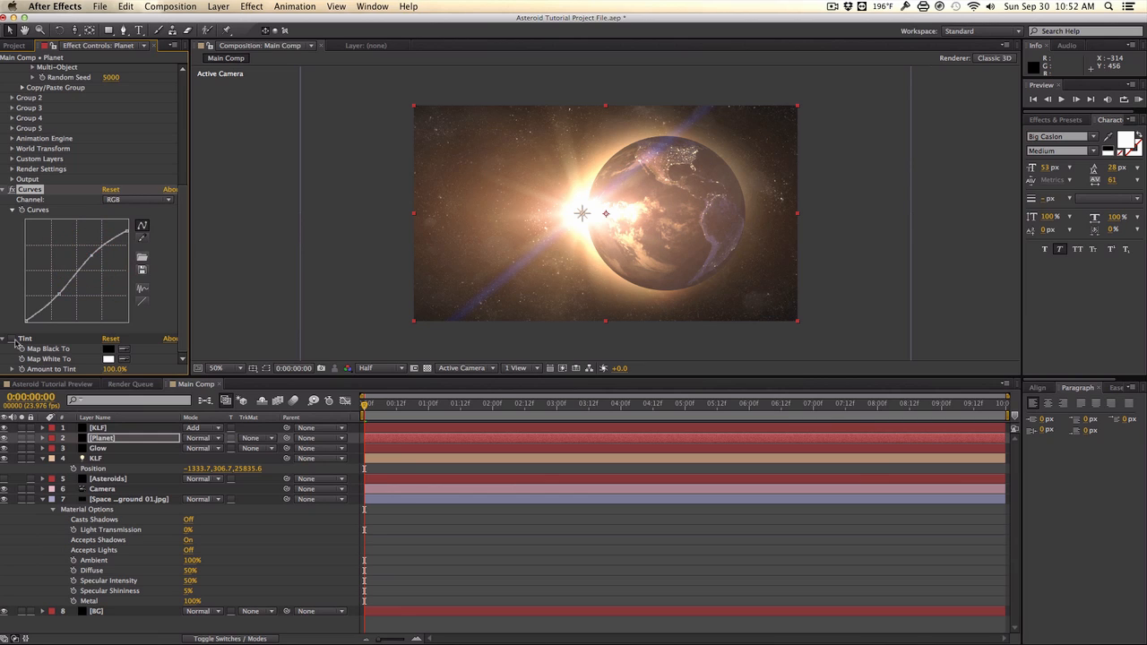
Enable the Planet layer's Tint effect and set its amount to 41%
left_click(15, 340)
left_click(108, 369)
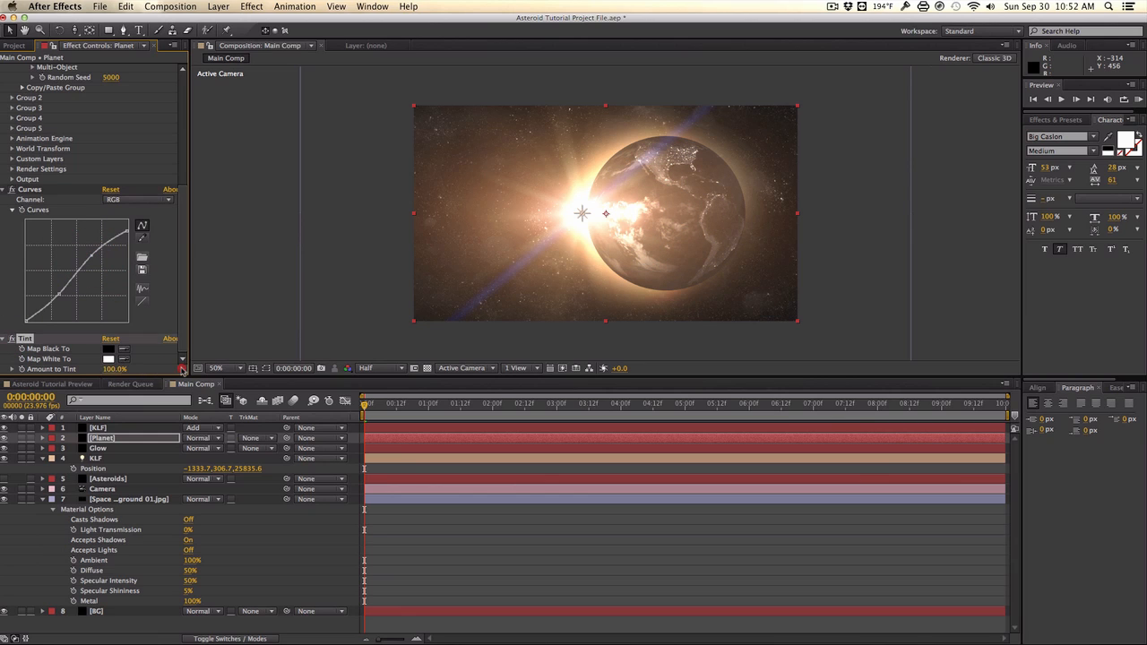
left_click_drag(33, 368, 63, 370)
left_click_drag(58, 369, 55, 368)
Lower the Planet layer's Blue curve midtones slightly and raise its Green curve midtones slightly
left_click(134, 199)
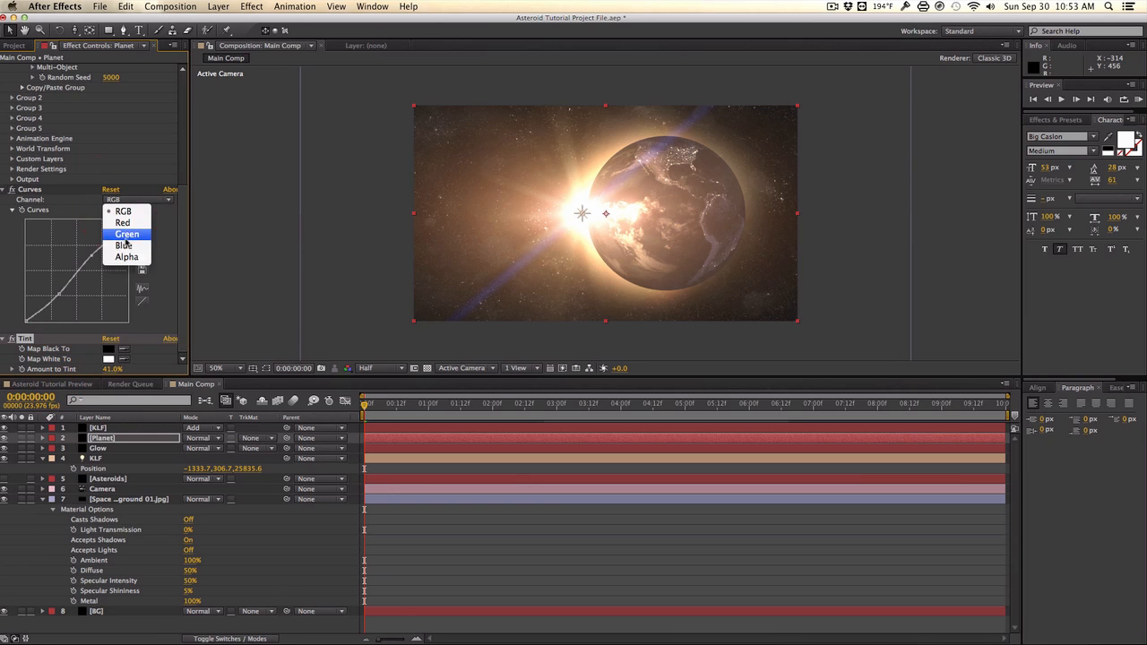
left_click(124, 244)
left_click_drag(75, 274, 80, 261)
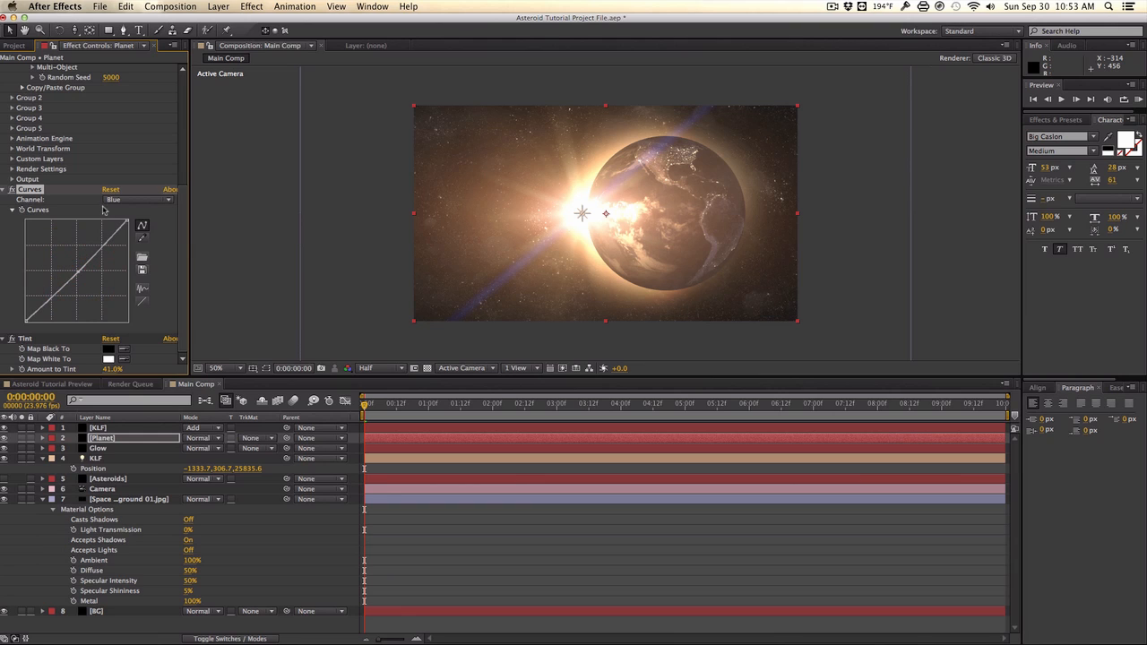
left_click(105, 200)
left_click(113, 237)
left_click_drag(74, 272, 72, 270)
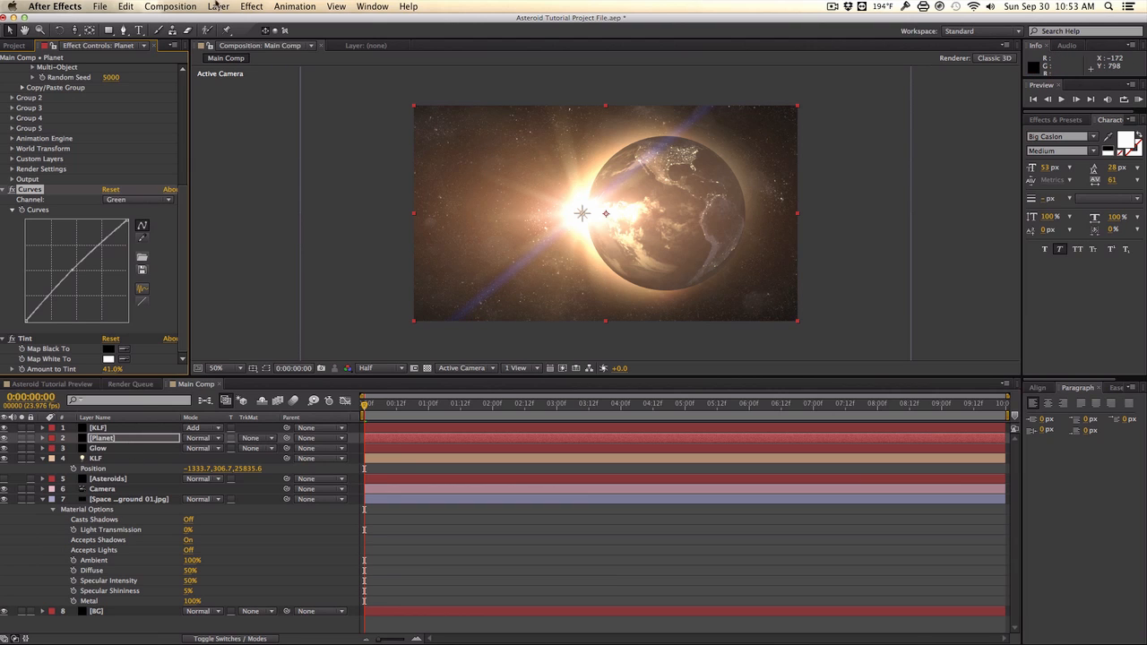
Create a black 1280 x 720 solid layer named Smoke Atmosphere
left_click(217, 6)
mouse_move(228, 20)
left_click(405, 35)
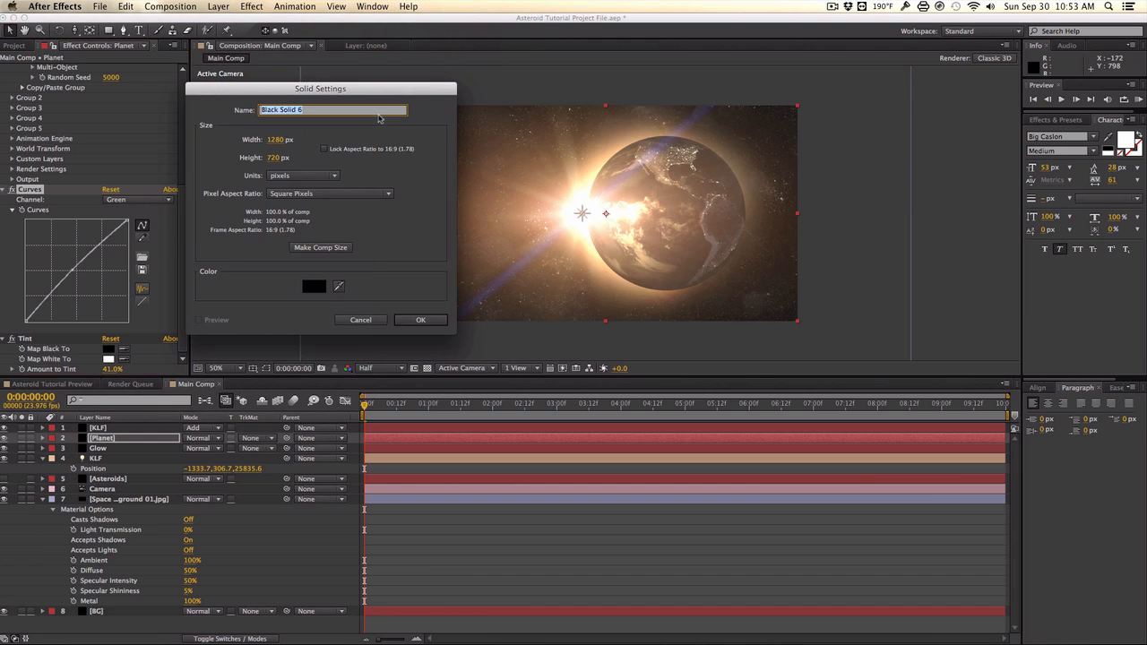
type("Smoke Atmosphere")
key("Return")
Search the effects for "fractal" and apply Fractal Noise to the Smoke Atmosphere layer
left_click(252, 7)
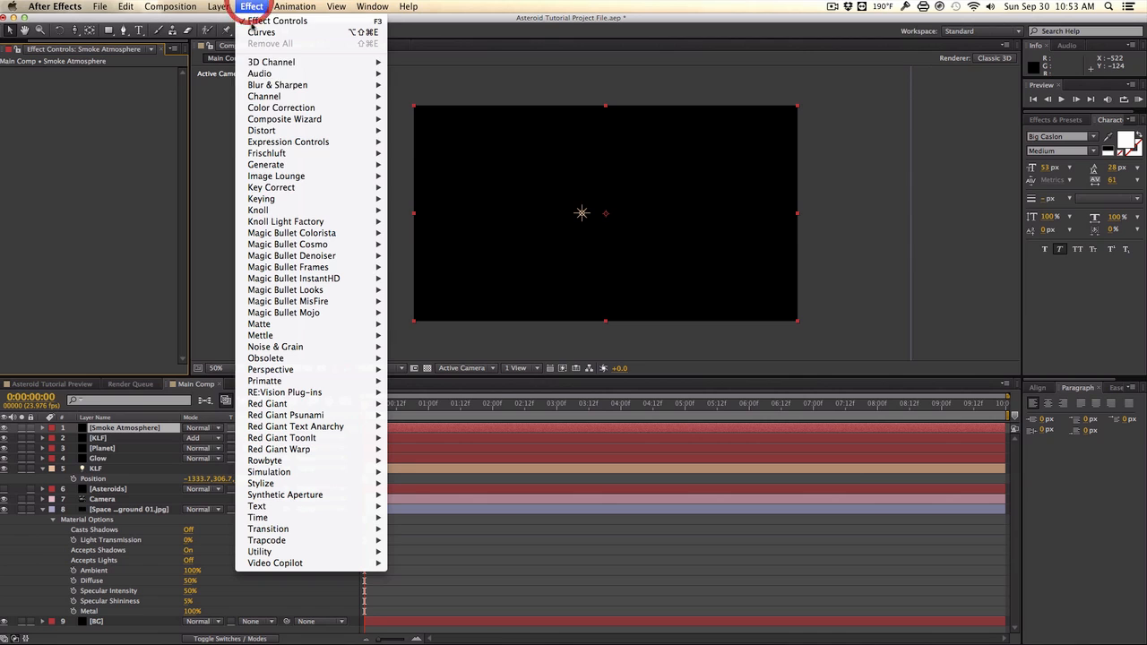
mouse_move(342, 391)
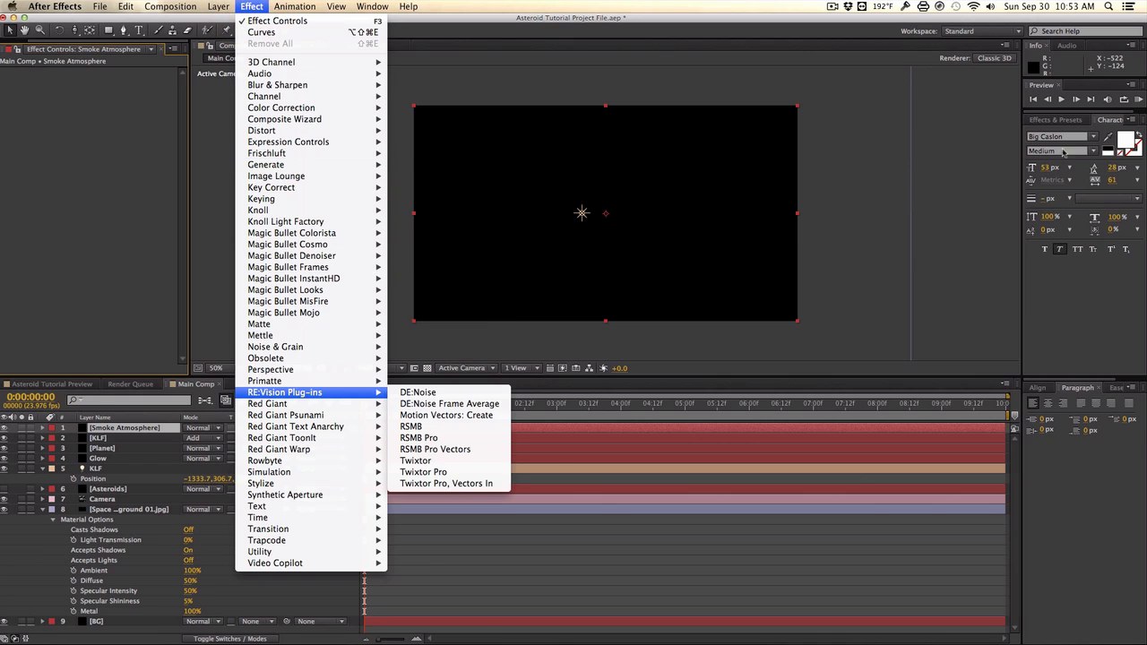
left_click(1046, 122)
left_click(1050, 120)
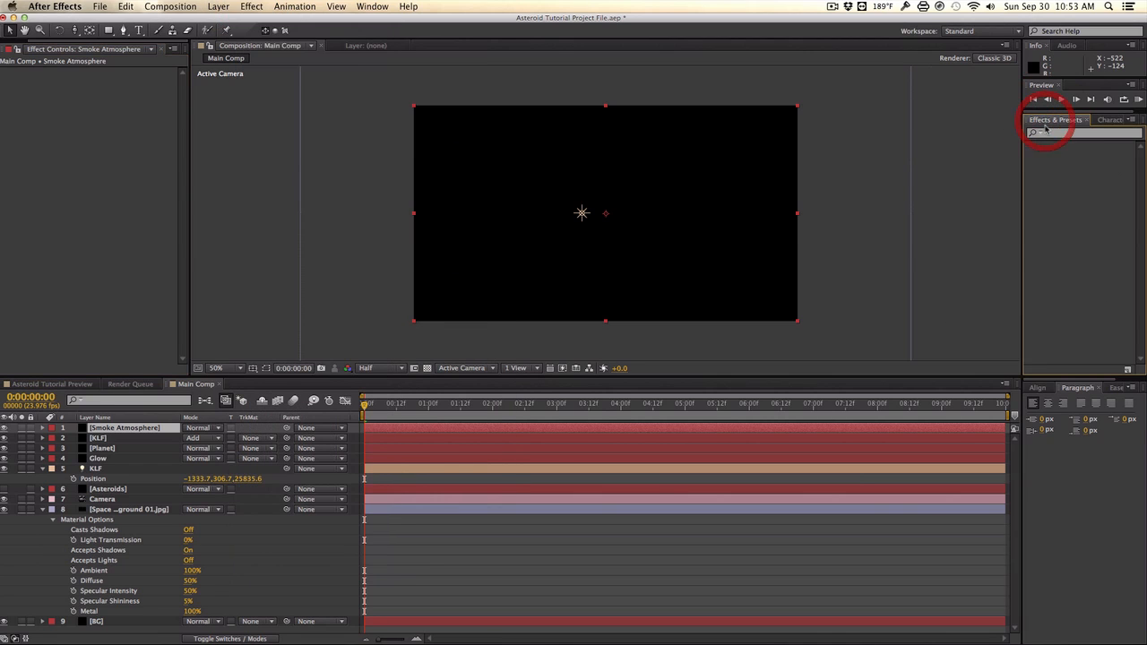
left_click(1046, 132)
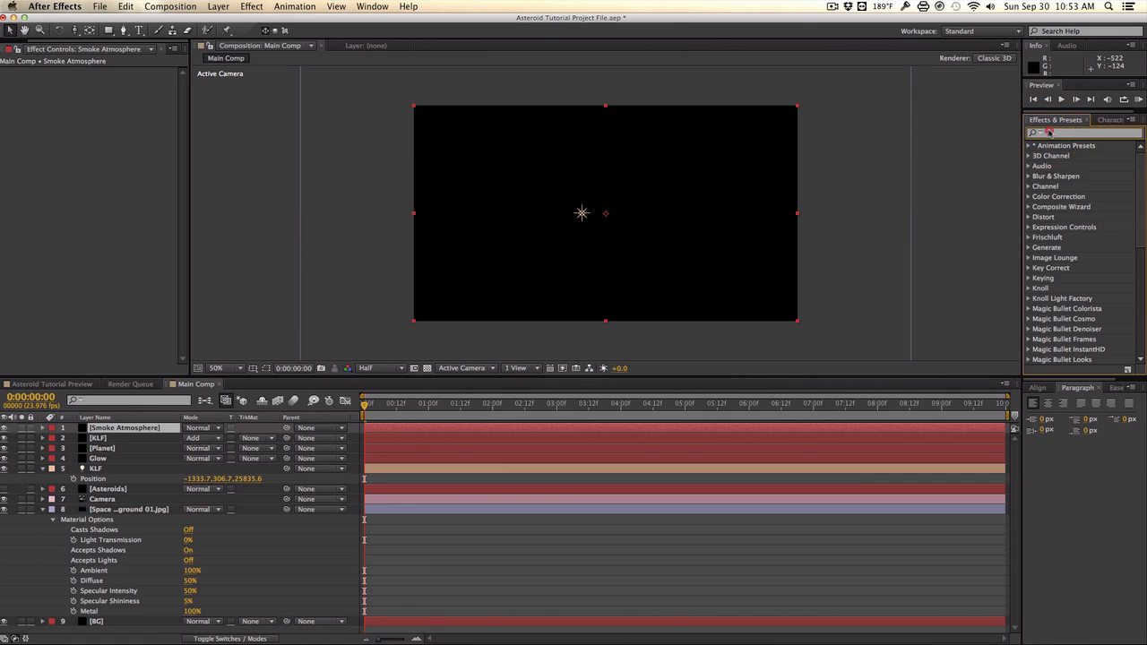
type("fractal")
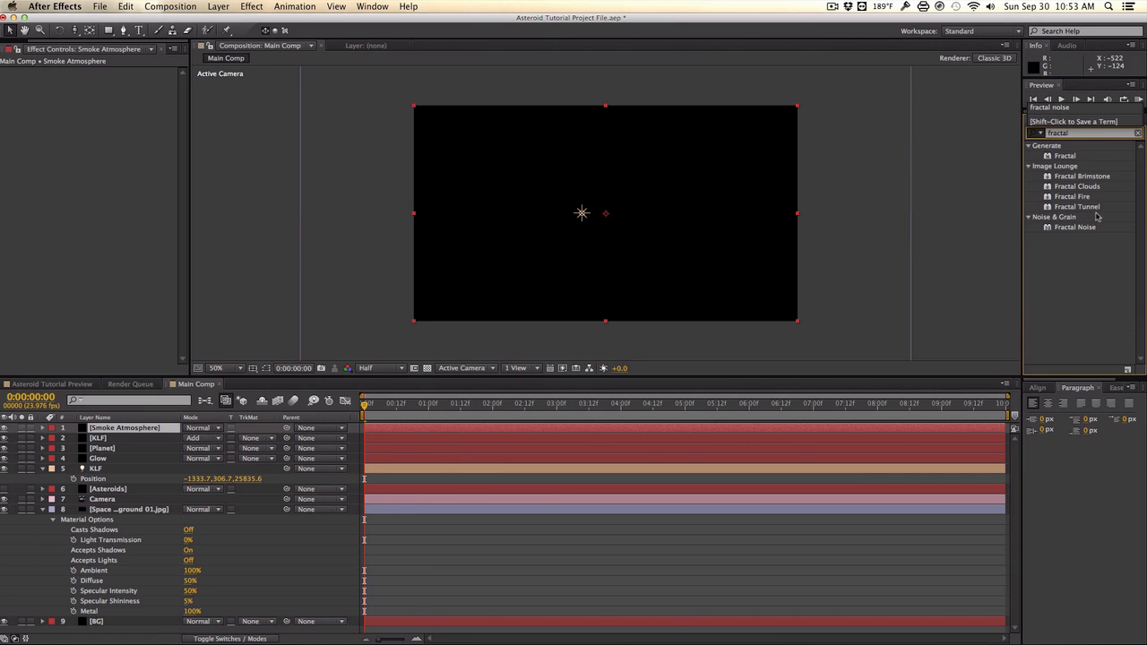
left_click_drag(1075, 228, 169, 431)
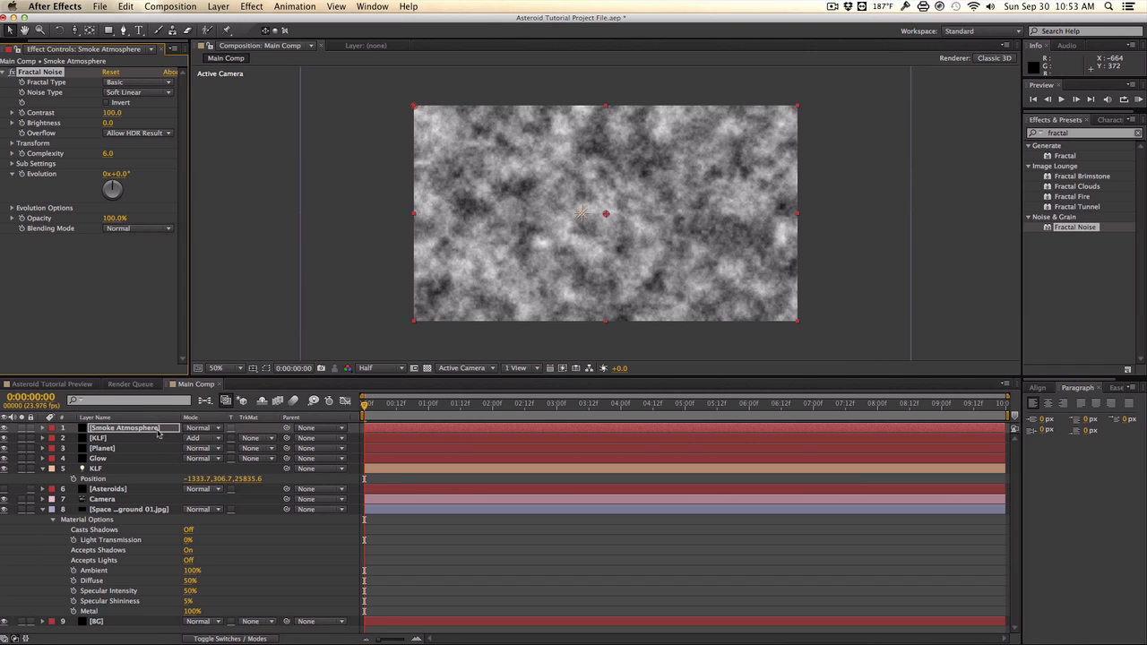
Move the Smoke Atmosphere layer between Planet and Glow and set its blending mode to Soft Light
left_click_drag(160, 431, 171, 457)
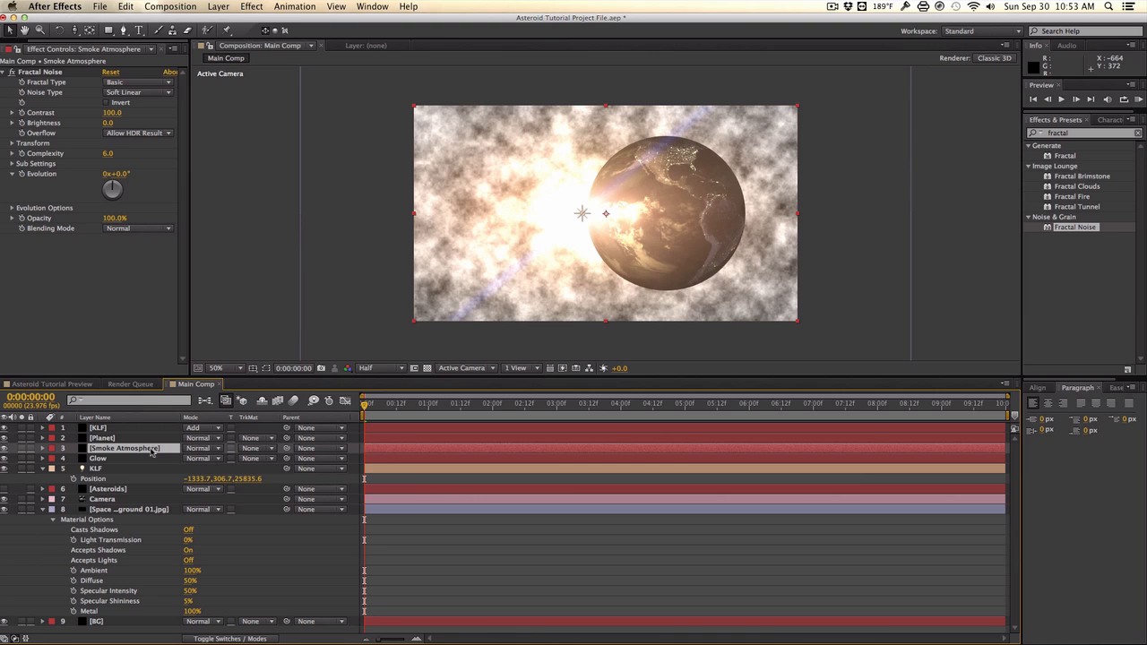
left_click(198, 449)
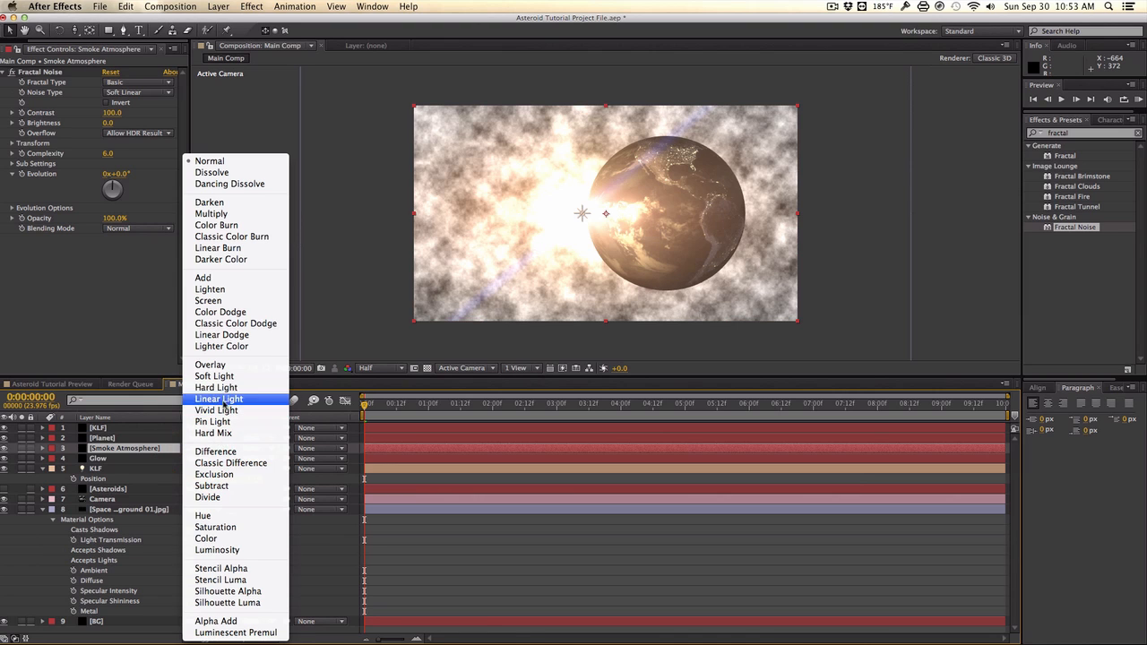
left_click(224, 380)
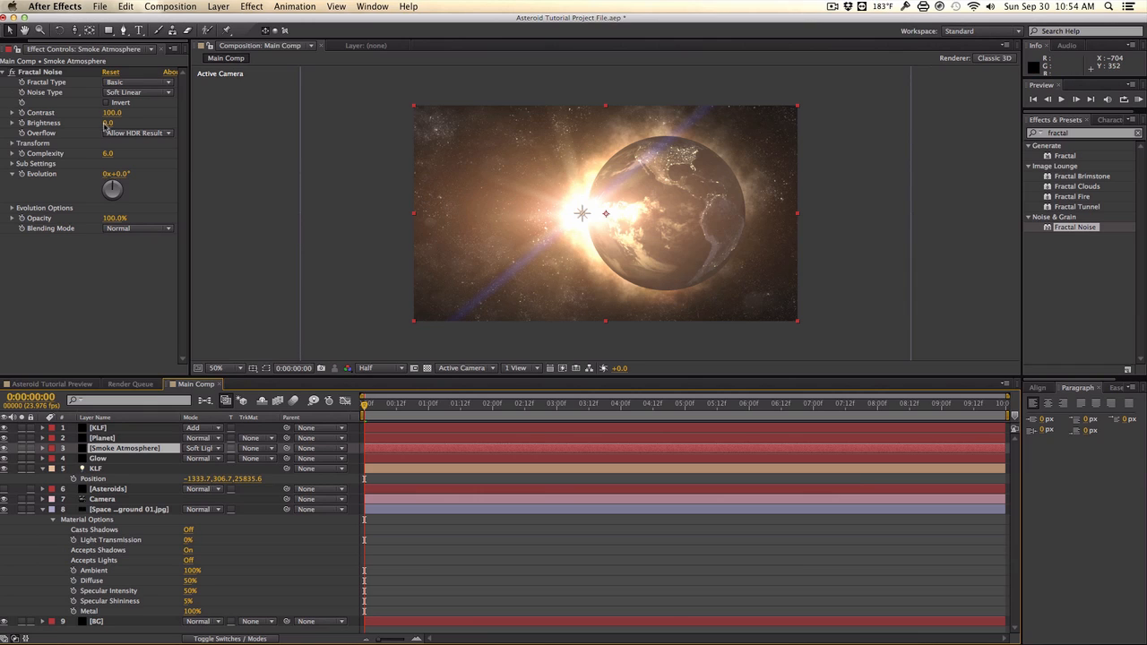
Set the Fractal Noise contrast to 59 and its fractal type to Dynamic Twist, after trying Turbulent Smooth
left_click_drag(118, 114, 106, 114)
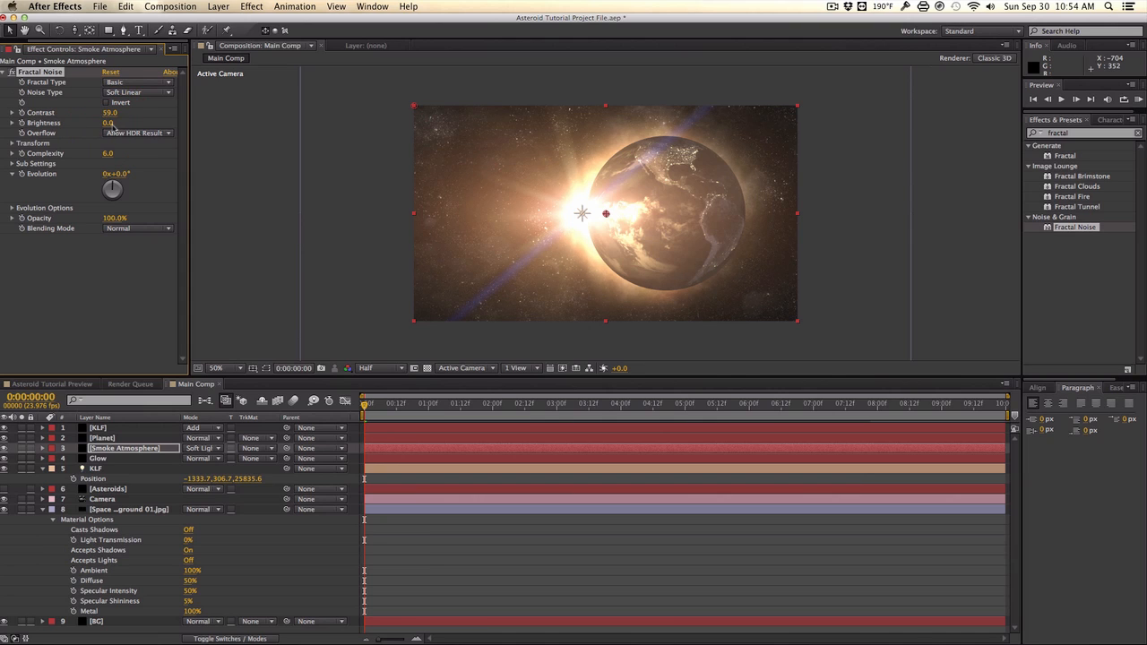
left_click(148, 84)
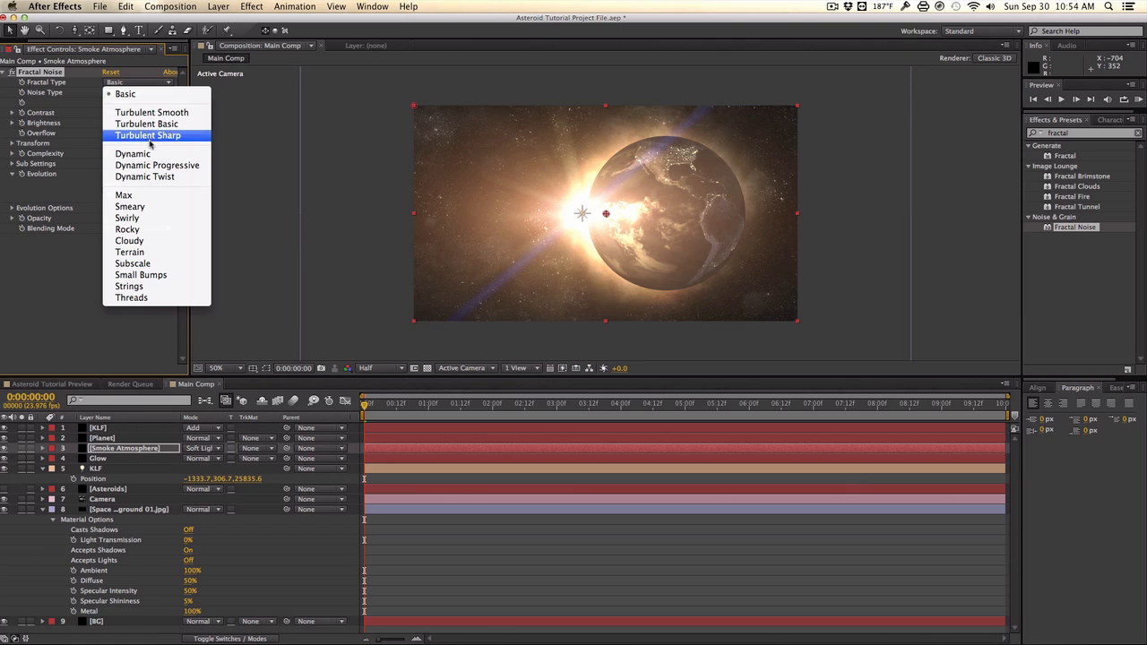
left_click(149, 113)
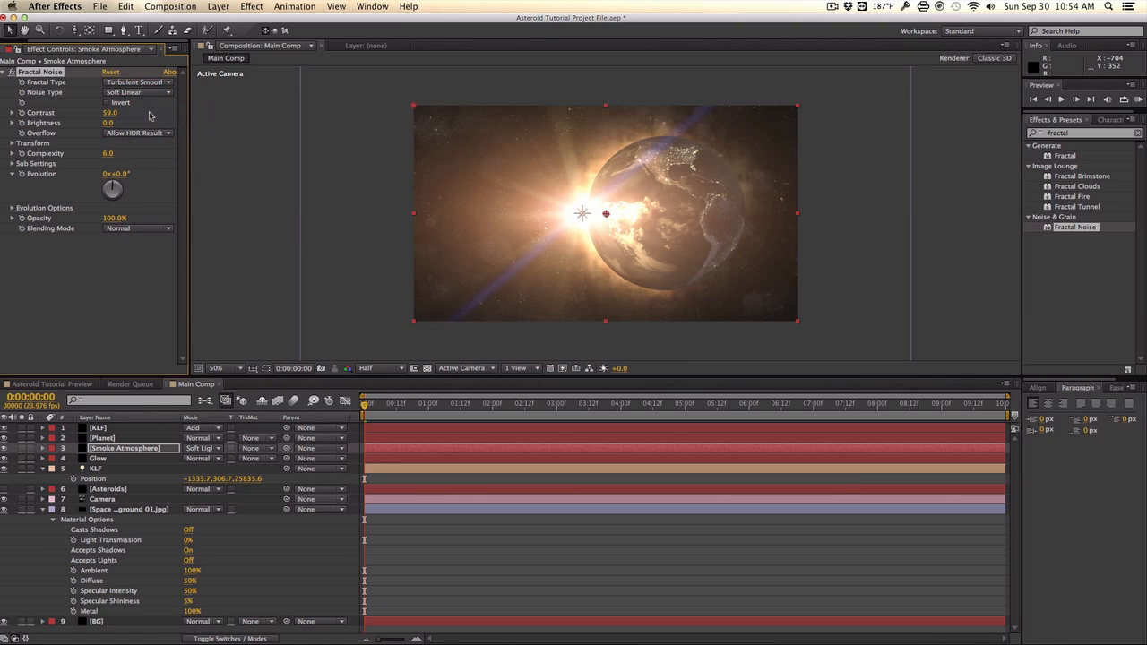
left_click(147, 82)
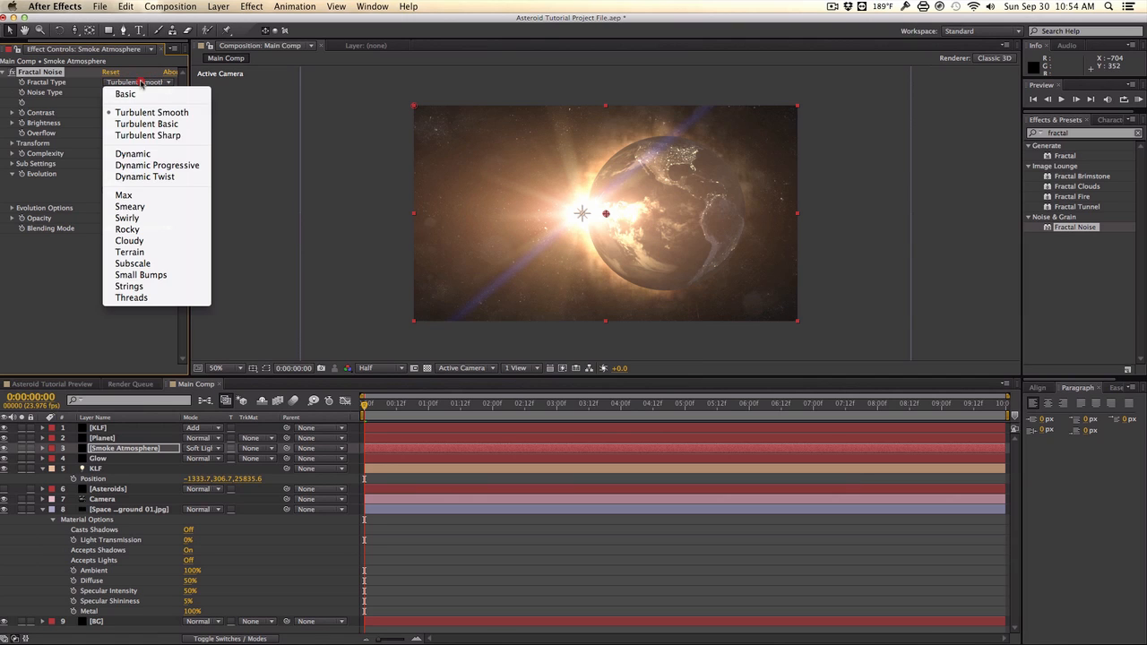
left_click(136, 176)
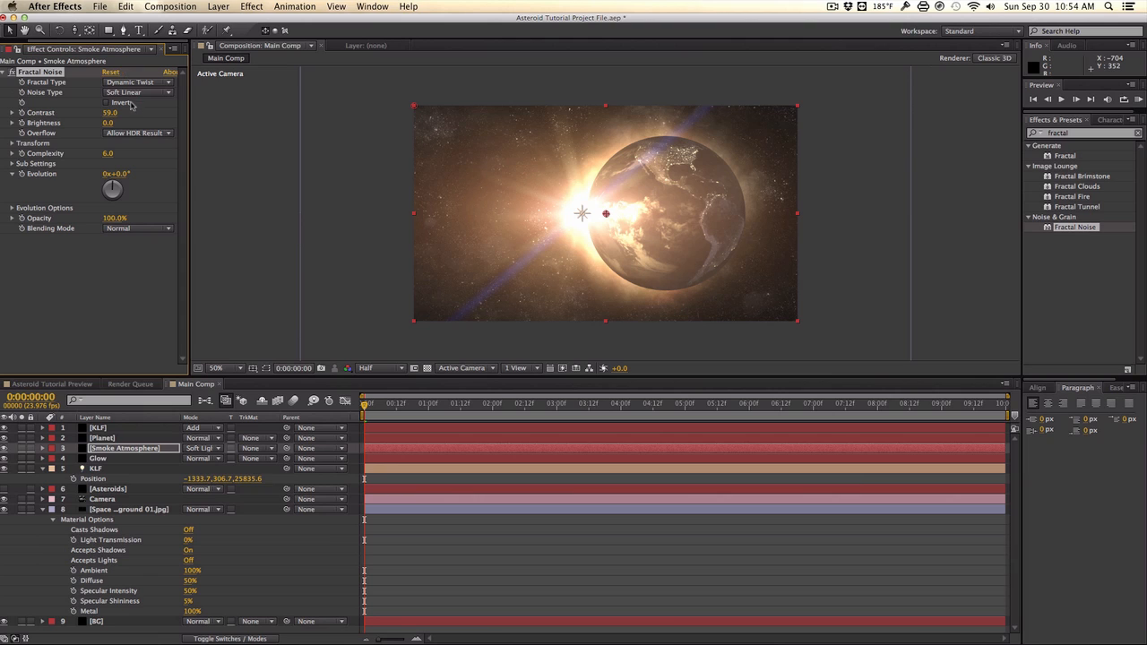
Set the Fractal Noise scale to 125 and its complexity to 8
left_click(14, 144)
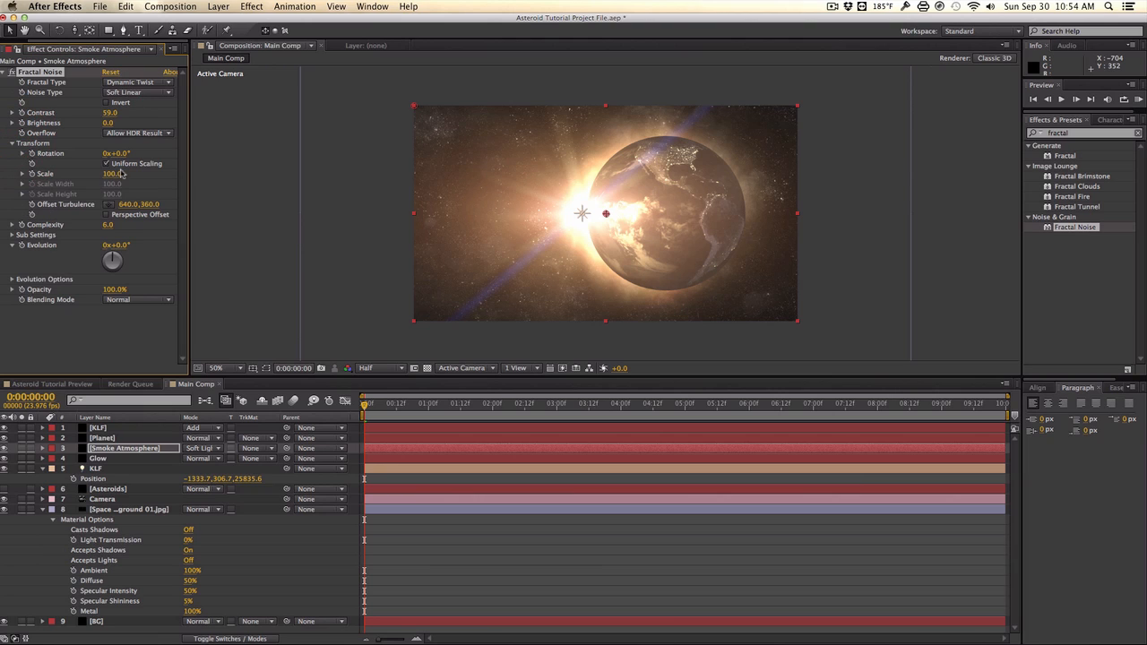
left_click_drag(109, 174, 125, 176)
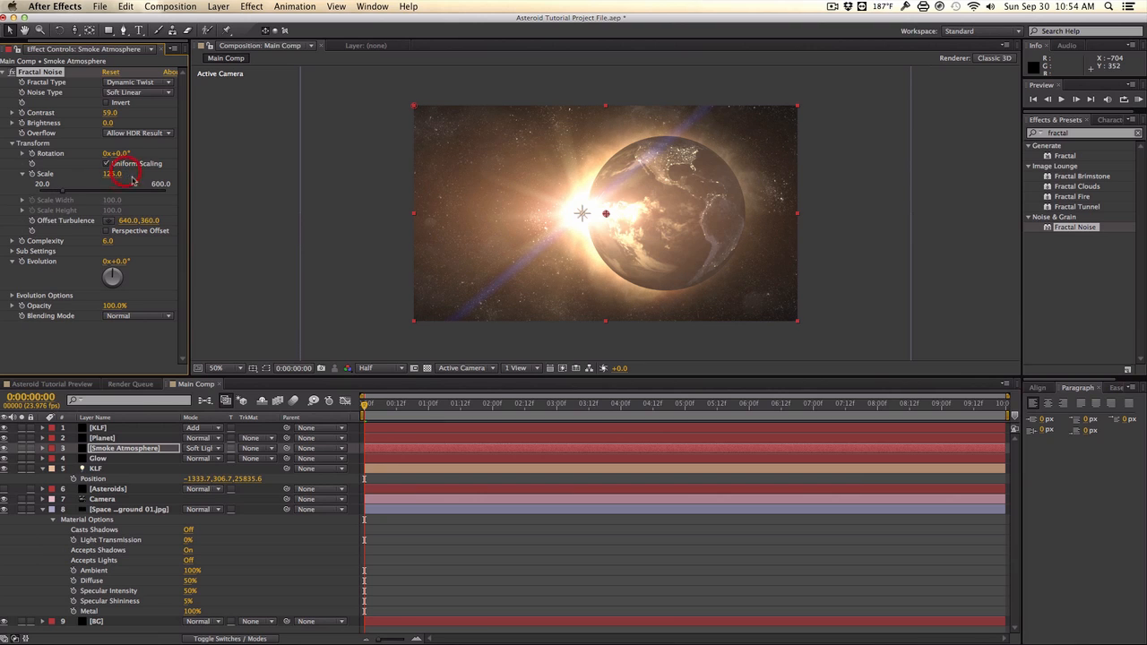
left_click(108, 241)
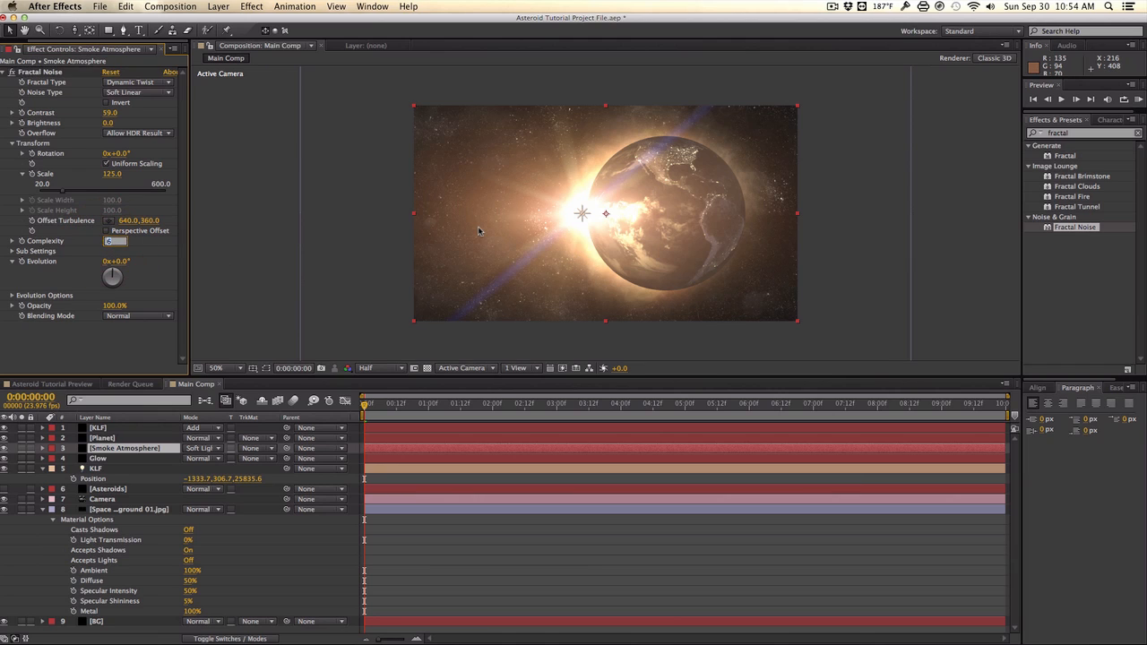
type("8")
key("Return")
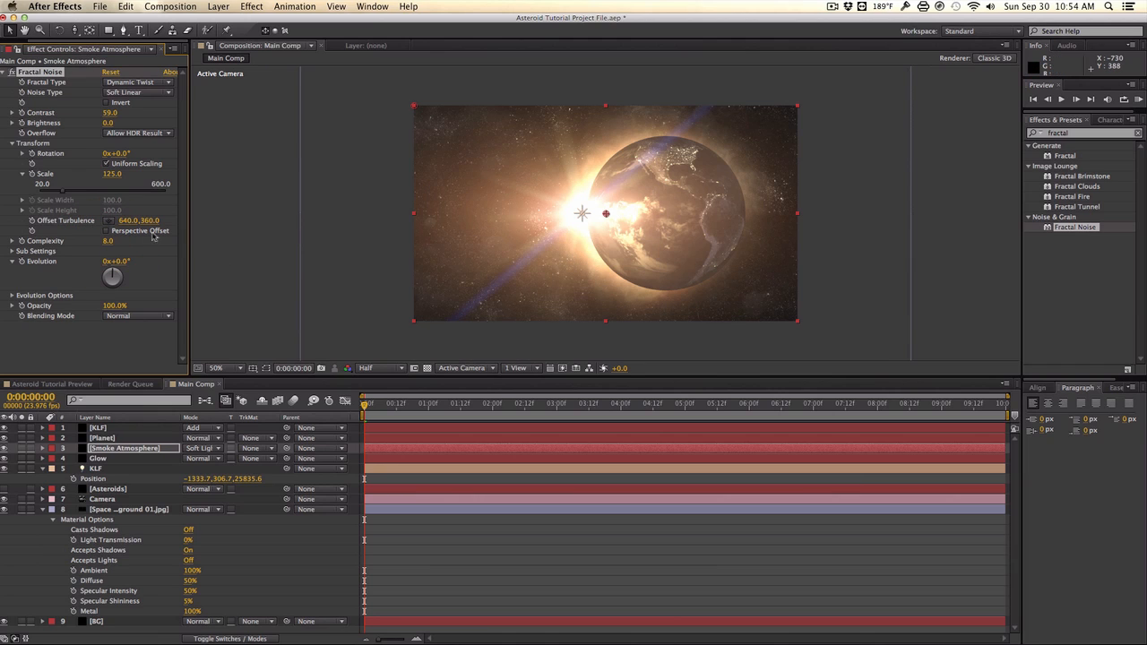
Make the Smoke Atmosphere layer 3D and push it back in Z, away from the camera
left_click(243, 638)
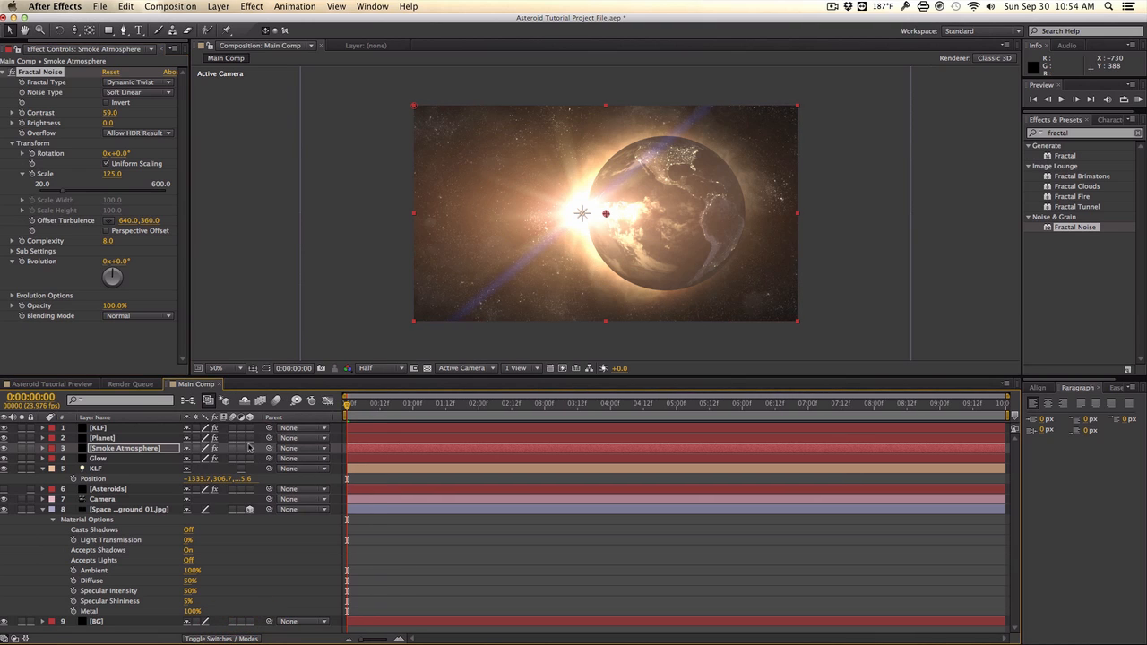
left_click(249, 448)
key("p")
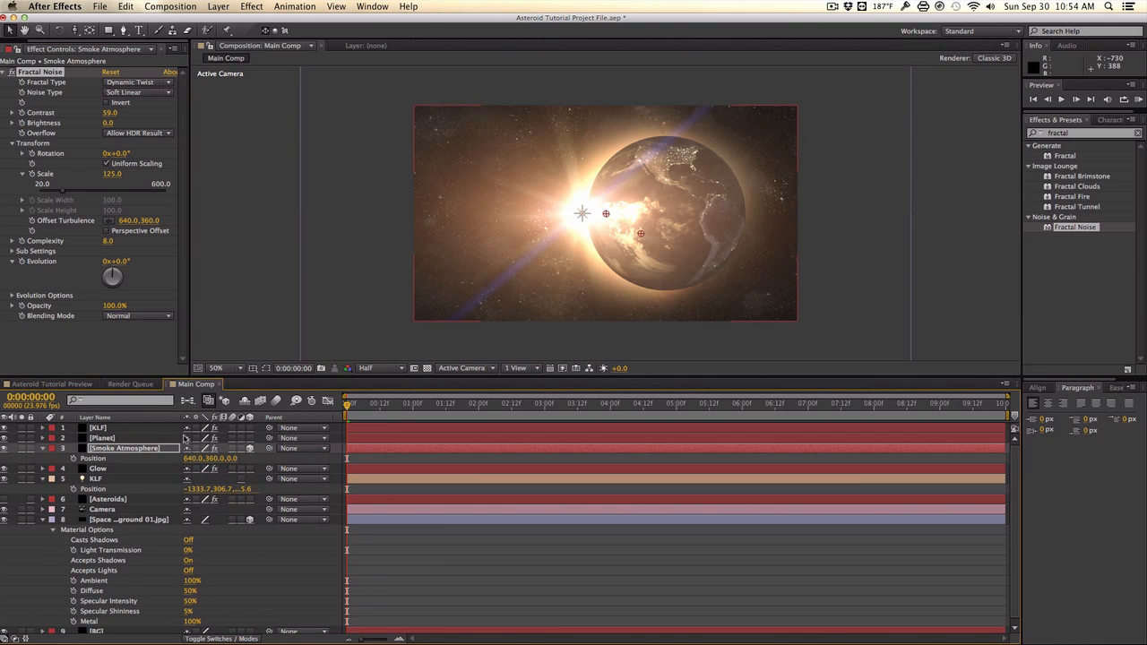
left_click_drag(231, 458, 568, 454)
Turn off Accepts Lights for the Smoke Atmosphere layer and enlarge it to 280%, then reduce its scale to 240%
key("s")
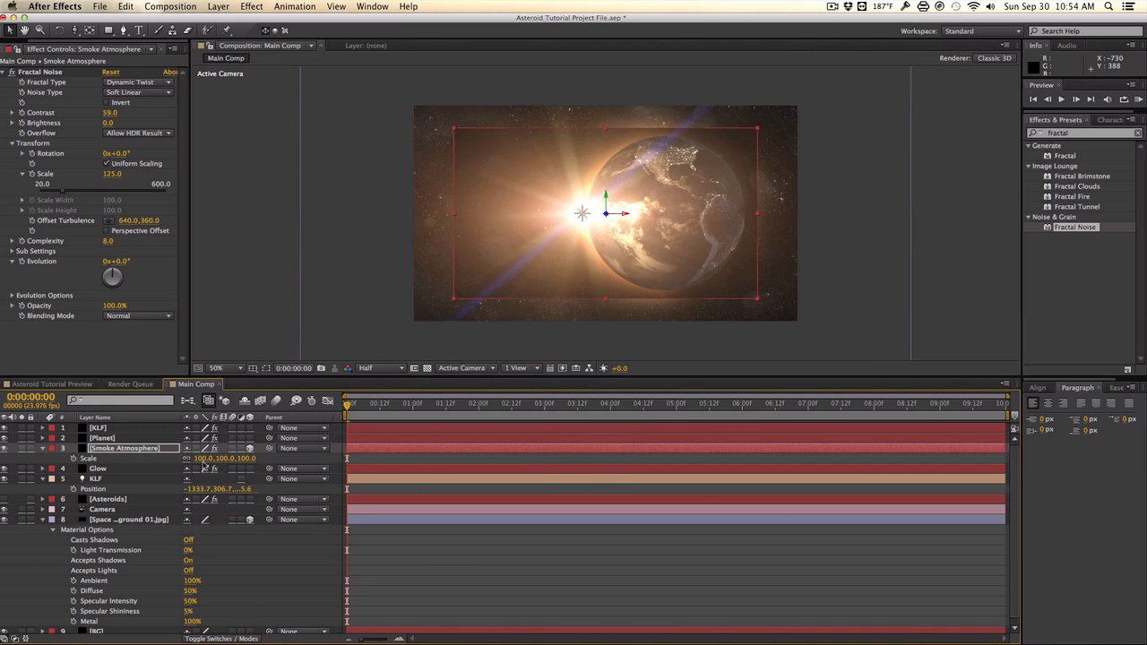
left_click_drag(205, 459, 216, 459)
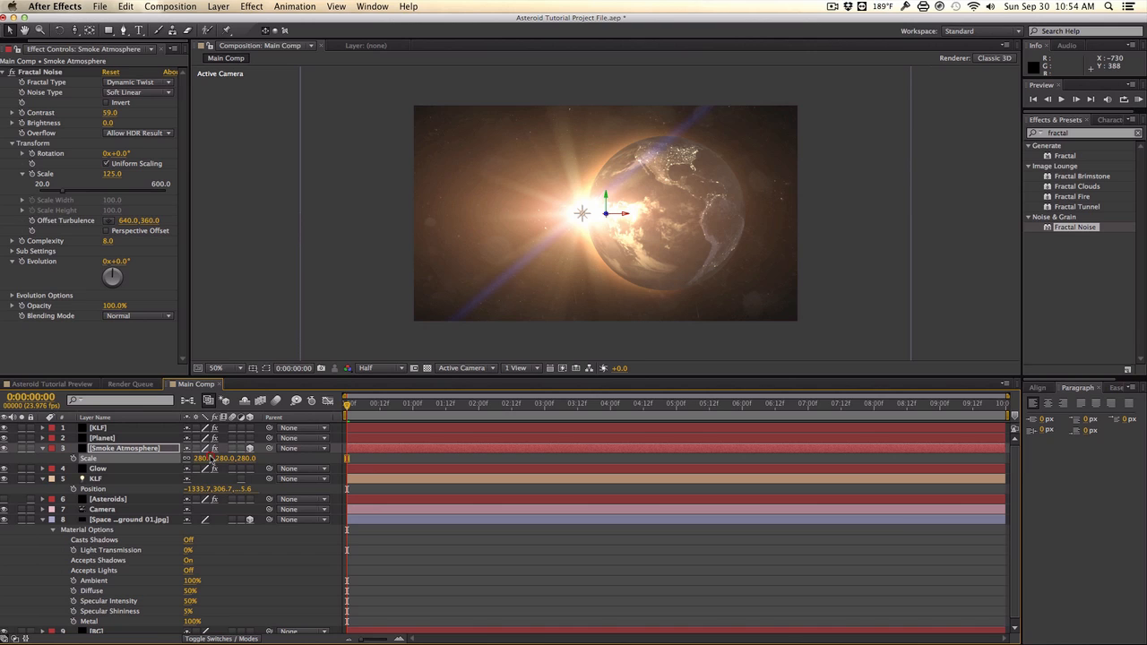
key("a")
key("a")
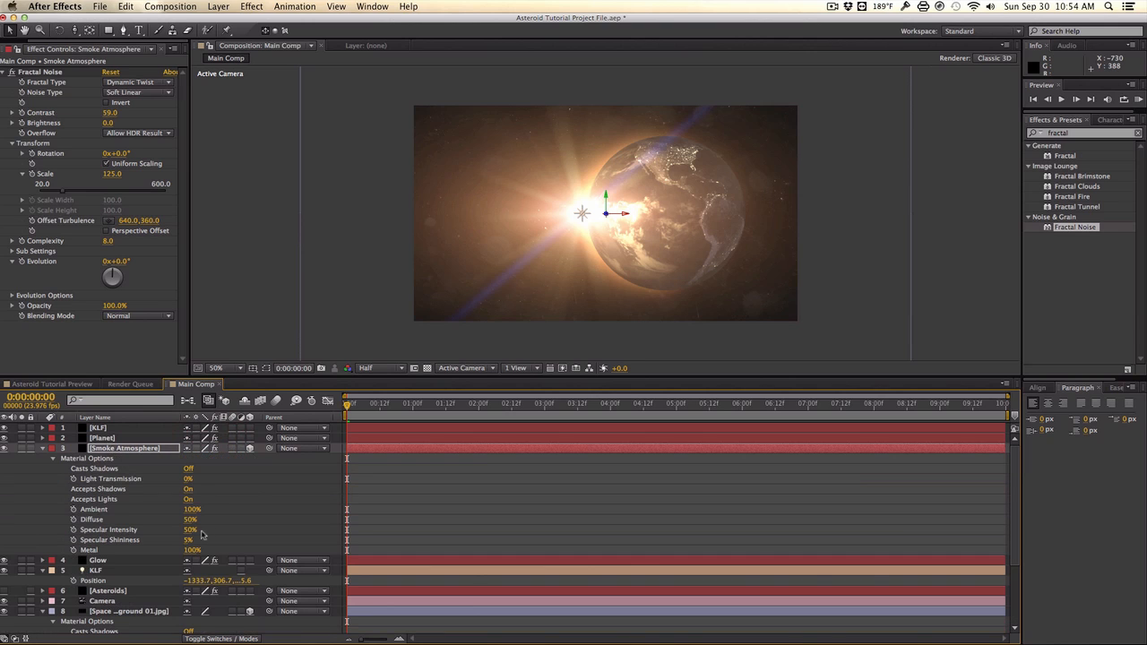
left_click(188, 499)
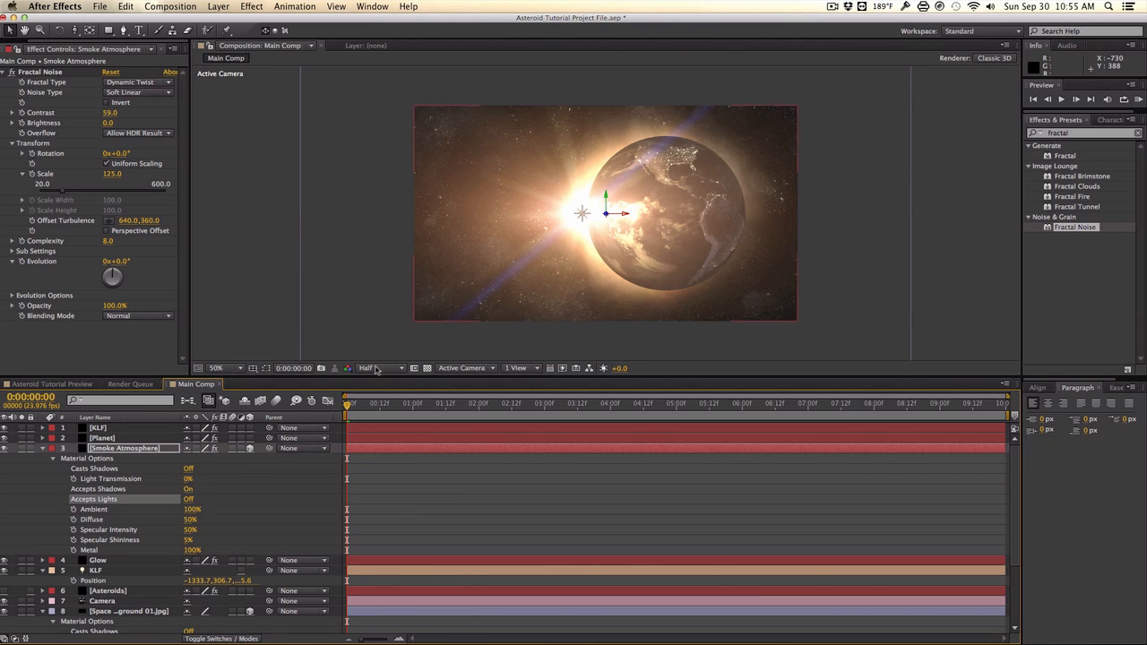
key("s")
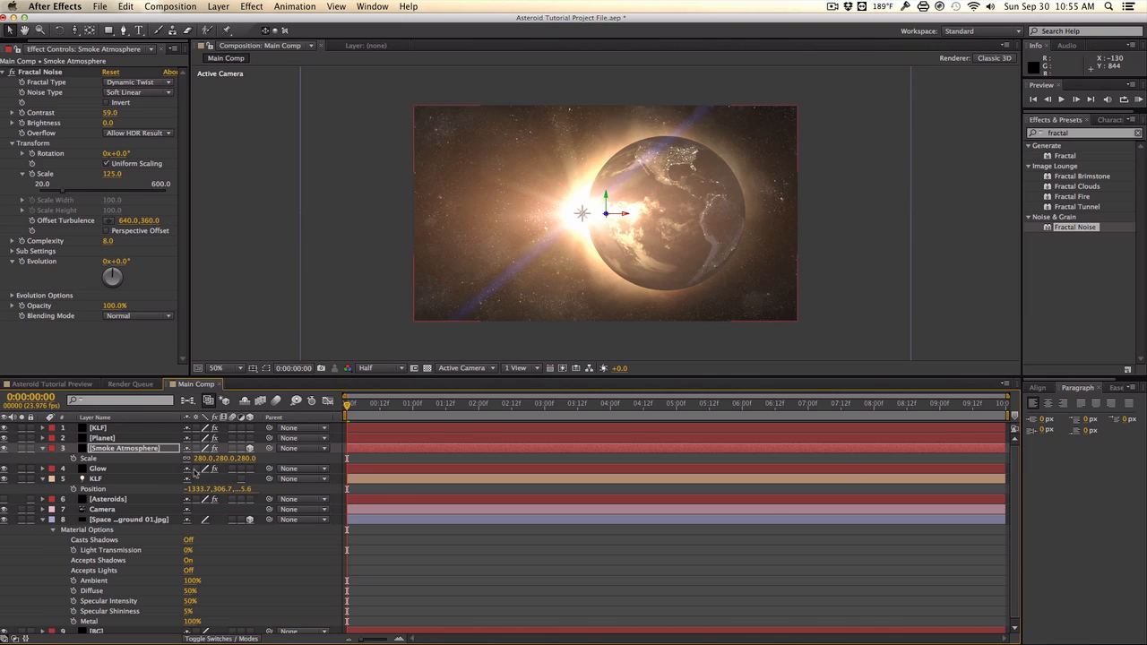
left_click_drag(208, 459, 200, 458)
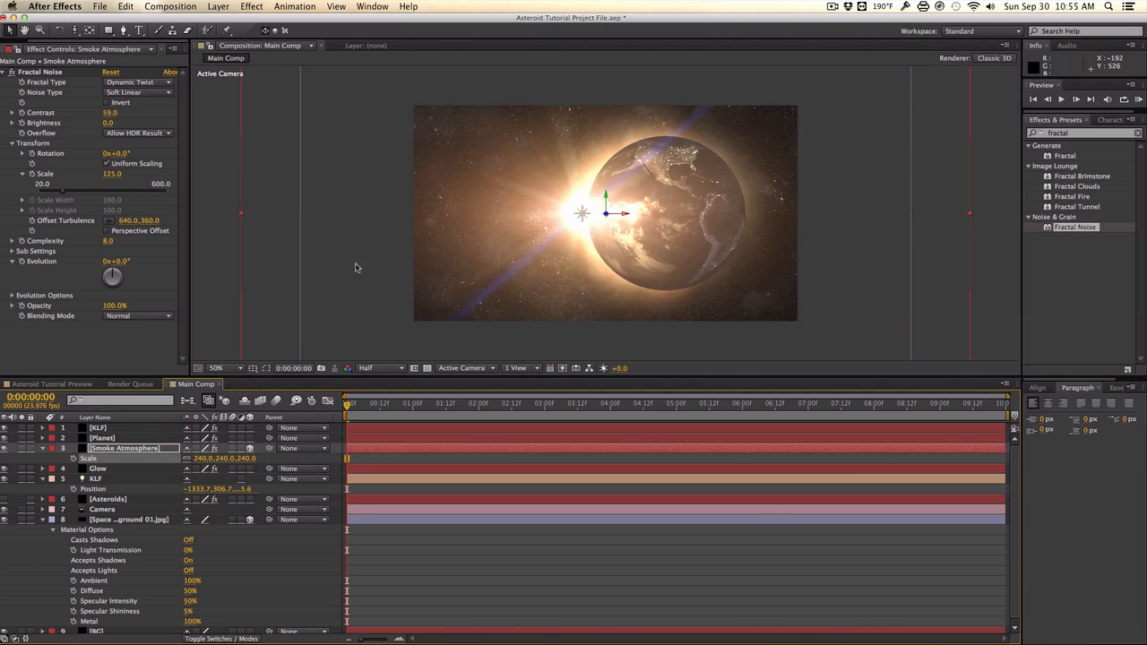
Apply the Curves effect to the Smoke Atmosphere layer and lower its Green curve midtones very slightly
left_click(244, 7)
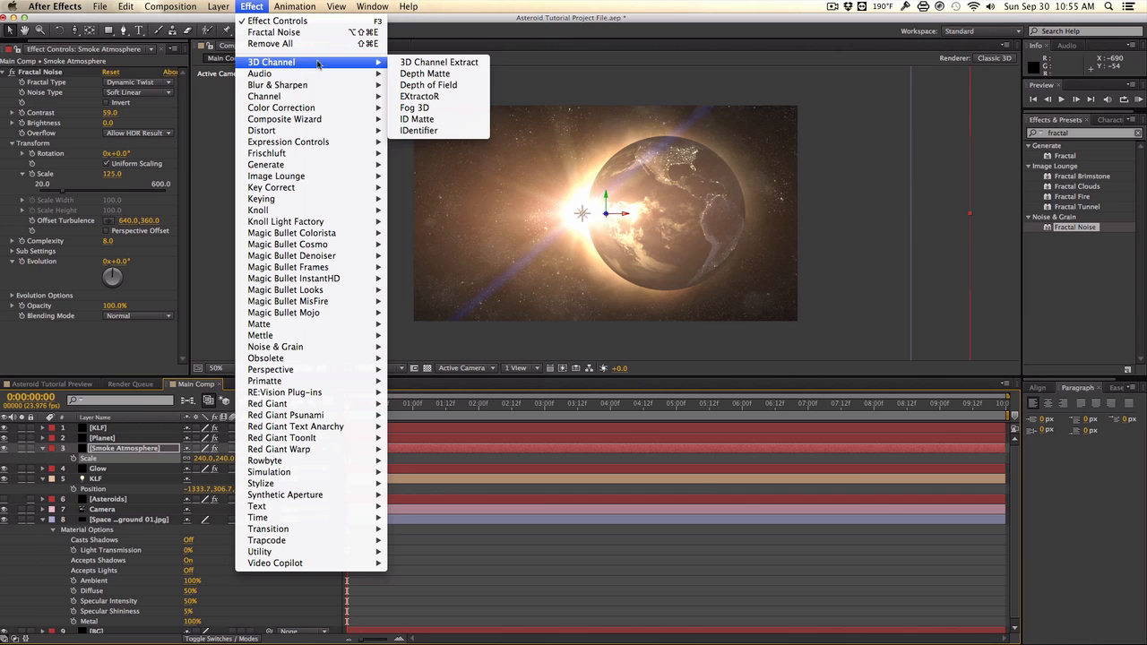
mouse_move(388, 108)
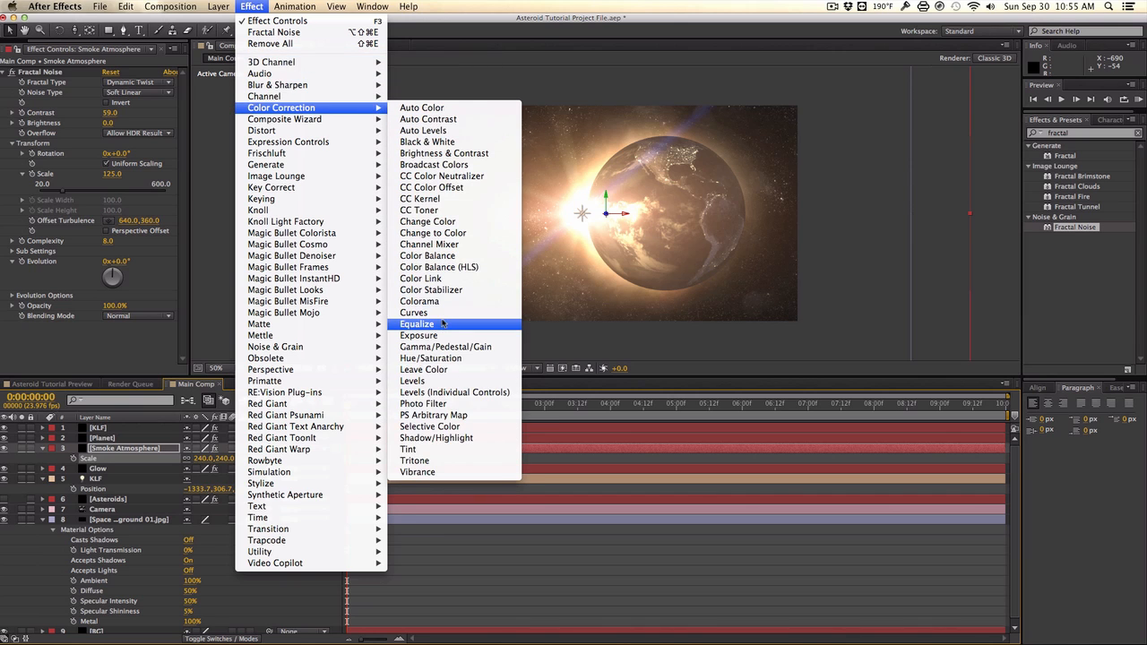
left_click(413, 312)
left_click_drag(64, 332, 62, 332)
left_click_drag(96, 289, 102, 295)
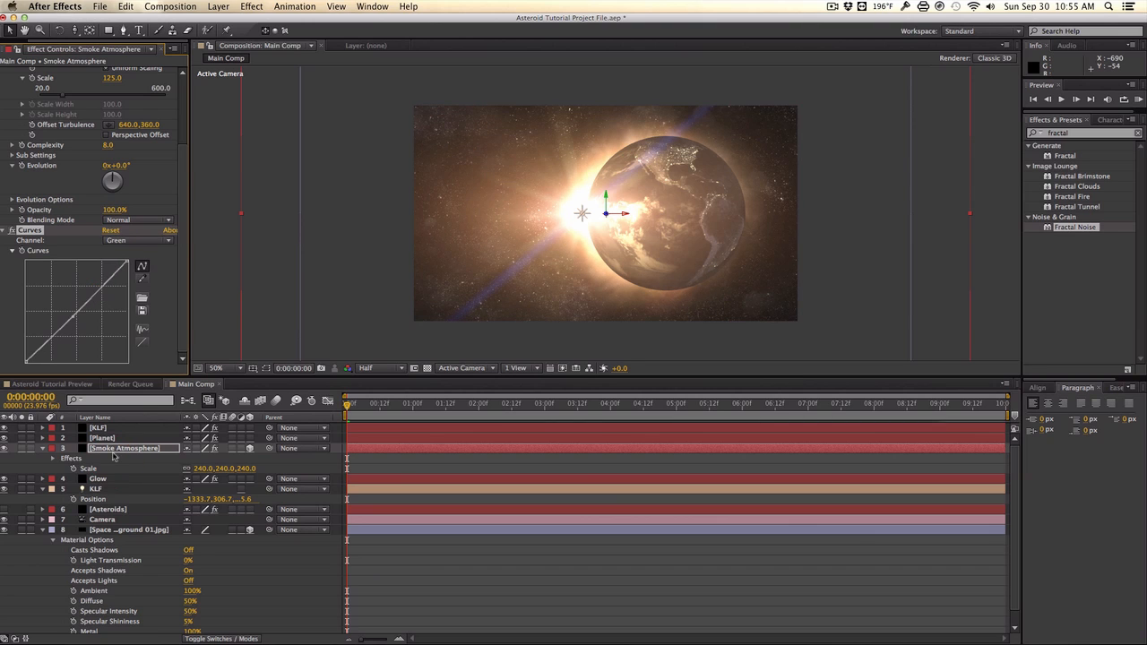
Set the Smoke Atmosphere layer's opacity to 93%
left_click(115, 451)
key("t")
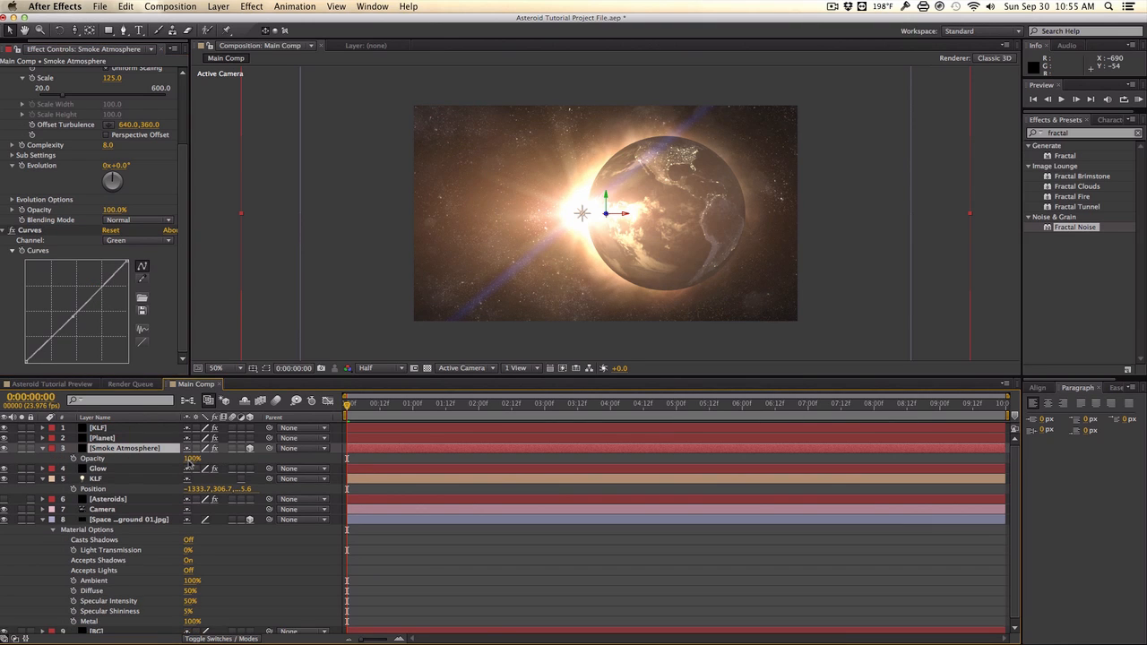
left_click(188, 459)
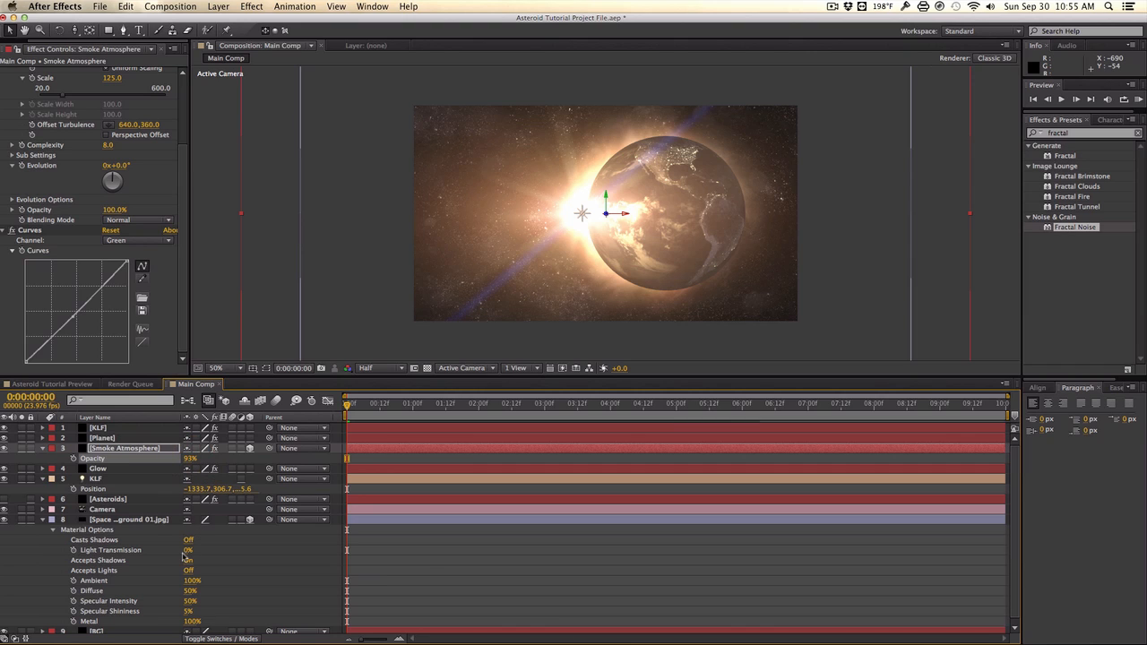
Set the Space Background 01.jpg layer's opacity to 84% and make the Asteroids layer visible
scroll(136, 555, "down", 1)
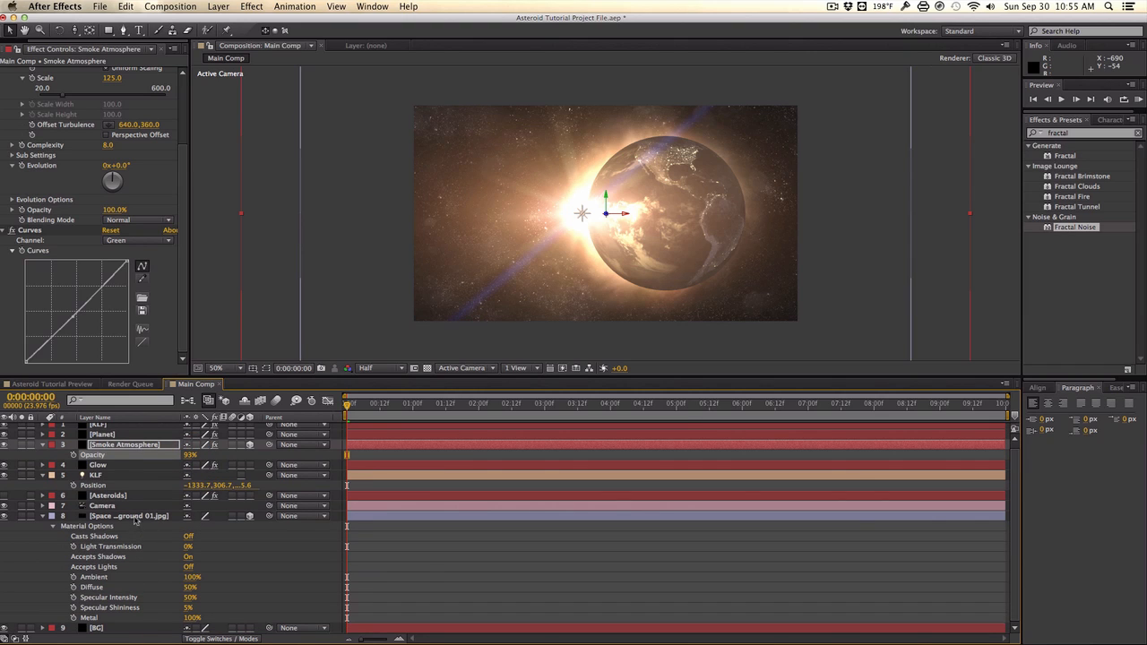
left_click(134, 517)
key("t")
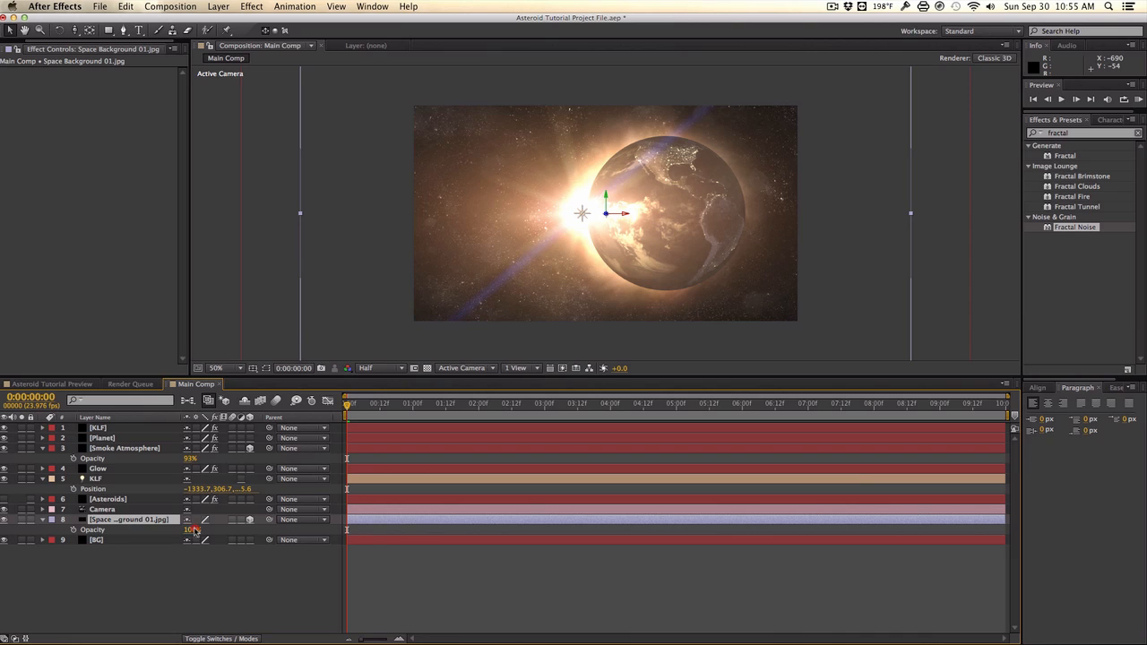
left_click_drag(194, 530, 184, 530)
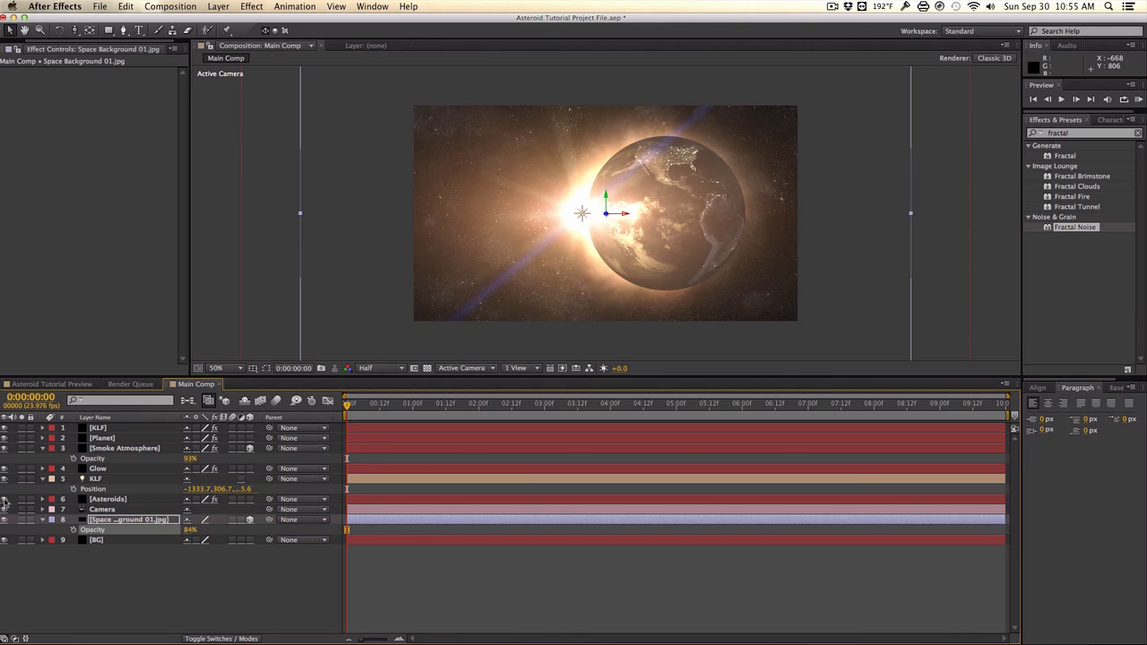
left_click(3, 499)
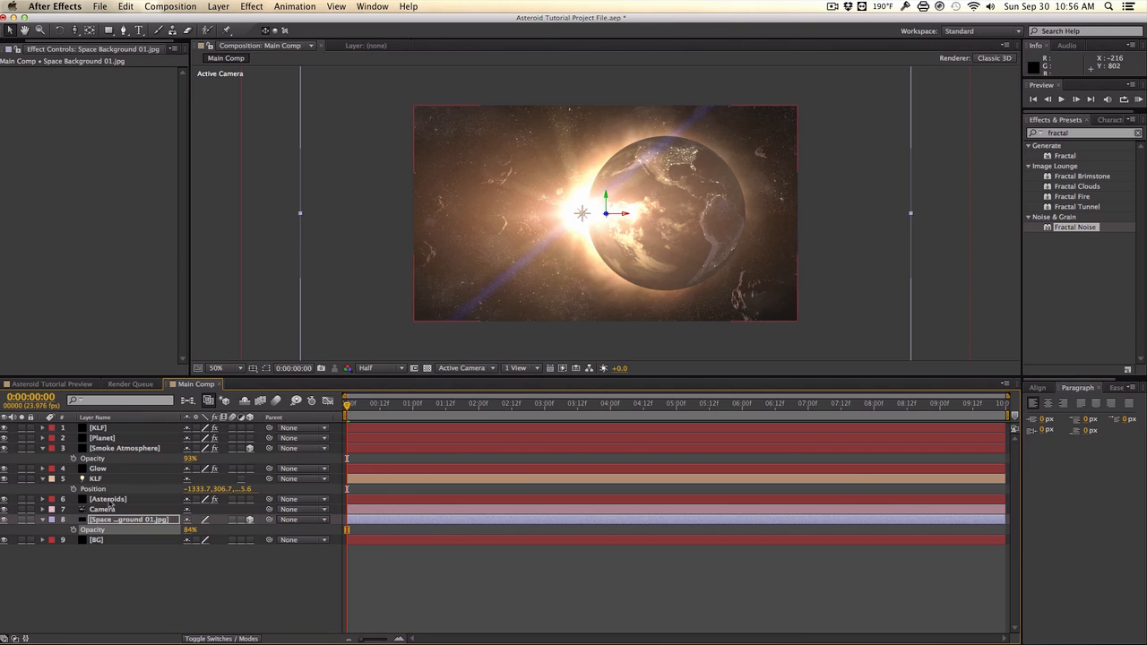
Move the Asteroids layer directly above the Planet layer and apply the Curves effect to it
left_click(107, 499)
left_click_drag(108, 504, 111, 441)
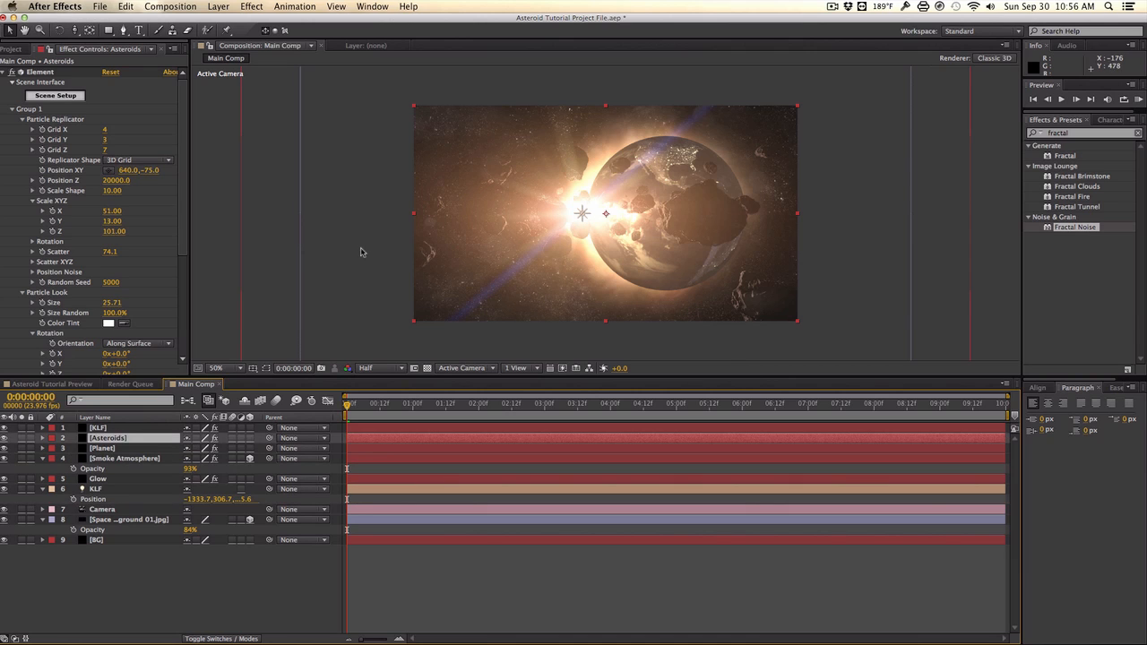
scroll(135, 273, "down", 8)
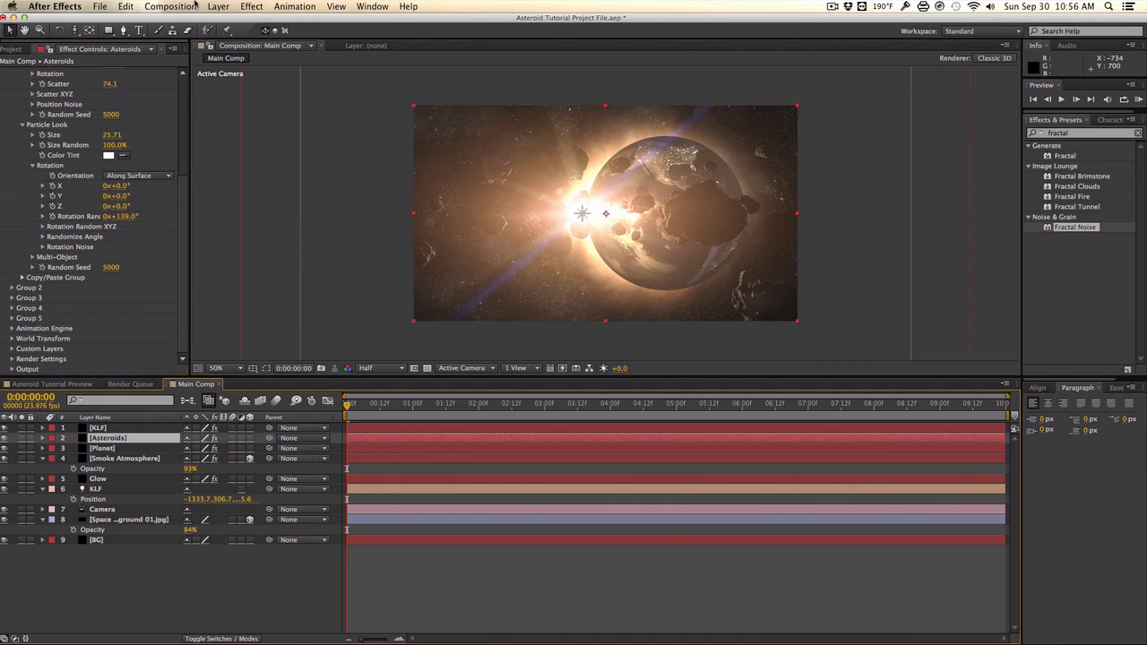
left_click(251, 6)
left_click(261, 33)
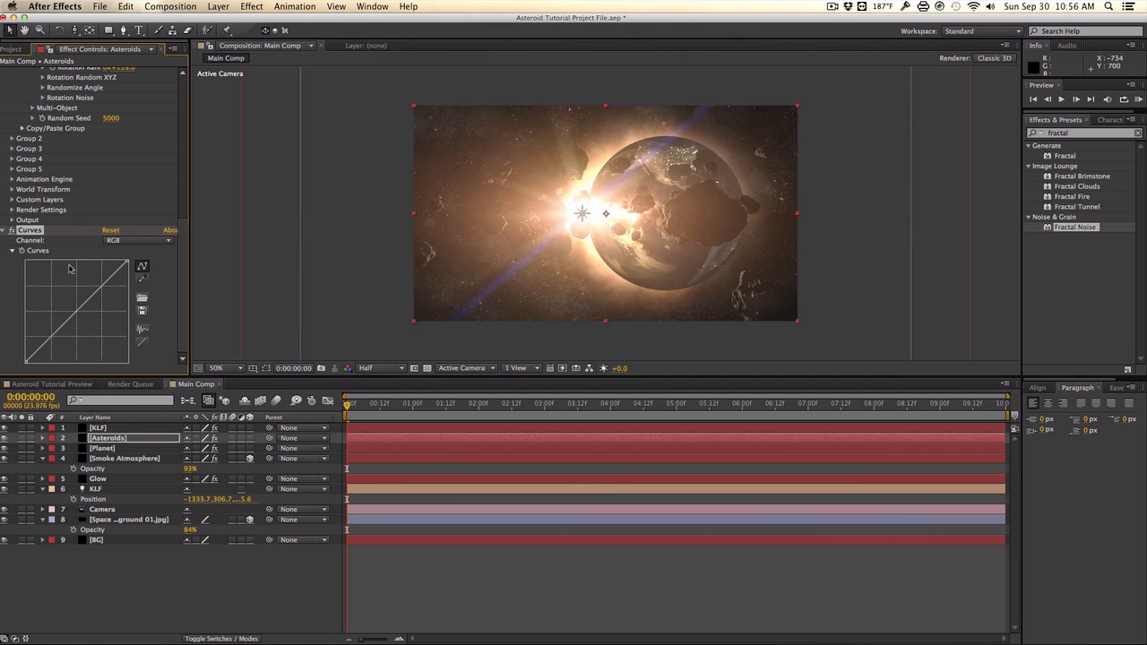
Move the Asteroids layer to the top of the layer stack and strongly raise its RGB curve in both shadows and highlights
left_click_drag(50, 337, 50, 337)
left_click(100, 285)
left_click_drag(97, 437, 98, 421)
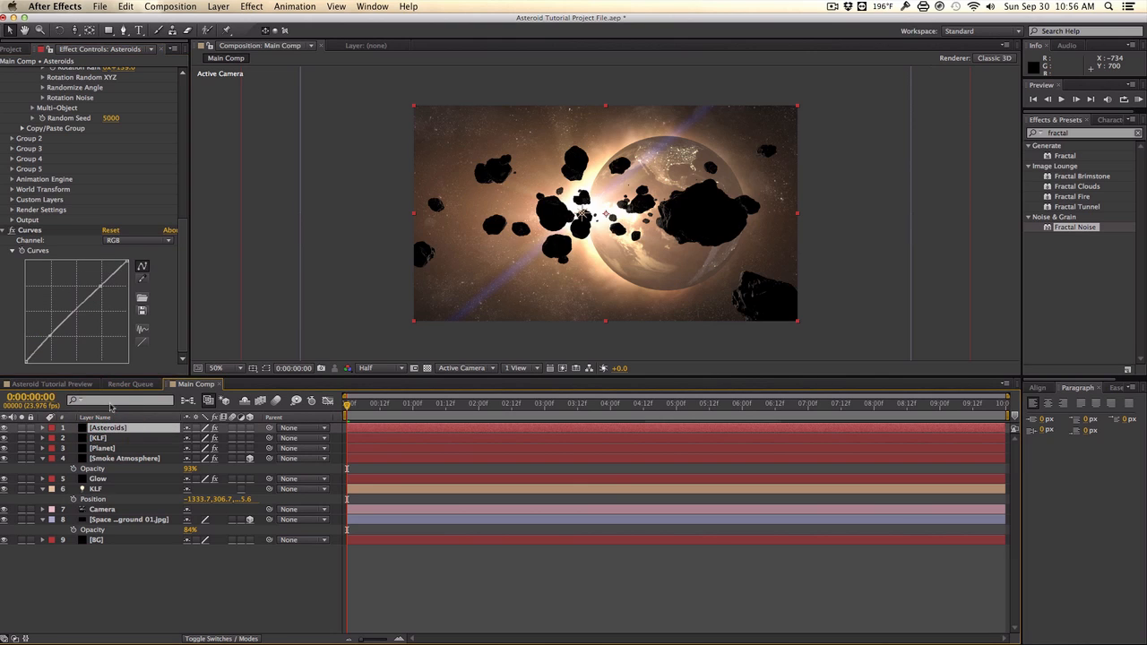
left_click(98, 285)
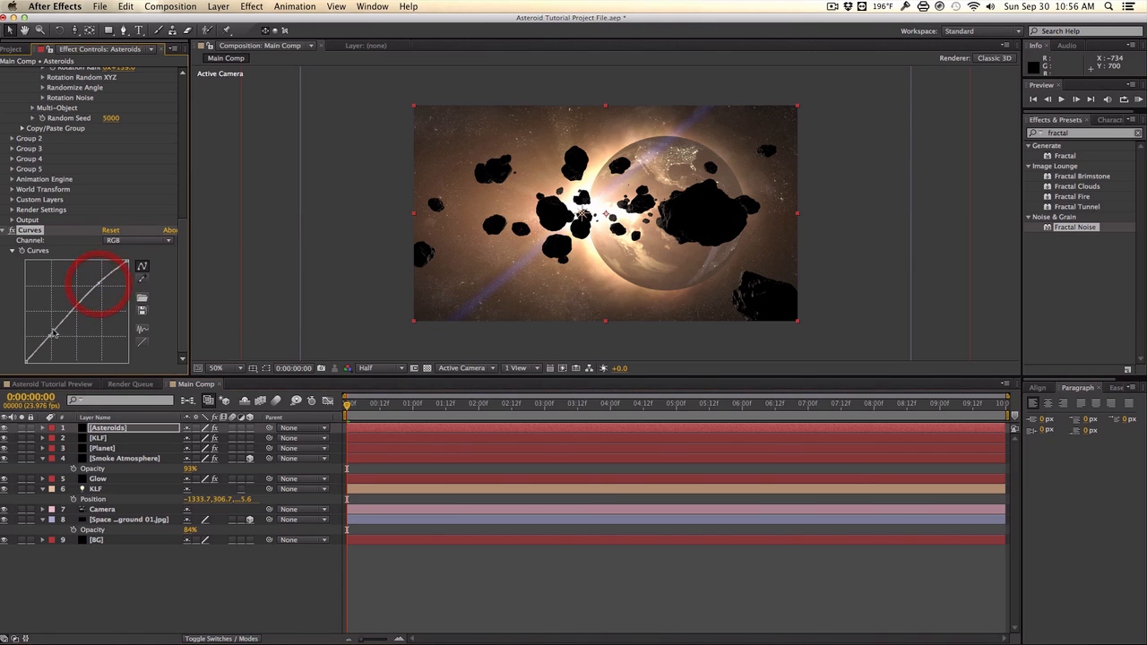
left_click_drag(47, 338, 44, 320)
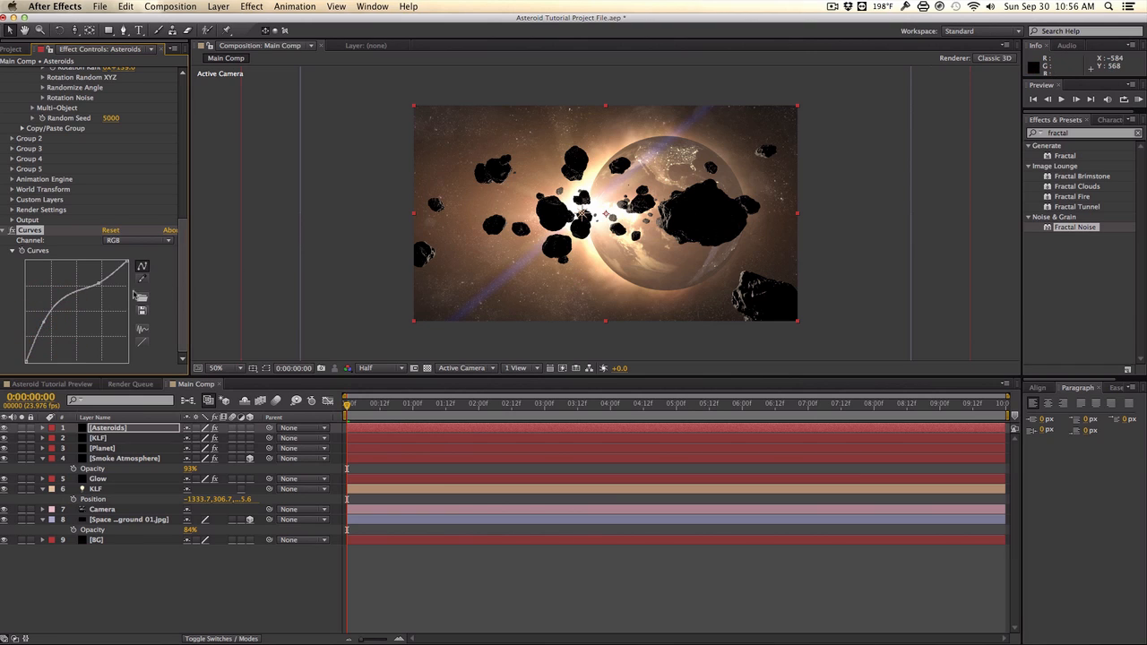
left_click_drag(99, 285, 99, 259)
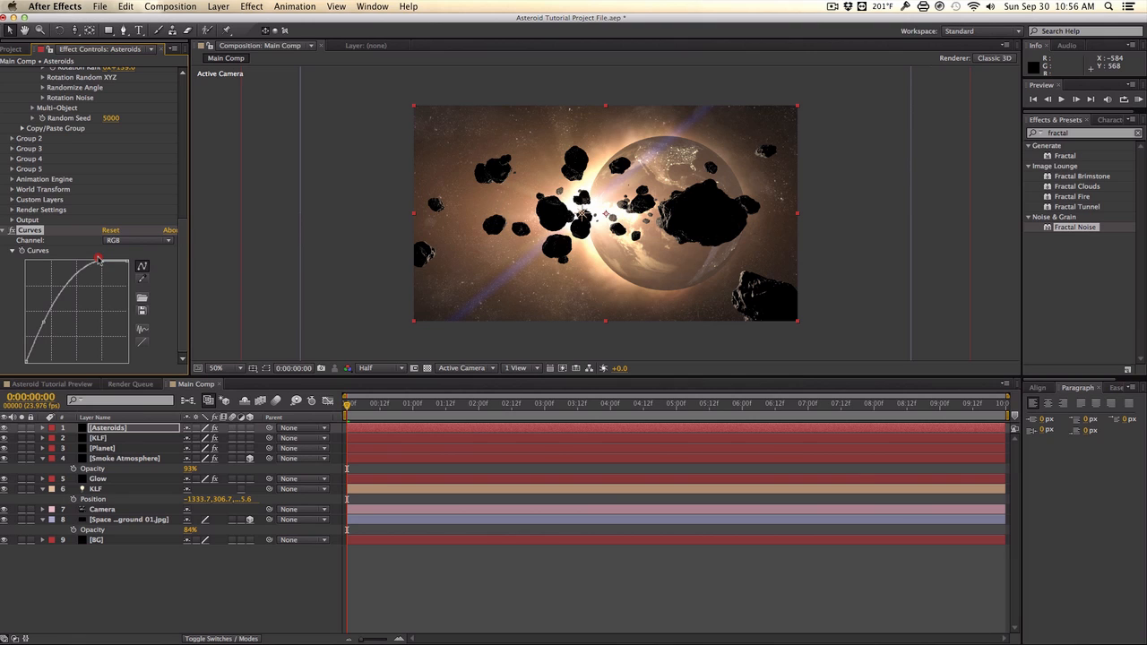
Raise the midtones of the Asteroids layer's Red curve, and very slightly those of its Green and Blue curves
left_click(133, 241)
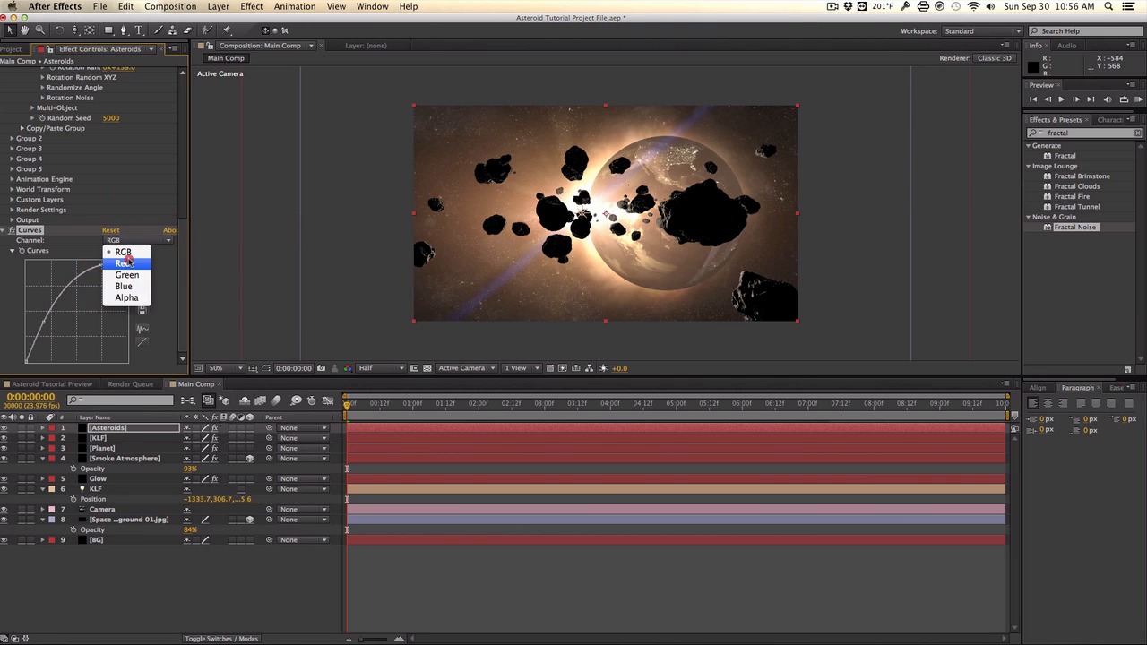
left_click(124, 262)
mouse_move(74, 311)
left_mouse_down()
mouse_move(73, 294)
mouse_move(78, 304)
left_mouse_up()
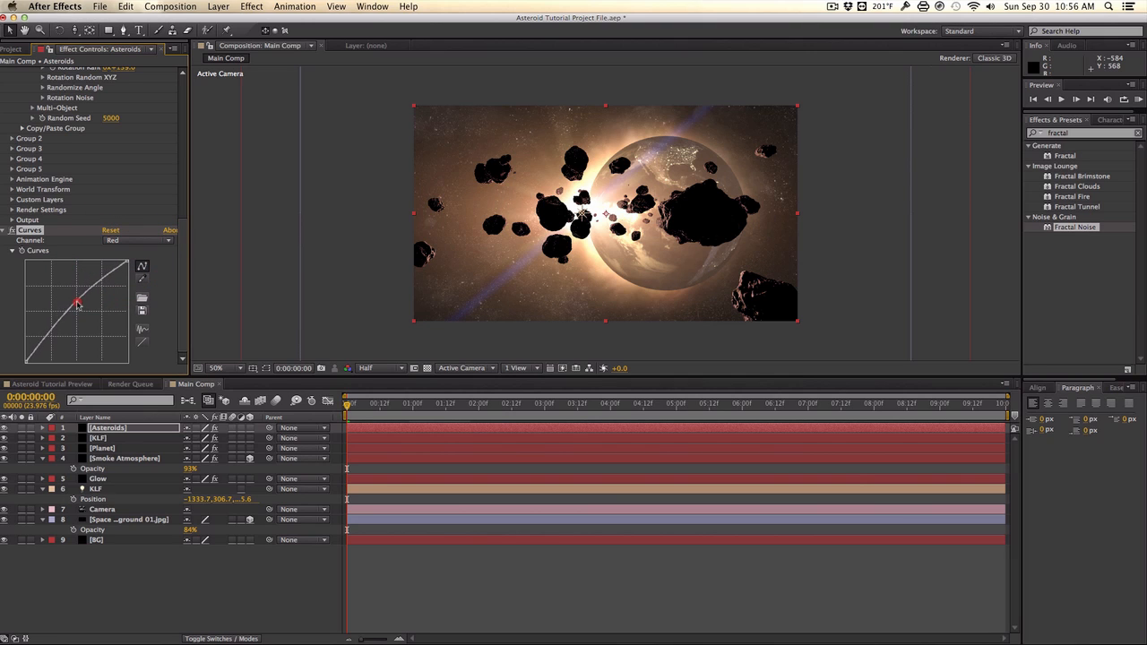
left_click(135, 240)
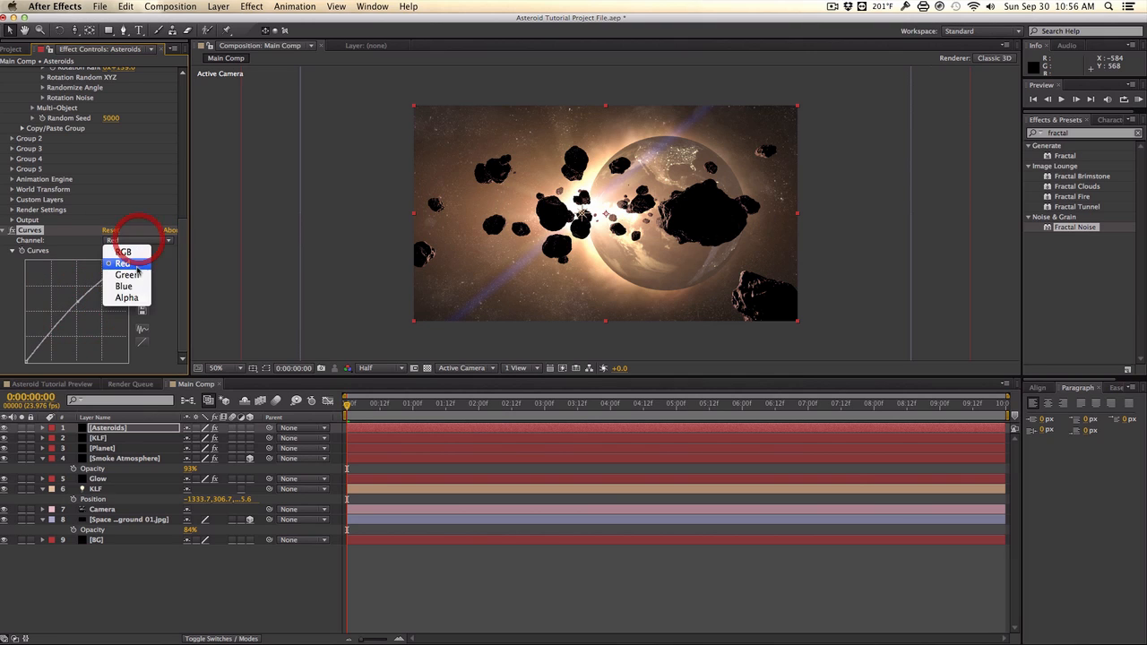
left_click(126, 276)
left_click(76, 309)
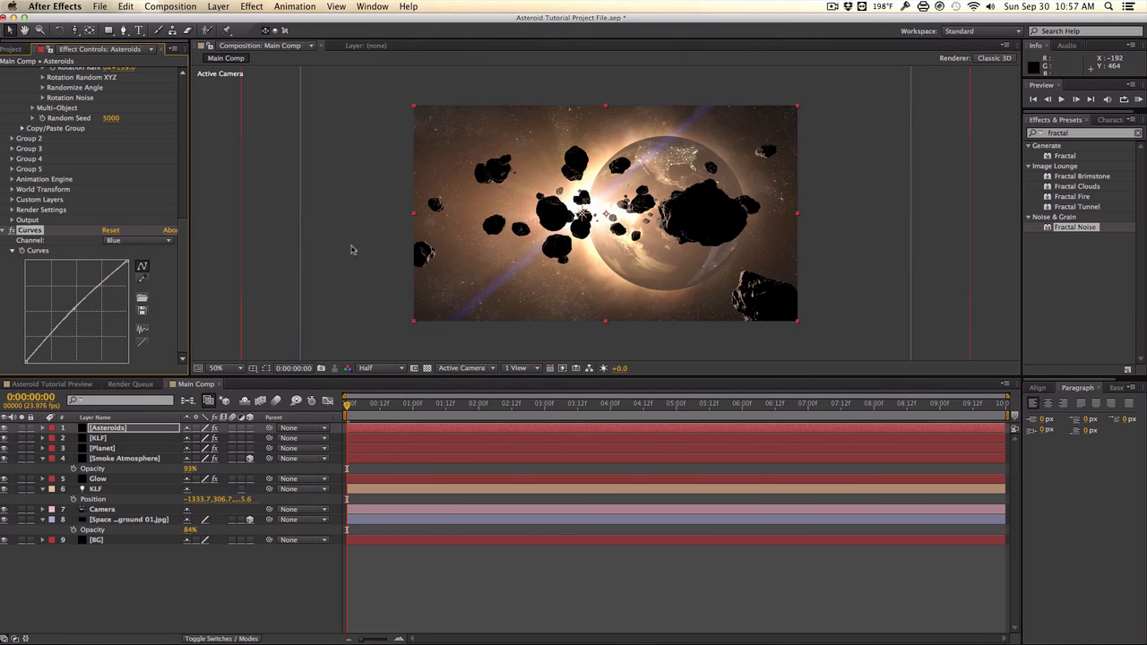
Create an Ambient light with 5% intensity and a muted orange-brown color
left_click(217, 7)
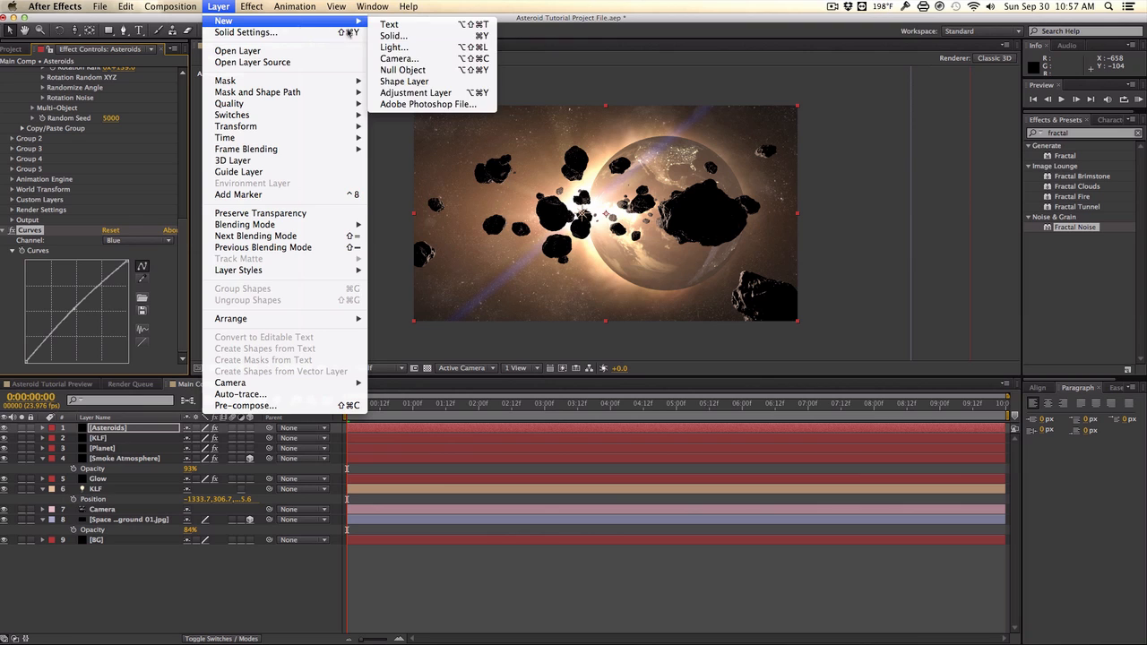
mouse_move(354, 27)
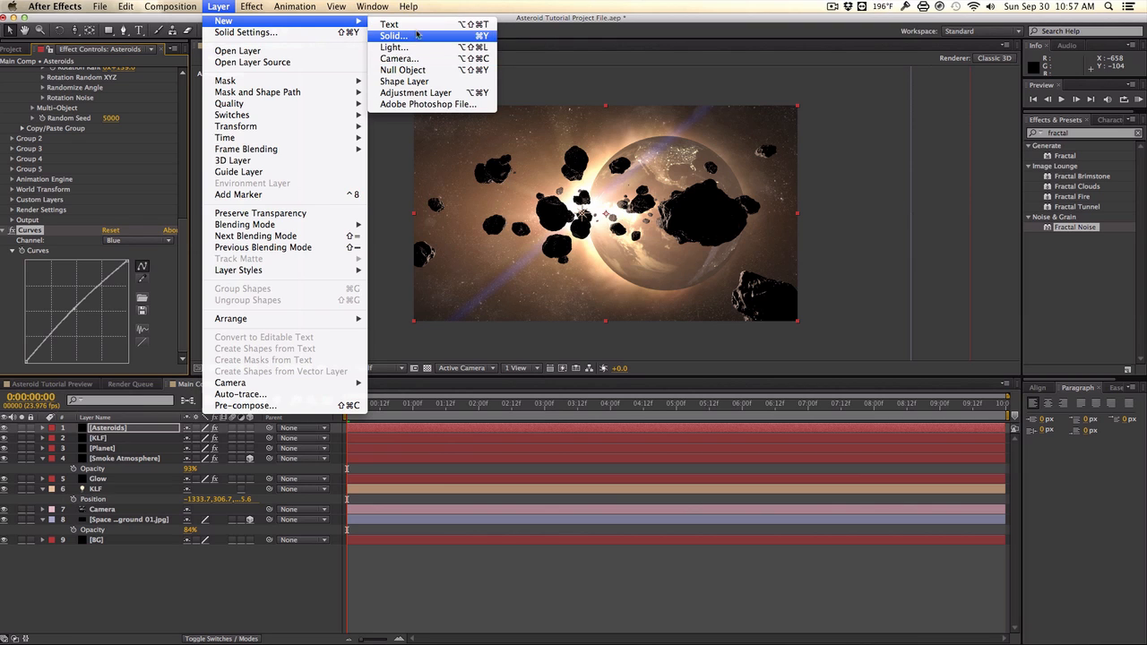
left_click(415, 47)
left_click(381, 159)
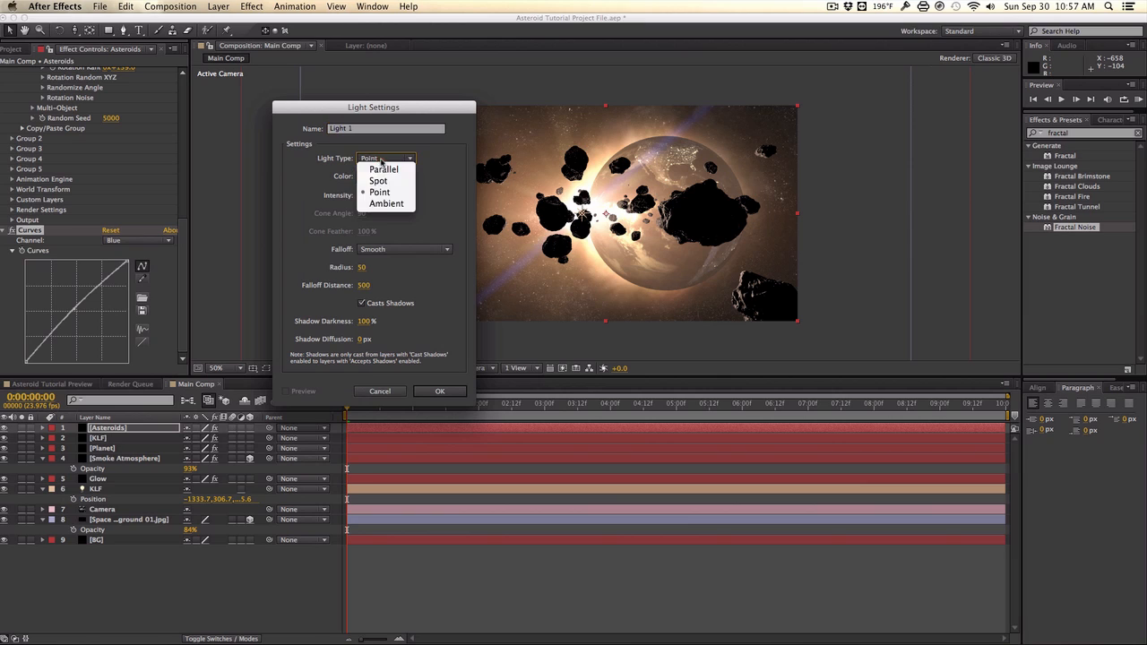
left_click(386, 204)
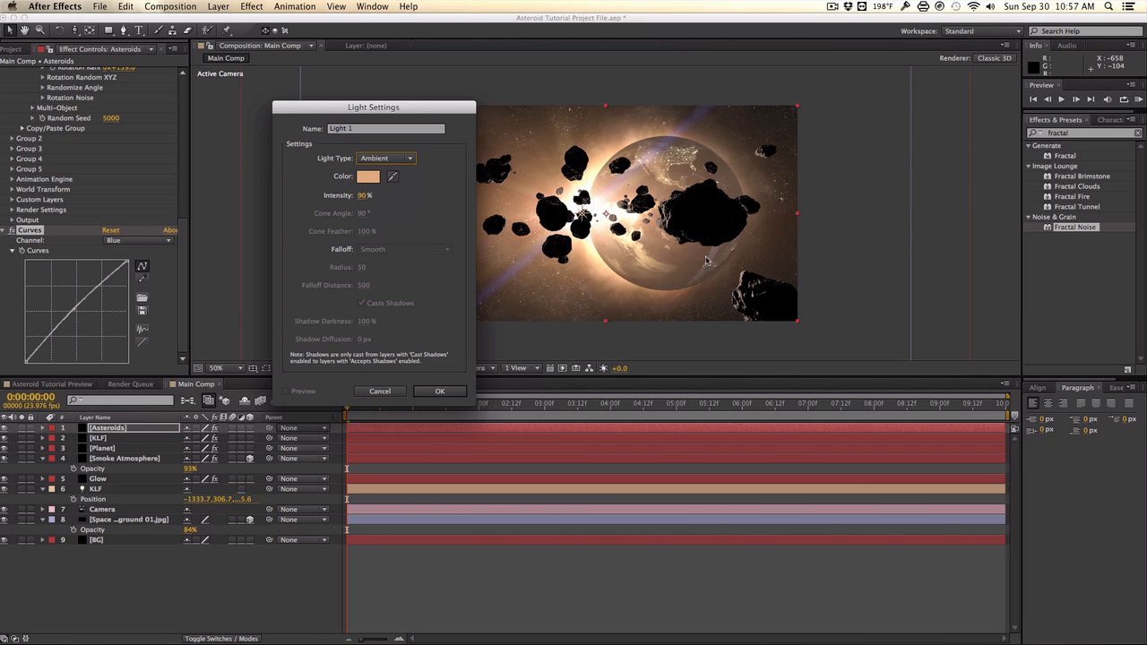
left_click(362, 197)
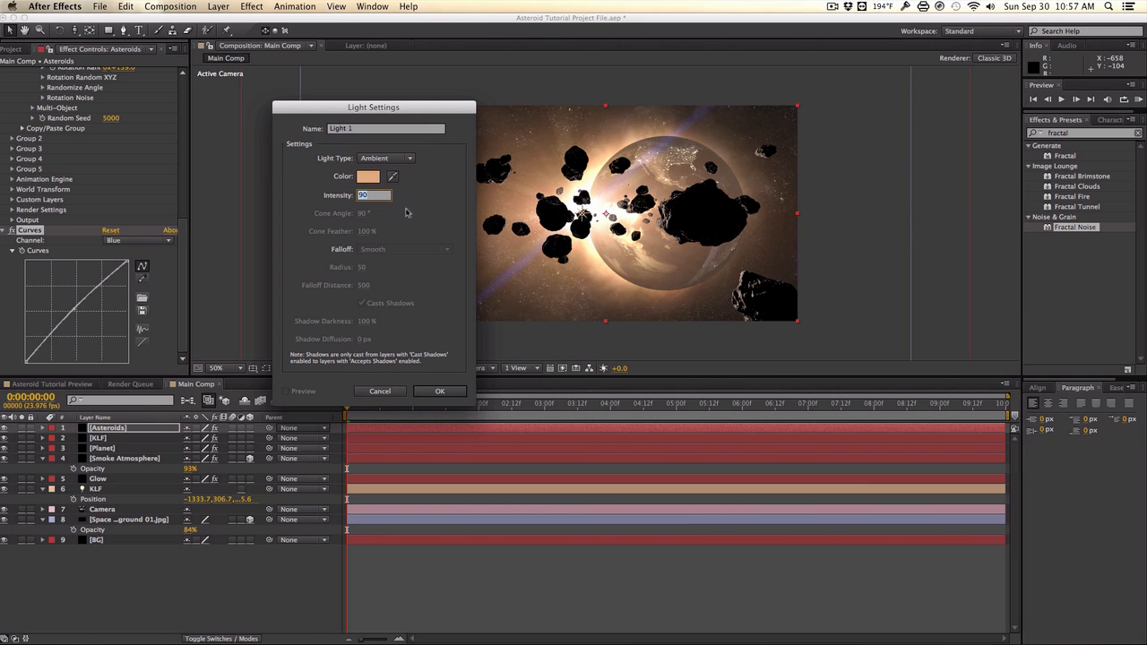
left_click(367, 177)
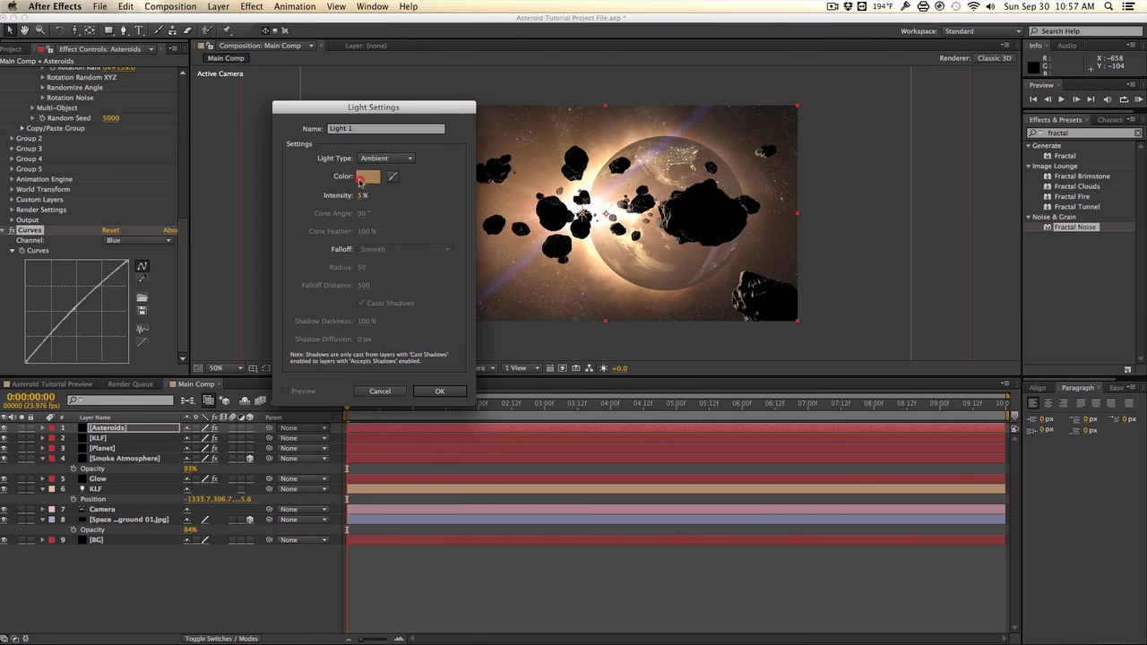
left_click_drag(196, 233, 220, 216)
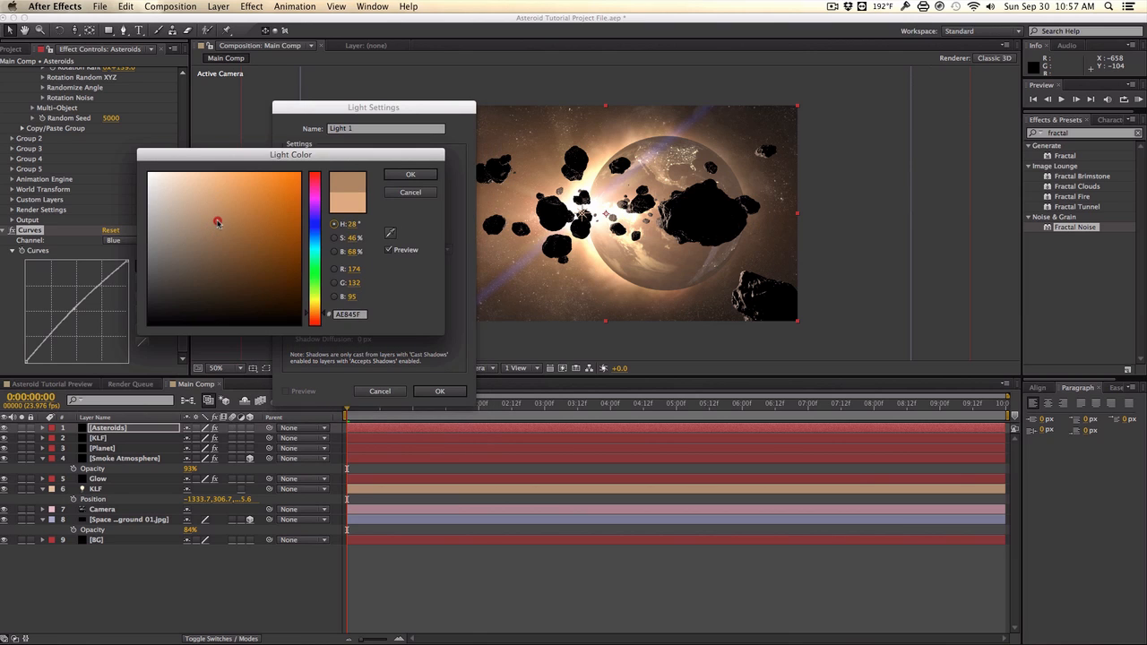
key("Return")
key("Return")
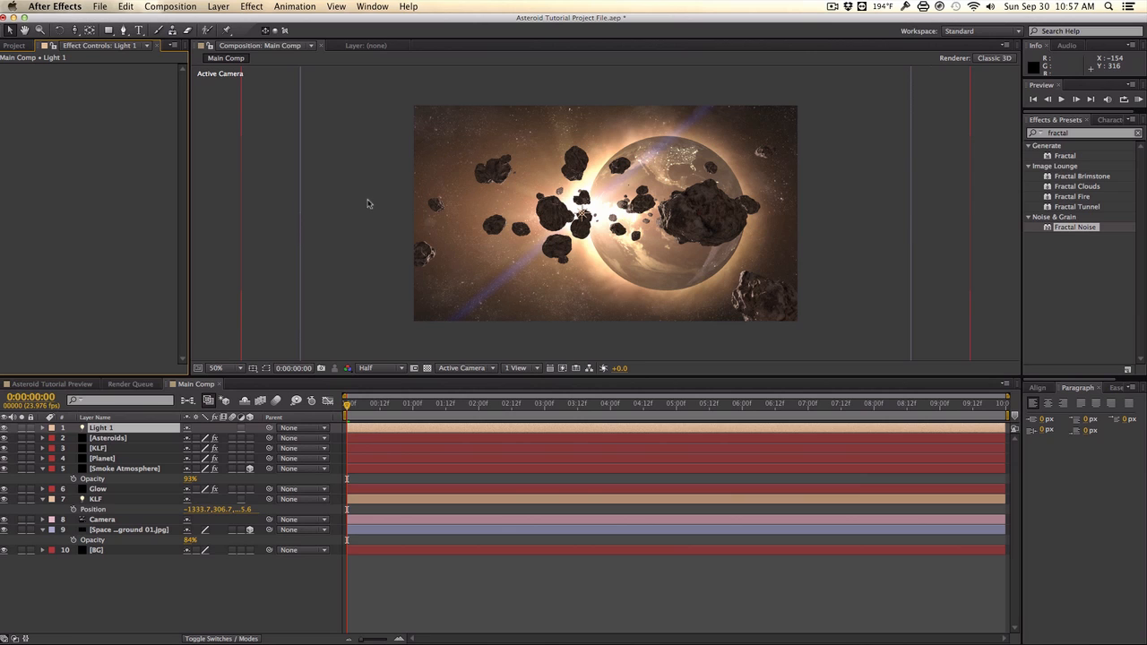
Lower the intensity of the new ambient light slightly in its light settings
left_click(217, 7)
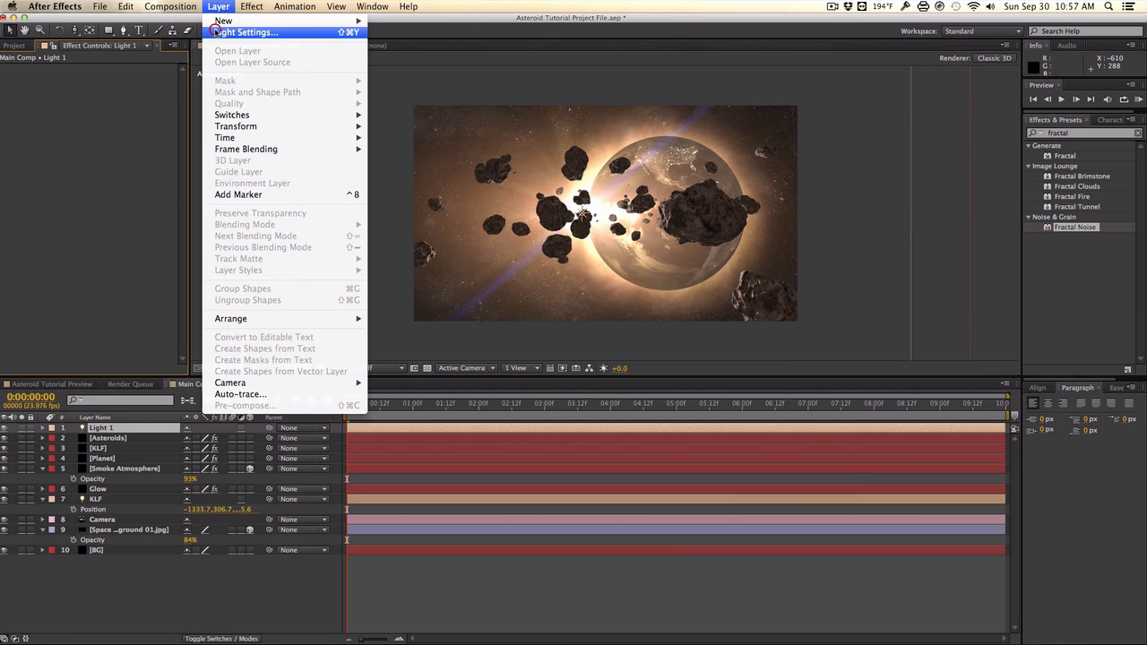
left_click(234, 30)
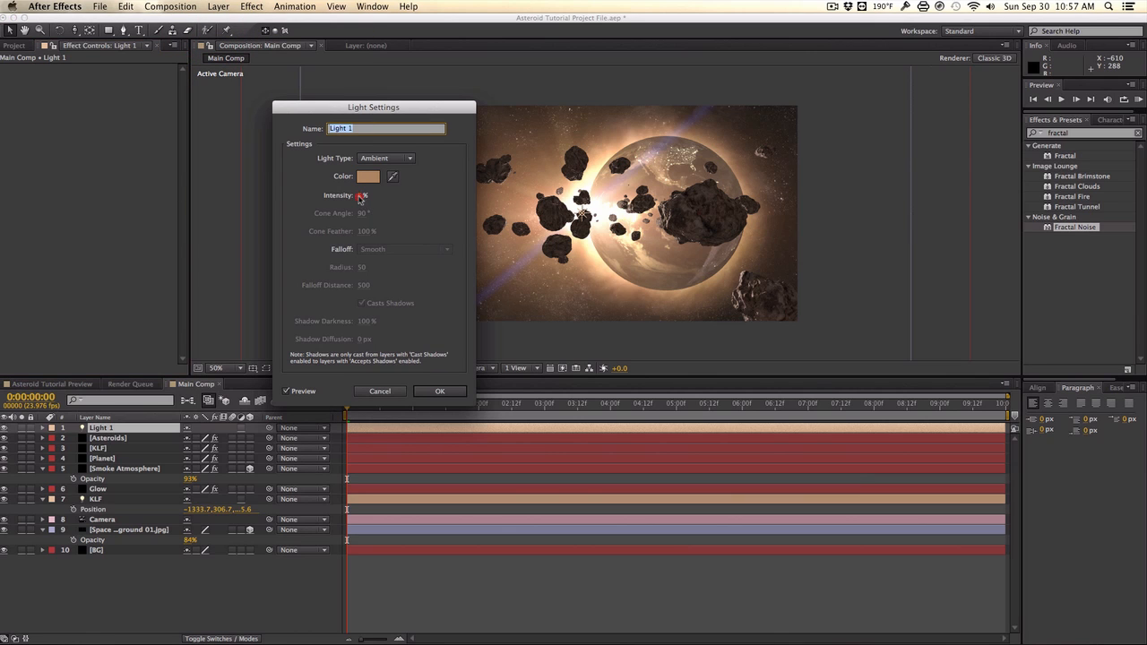
left_click(361, 195)
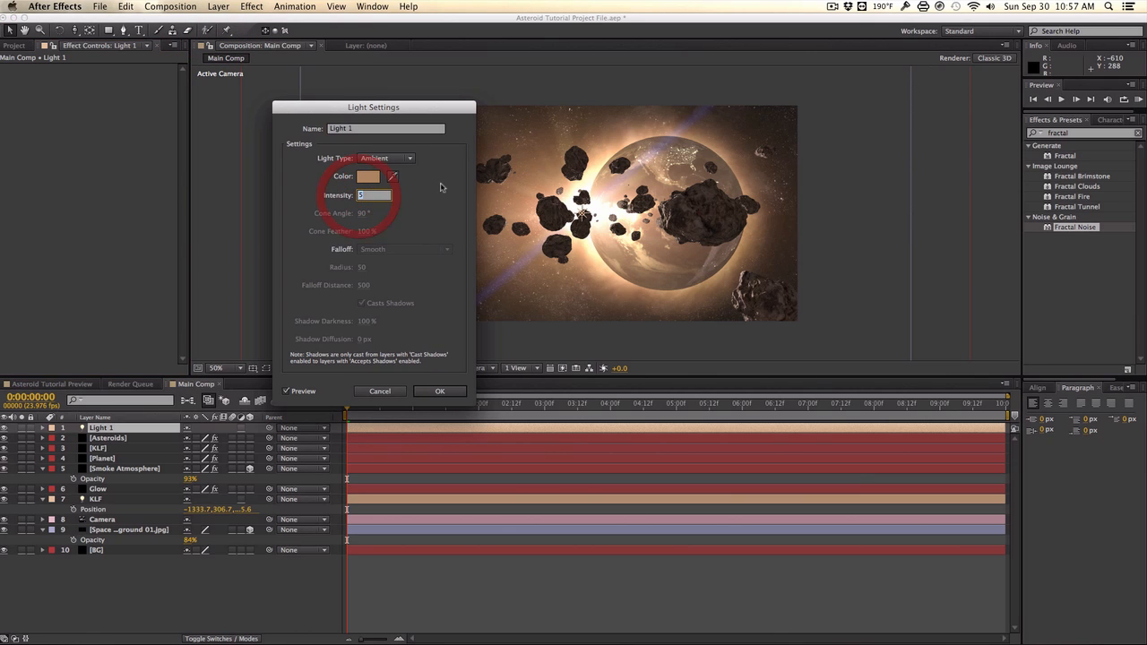
left_click(447, 392)
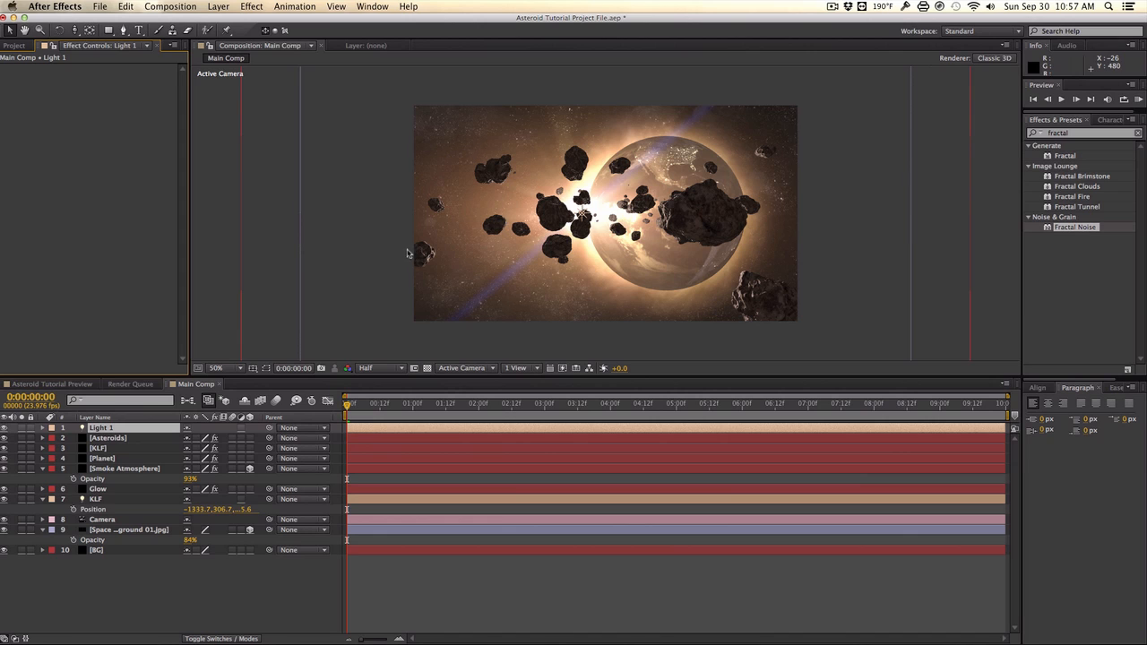
Apply Fast Blur to the Asteroids layer with a slight blurriness and turn on Repeat Edge Pixels
left_click(161, 438)
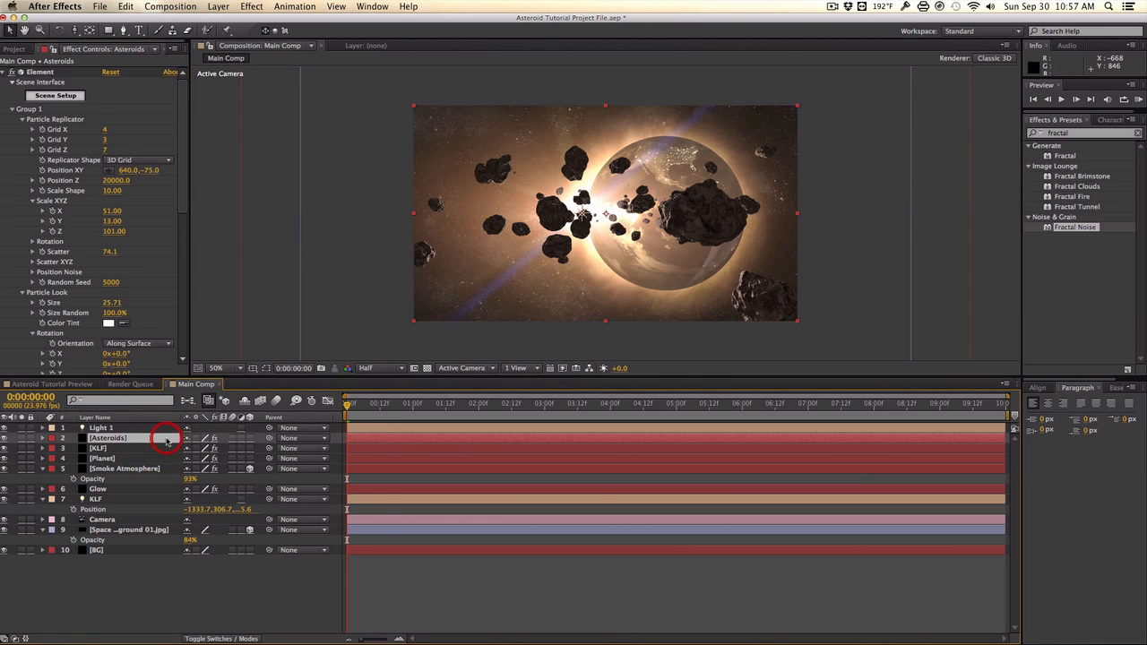
left_click(252, 6)
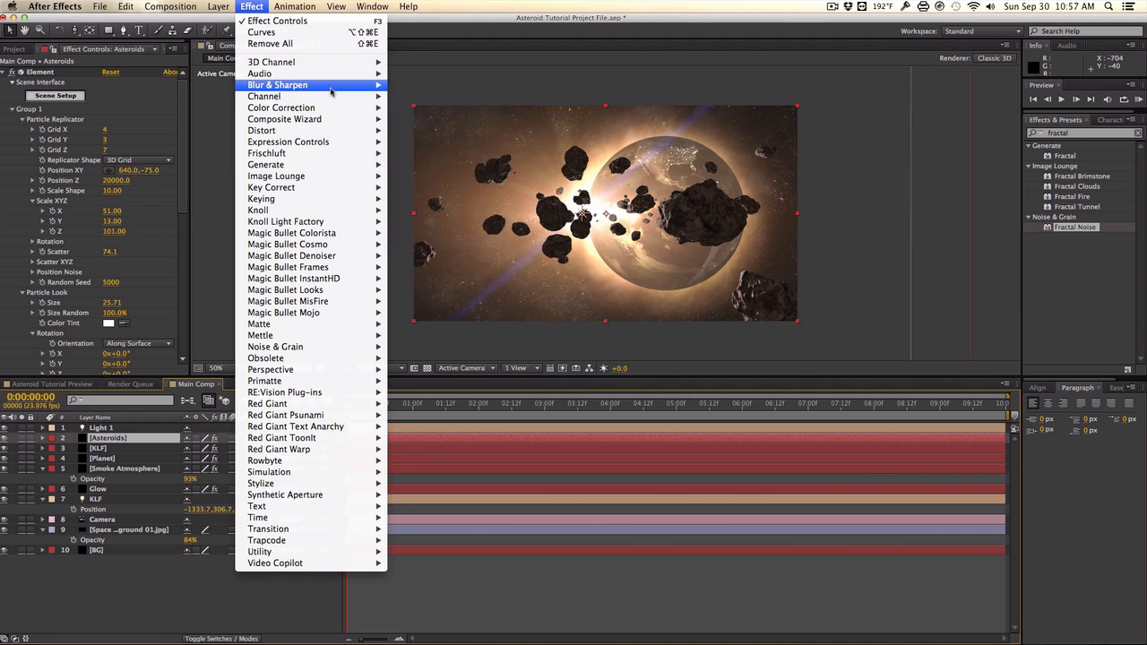
mouse_move(366, 85)
left_click(418, 198)
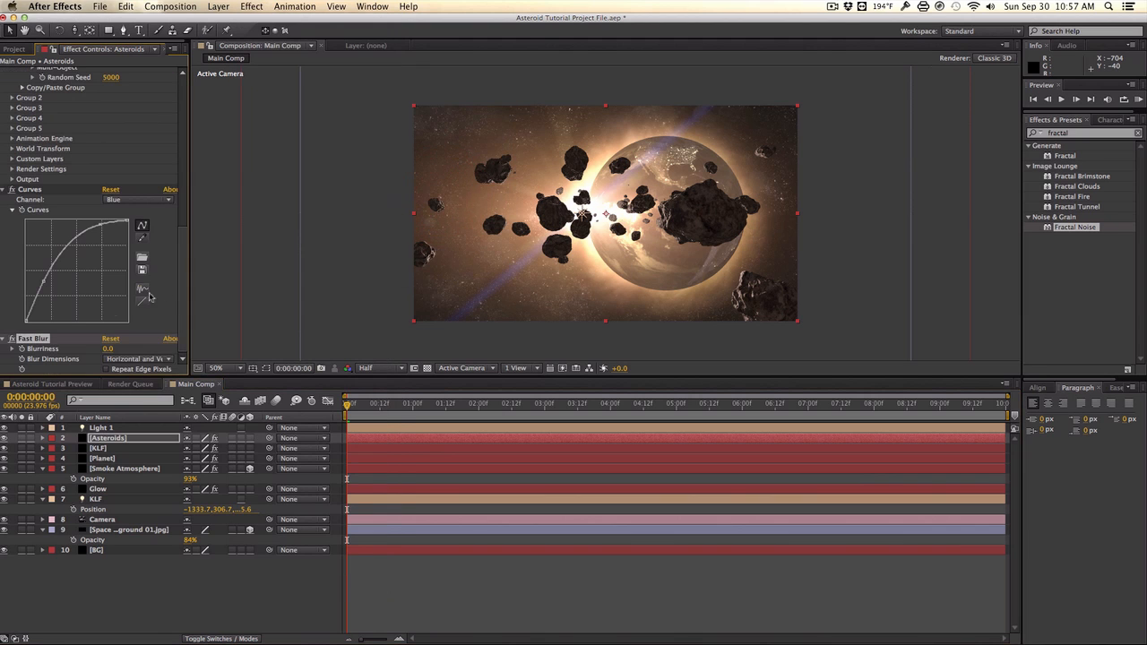
left_click(109, 349)
left_click(109, 369)
Rename the Light 1 layer as Ambient Light
left_click(133, 427)
key("Return")
type("Ambient")
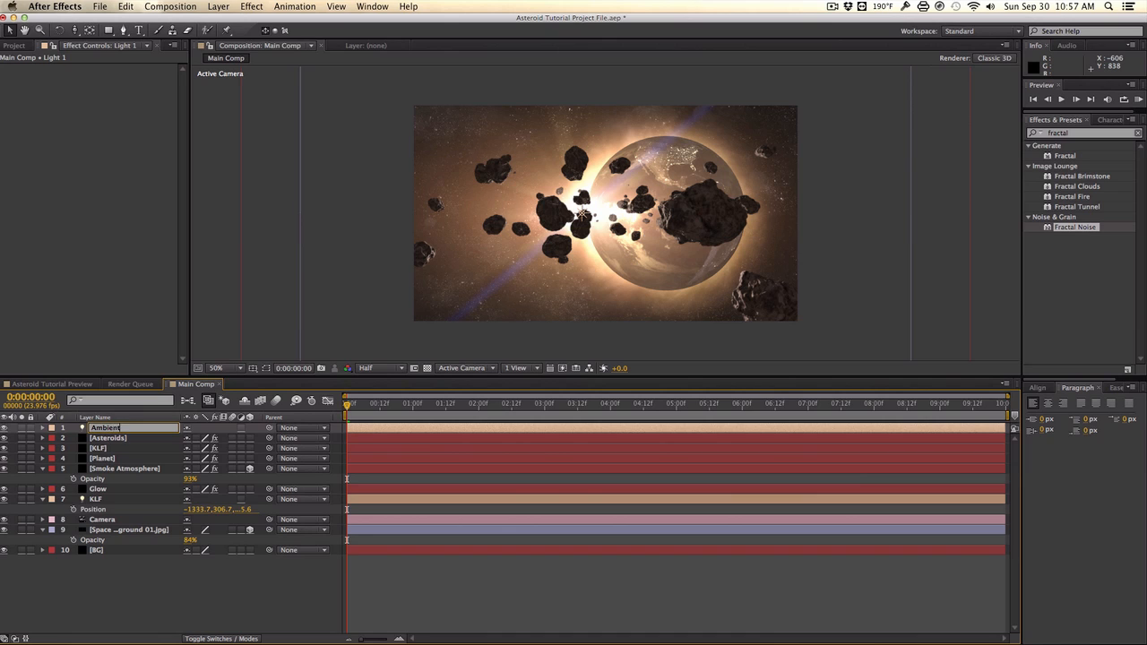
type(" Light")
key("Return")
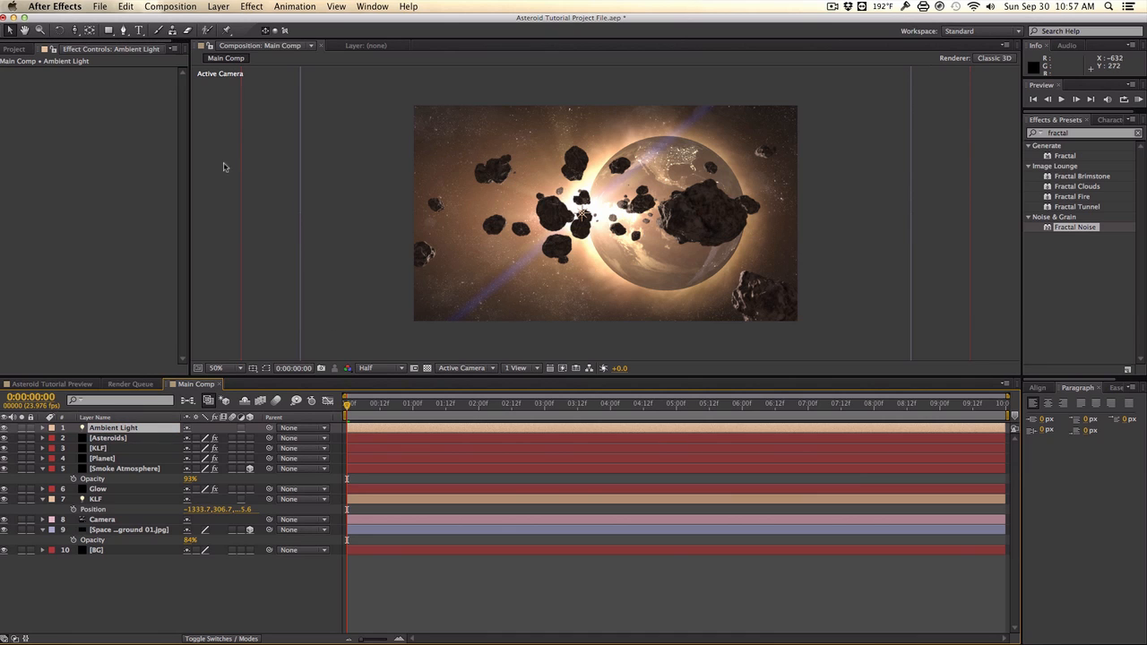
Add a new adjustment layer above all other layers and rename it CC
left_click(227, 5)
mouse_move(231, 20)
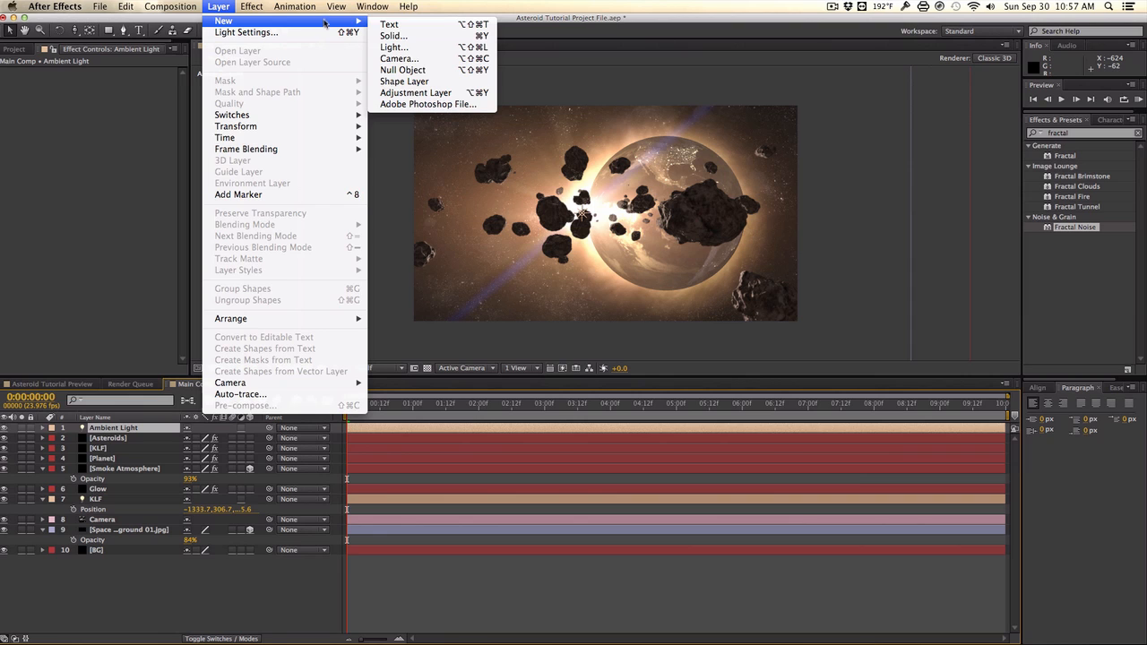
left_click(412, 92)
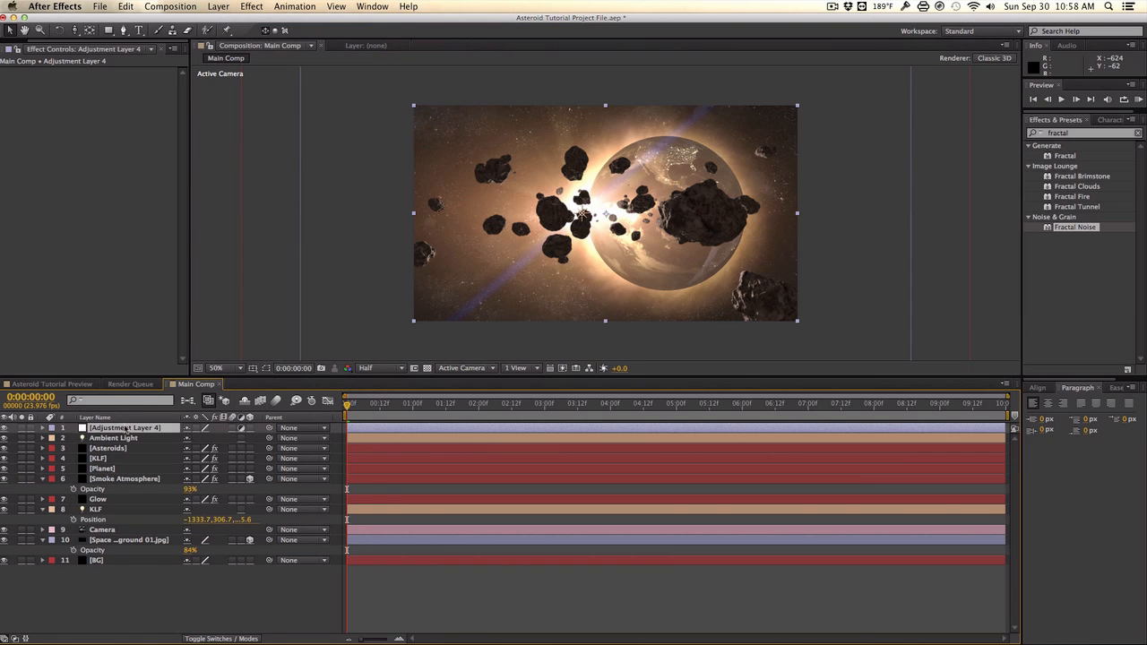
key("Return")
type("CC")
key("Return")
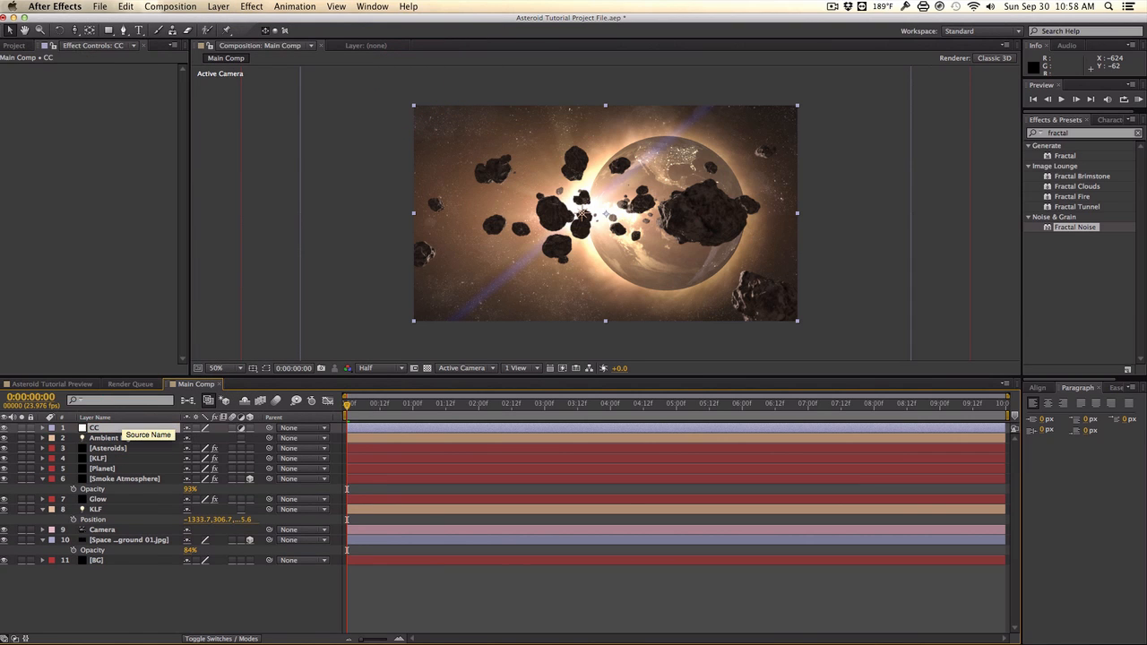
Set the Asteroids' Group 1 to Grid X 6, Grid Z 8, Position XY 640, 201, Position Z 20660 and particle size 26.12
left_click(117, 448)
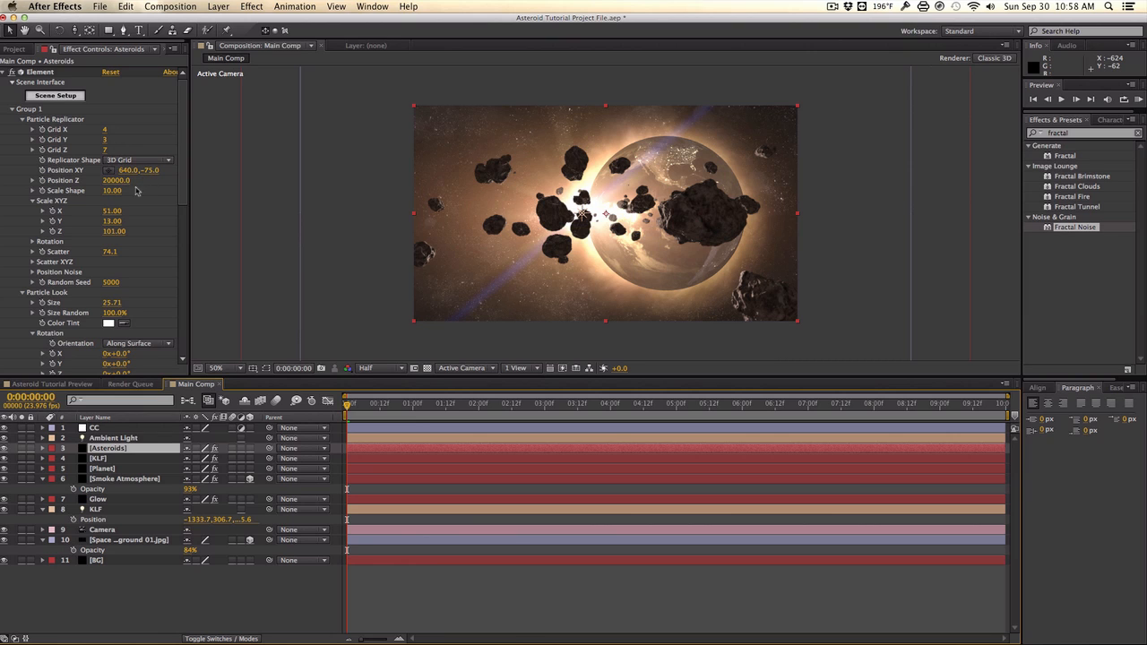
left_click_drag(123, 183, 109, 150)
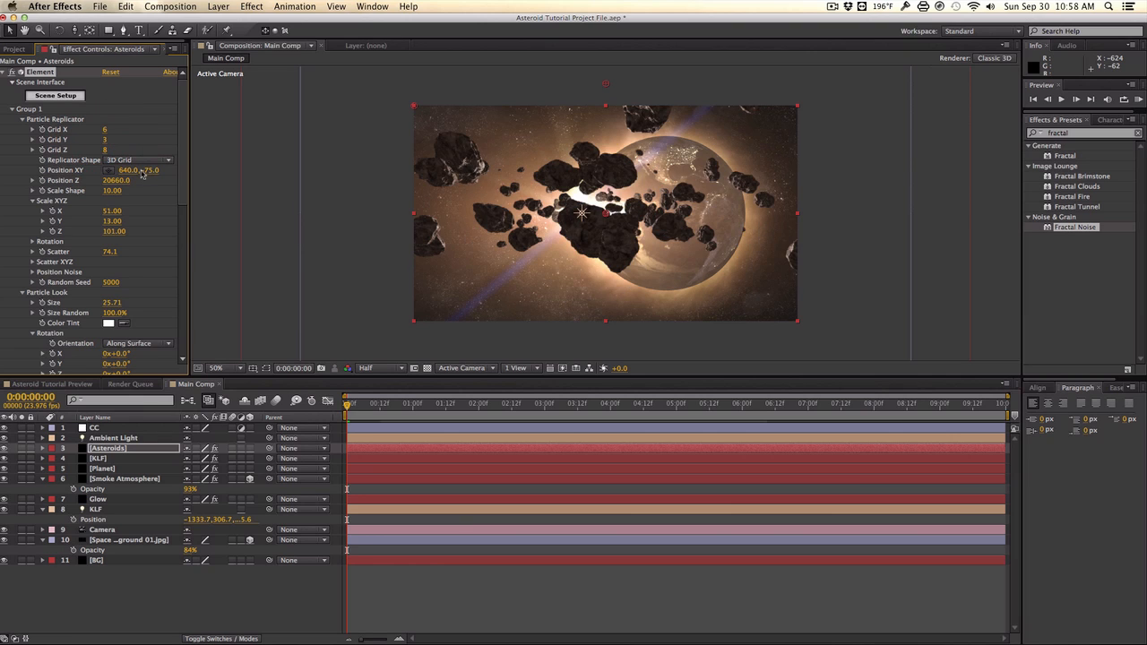
left_click_drag(167, 173, 376, 152)
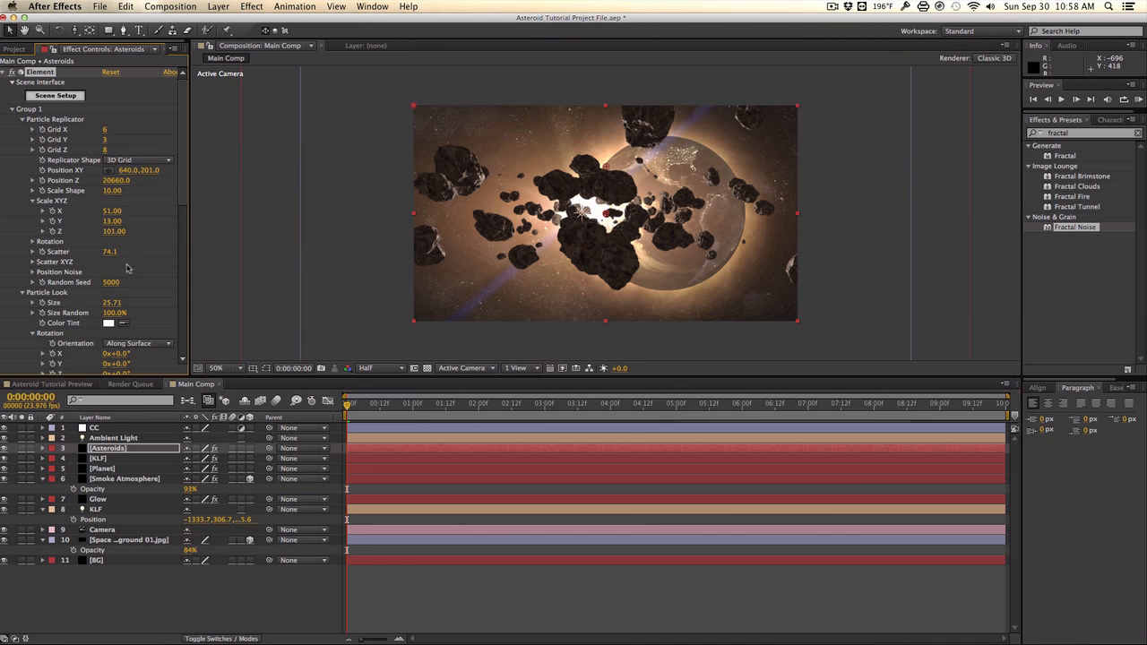
scroll(127, 288, "down", 2)
left_click_drag(115, 259, 140, 261)
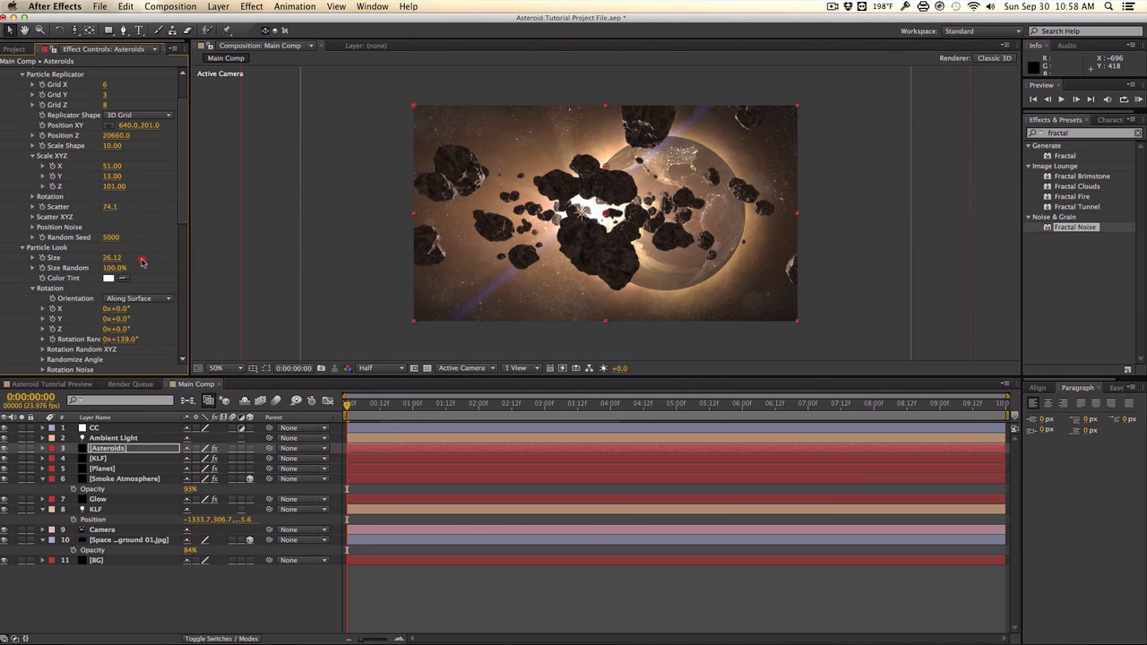
Set the Asteroids' particle size to 26.68
left_click_drag(236, 267, 174, 259)
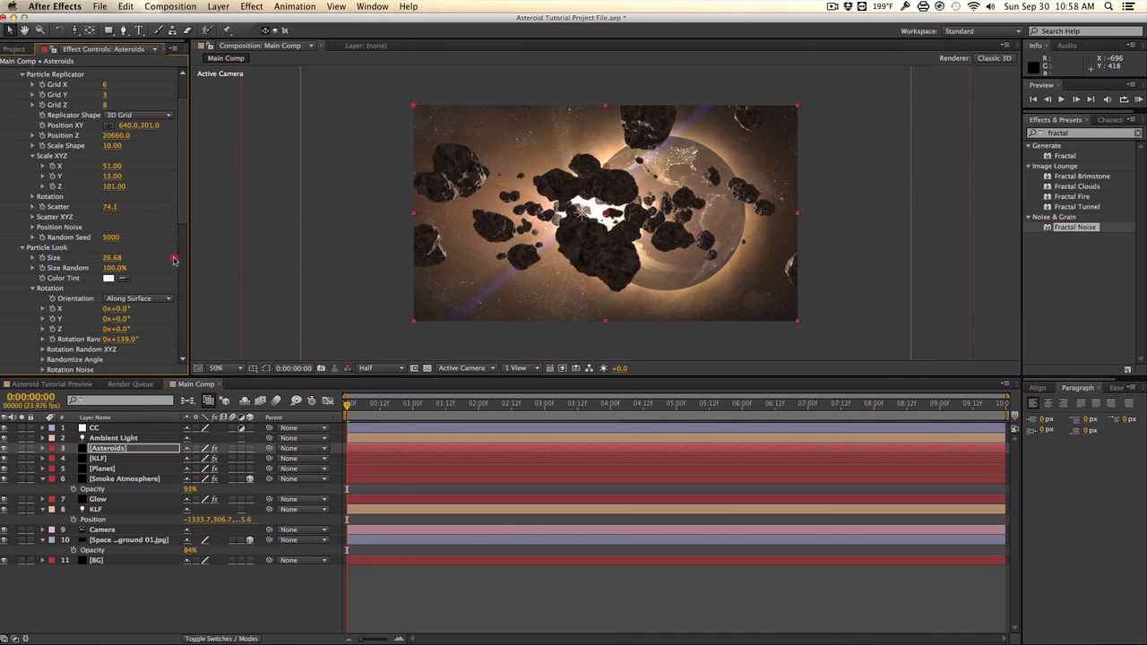
Apply the Magic Bullet Looks effect to the CC adjustment layer and open its look editor
left_click(132, 428)
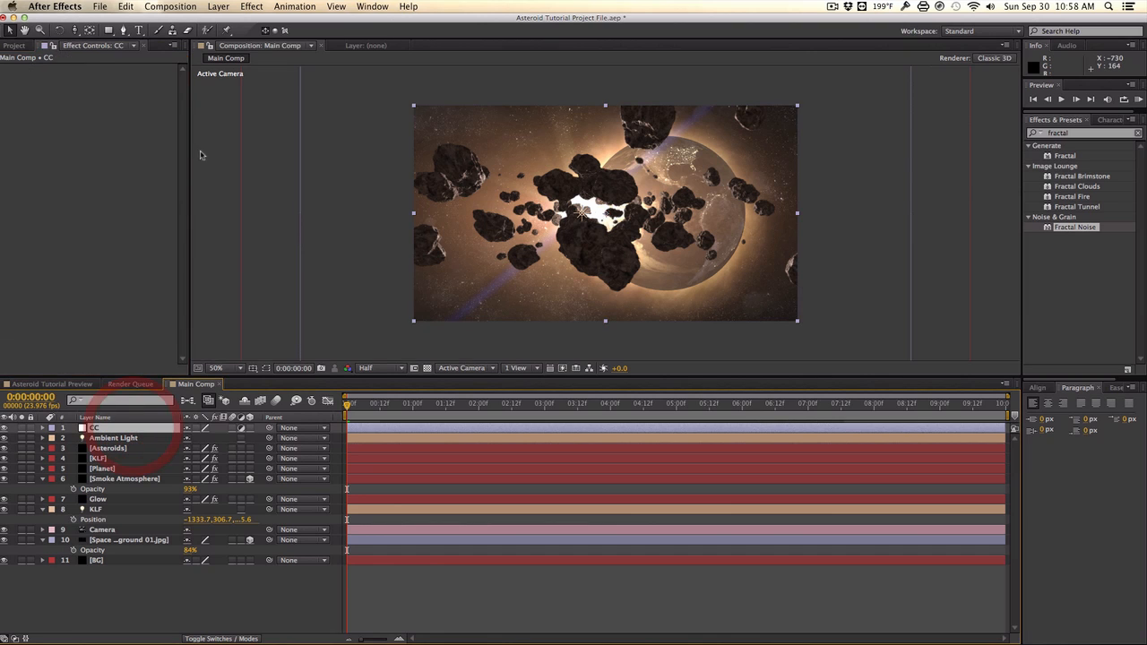
left_click(251, 7)
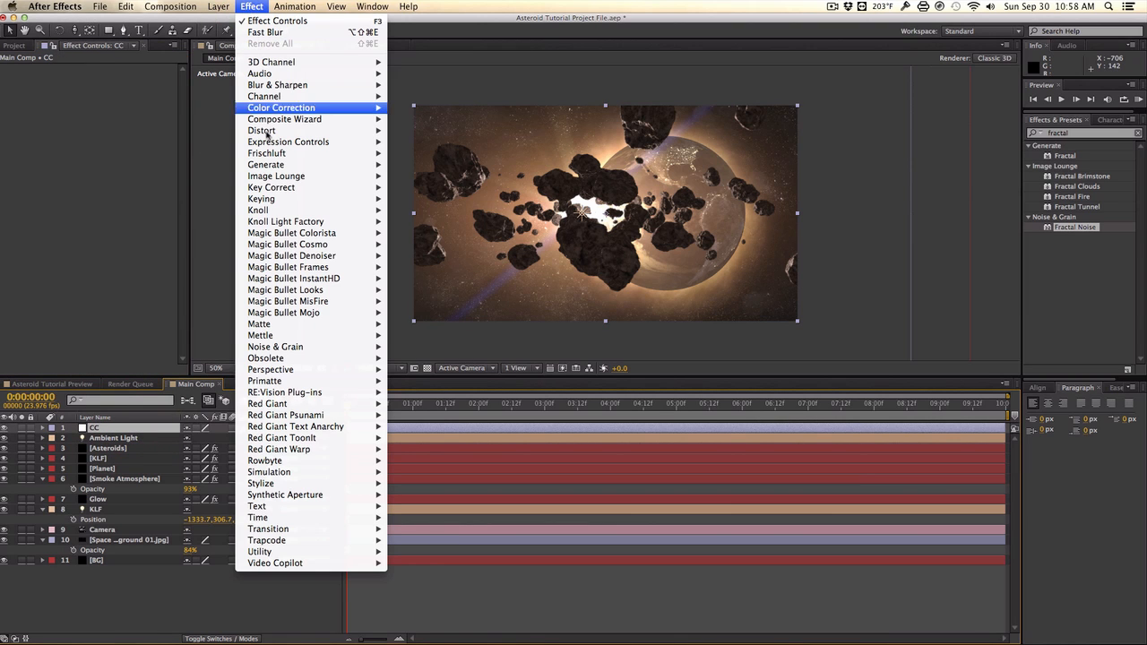
mouse_move(346, 294)
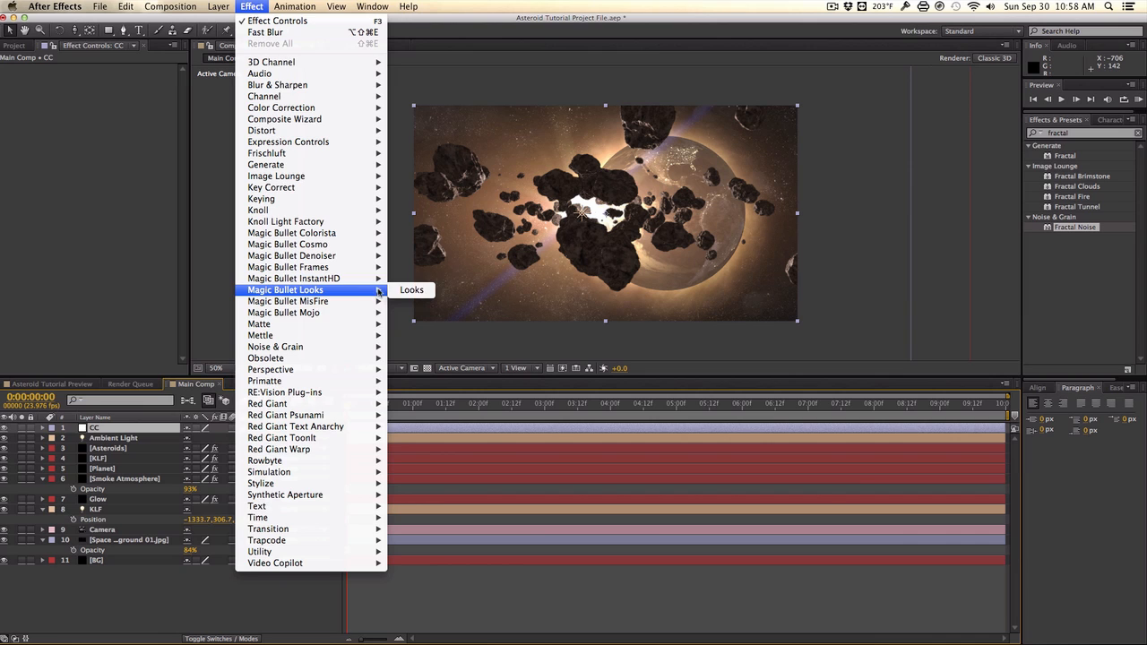
left_click(405, 289)
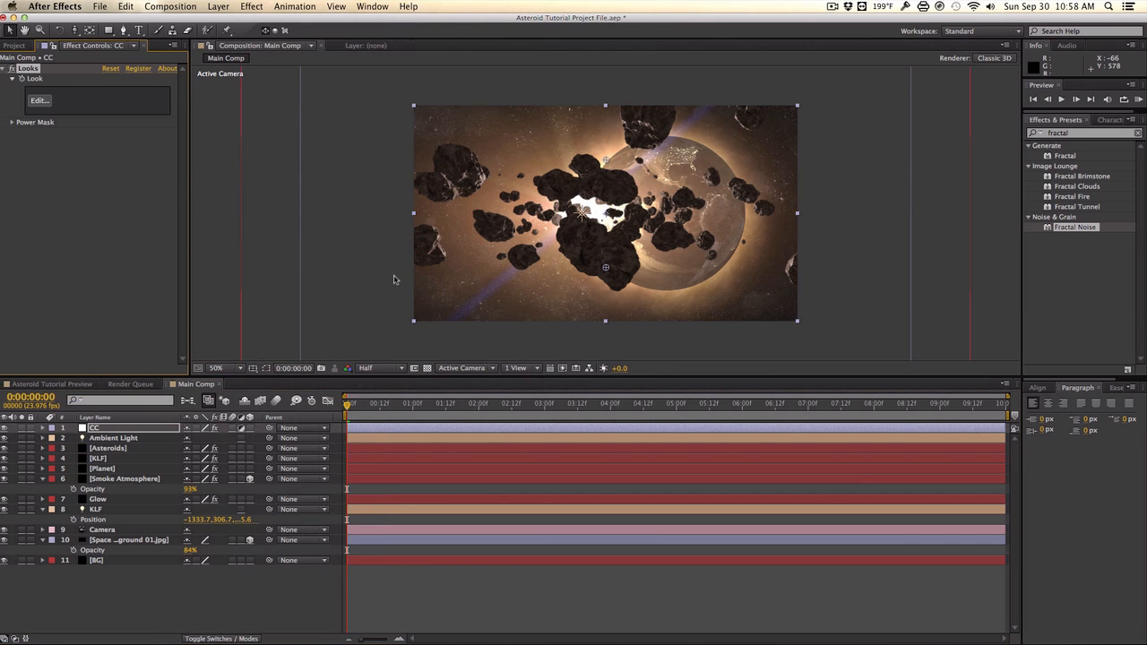
left_click(40, 102)
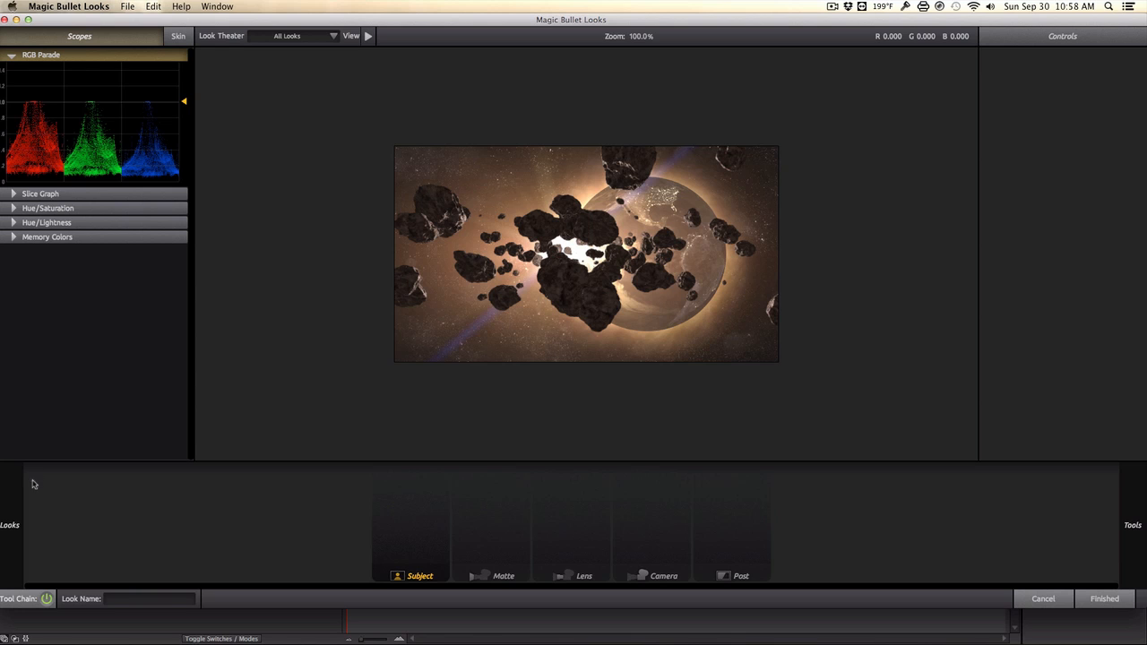
Try the Invasion and Neo presets from the Cinematic looks on the scene
mouse_move(22, 484)
scroll(90, 430, "down", 2)
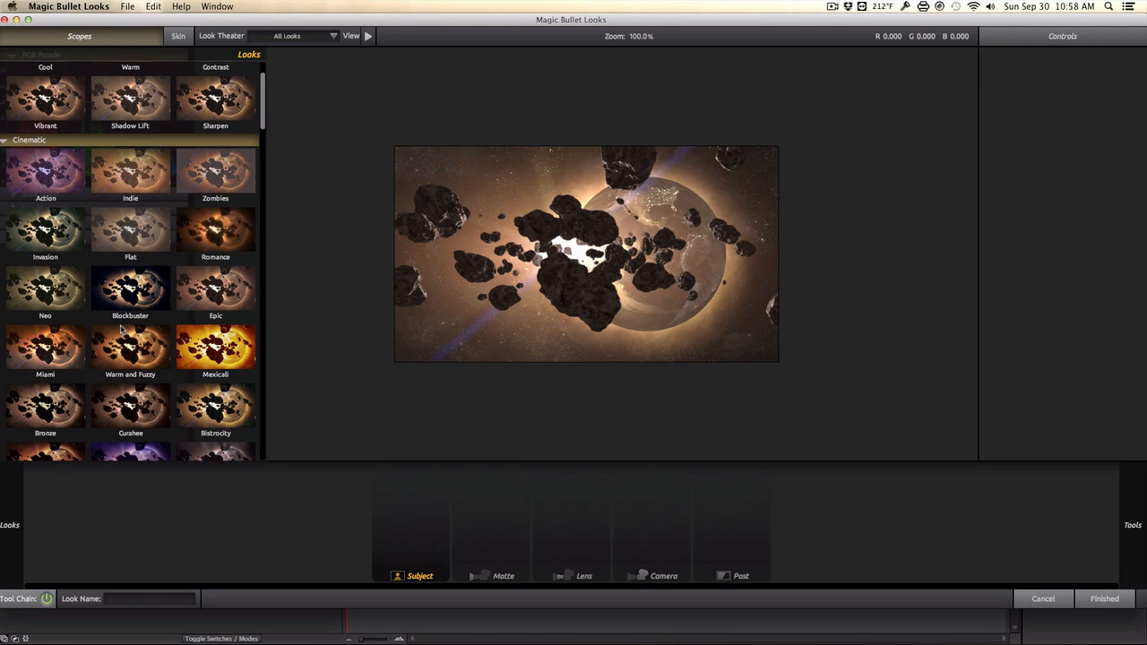
left_click(42, 244)
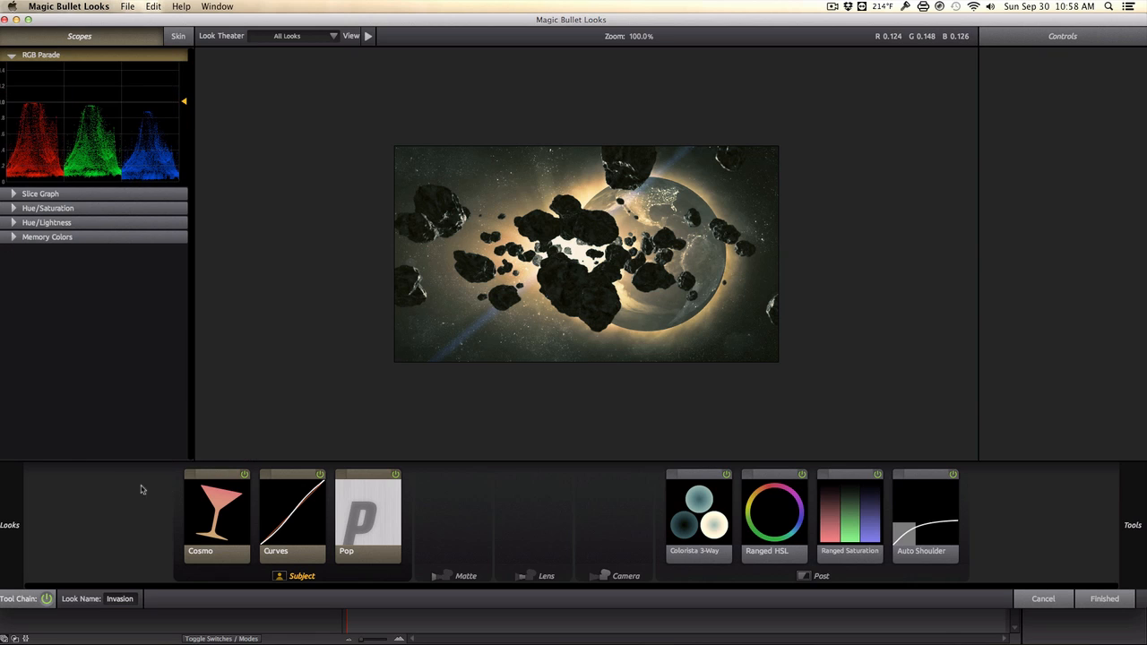
mouse_move(15, 490)
left_click(45, 288)
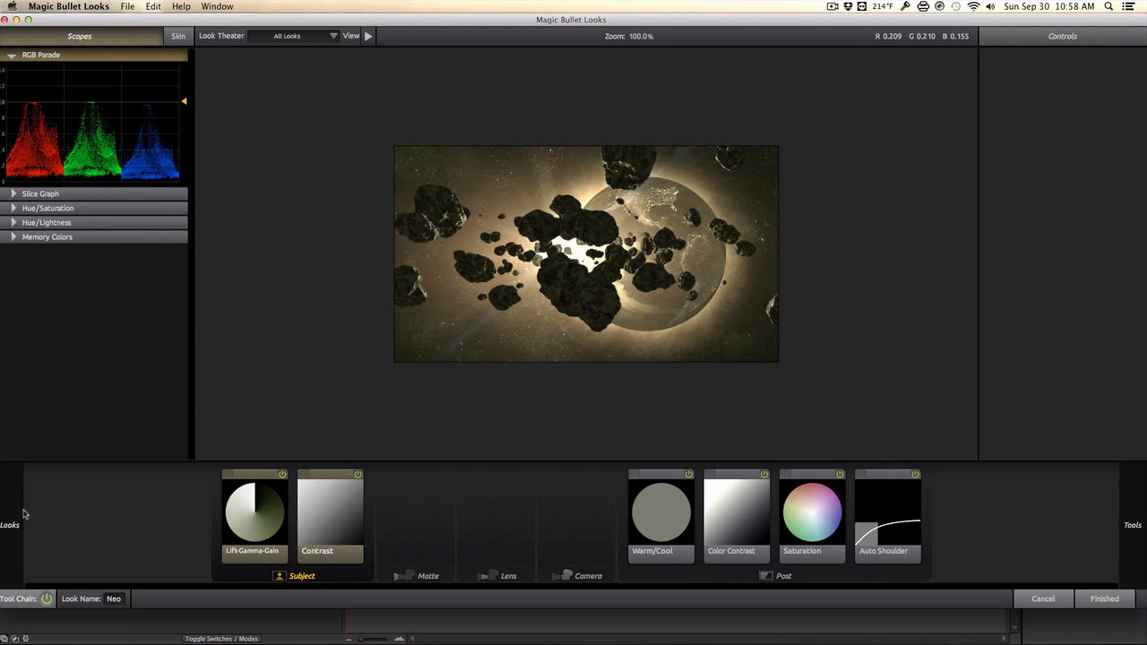
Try the Movie Star preset from the People looks on the scene
mouse_move(37, 503)
scroll(102, 402, "down", 10)
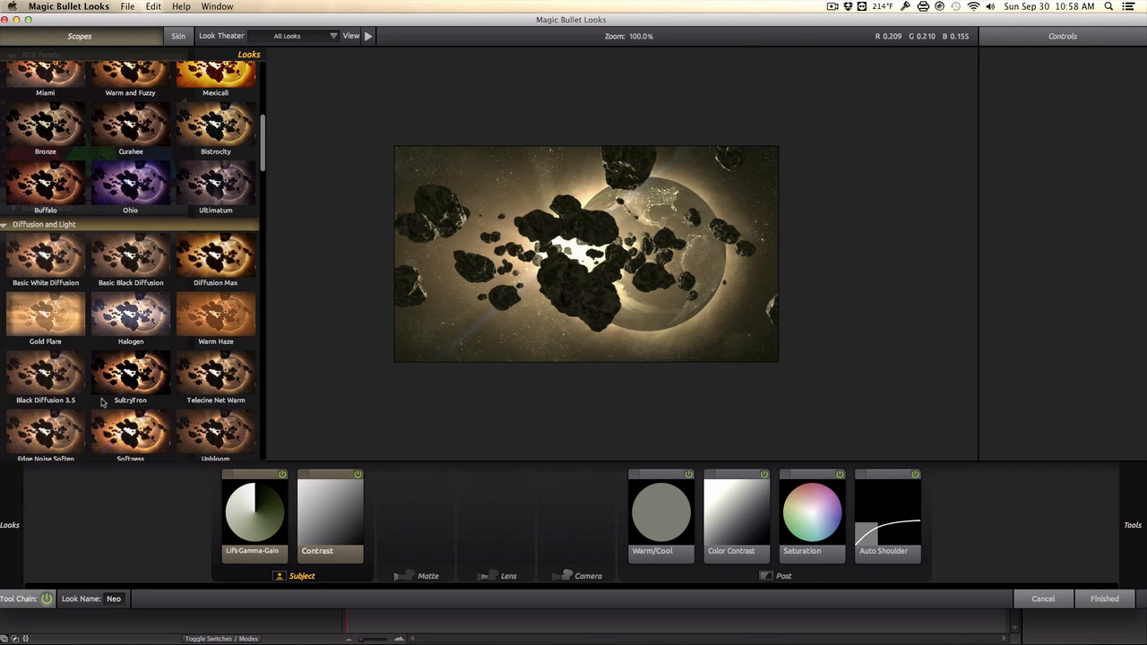
scroll(101, 402, "down", 12)
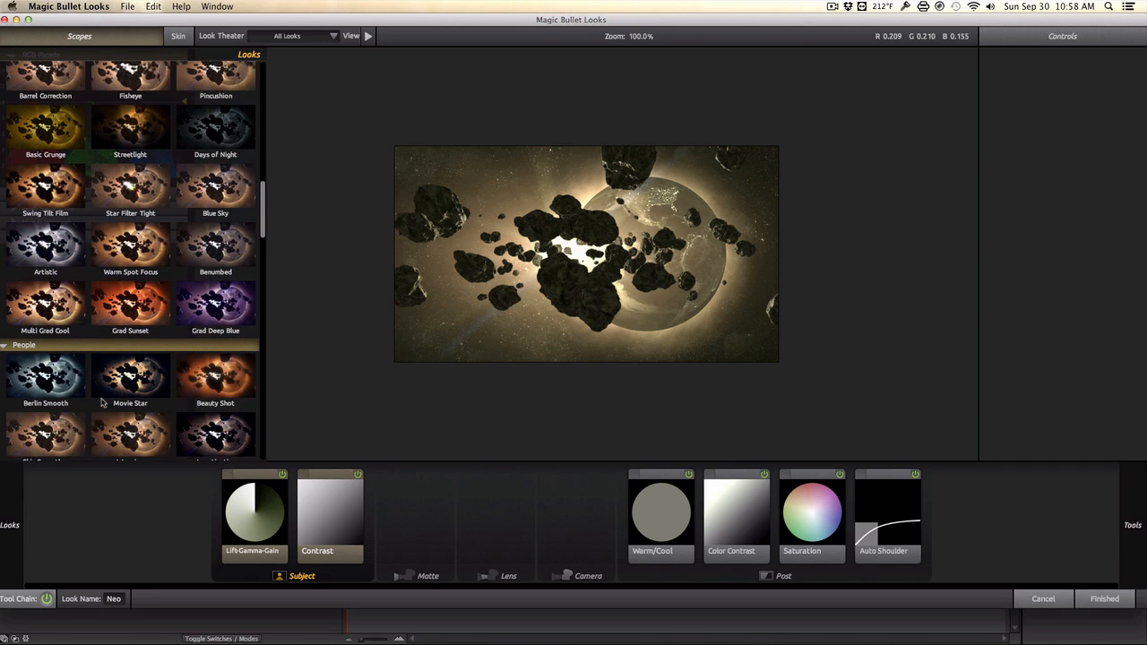
scroll(101, 402, "down", 2)
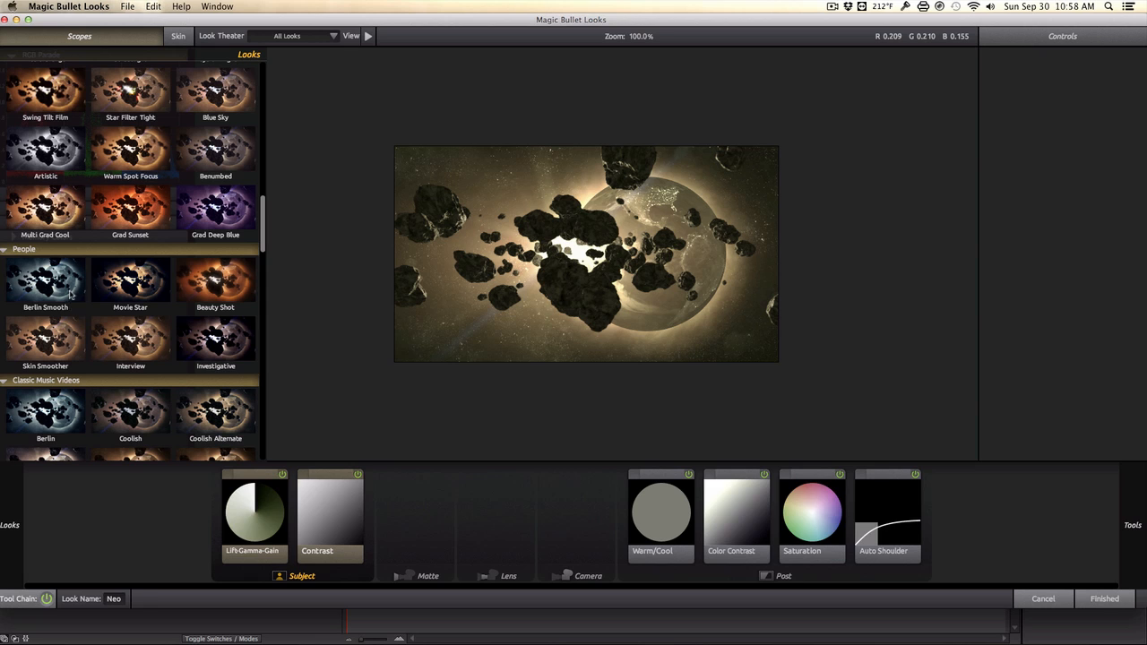
left_click(71, 295)
left_click(123, 286)
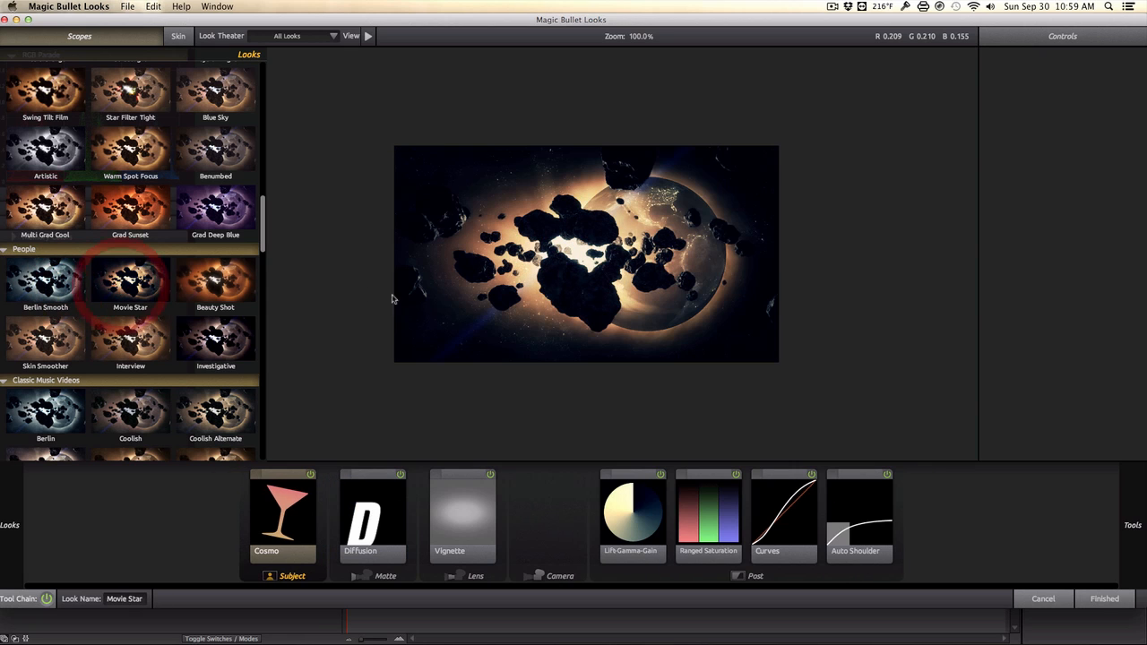
scroll(133, 261, "down", 2)
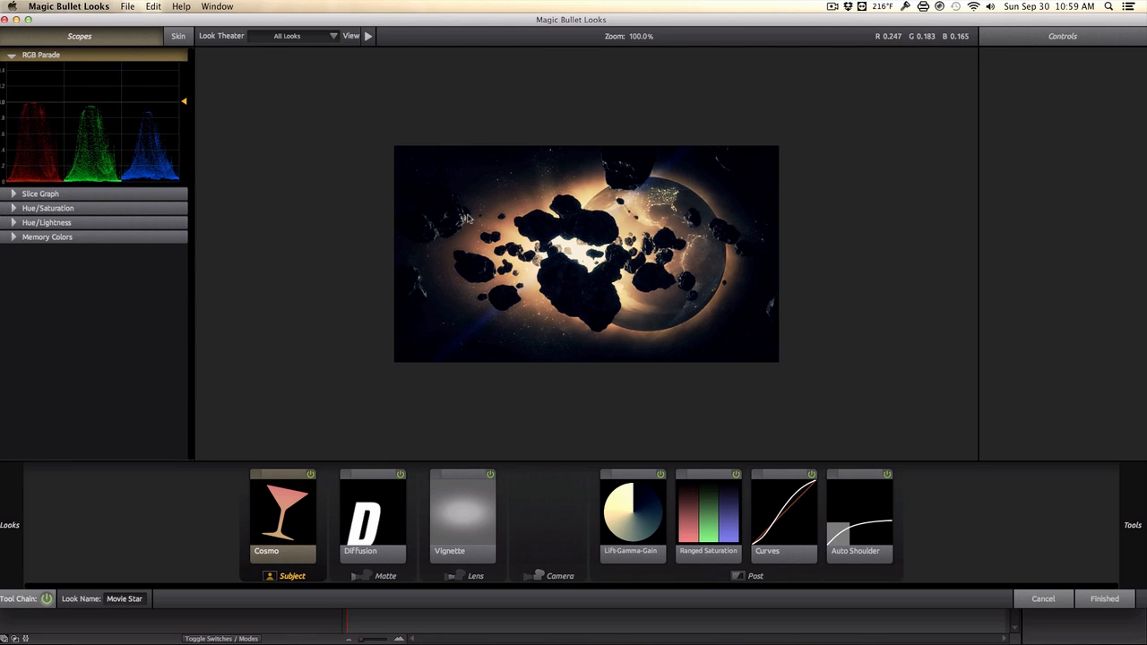
Try the Coolish Alternate and Berlin presets from the Classic Music Videos looks
mouse_move(2, 552)
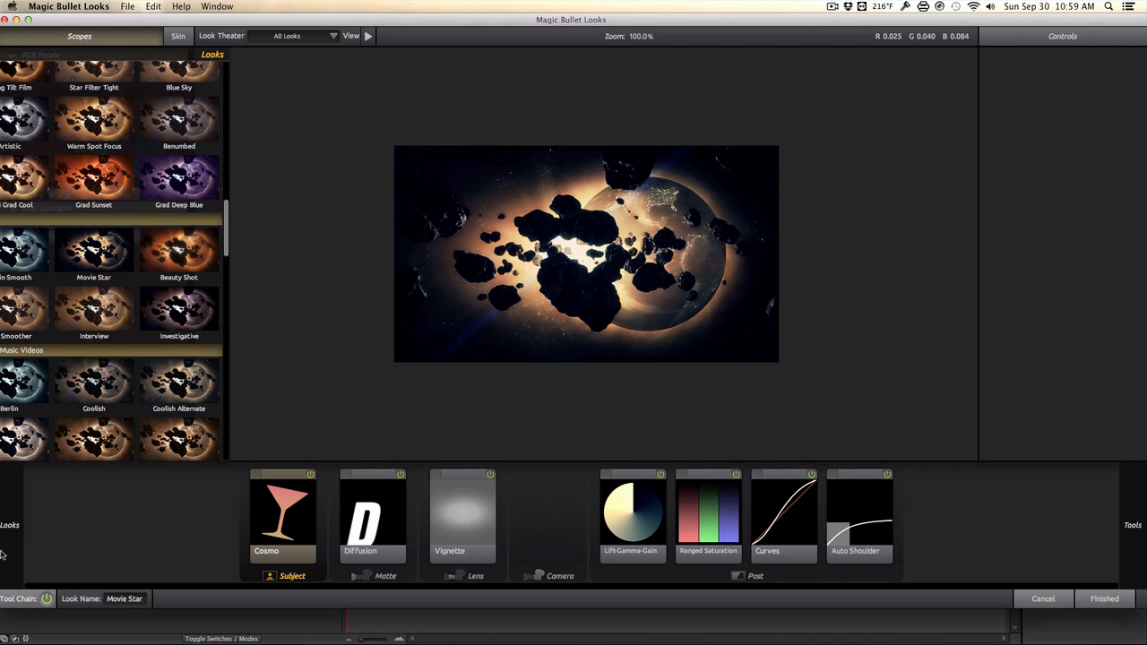
scroll(86, 403, "down", 3)
scroll(87, 403, "down", 2)
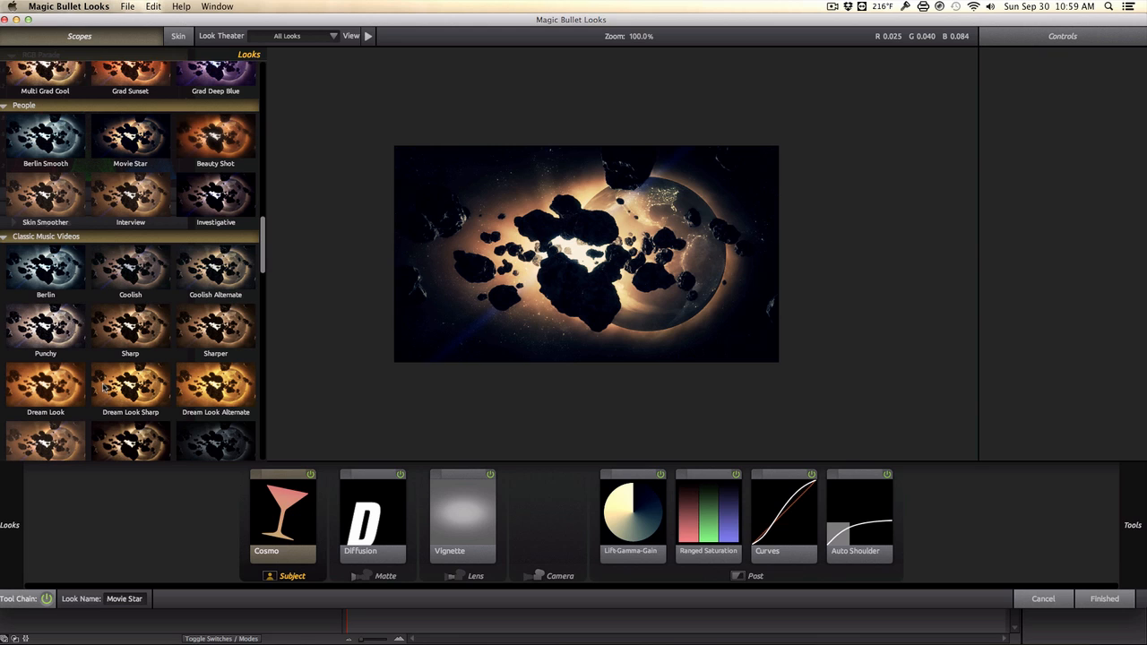
scroll(103, 385, "down", 1)
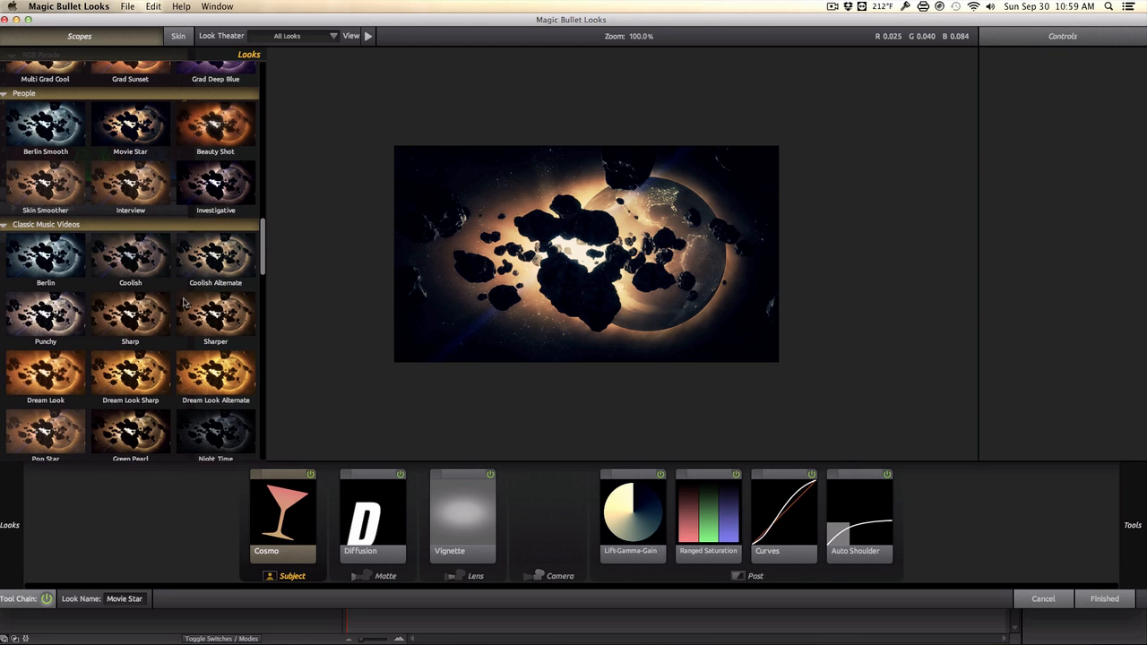
left_click(211, 271)
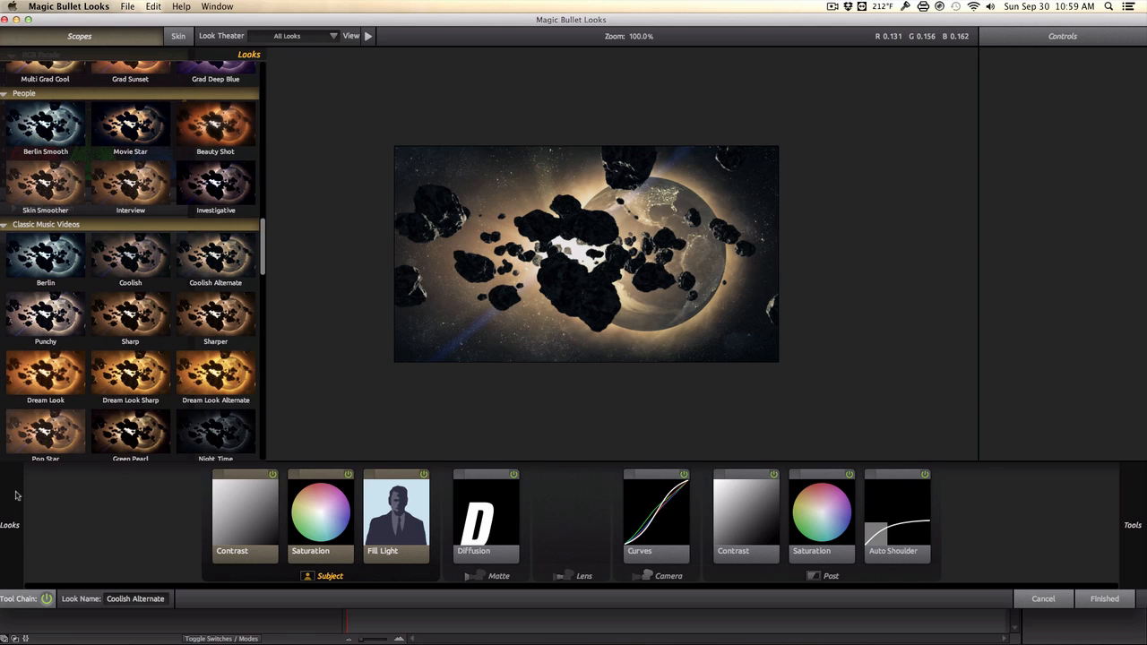
left_click(49, 271)
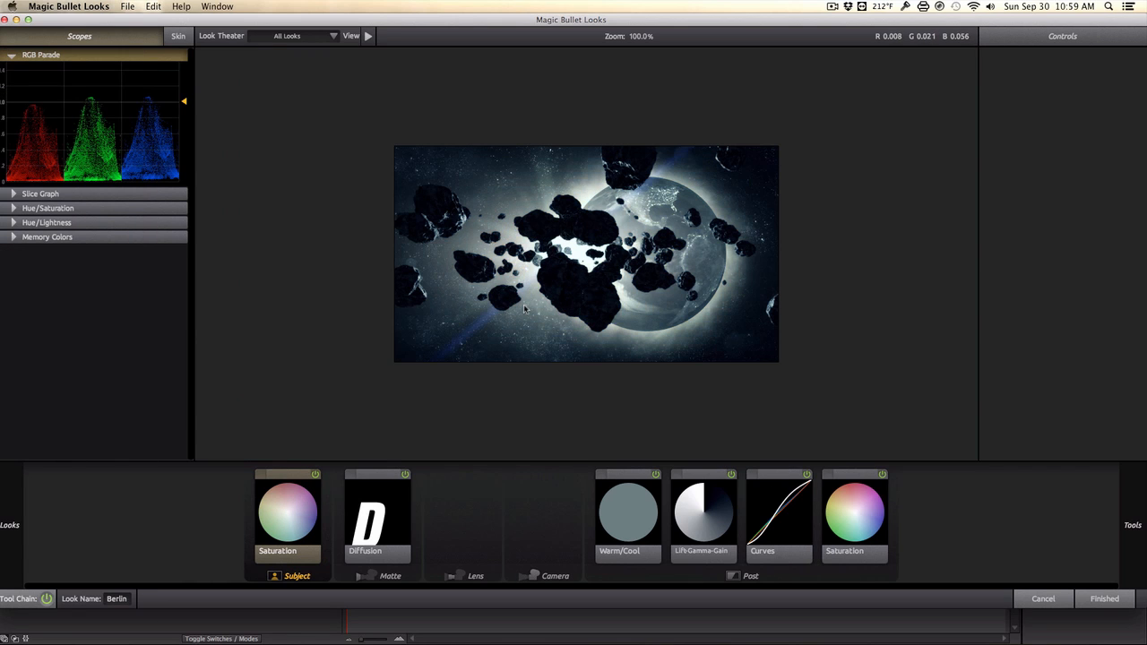
Choose the Neo preset from the Cinematic looks and apply the finished look to the CC layer
mouse_move(18, 484)
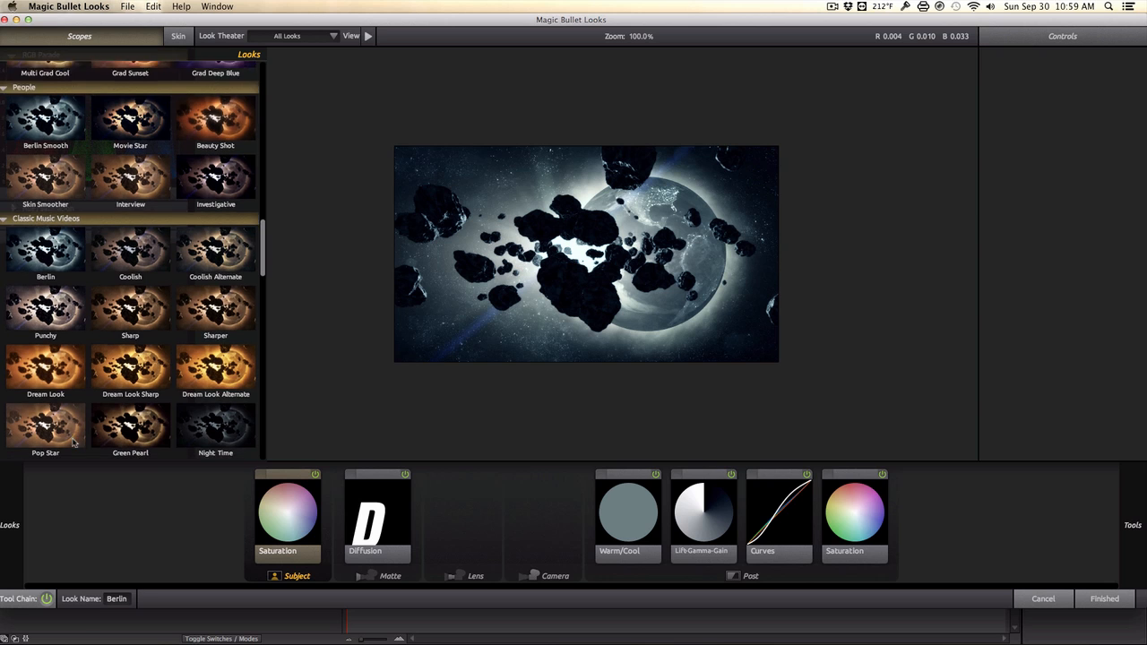
scroll(70, 432, "down", 20)
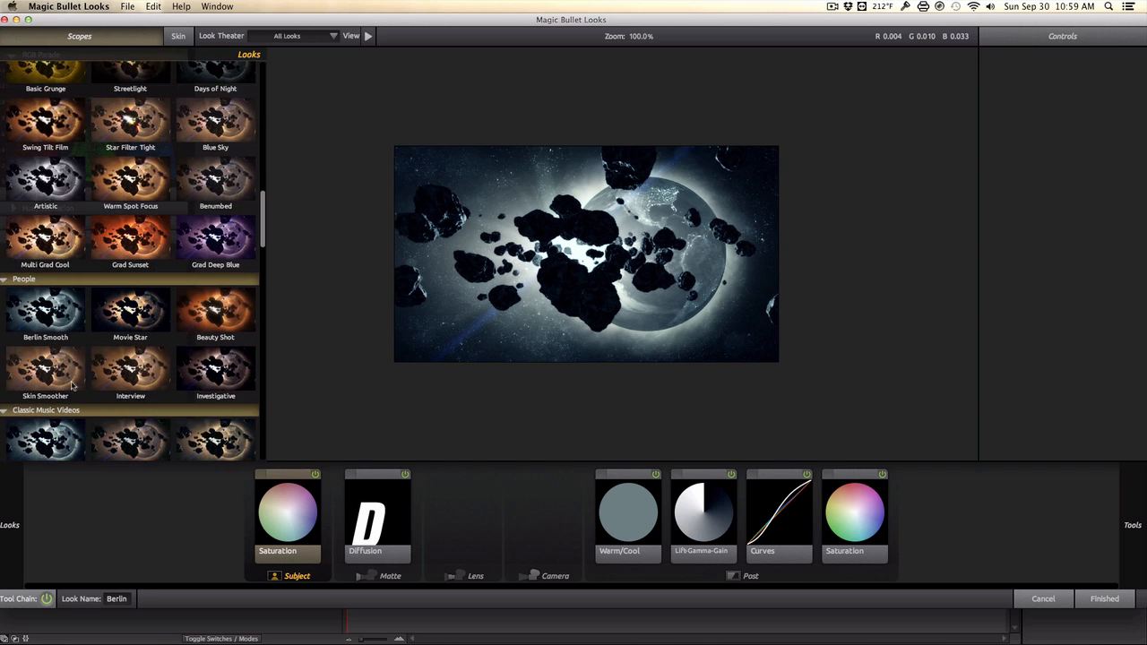
scroll(71, 382, "up", 20)
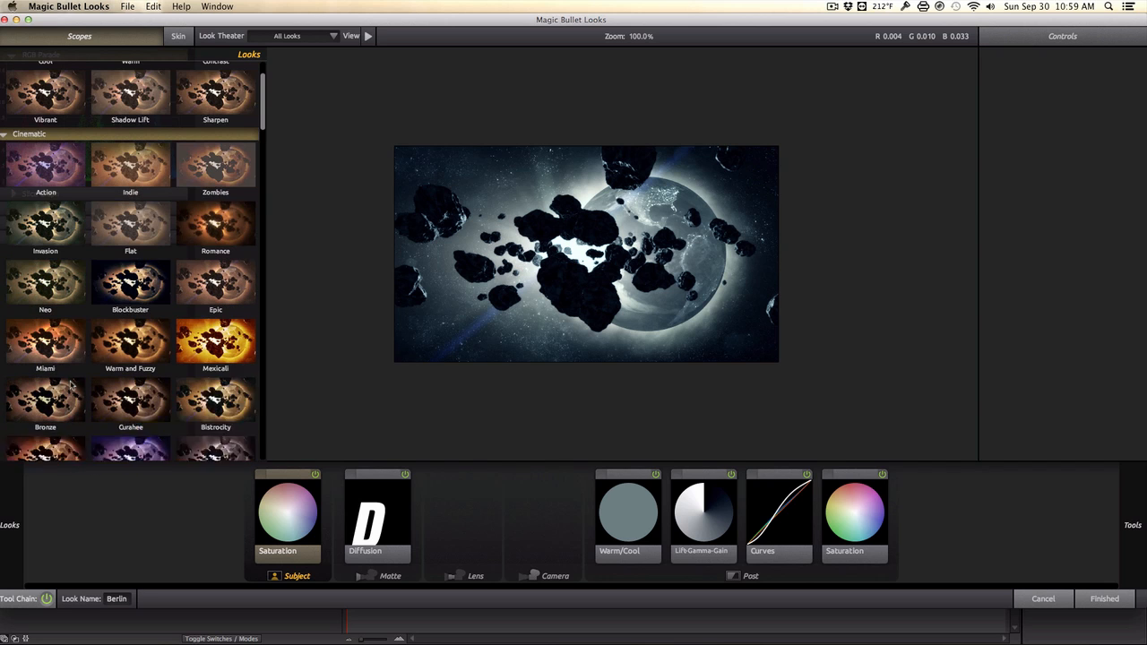
left_click(66, 319)
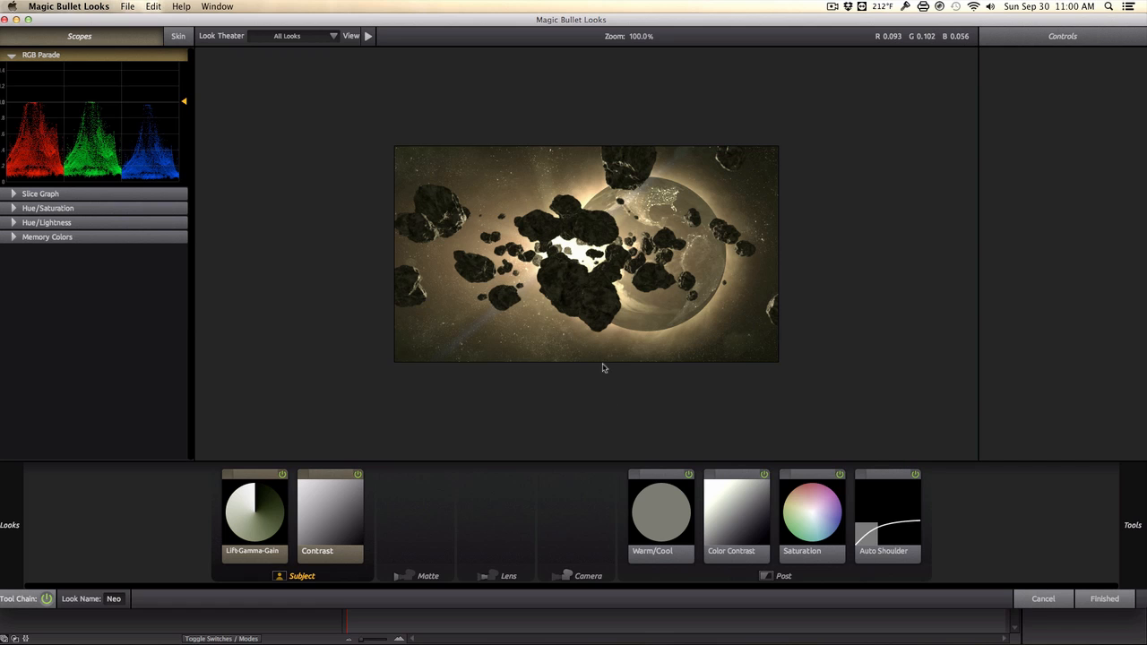
left_click(1104, 598)
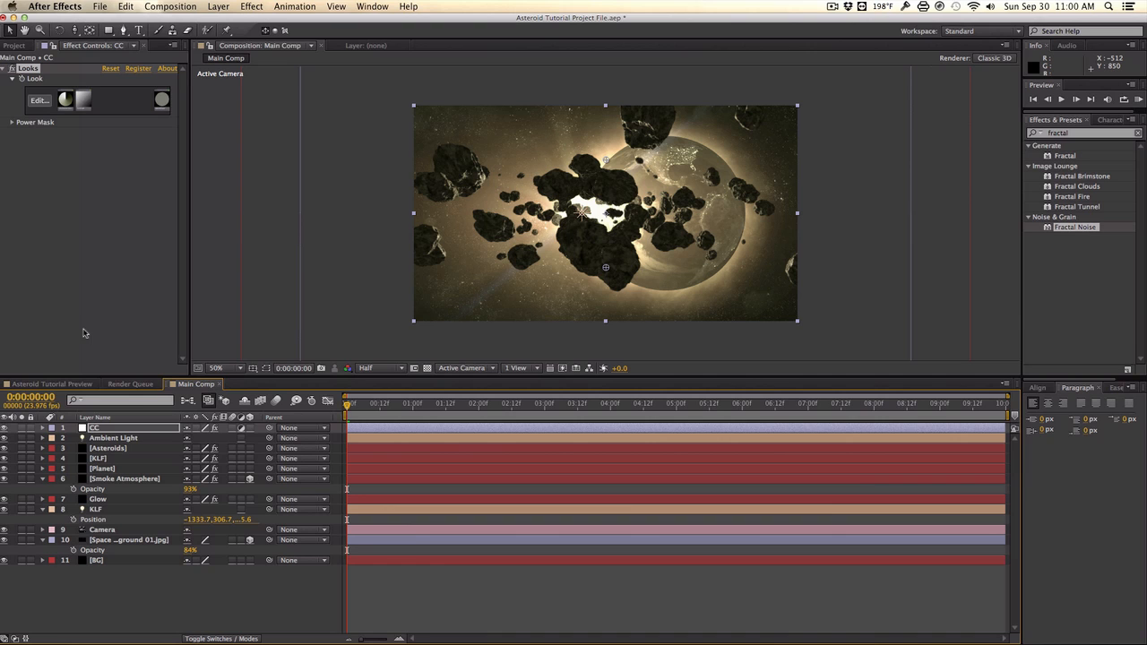
Run the _InstaFilm 720p.jsxbin script to add letterboxing, and delete the Grain layer it creates
left_click(100, 6)
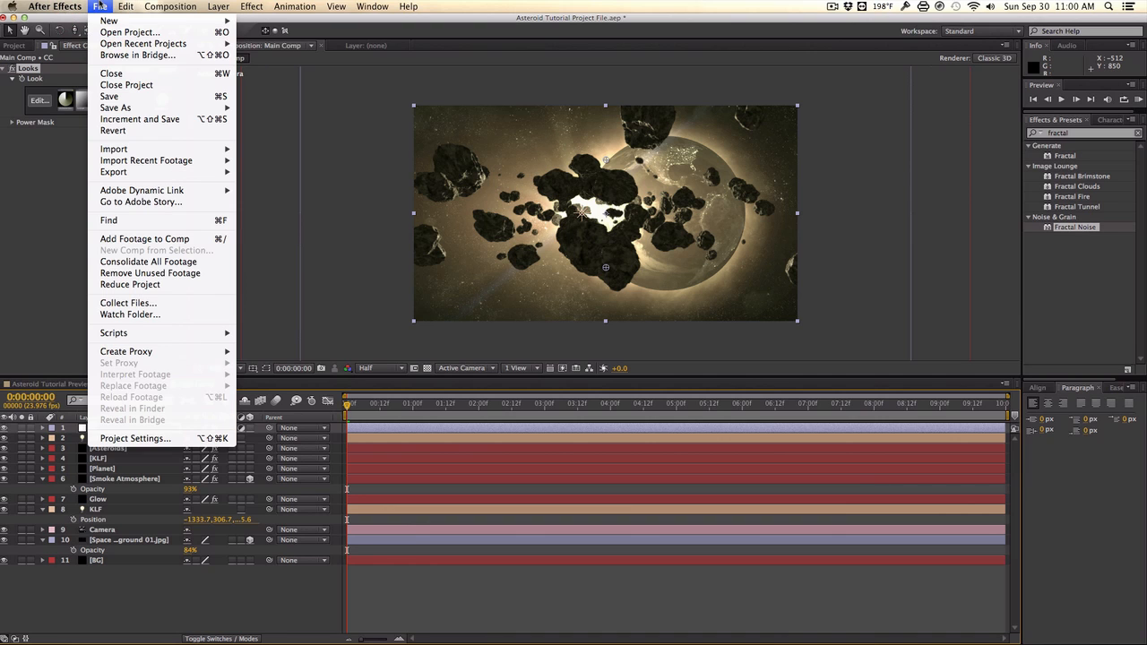
mouse_move(152, 334)
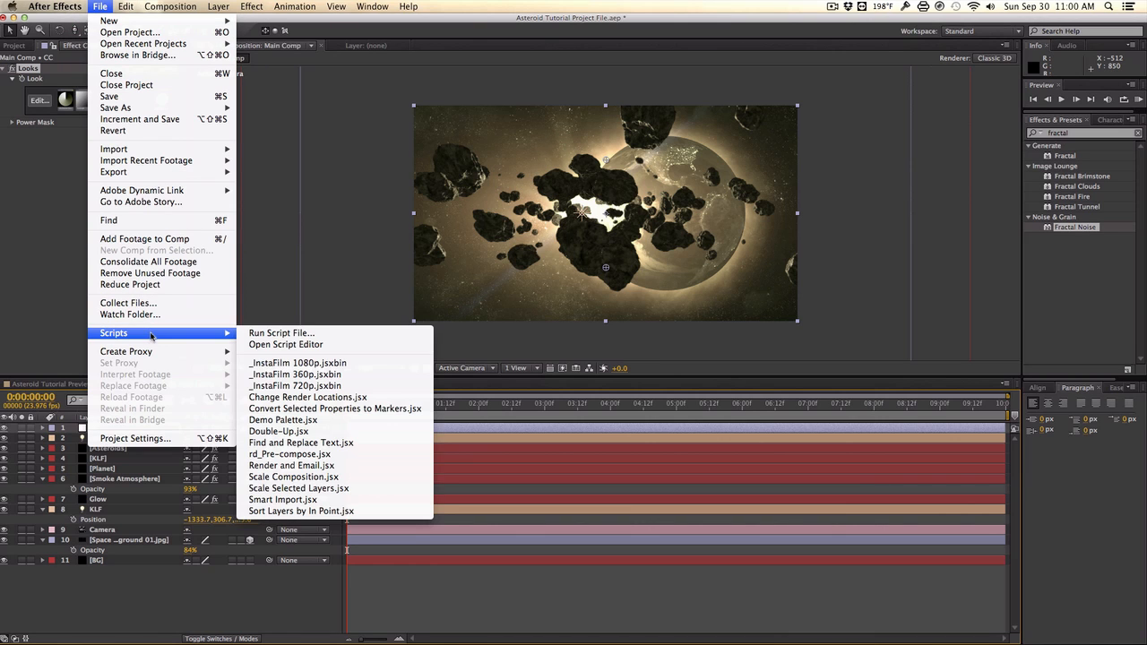
left_click(305, 385)
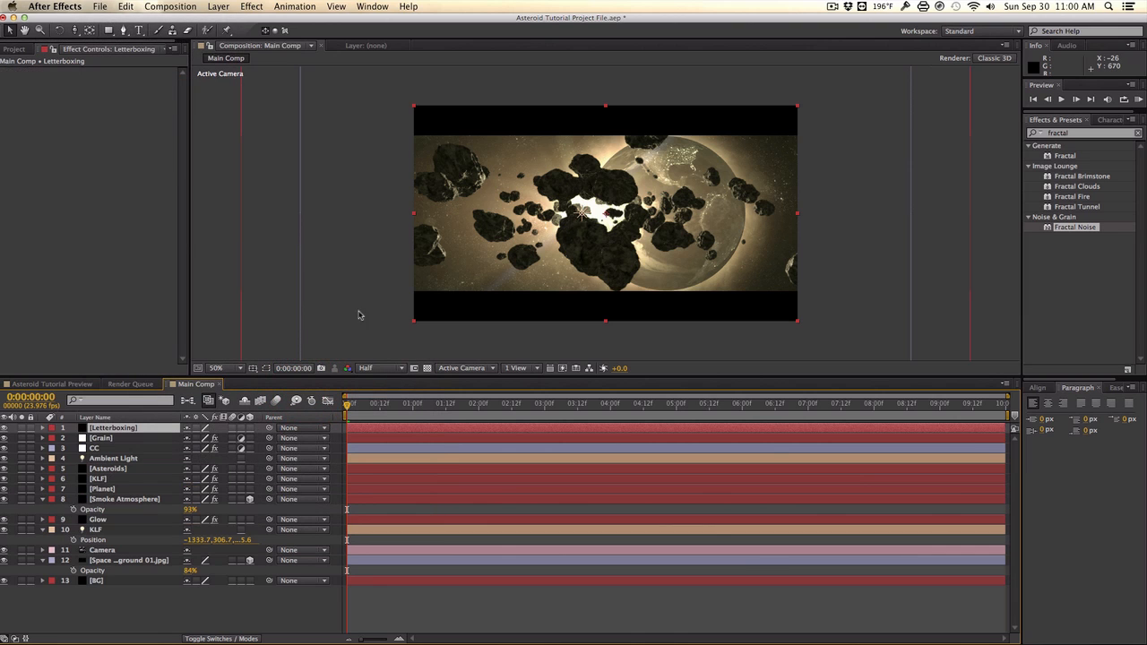
left_click(91, 437)
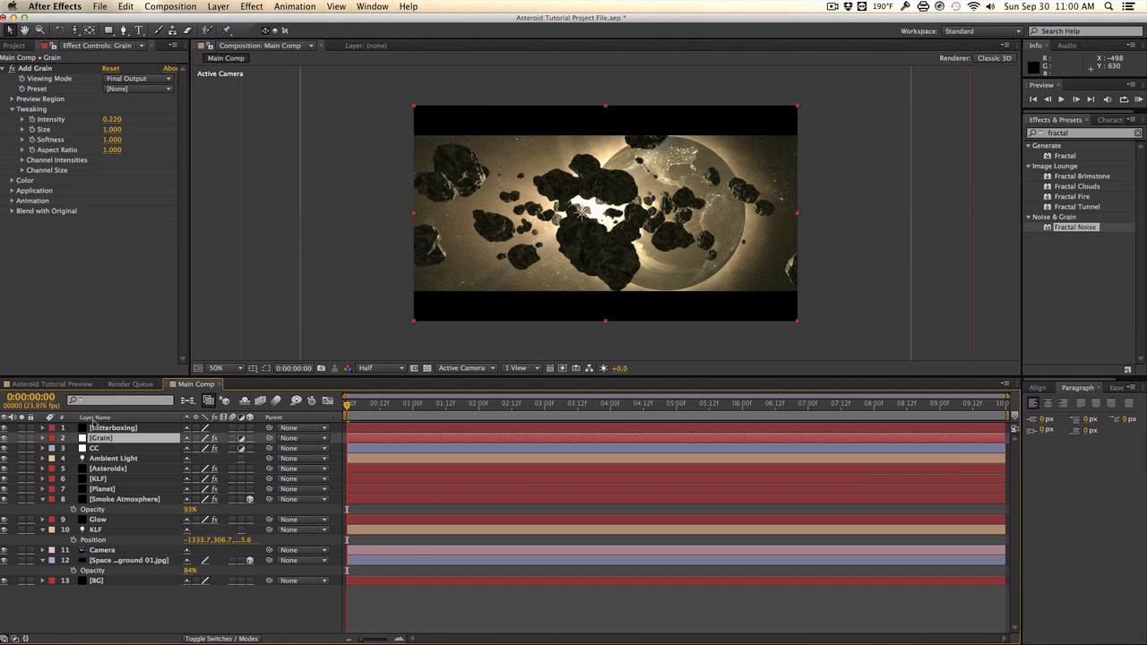
key("Delete")
Reopen the CC layer's look for editing and add a Film Grain tool to its Post stage
left_click(98, 437)
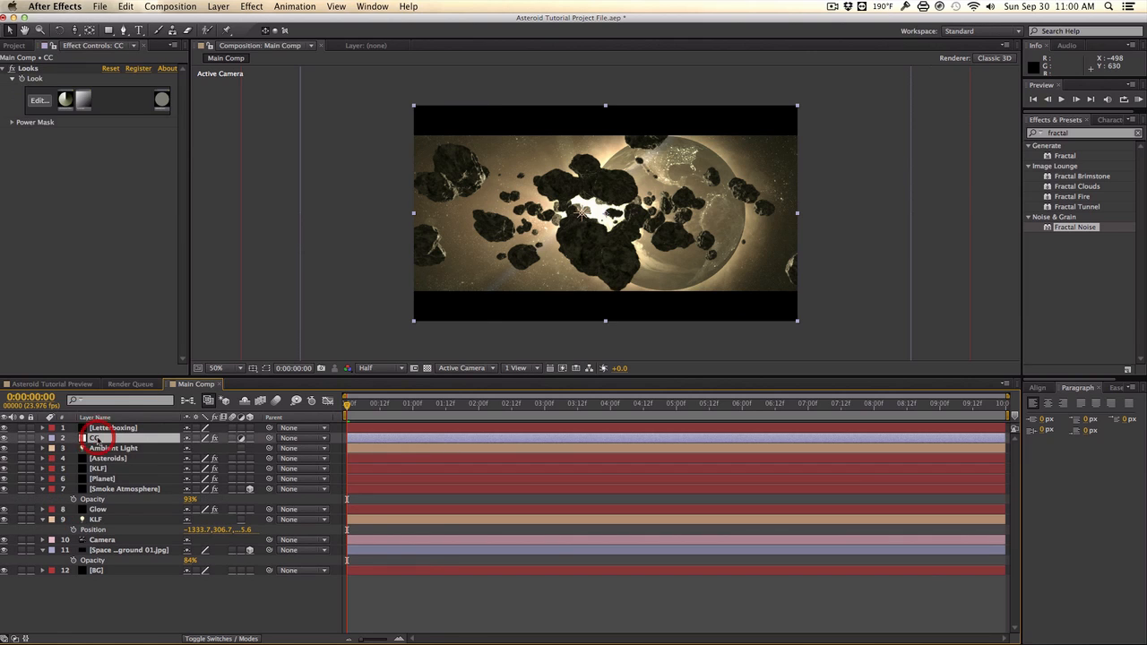
left_click(40, 100)
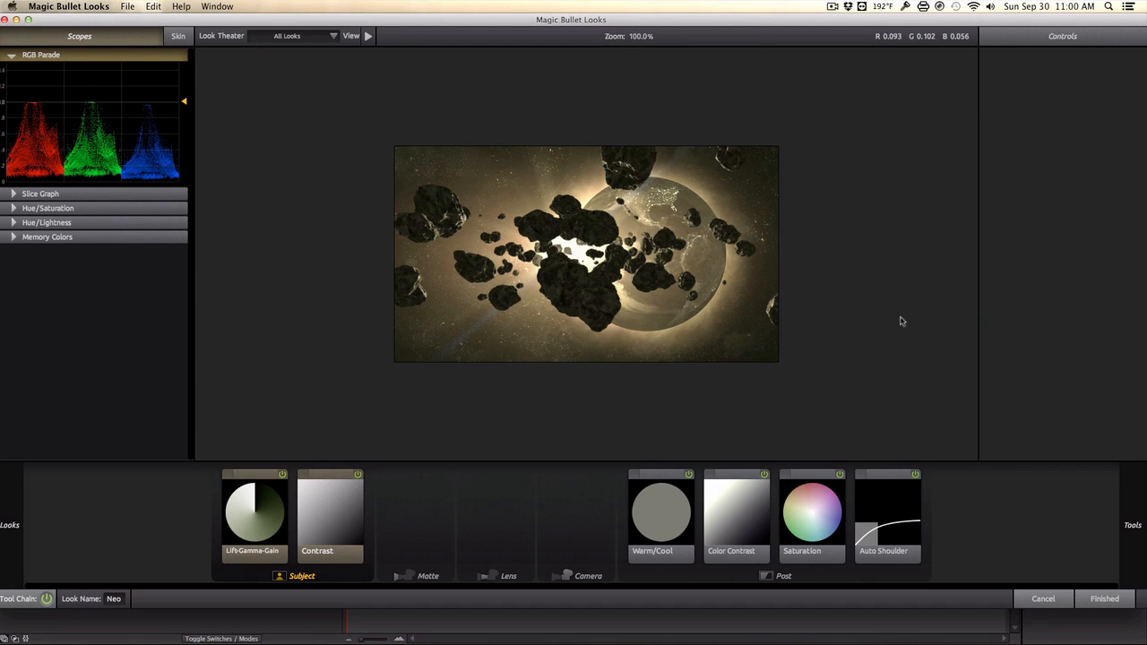
left_click(573, 517)
left_click(806, 511)
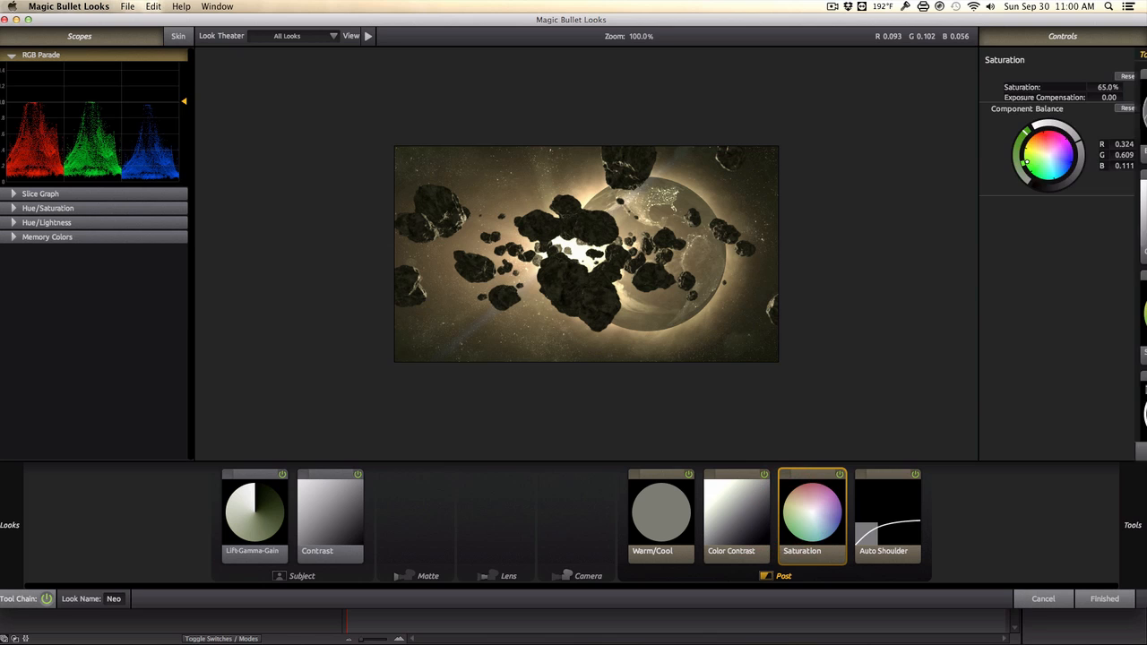
left_click(1141, 523)
left_click(1136, 524)
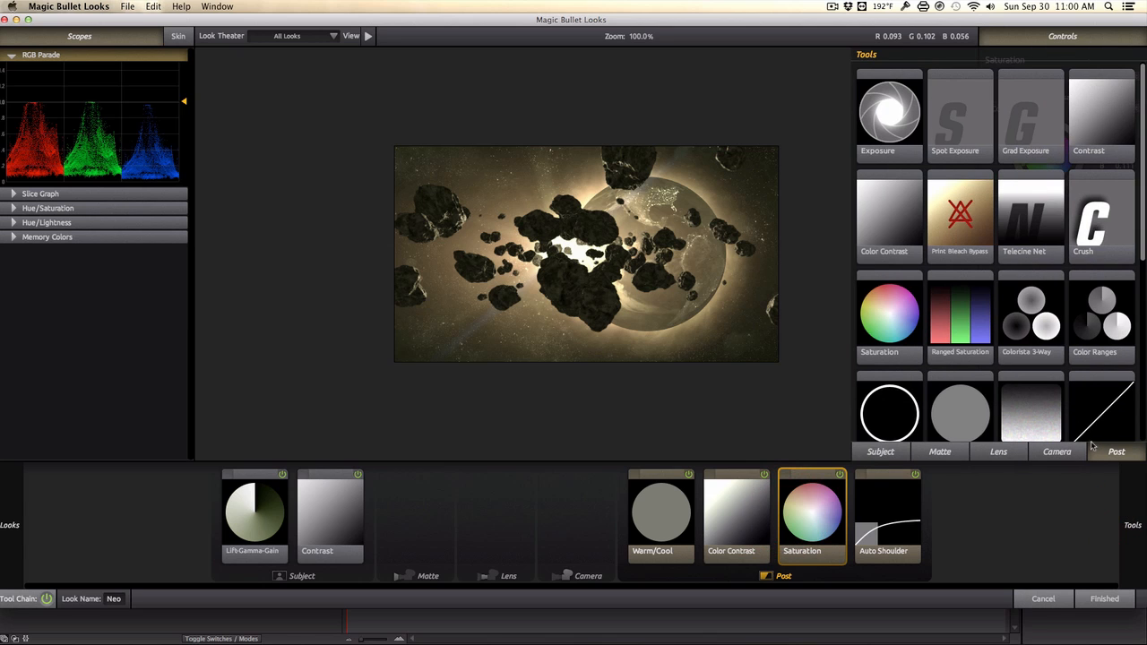
scroll(1081, 388, "down", 5)
double_click(1038, 371)
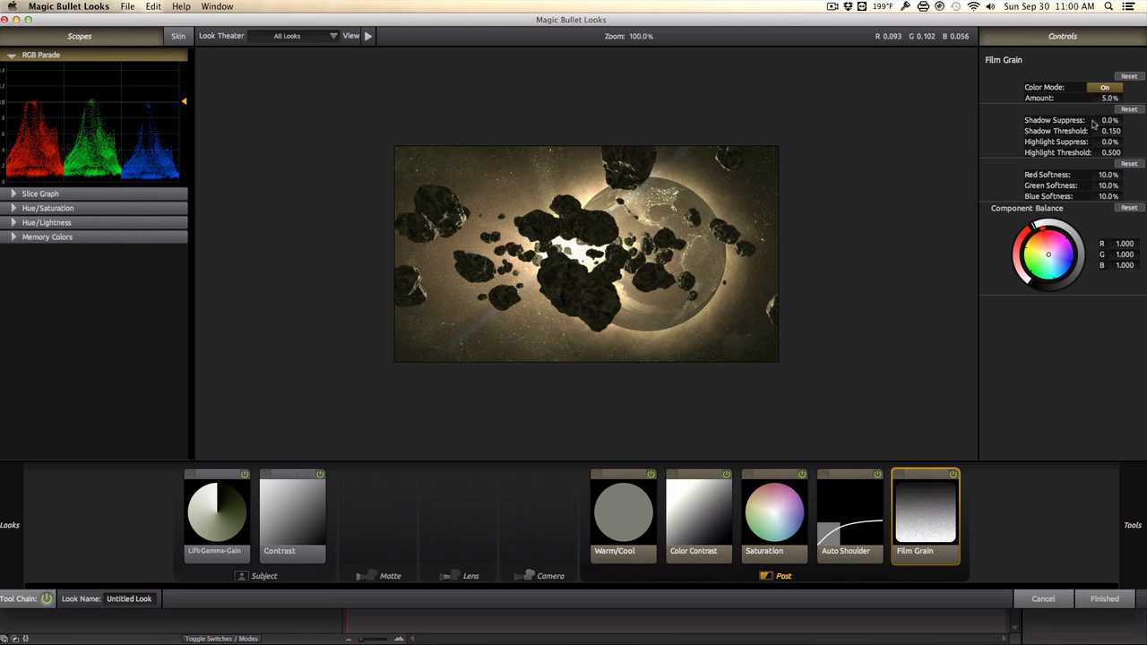
Set the Film Grain amount to 2%
left_click(1106, 98)
type("2")
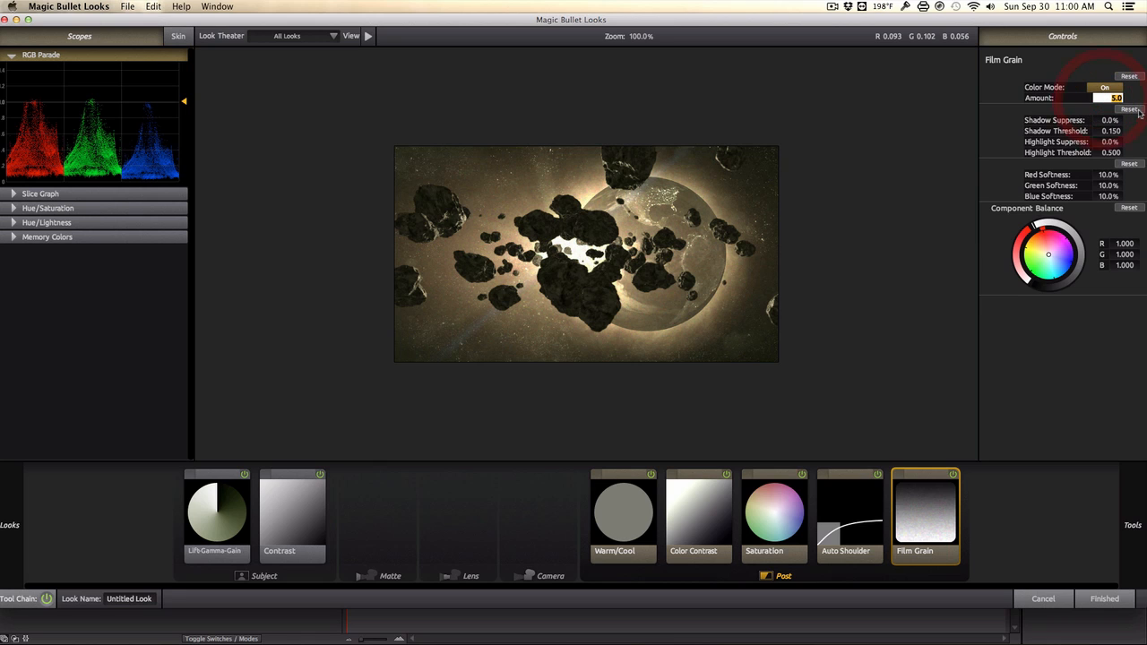
left_click(914, 255)
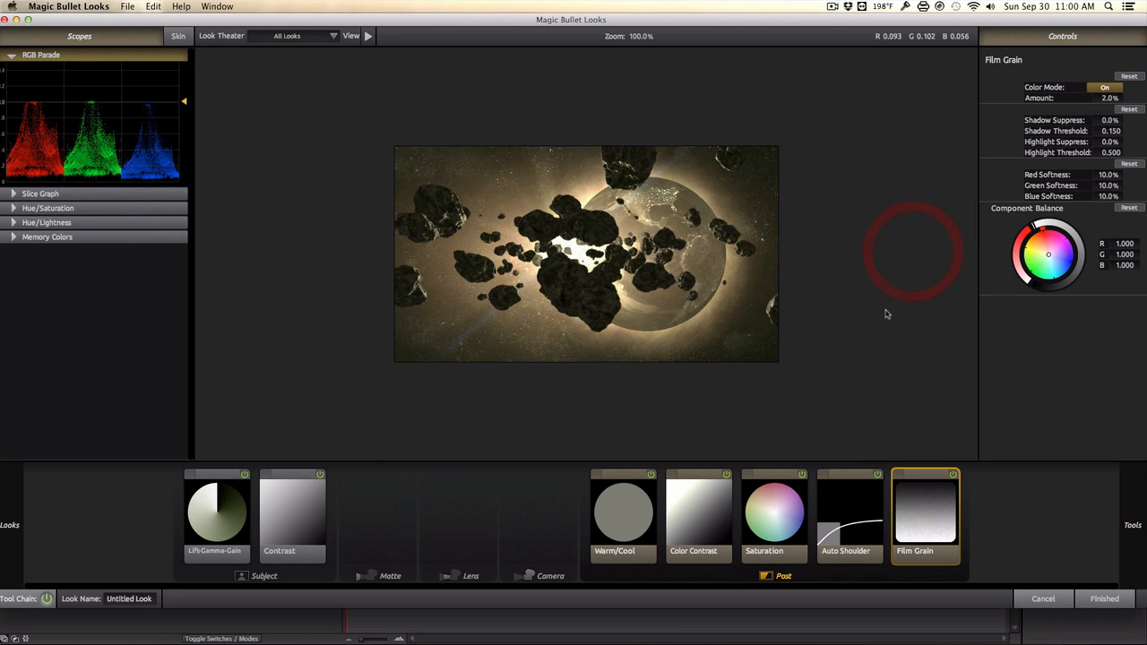
Apply the edited look with its Film Grain tool to the CC layer
left_click(1102, 598)
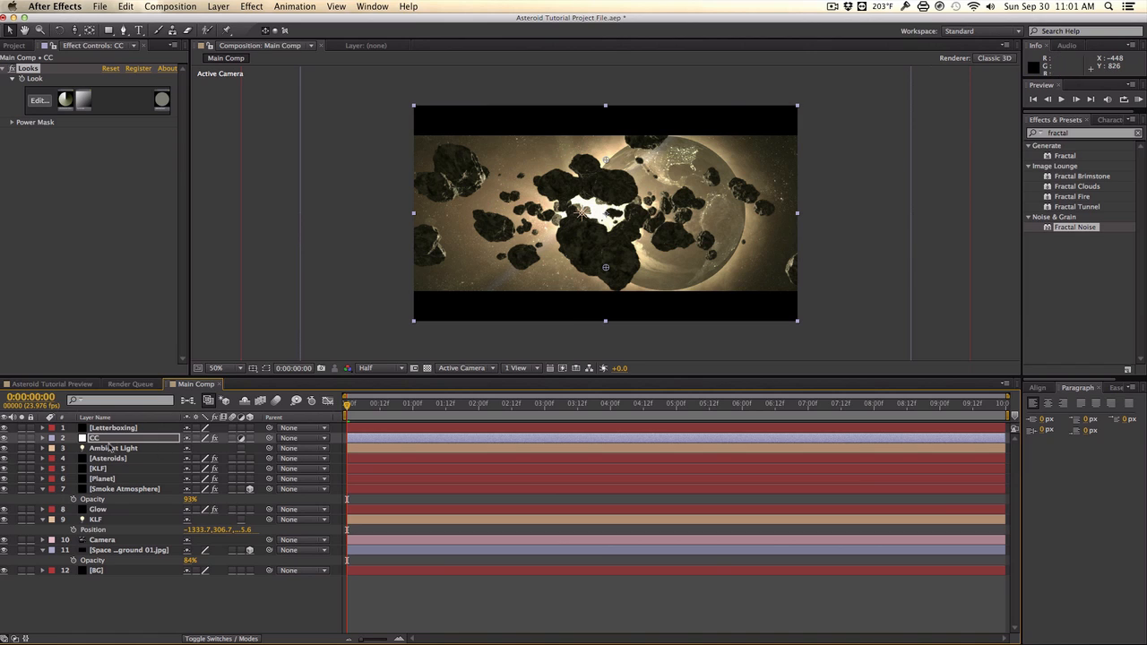
Select the Camera layer and orbit it around the asteroid field to reframe the rocks, flare and Earth from slightly different angles
left_click(106, 540)
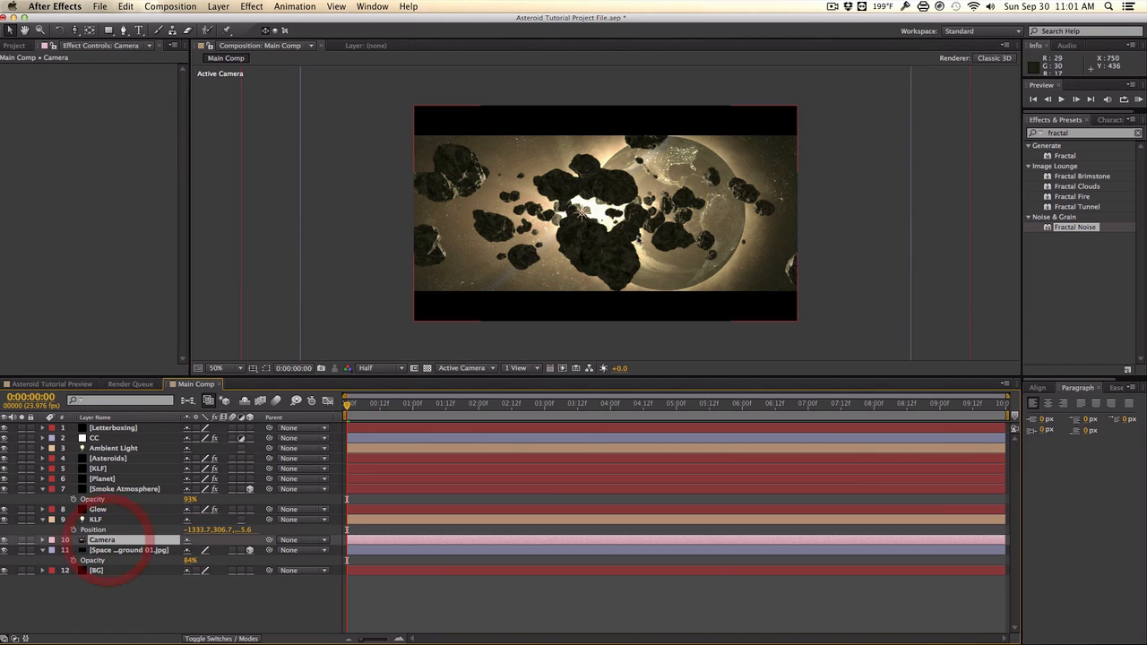
key("c")
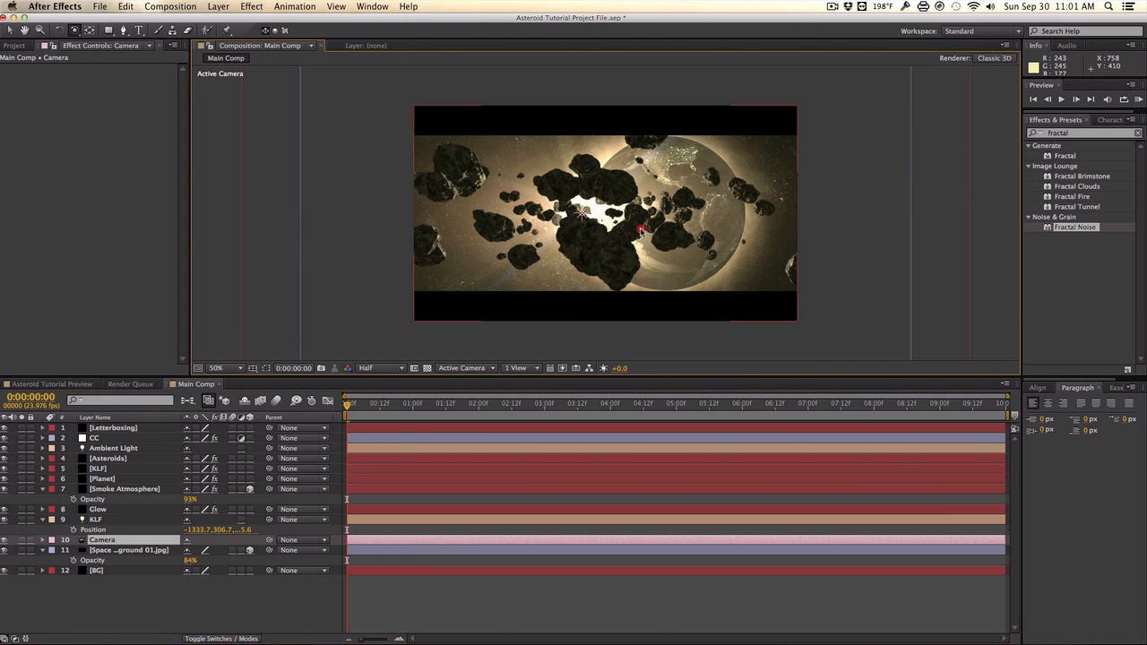
left_click_drag(639, 232, 655, 235)
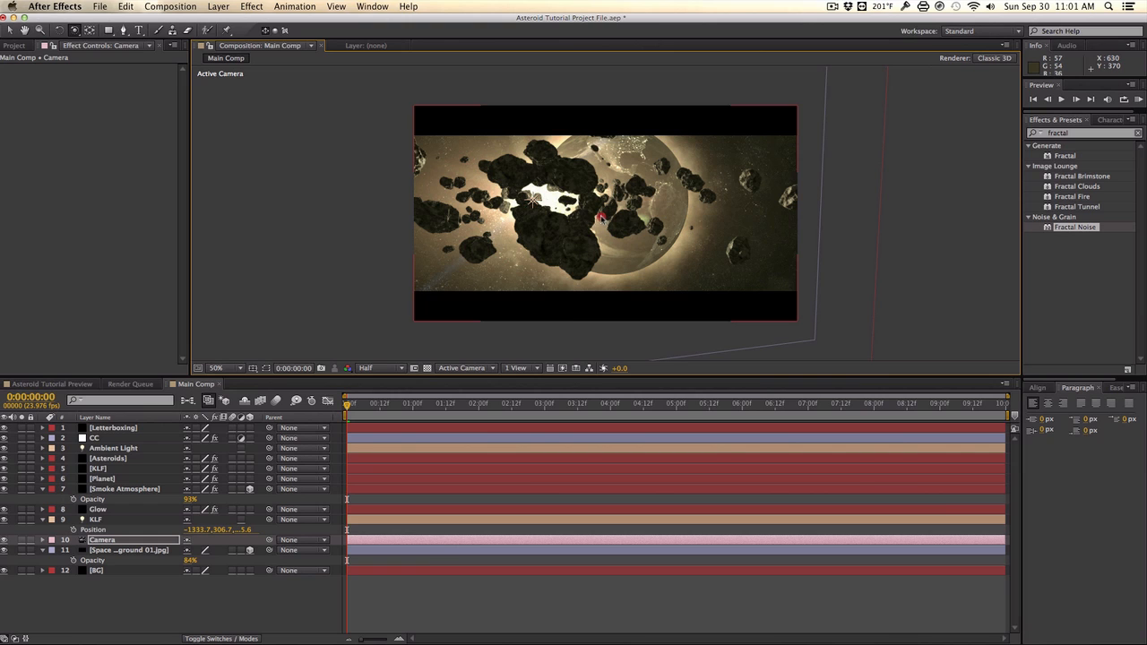
left_click_drag(599, 218, 625, 233)
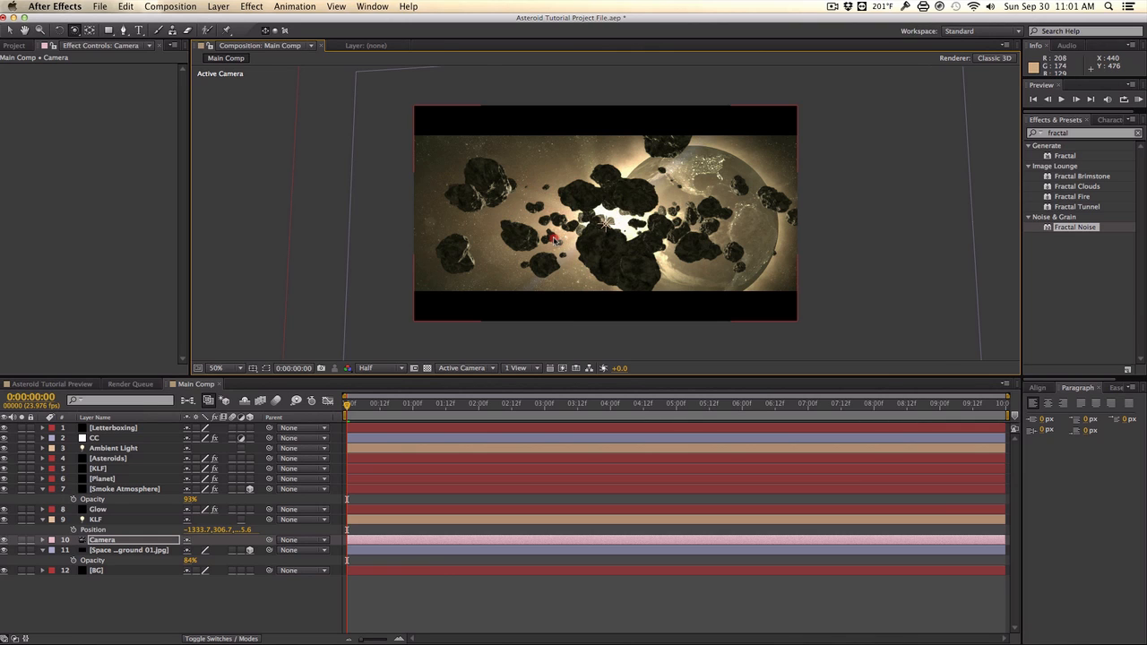
left_click_drag(556, 240, 576, 239)
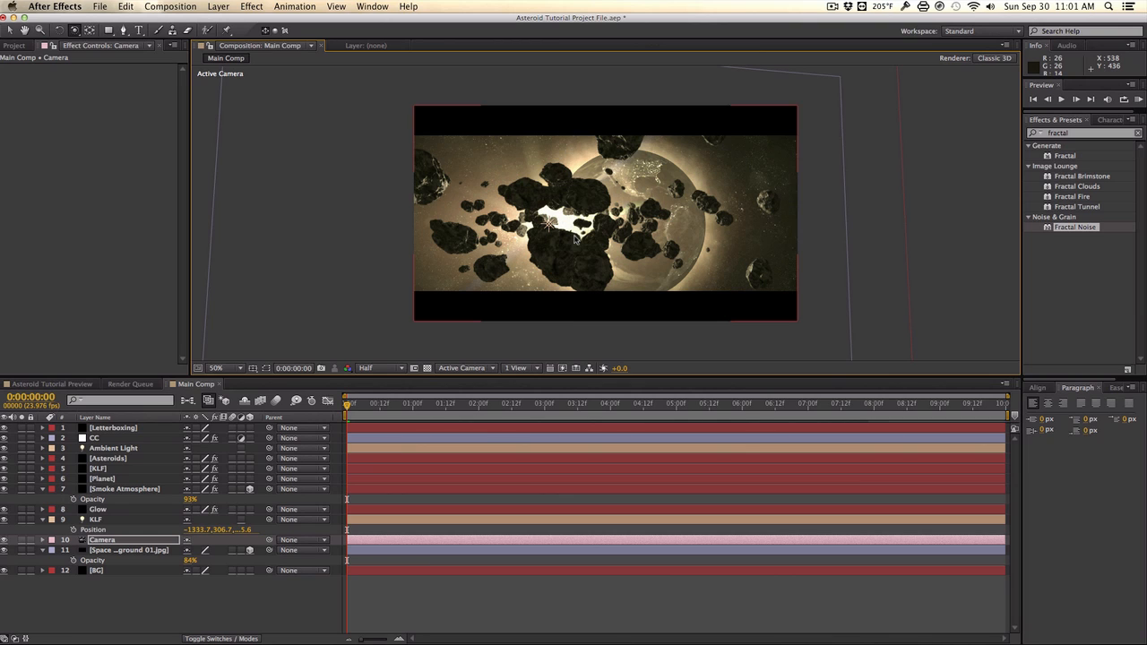
left_click_drag(568, 238, 625, 221)
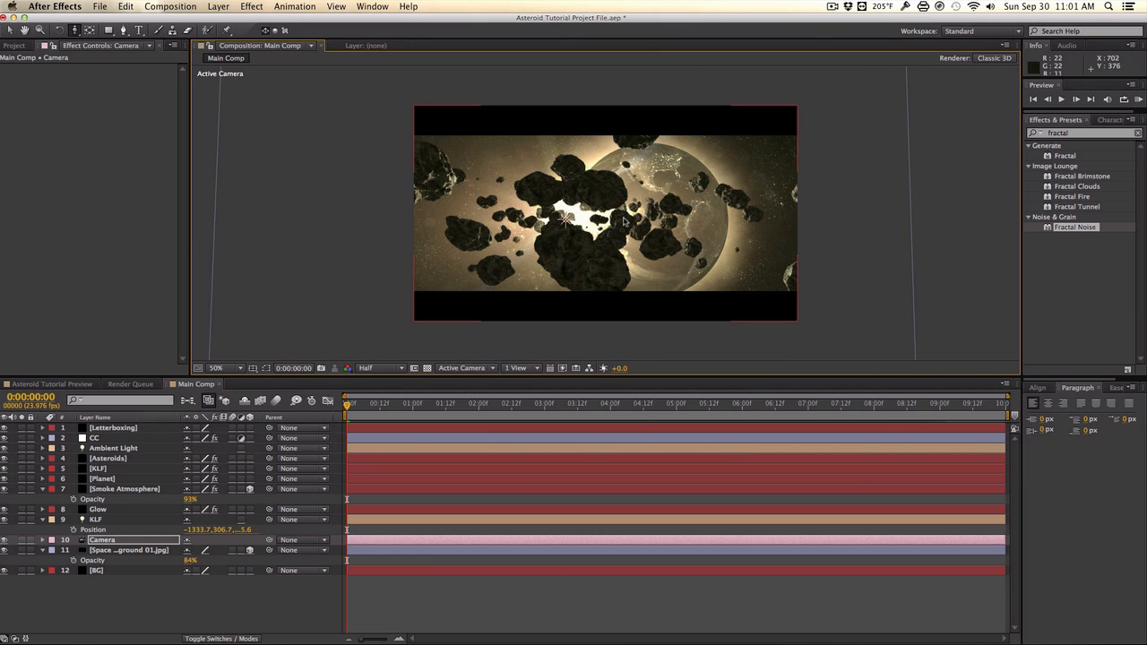